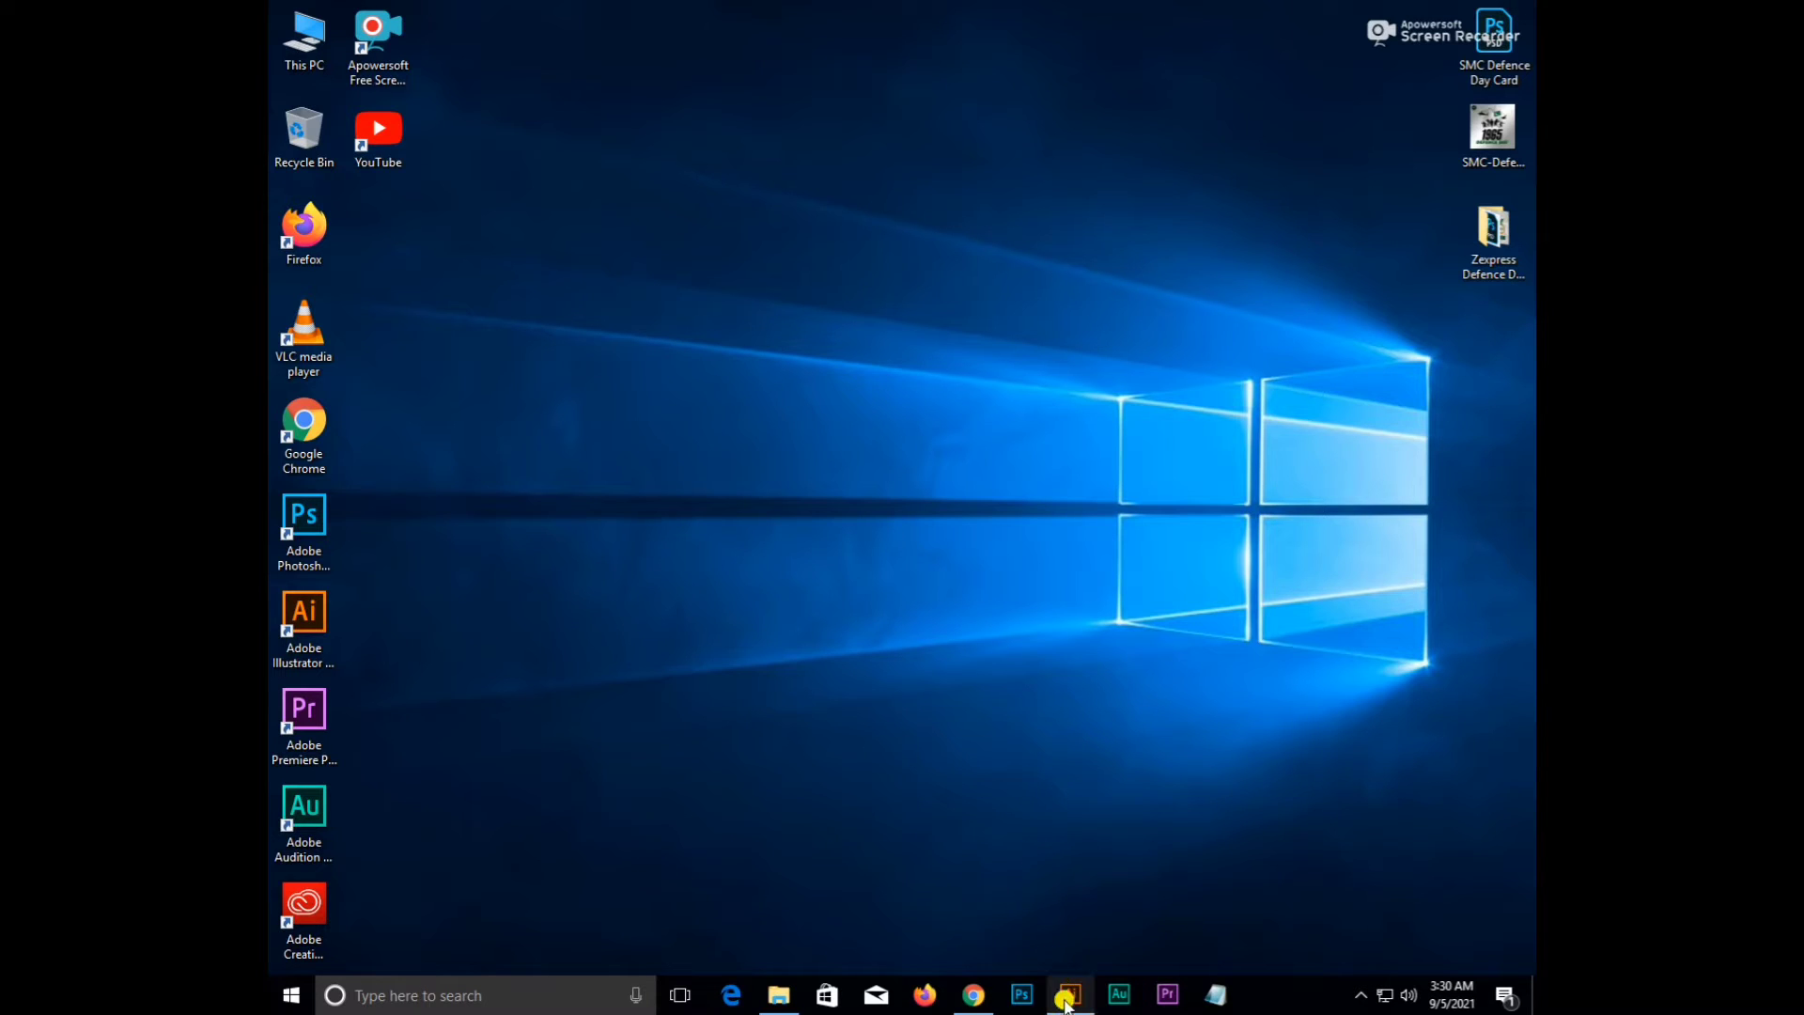
# - Bring Illustrator to the front and frame the blank Untitled-1 artboard in view
pyautogui.click(1070, 994)
pyautogui.scroll(-1, 856, 609)
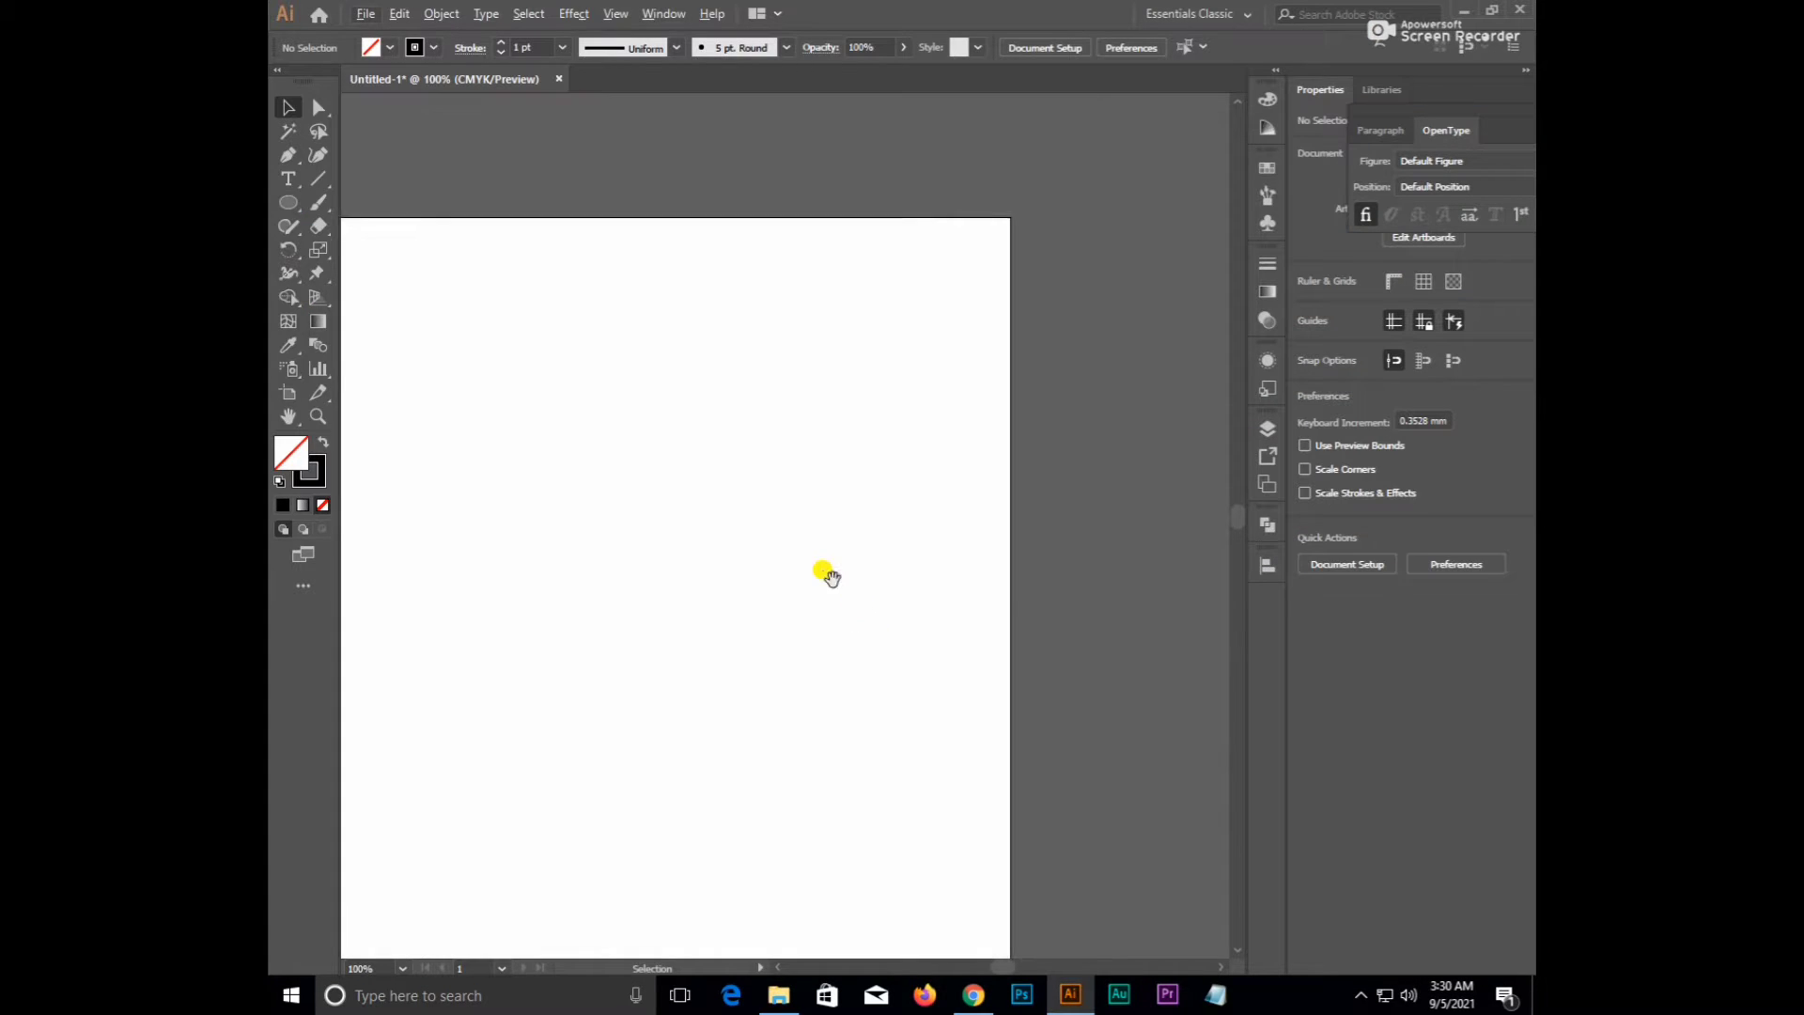
pyautogui.moveTo(826, 572); pyautogui.dragTo(1071, 411)
pyautogui.scroll(-1, 968, 462)
pyautogui.moveTo(962, 467); pyautogui.dragTo(871, 474)
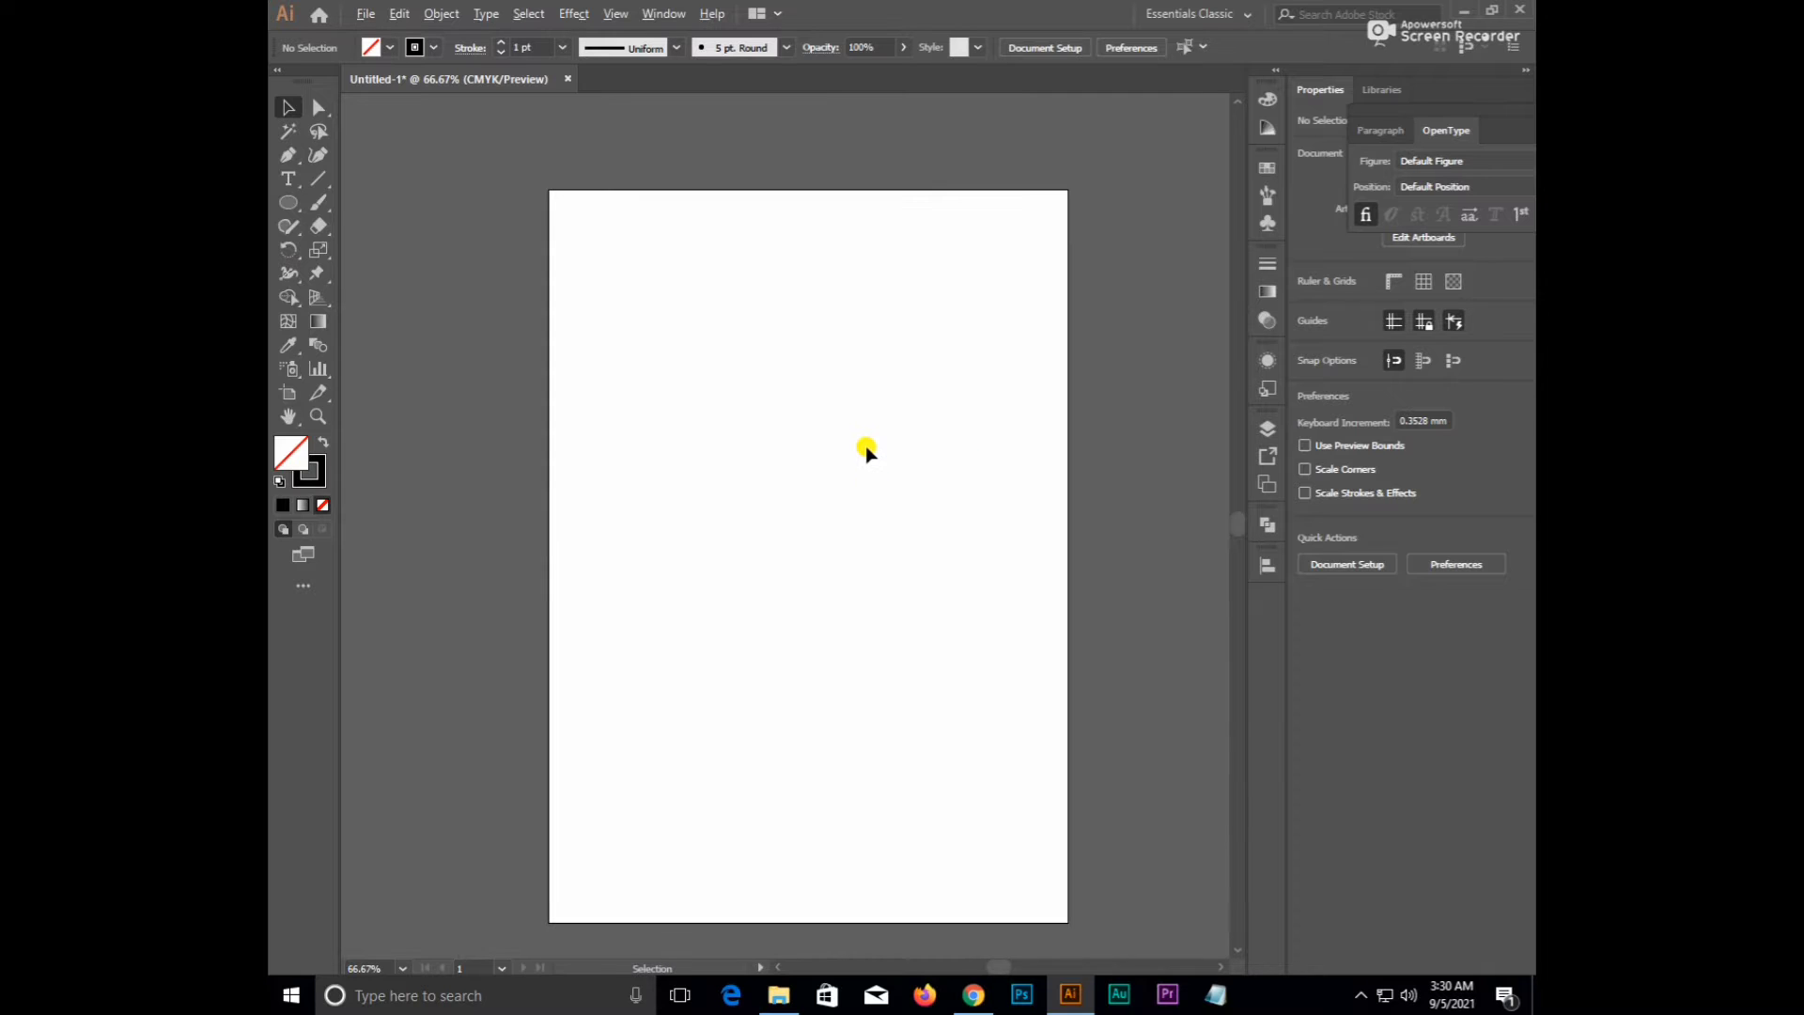
pyautogui.scroll(1, 866, 446)
pyautogui.scroll(1, 955, 442)
pyautogui.scroll(1, 954, 443)
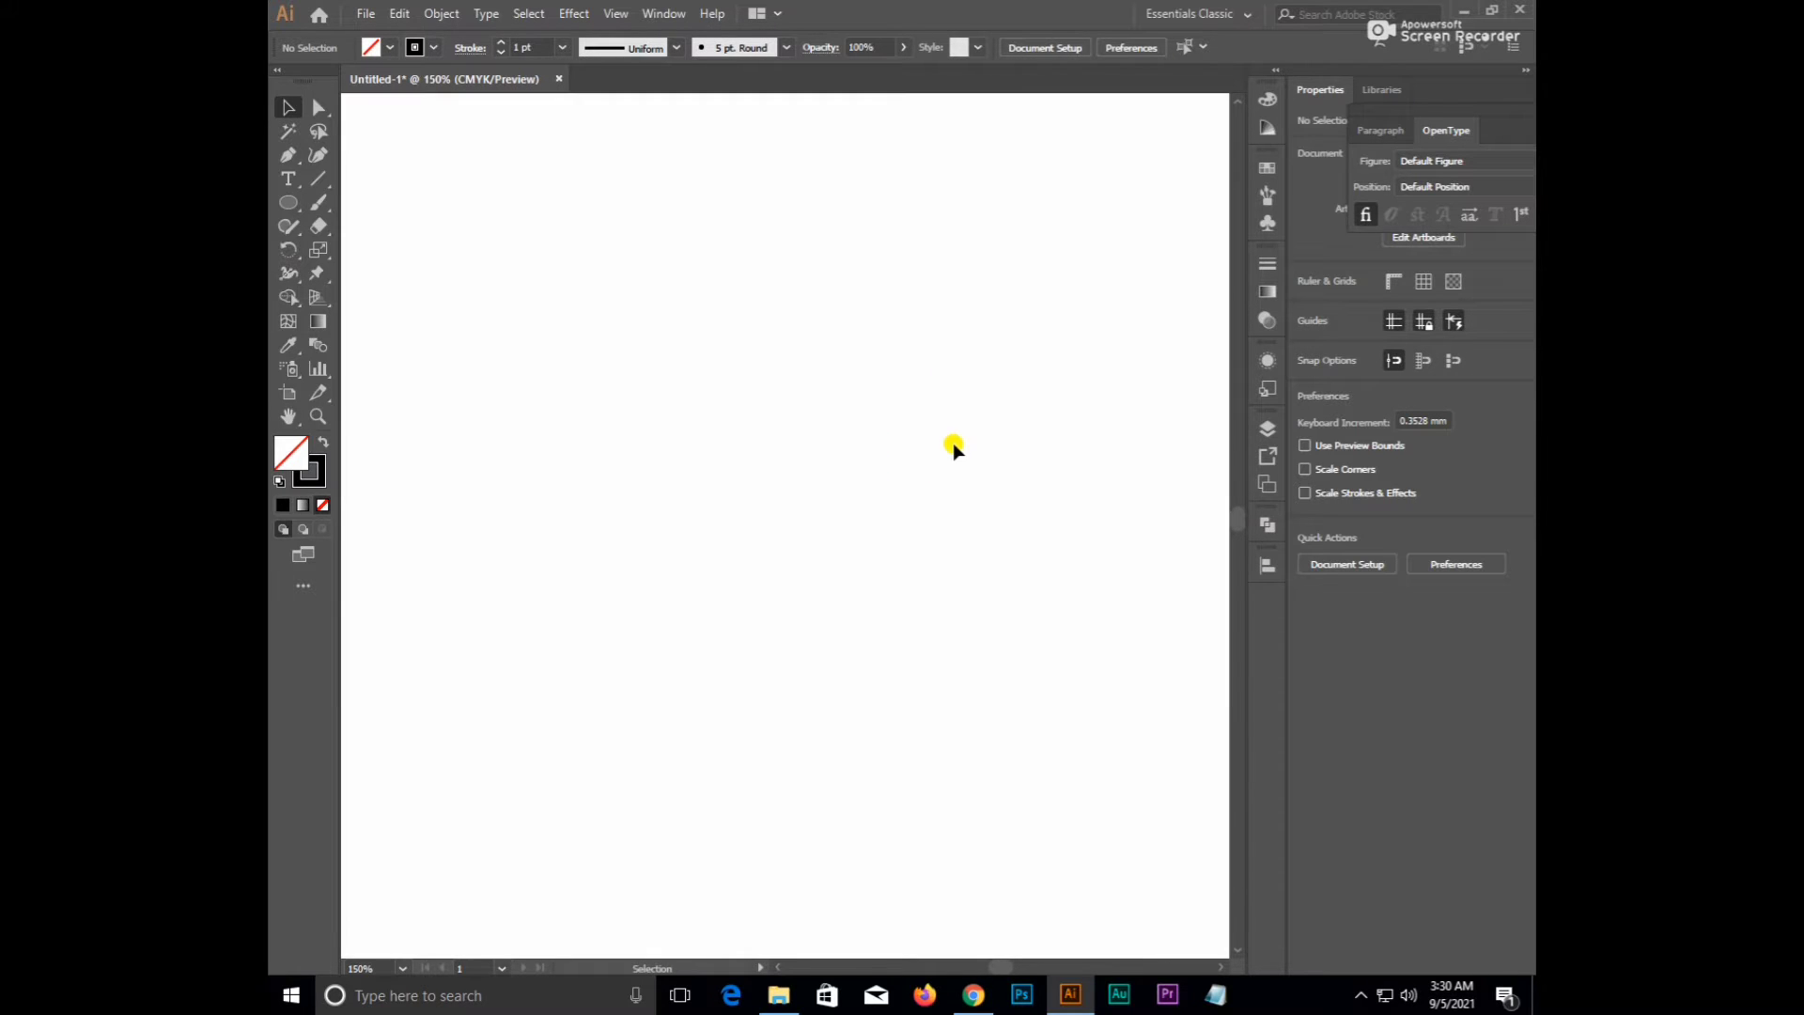
pyautogui.moveTo(954, 444); pyautogui.dragTo(950, 486)
pyautogui.scroll(-1, 950, 486)
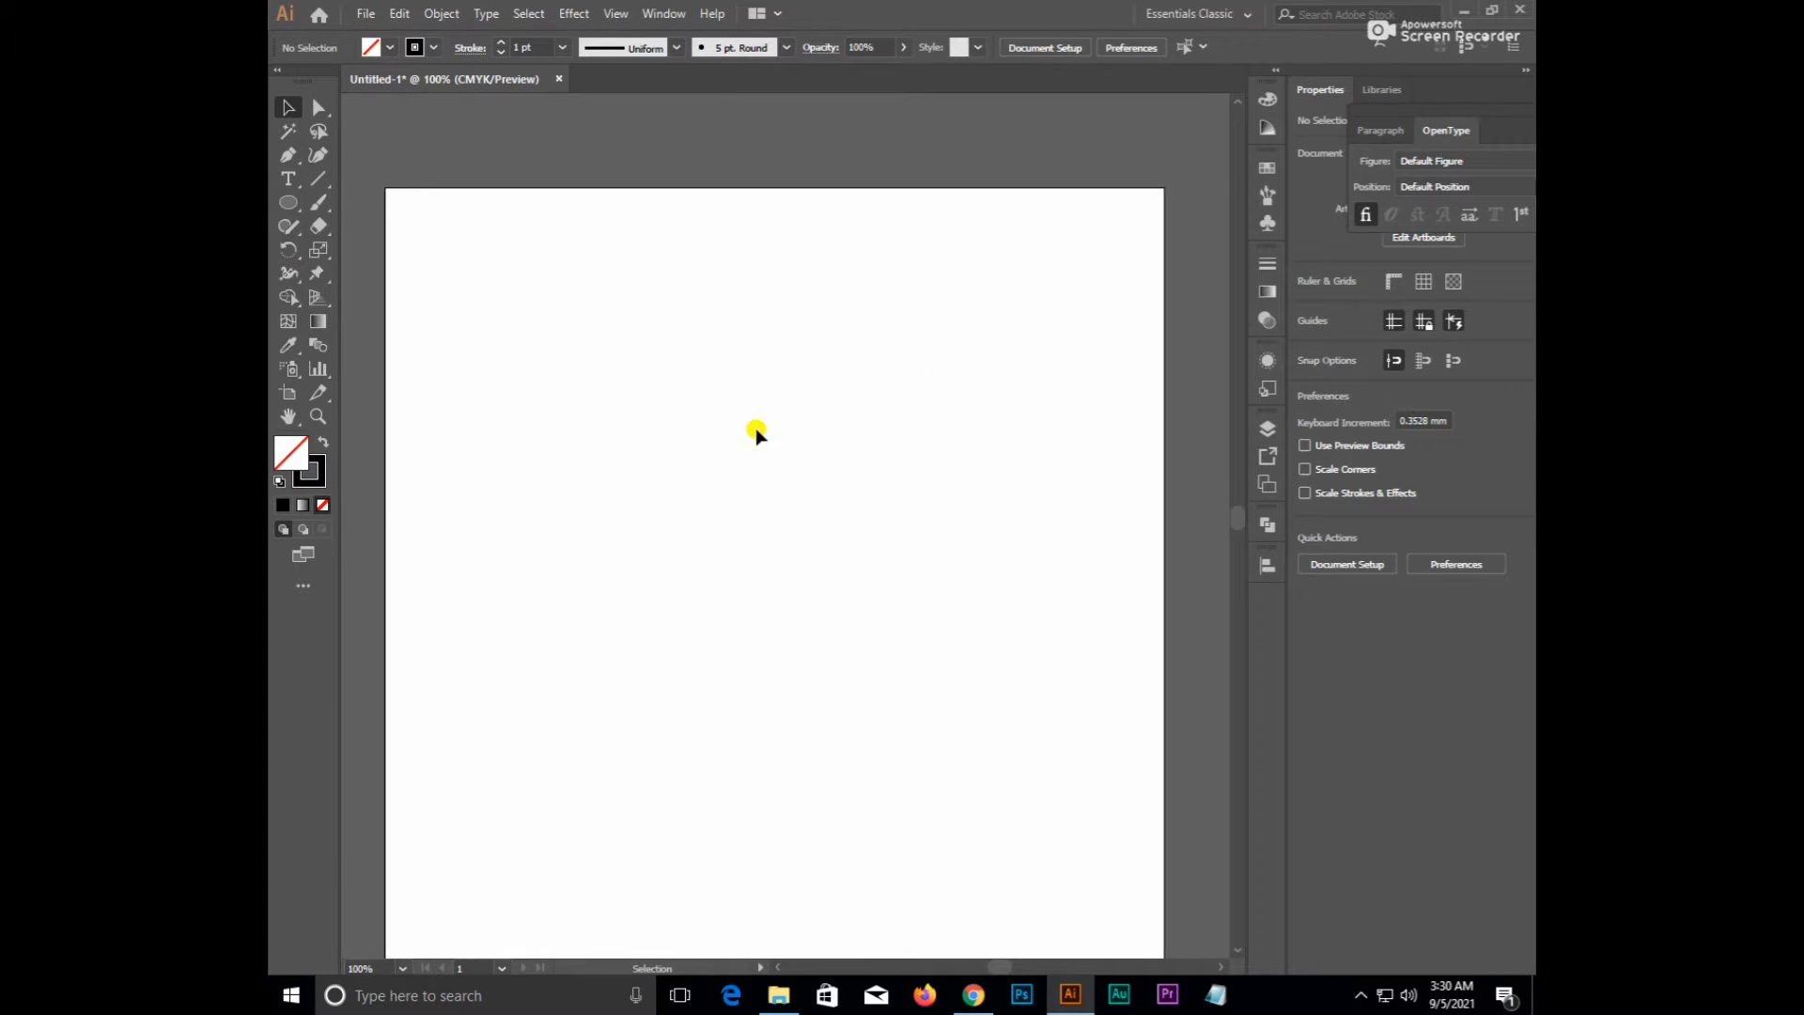
# - Draw a vertical line with the Line Segment tool and place an offset copy to its left
pyautogui.click(318, 178)
pyautogui.moveTo(994, 376); pyautogui.dragTo(988, 656)
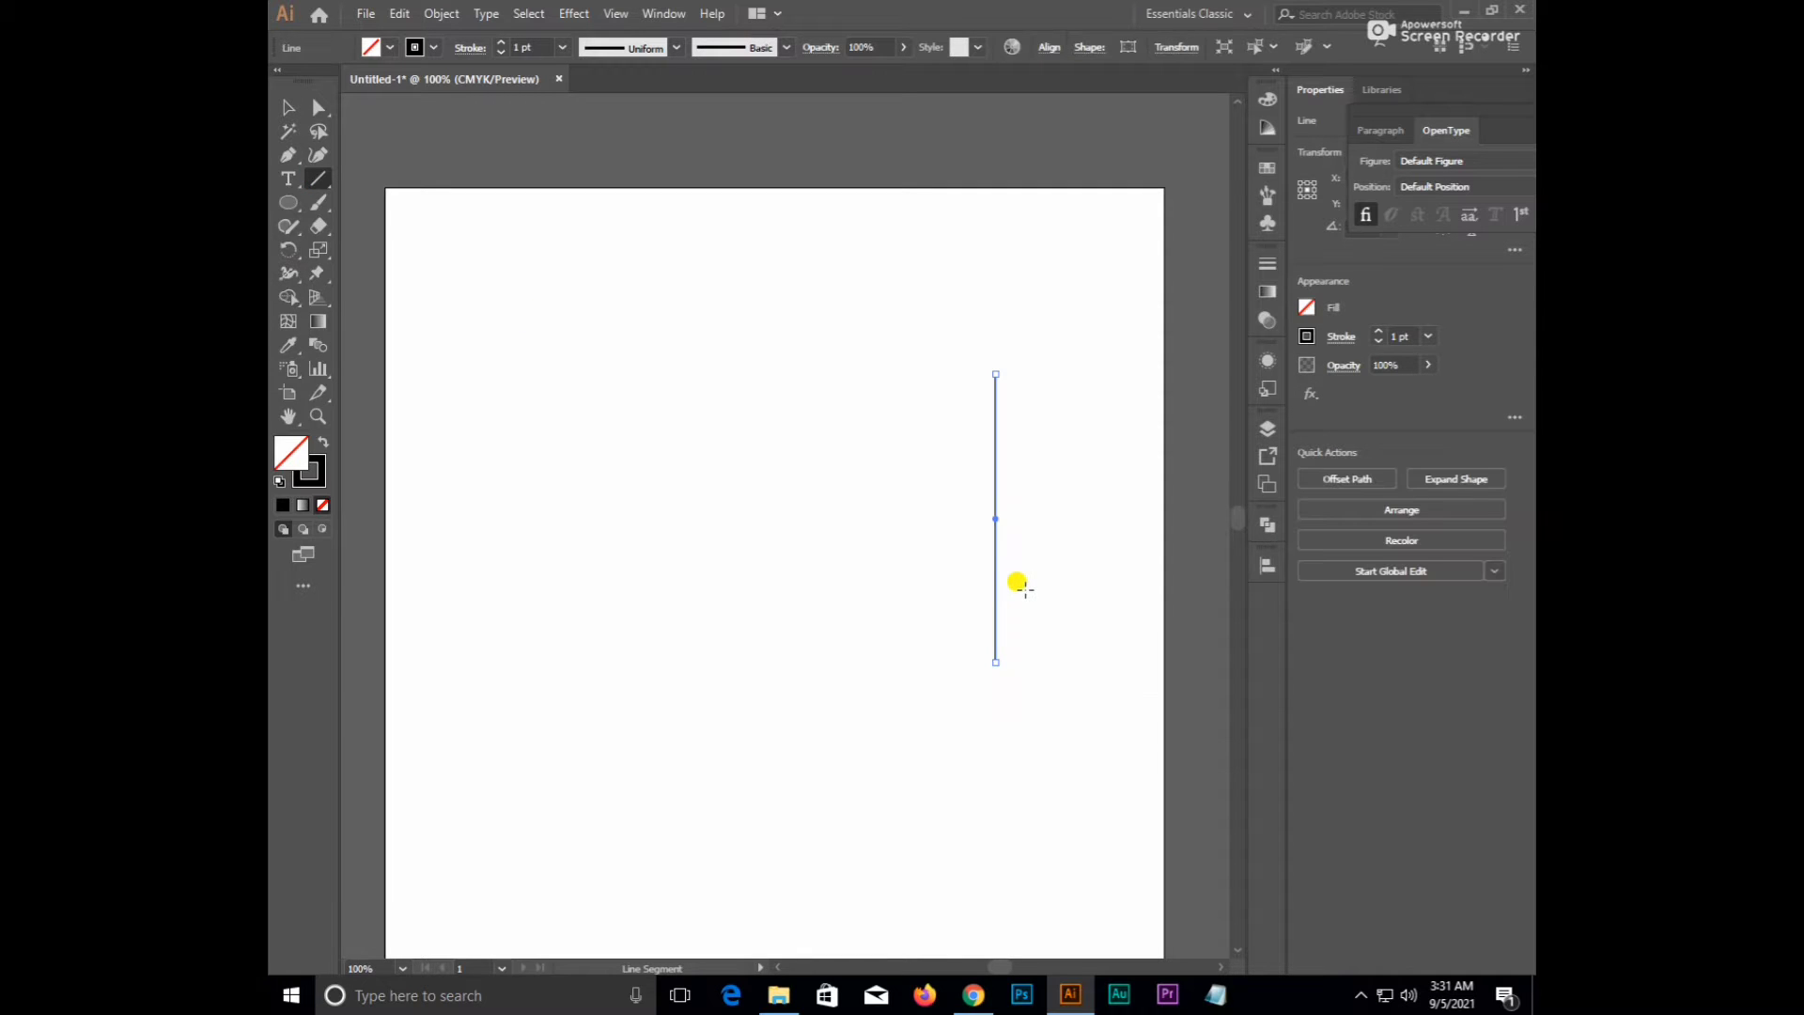
pyautogui.press('v')
pyautogui.scroll(1, 1034, 559)
pyautogui.moveTo(1024, 560); pyautogui.dragTo(1034, 544)
pyautogui.moveTo(882, 438); pyautogui.dragTo(1048, 609)
pyautogui.click(1034, 543)
pyautogui.moveTo(986, 517); pyautogui.dragTo(958, 521)
# - Repeat the offset copy with Ctrl+D to build the row of lines, then select them all
pyautogui.hotkey('ctrl', 'd')
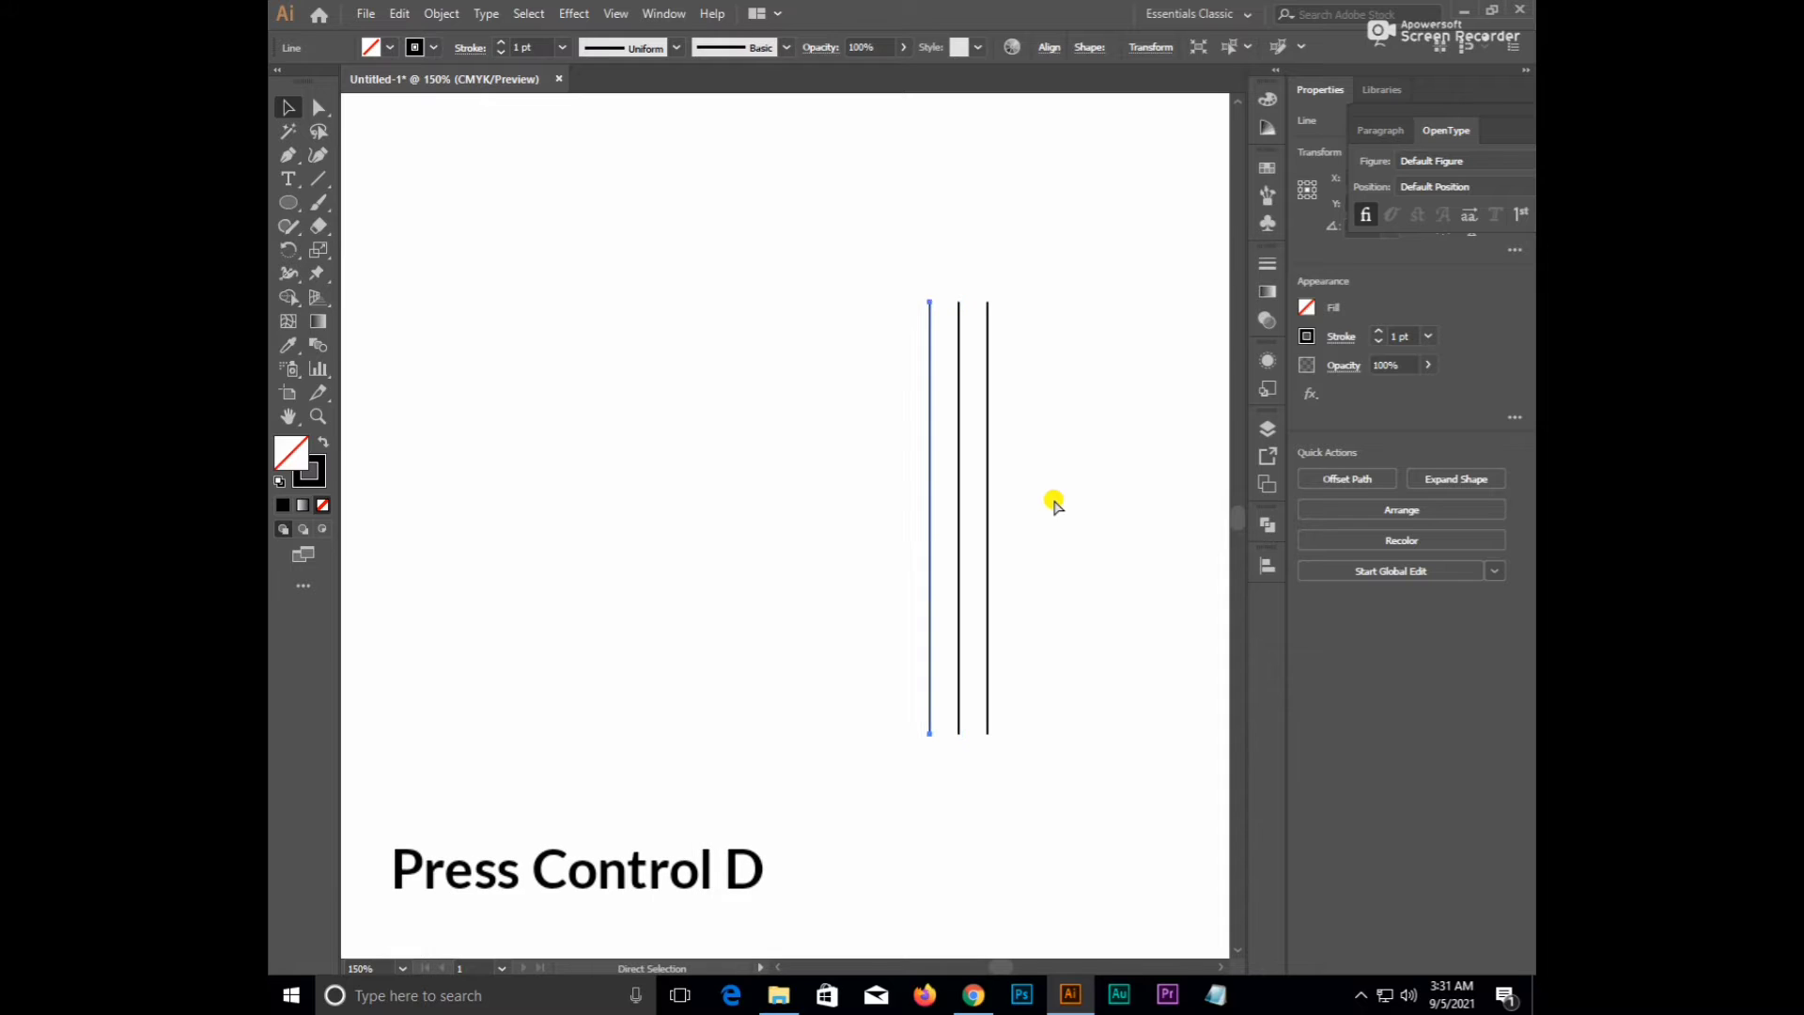
pyautogui.hotkey('ctrl', 'd')
pyautogui.hotkey('ctrl', 'd')
pyautogui.hotkey('ctrl', 'd')
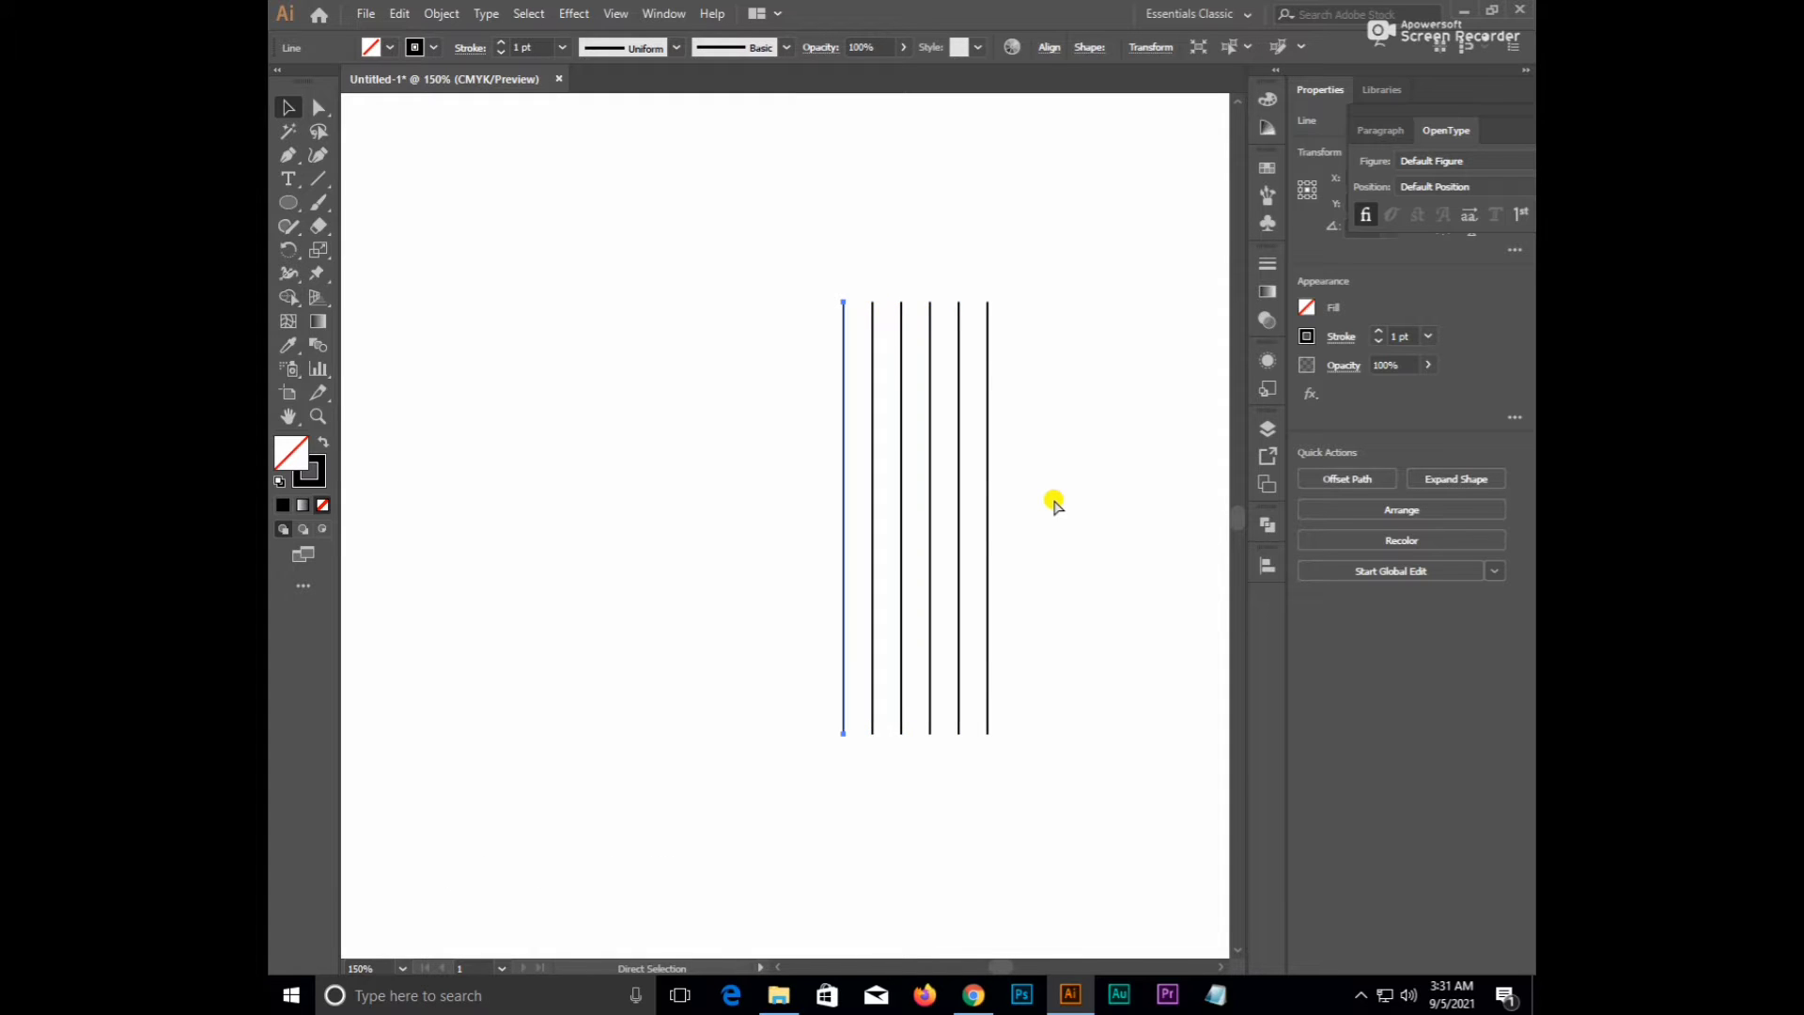
pyautogui.hotkey('ctrl', 'd')
pyautogui.hotkey('ctrl', 'd')
pyautogui.hotkey('ctrl', 'd')
pyautogui.hotkey('ctrl', 'd')
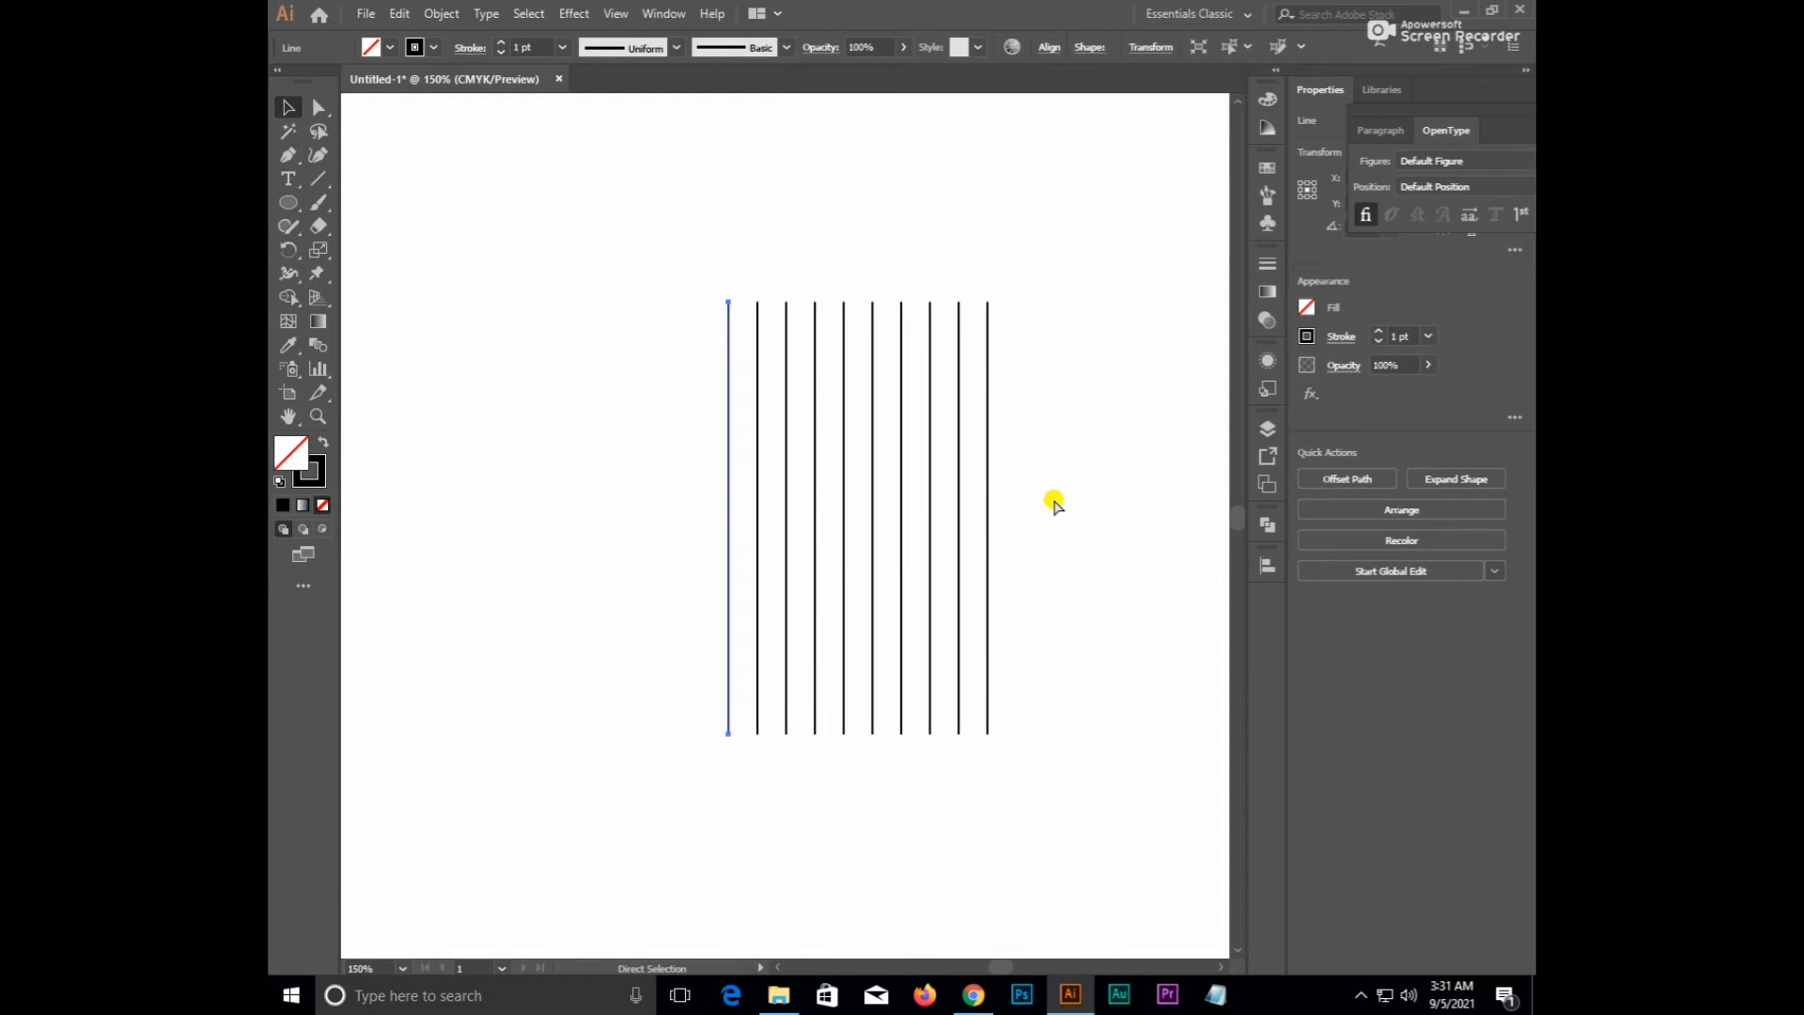
pyautogui.hotkey('ctrl', 'd')
pyautogui.hotkey('ctrl', 'd')
pyautogui.hotkey('ctrl', 'd')
pyautogui.hotkey('ctrl', 'd')
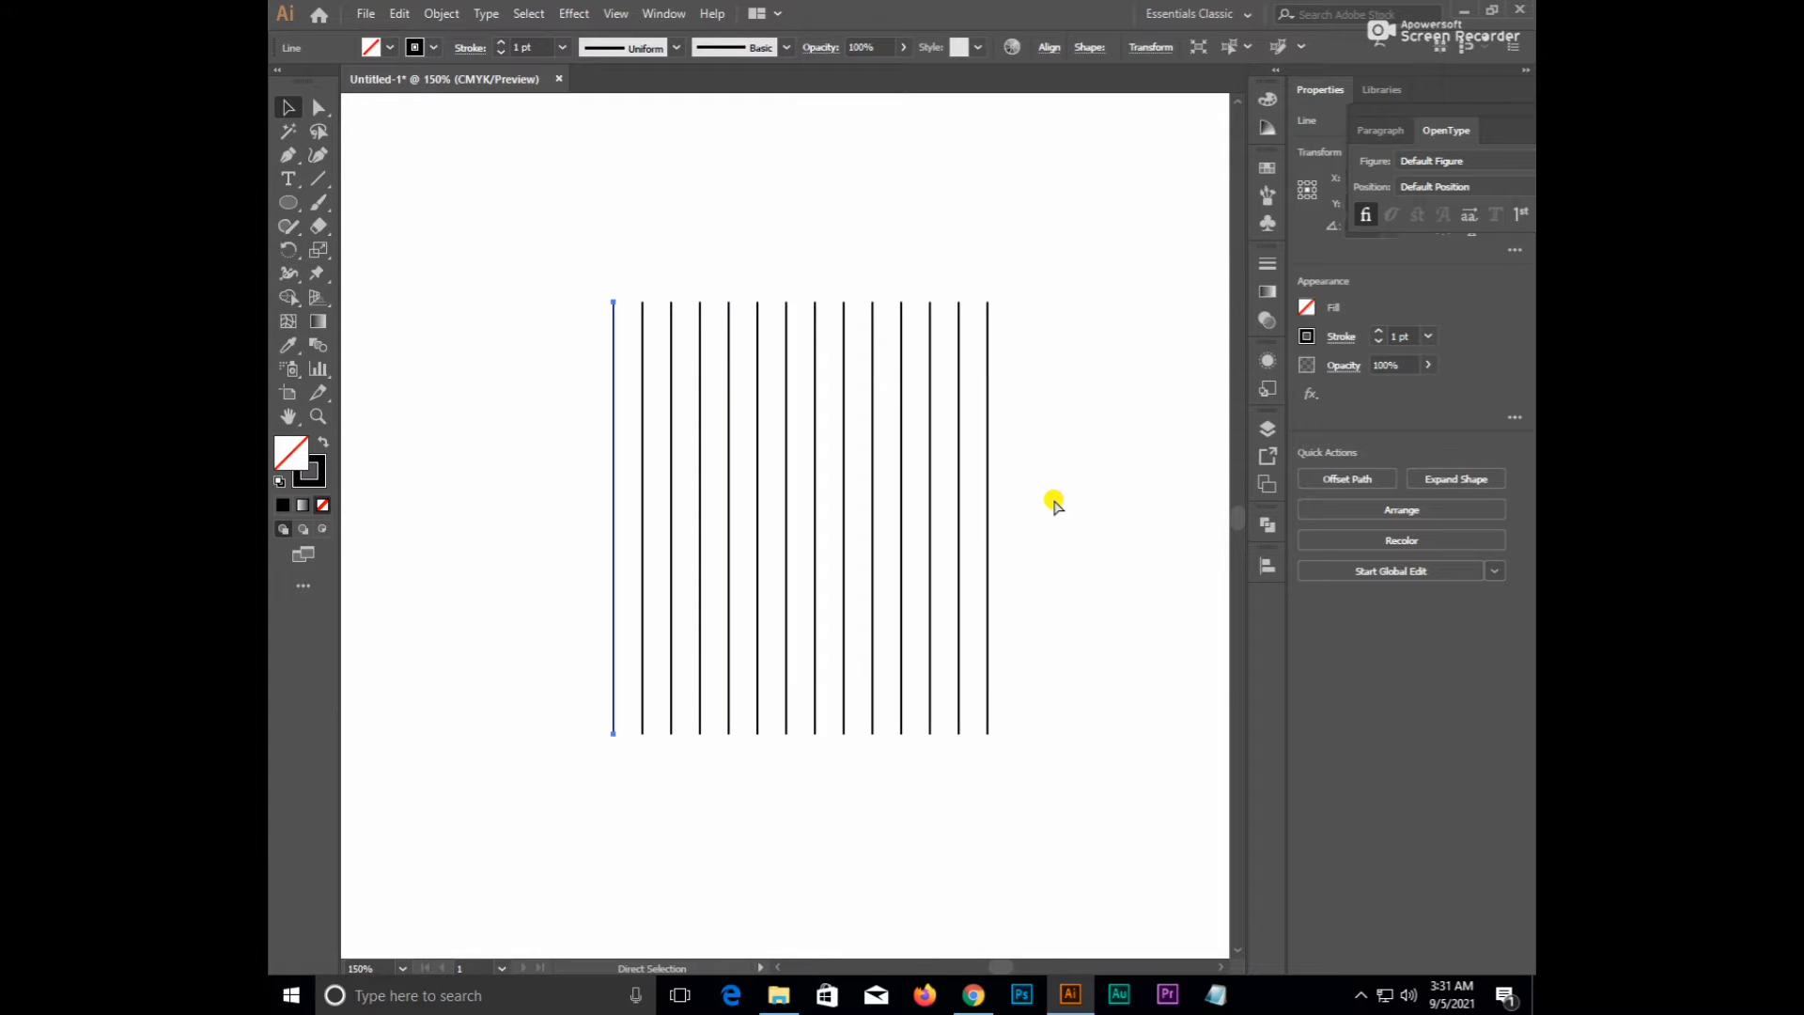
pyautogui.hotkey('ctrl', 'd')
pyautogui.hotkey('ctrl', 'd')
pyautogui.click(1052, 462)
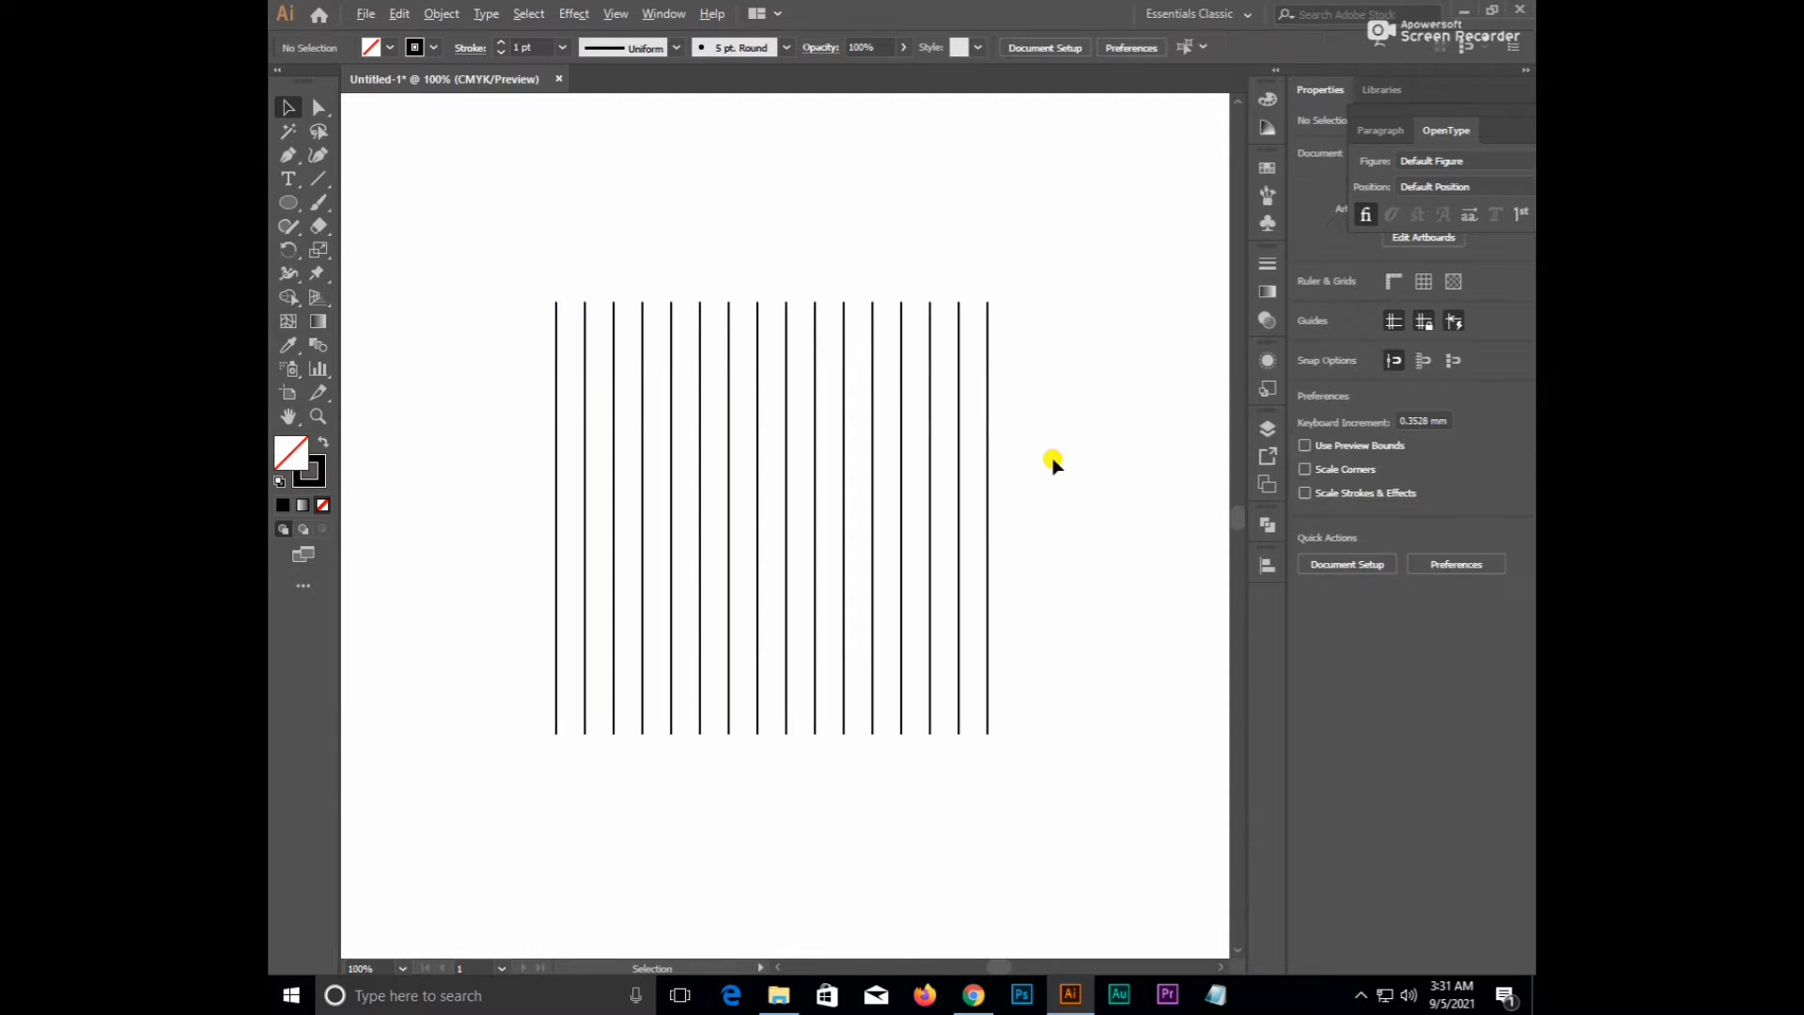
pyautogui.hotkey('ctrl', '-')
pyautogui.moveTo(504, 335); pyautogui.dragTo(1055, 555)
# - Group the lines and paste a copy rotated 90° over them to make a grid
pyautogui.hotkey('ctrl', 'g')
pyautogui.press('v')
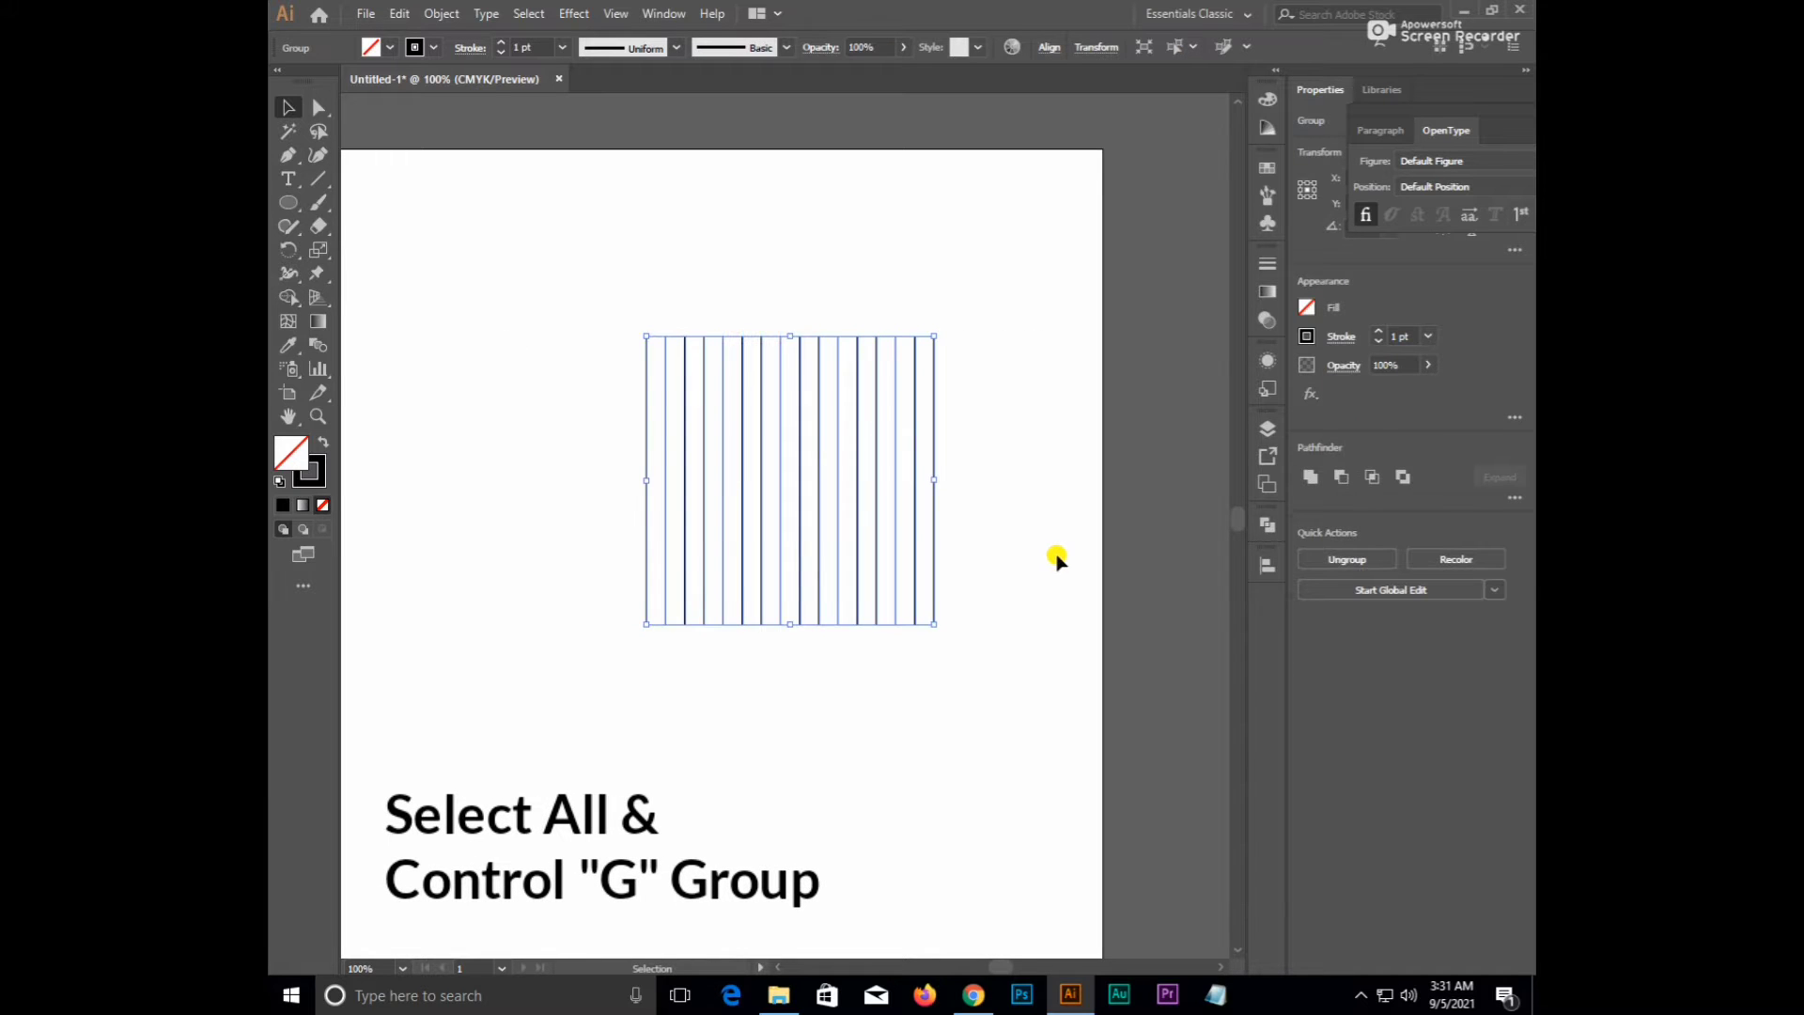
pyautogui.press('a')
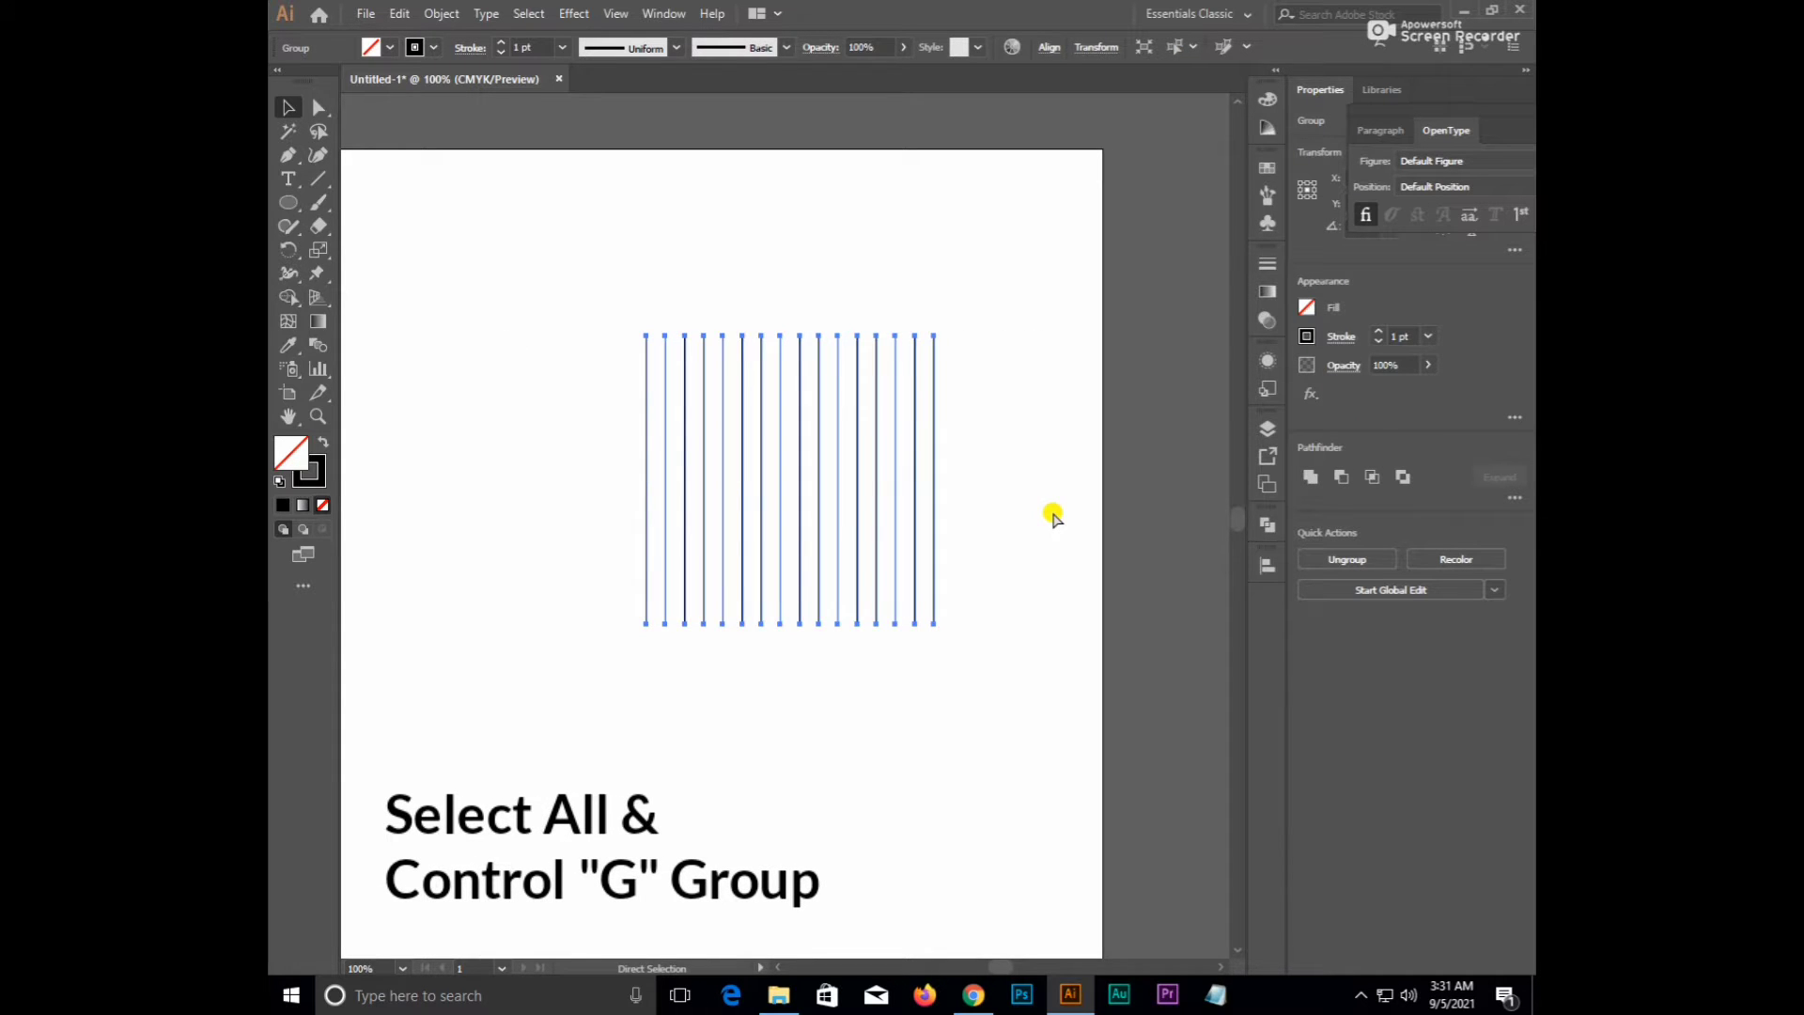
pyautogui.press('v')
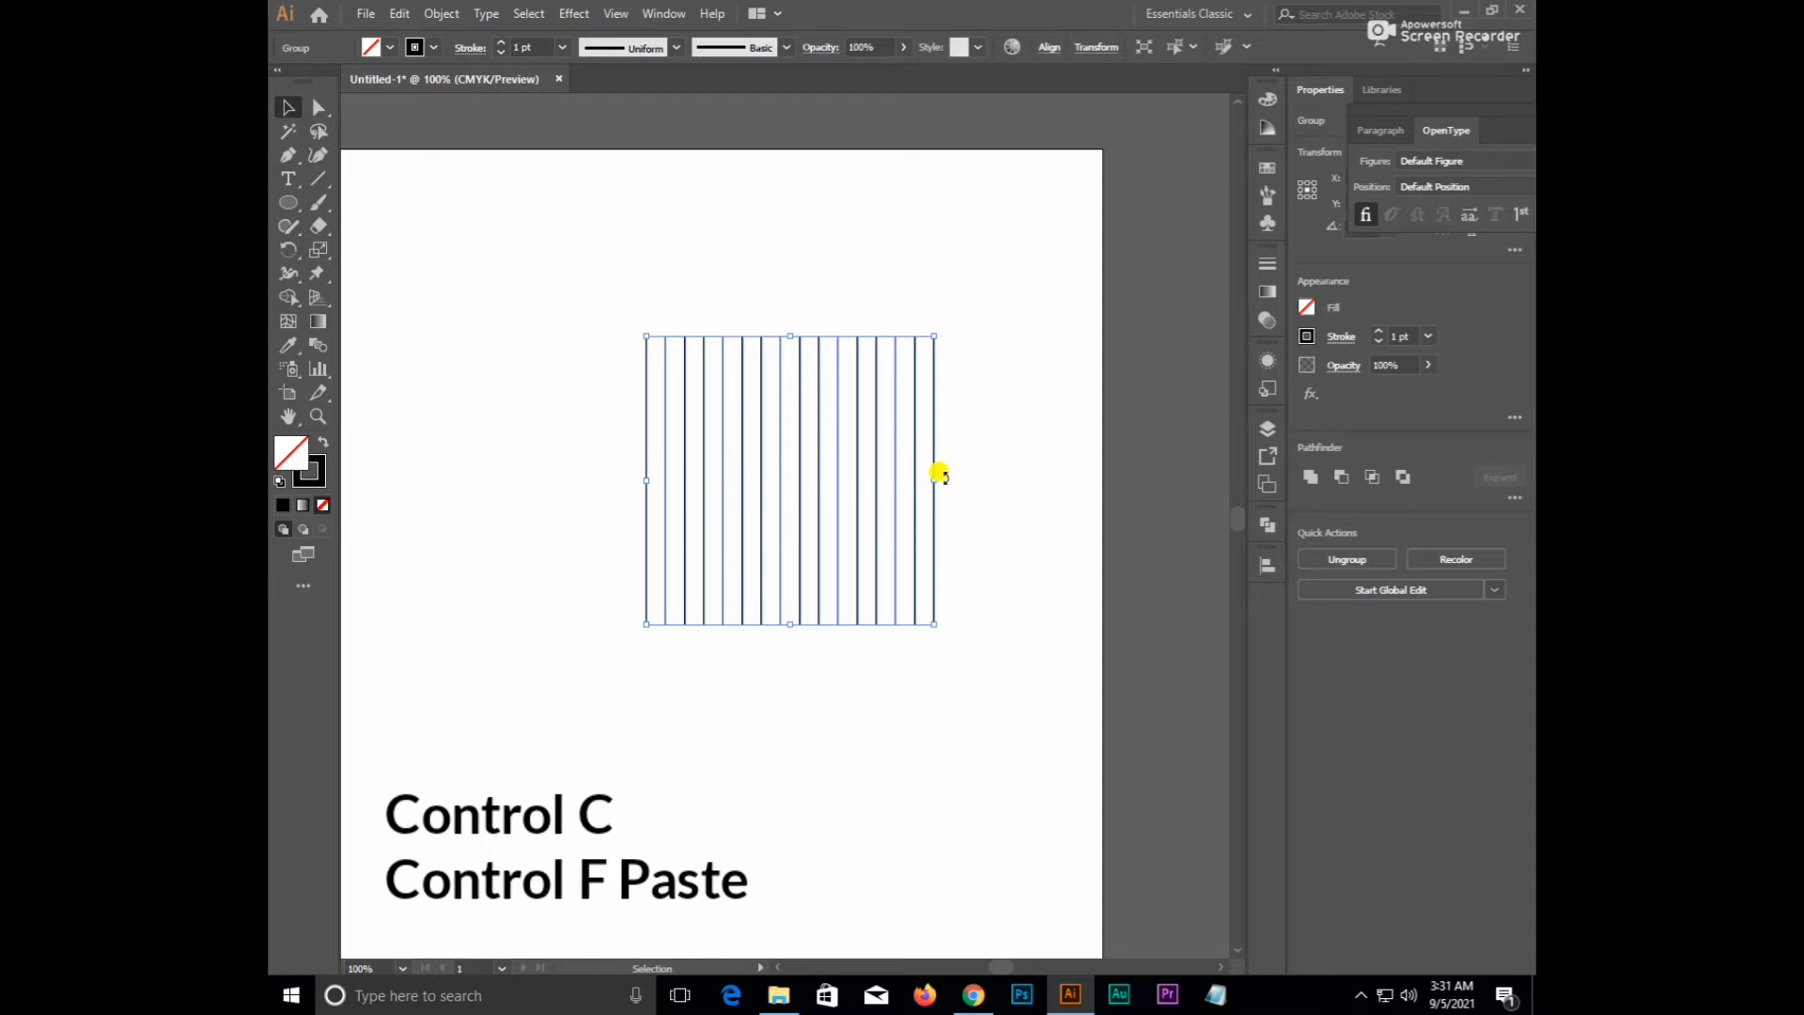
pyautogui.moveTo(938, 474); pyautogui.dragTo(780, 601)
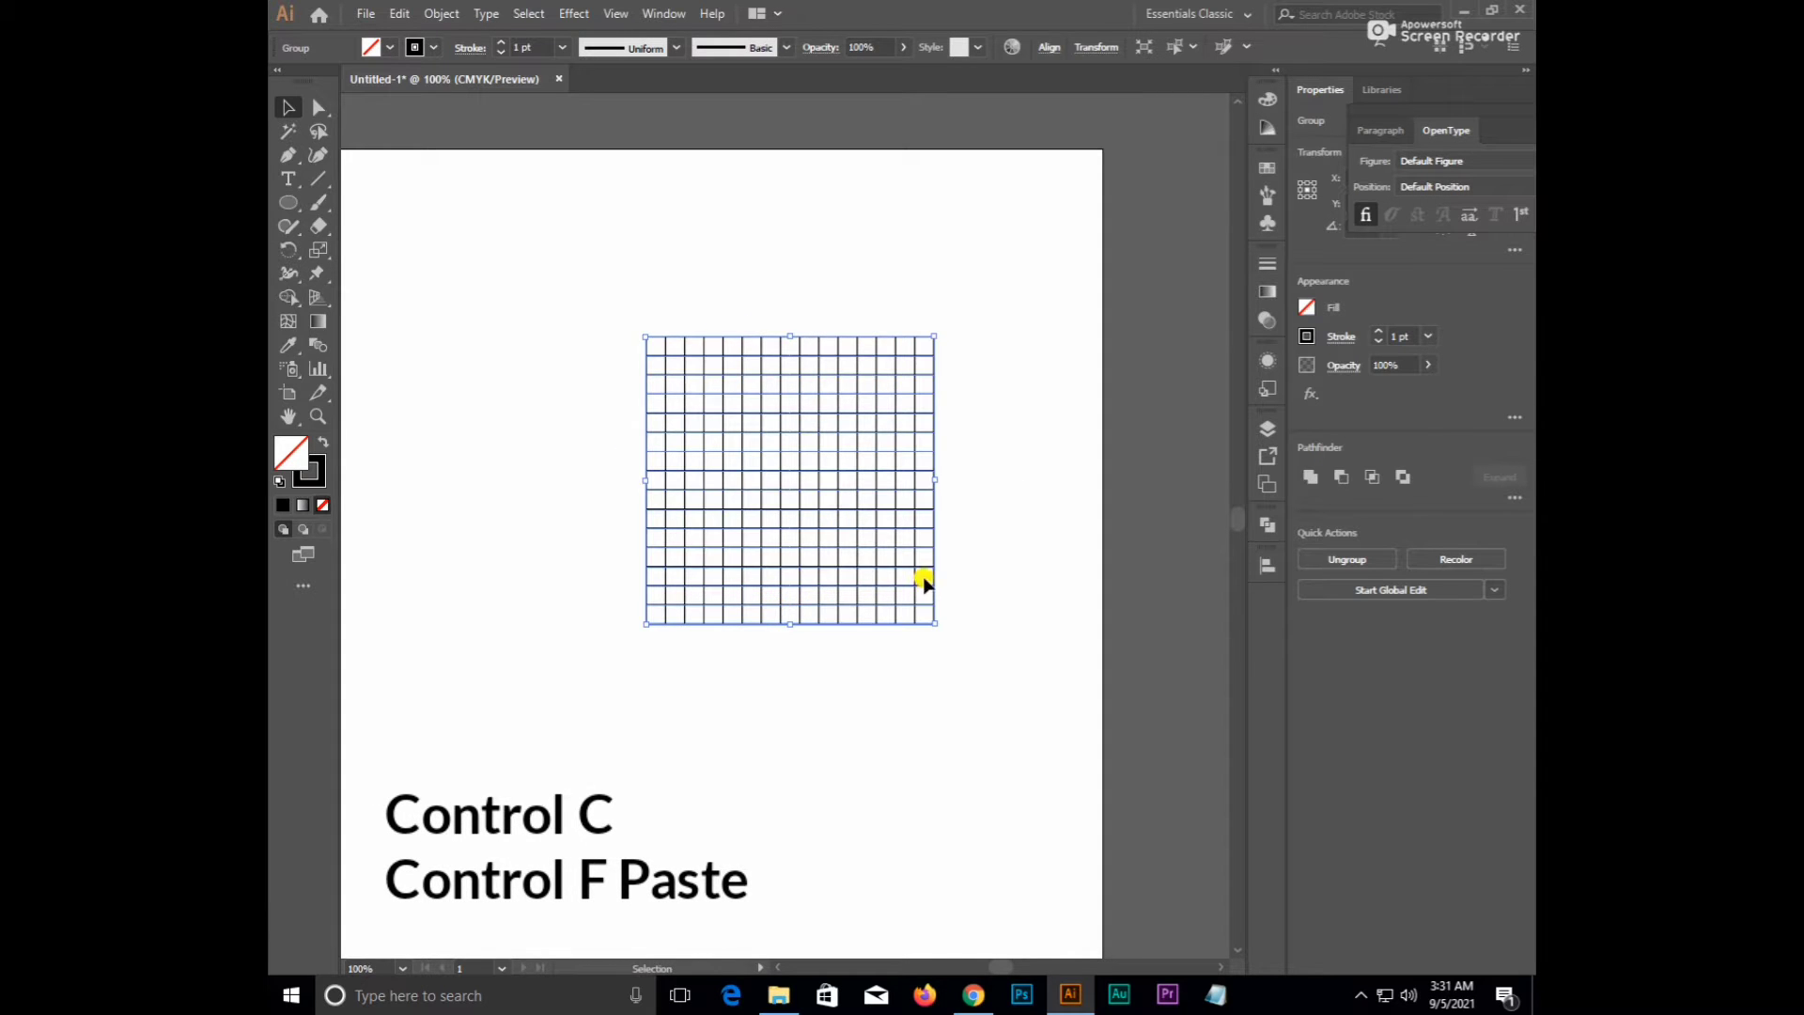
pyautogui.click(981, 552)
pyautogui.scroll(1, 910, 552)
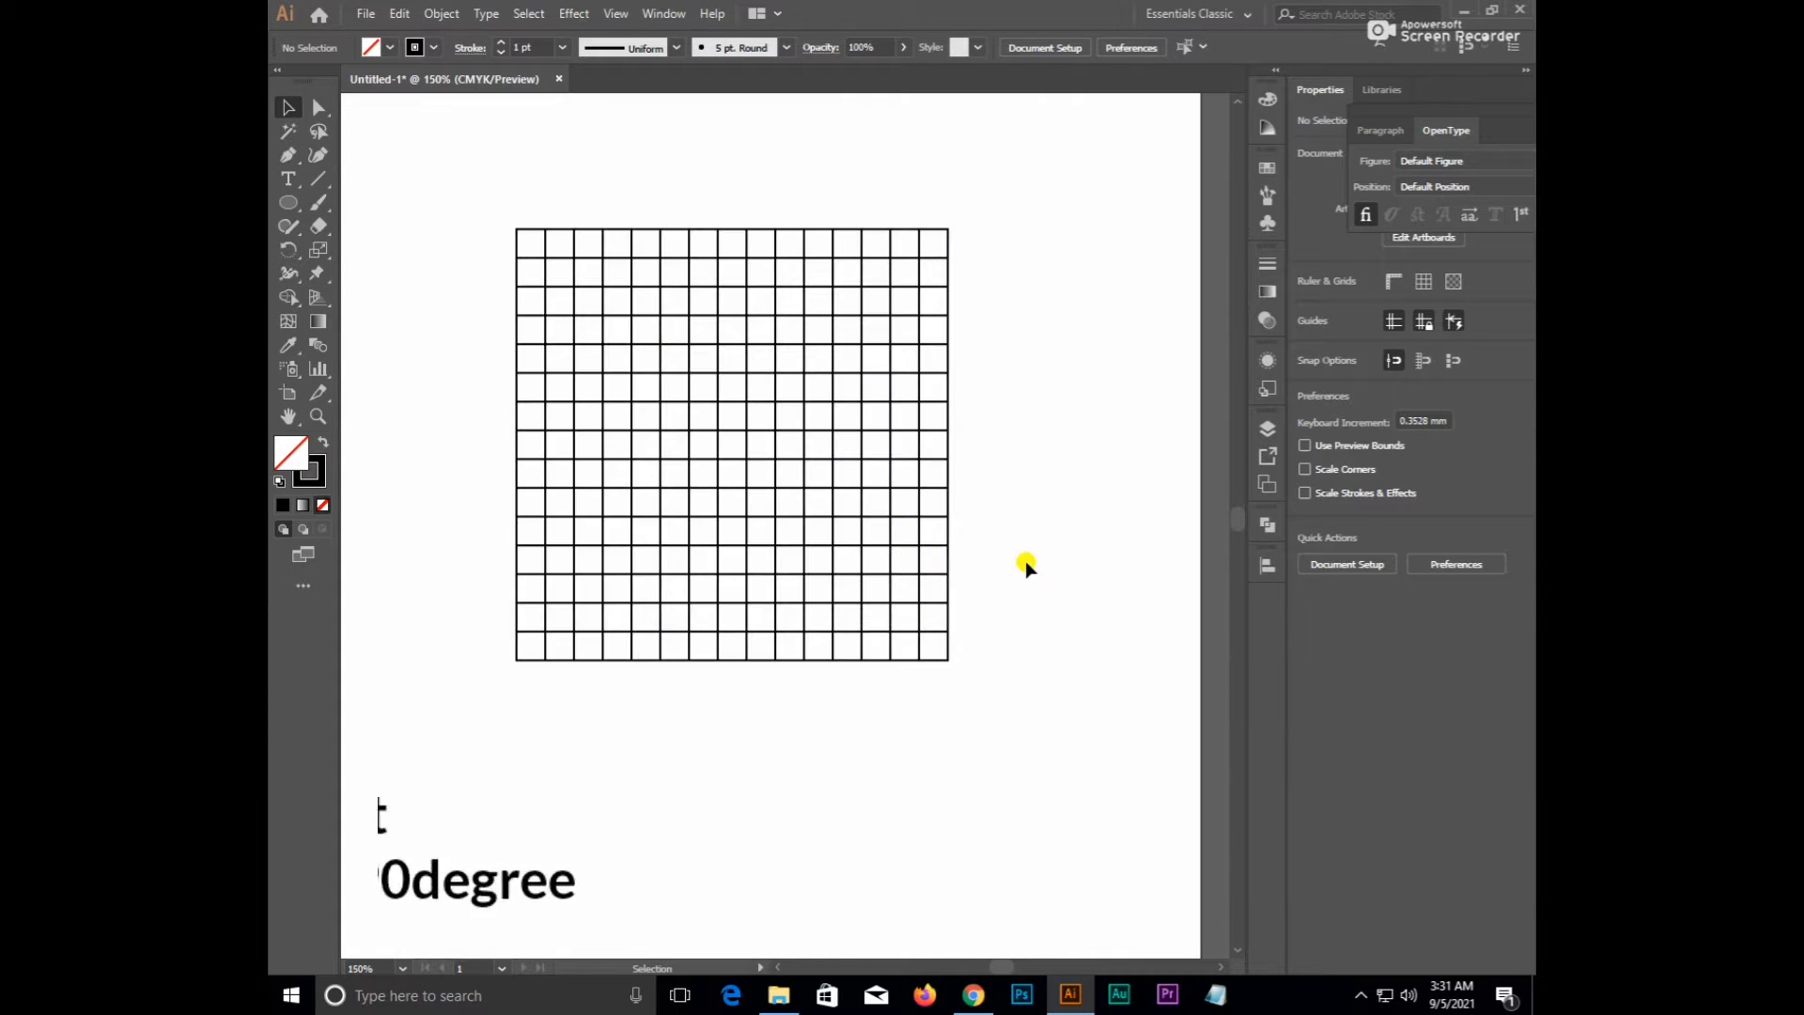
pyautogui.moveTo(1035, 533); pyautogui.dragTo(1064, 591)
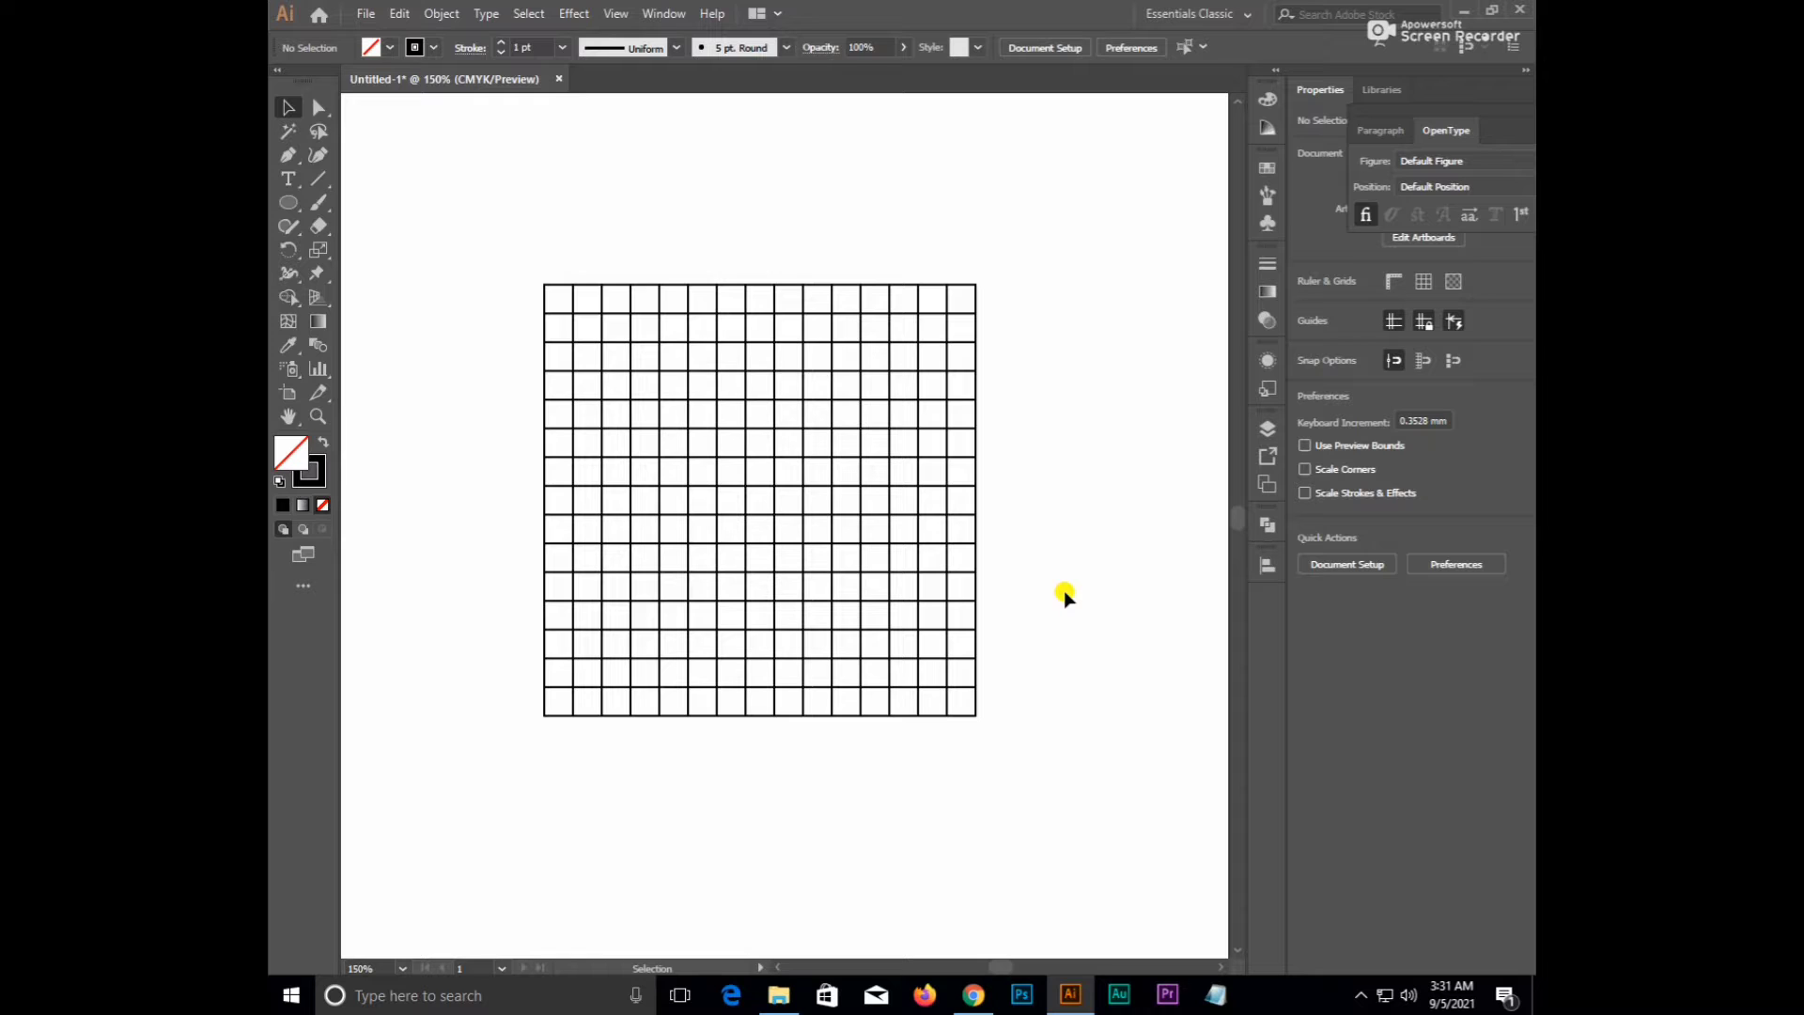
pyautogui.press('l')
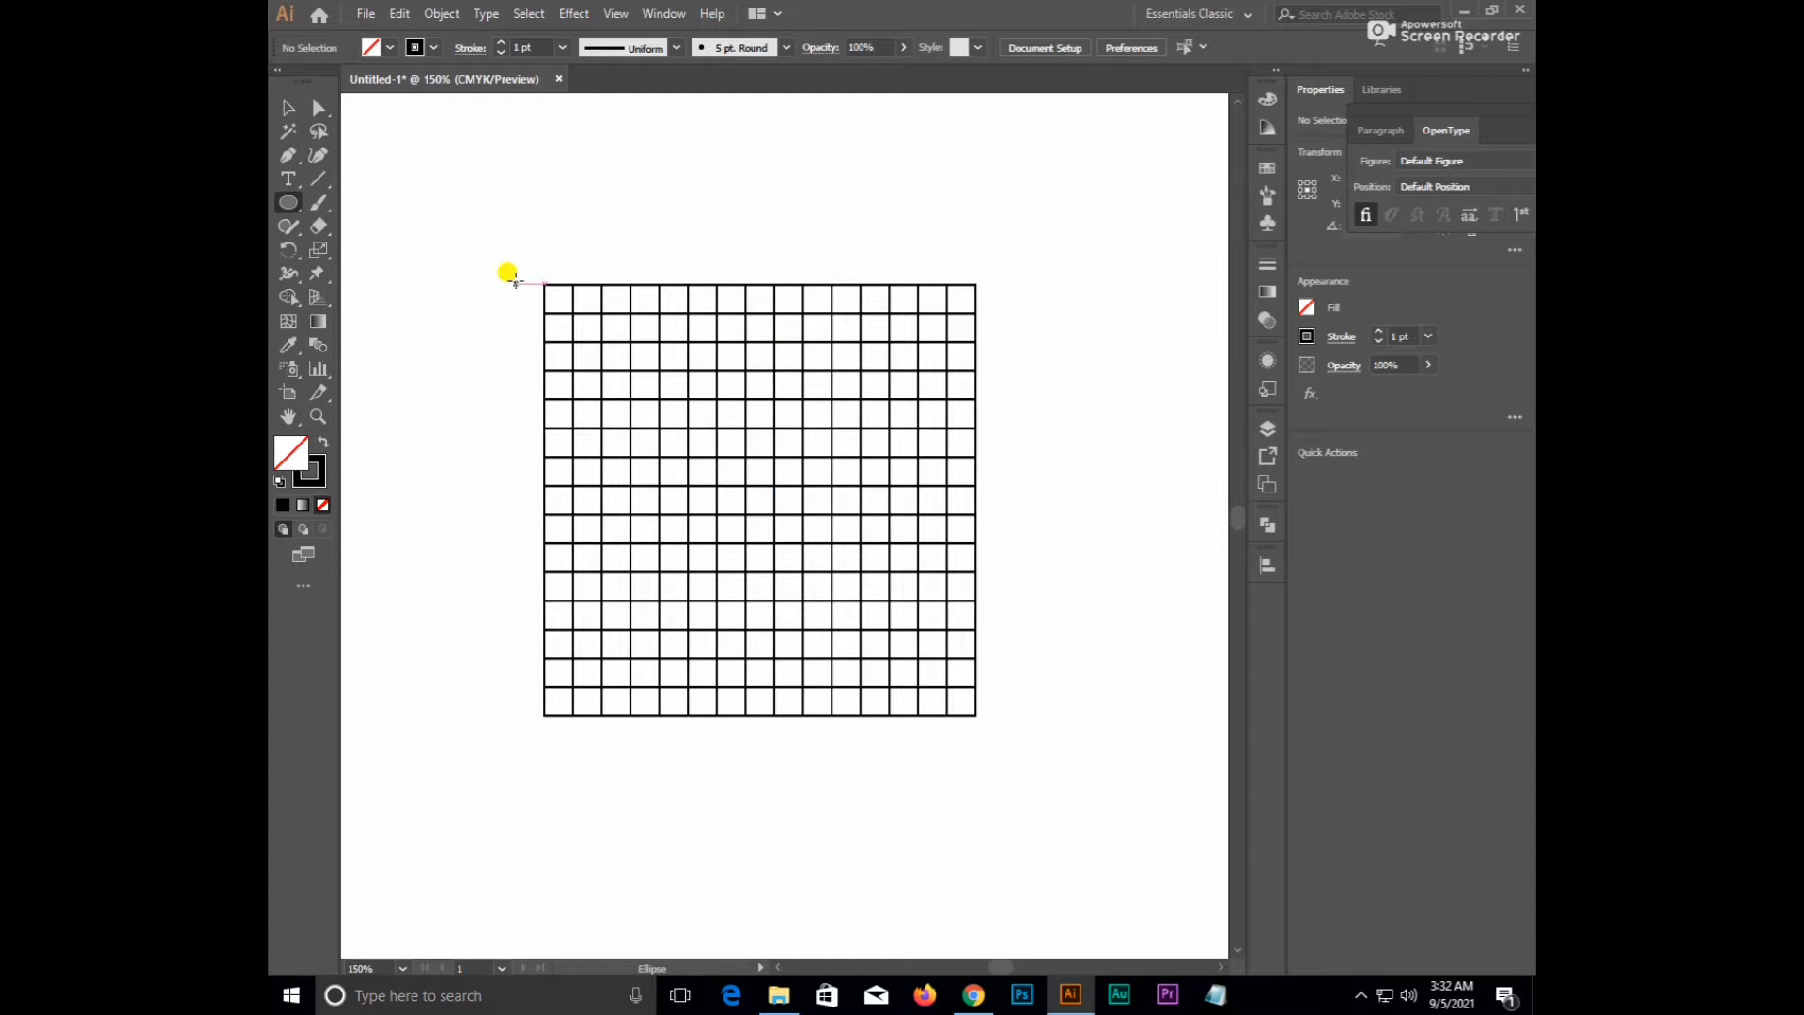
# - Draw a circle out from the centre of the grid with the Ellipse tool
pyautogui.click(932, 562)
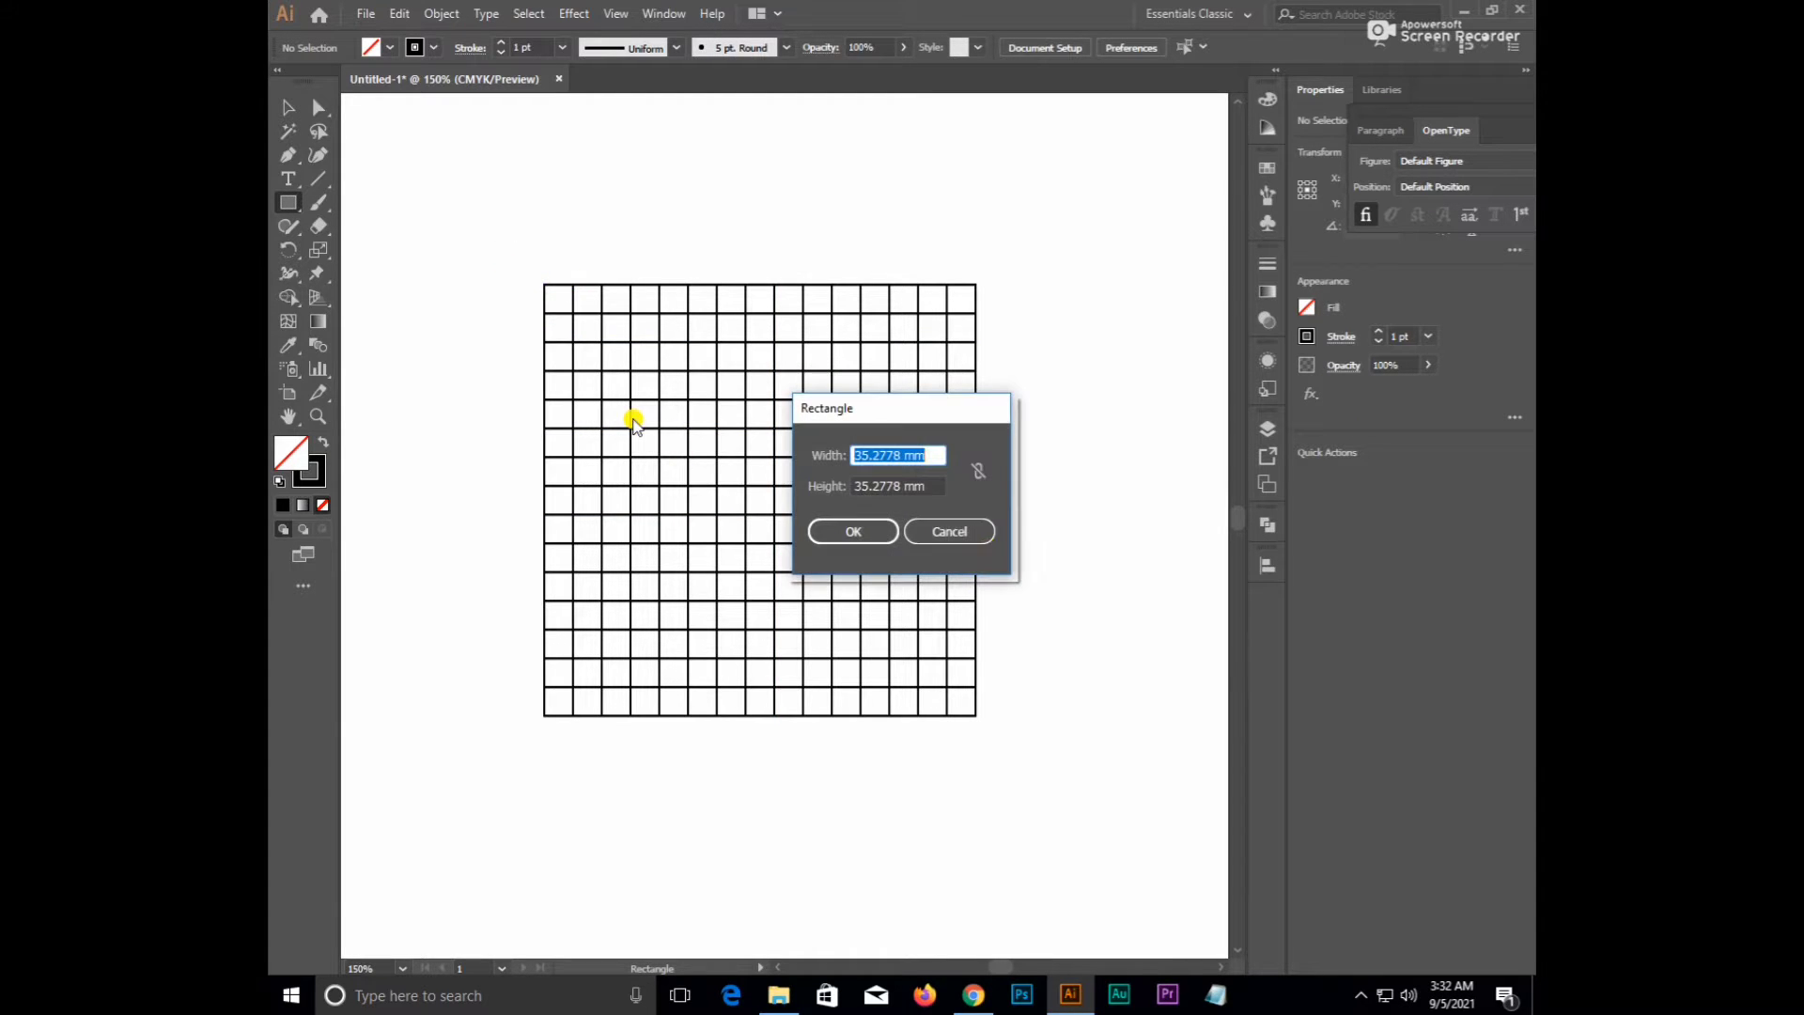
pyautogui.click(944, 527)
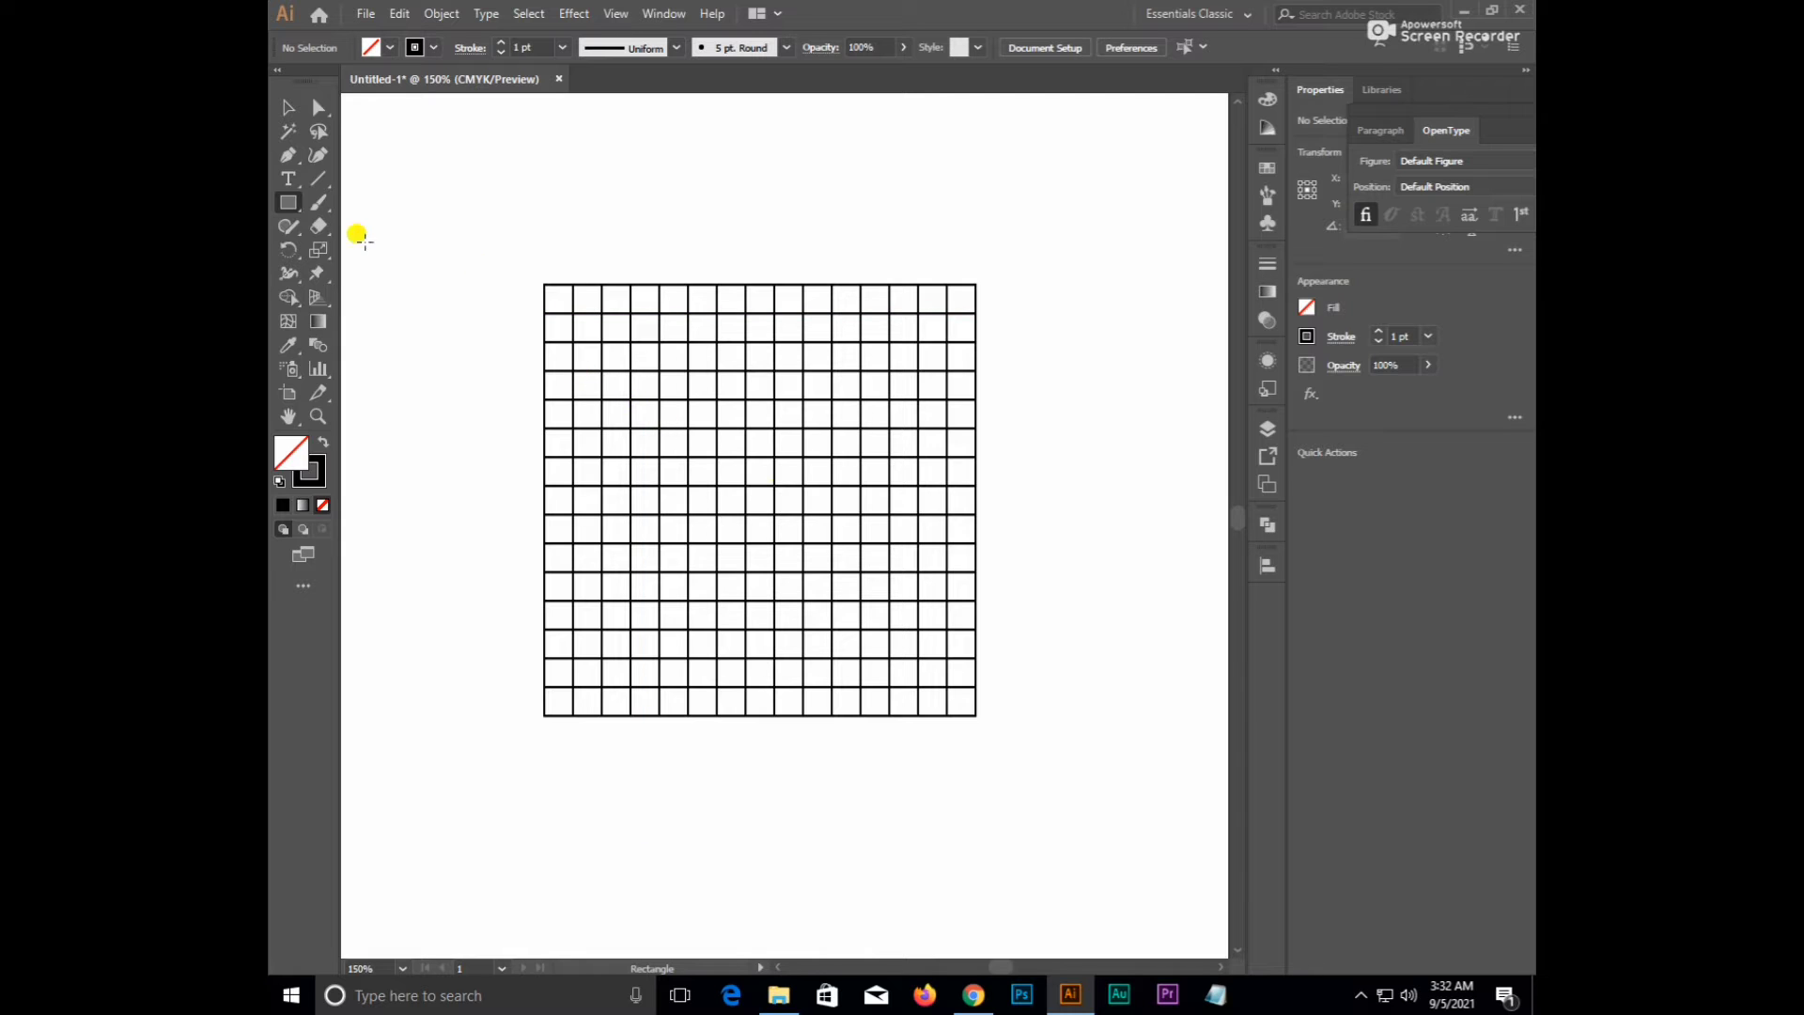
pyautogui.press('v')
pyautogui.moveTo(483, 238); pyautogui.dragTo(918, 590)
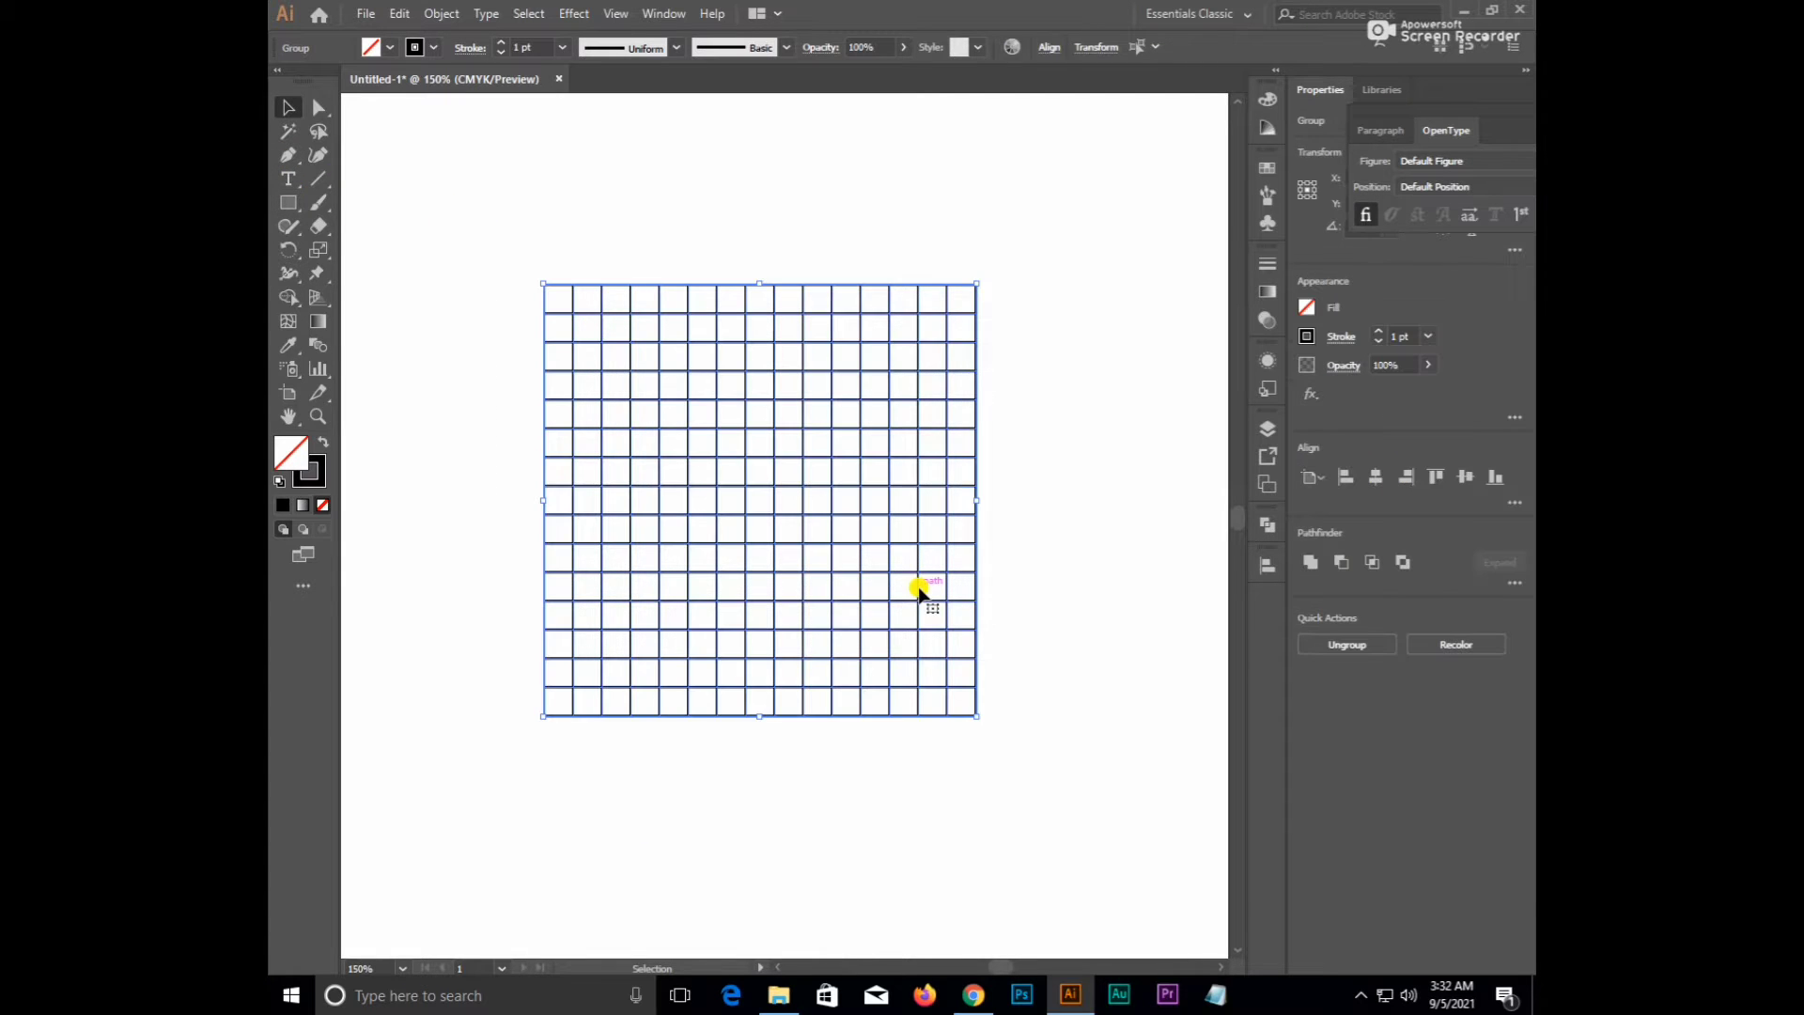
pyautogui.moveTo(291, 202); pyautogui.dragTo(363, 246)
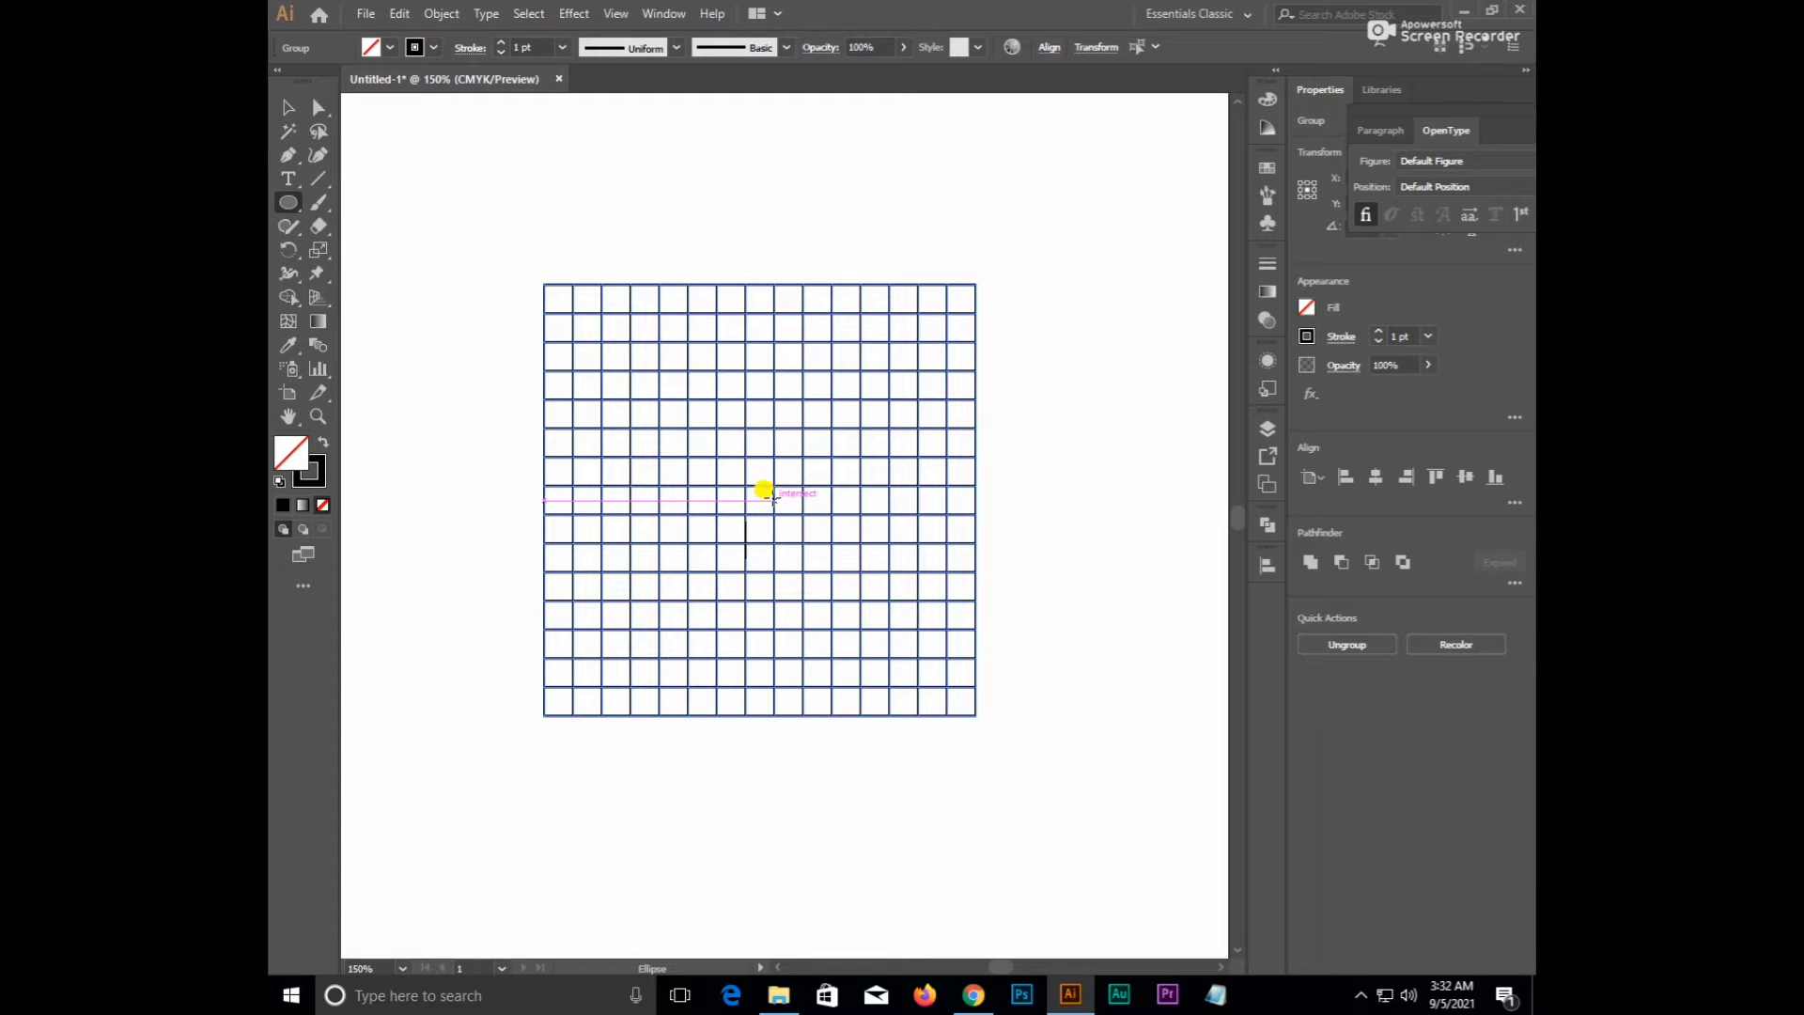
pyautogui.moveTo(774, 500); pyautogui.dragTo(850, 699)
pyautogui.press('v')
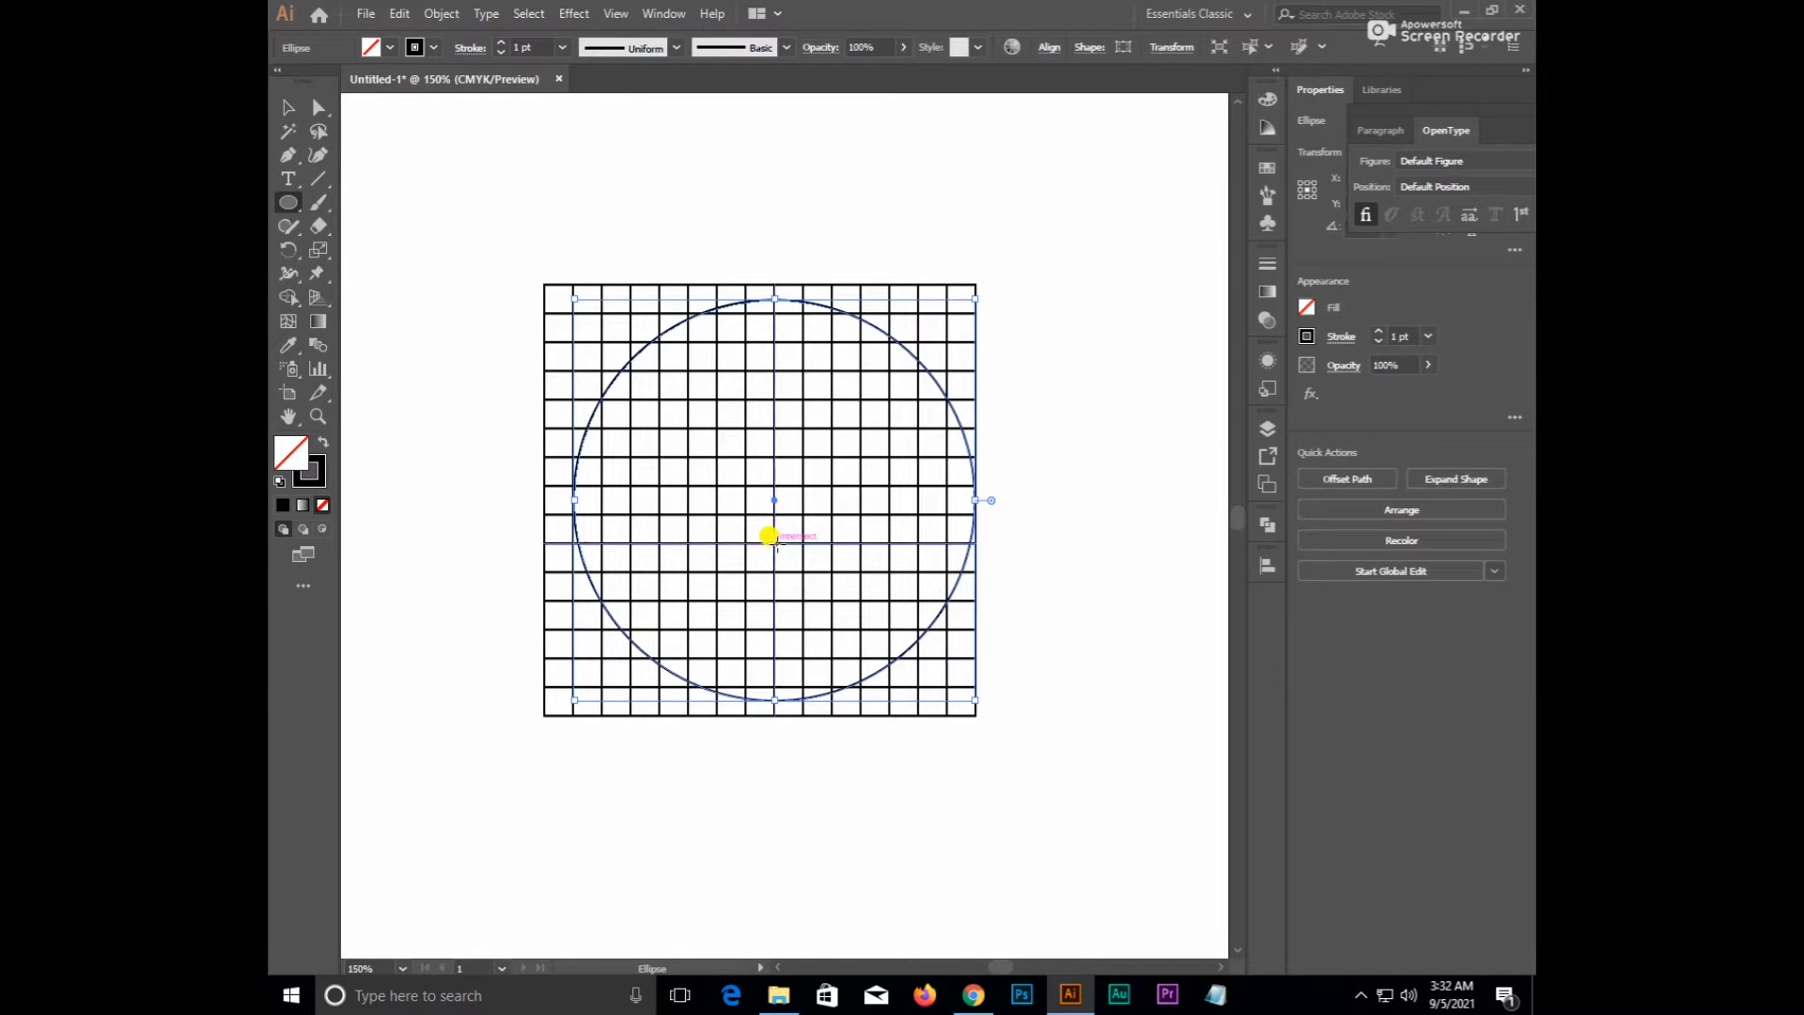
# - Stretch the circle's top, left, bottom and right edges out to the grid's outer lines
pyautogui.moveTo(776, 299); pyautogui.dragTo(761, 282)
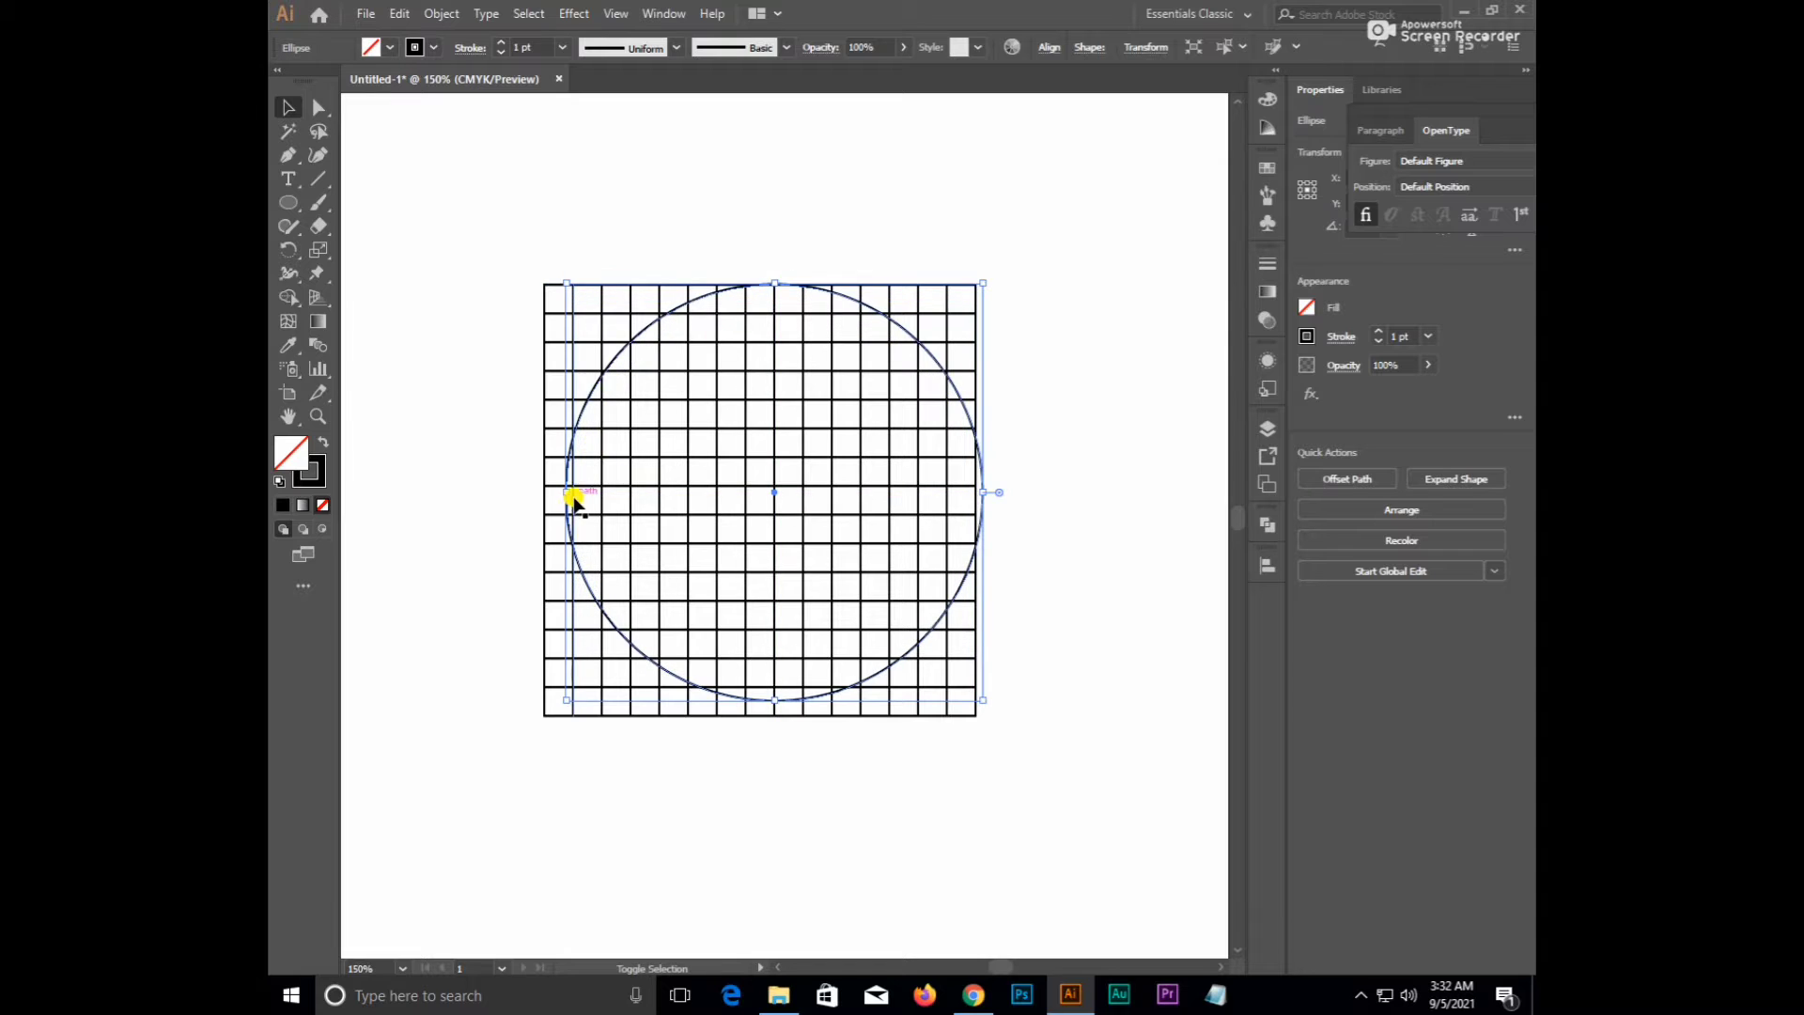
pyautogui.moveTo(574, 502)
pyautogui.mouseDown()
pyautogui.moveTo(560, 483)
pyautogui.moveTo(539, 500)
pyautogui.mouseUp()
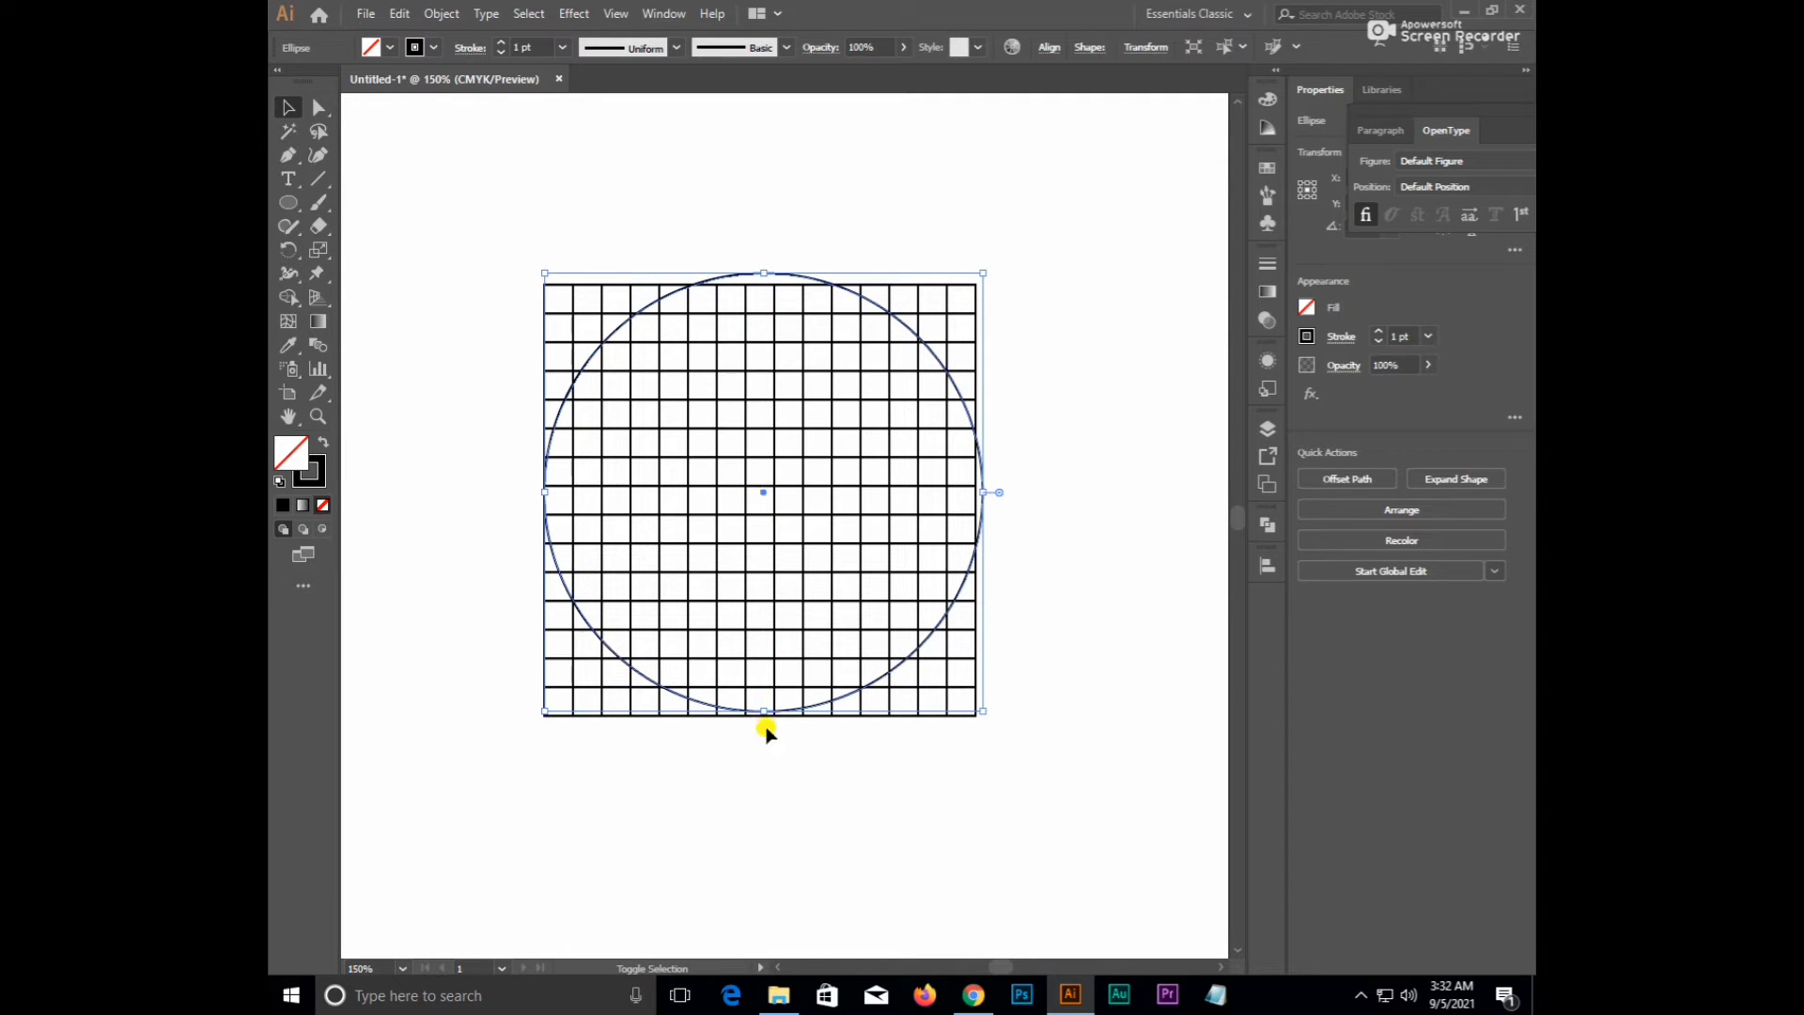
pyautogui.scroll(3, 767, 757)
pyautogui.moveTo(747, 589); pyautogui.dragTo(818, 710)
pyautogui.scroll(-6, 796, 523)
pyautogui.scroll(3, 760, 539)
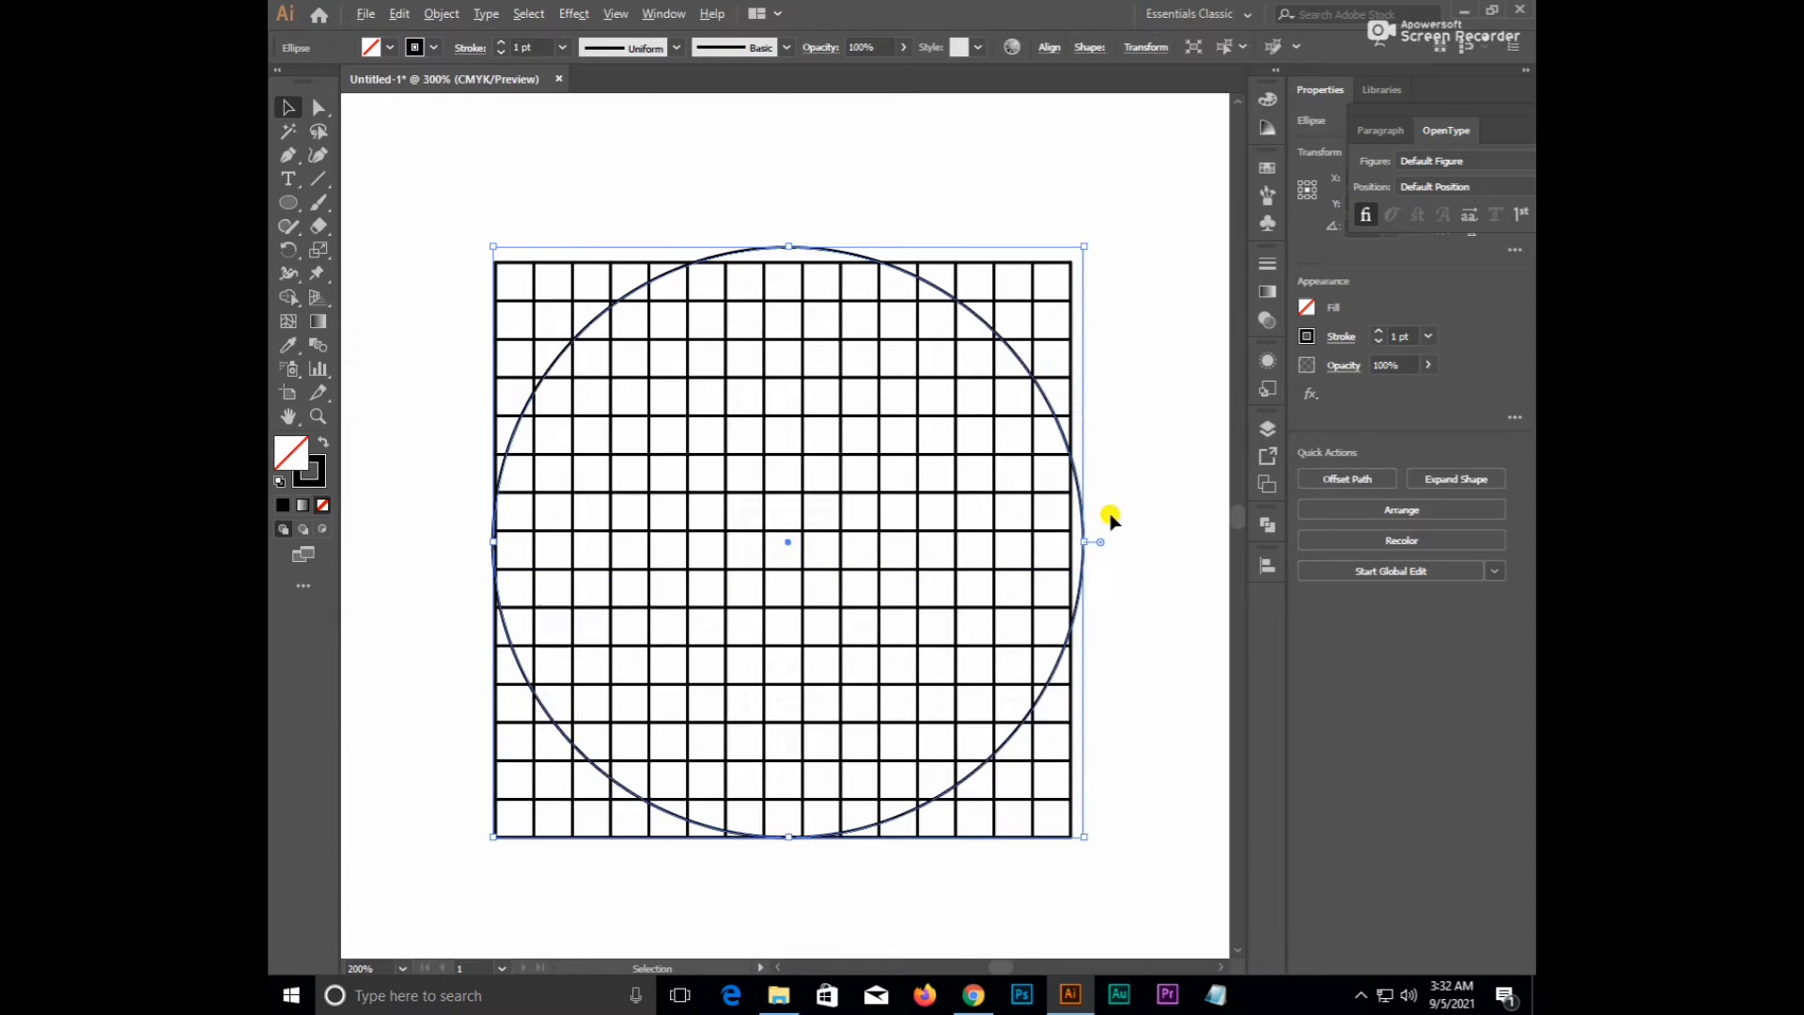
pyautogui.scroll(4, 1081, 555)
pyautogui.moveTo(994, 620); pyautogui.dragTo(938, 612)
pyautogui.scroll(-6, 940, 615)
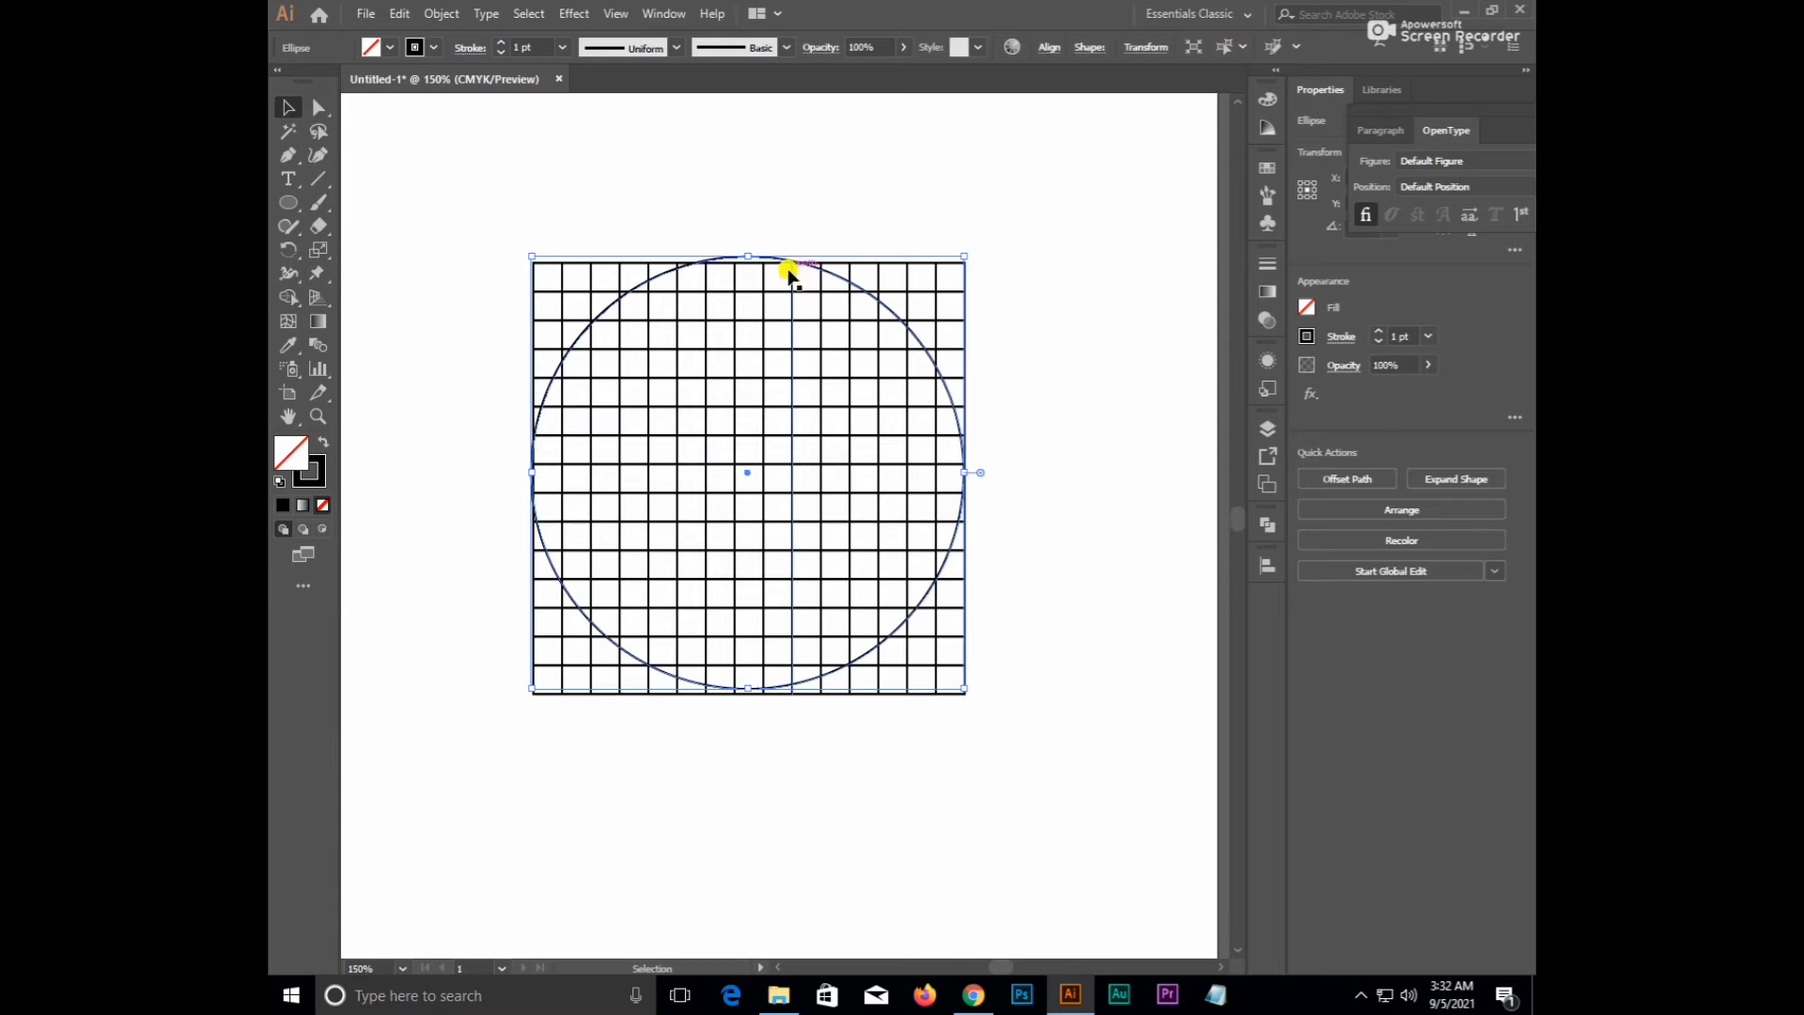
pyautogui.scroll(6, 780, 273)
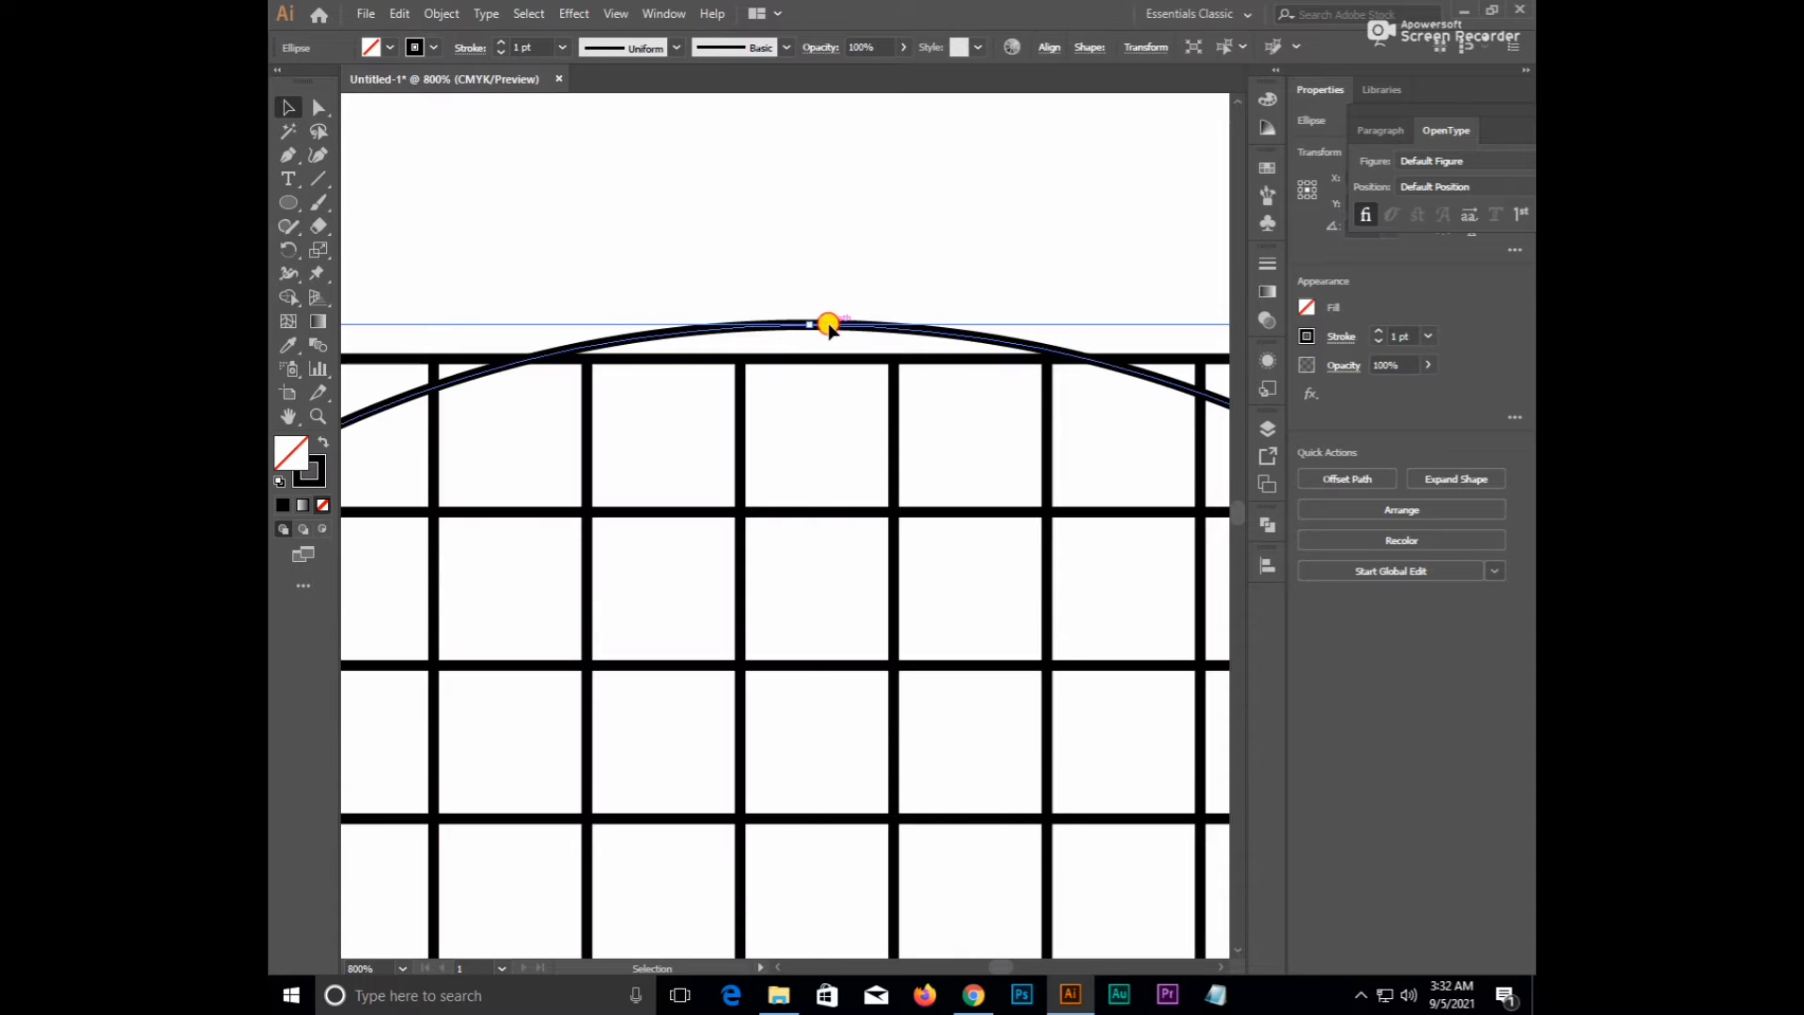
# - Snap the circle's top, bottom and left anchor points precisely onto the grid lines
pyautogui.moveTo(827, 324); pyautogui.dragTo(821, 358)
pyautogui.scroll(-4, 821, 358)
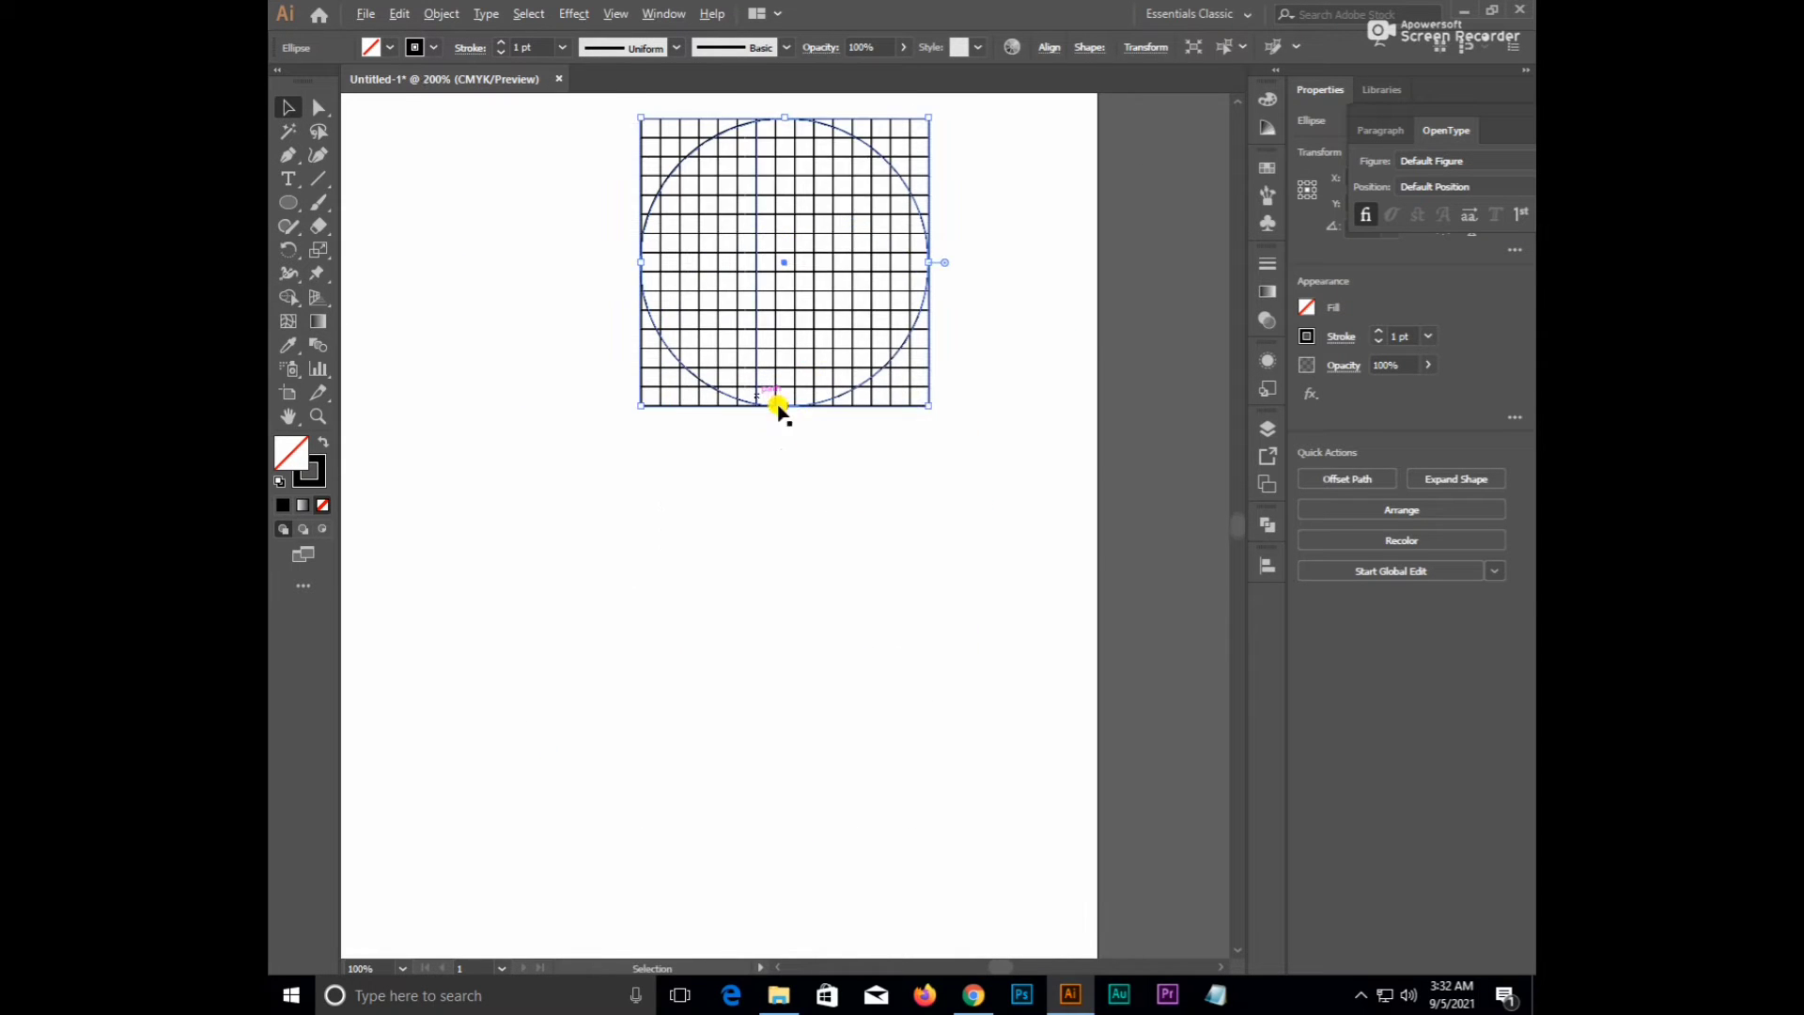
pyautogui.scroll(3, 778, 407)
pyautogui.scroll(2, 926, 463)
pyautogui.moveTo(950, 447); pyautogui.dragTo(761, 608)
pyautogui.scroll(-5, 958, 435)
pyautogui.moveTo(1191, 157); pyautogui.dragTo(956, 400)
pyautogui.moveTo(382, 282); pyautogui.dragTo(962, 392)
pyautogui.scroll(1, 639, 474)
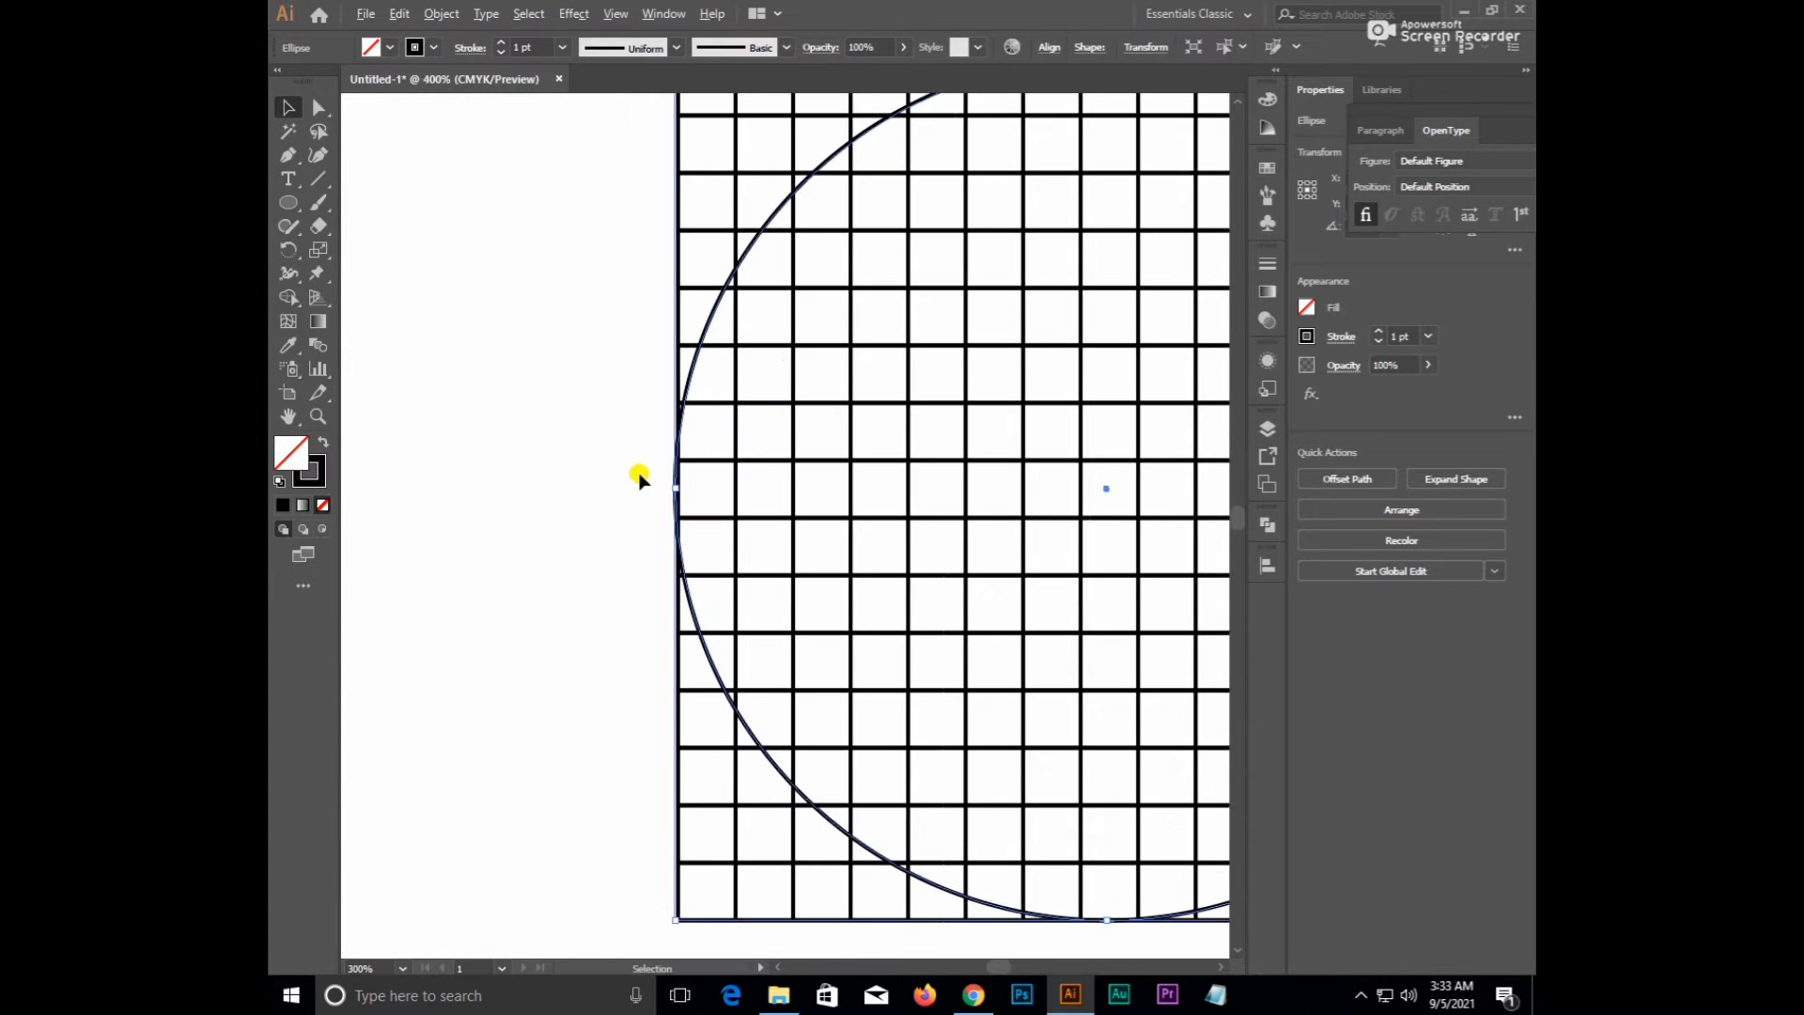
pyautogui.scroll(3, 639, 477)
pyautogui.moveTo(772, 529); pyautogui.dragTo(785, 523)
pyautogui.scroll(-6, 650, 511)
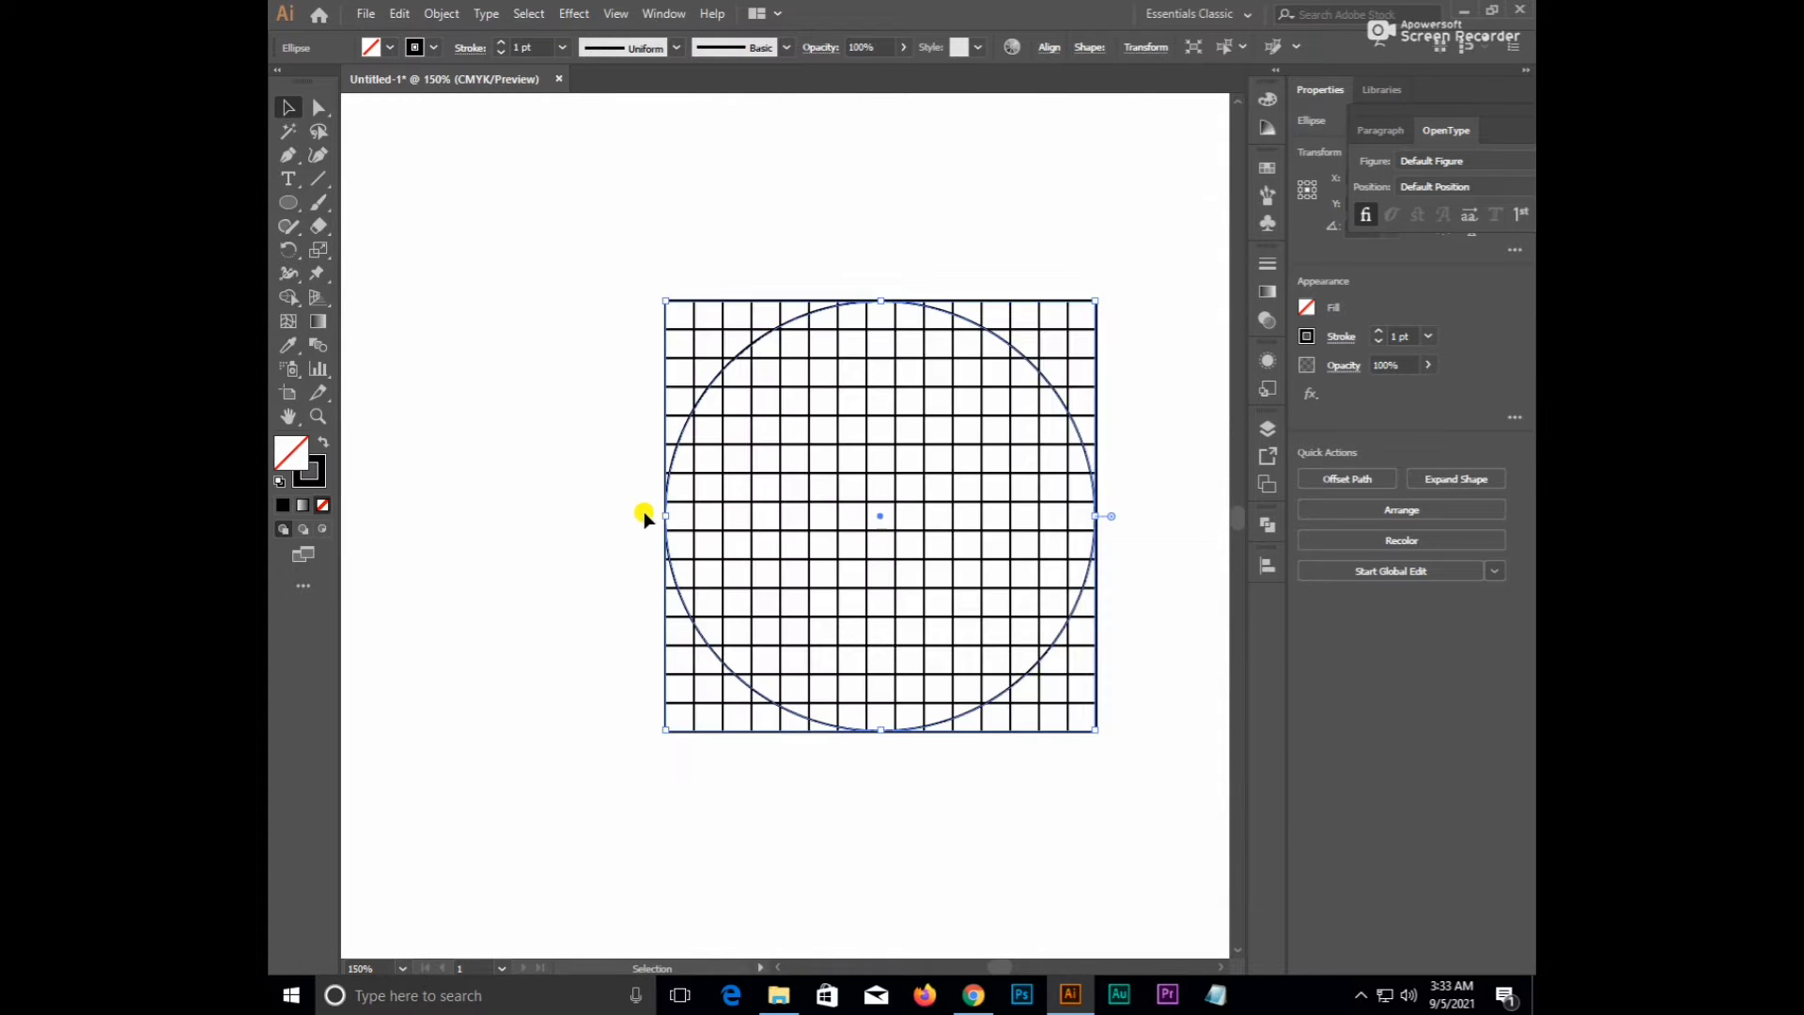
pyautogui.moveTo(572, 420); pyautogui.dragTo(455, 331)
pyautogui.click(451, 513)
# - Paste a copy of the circle in front, scale it down to about 63.19 mm, and select everything
pyautogui.click(713, 657)
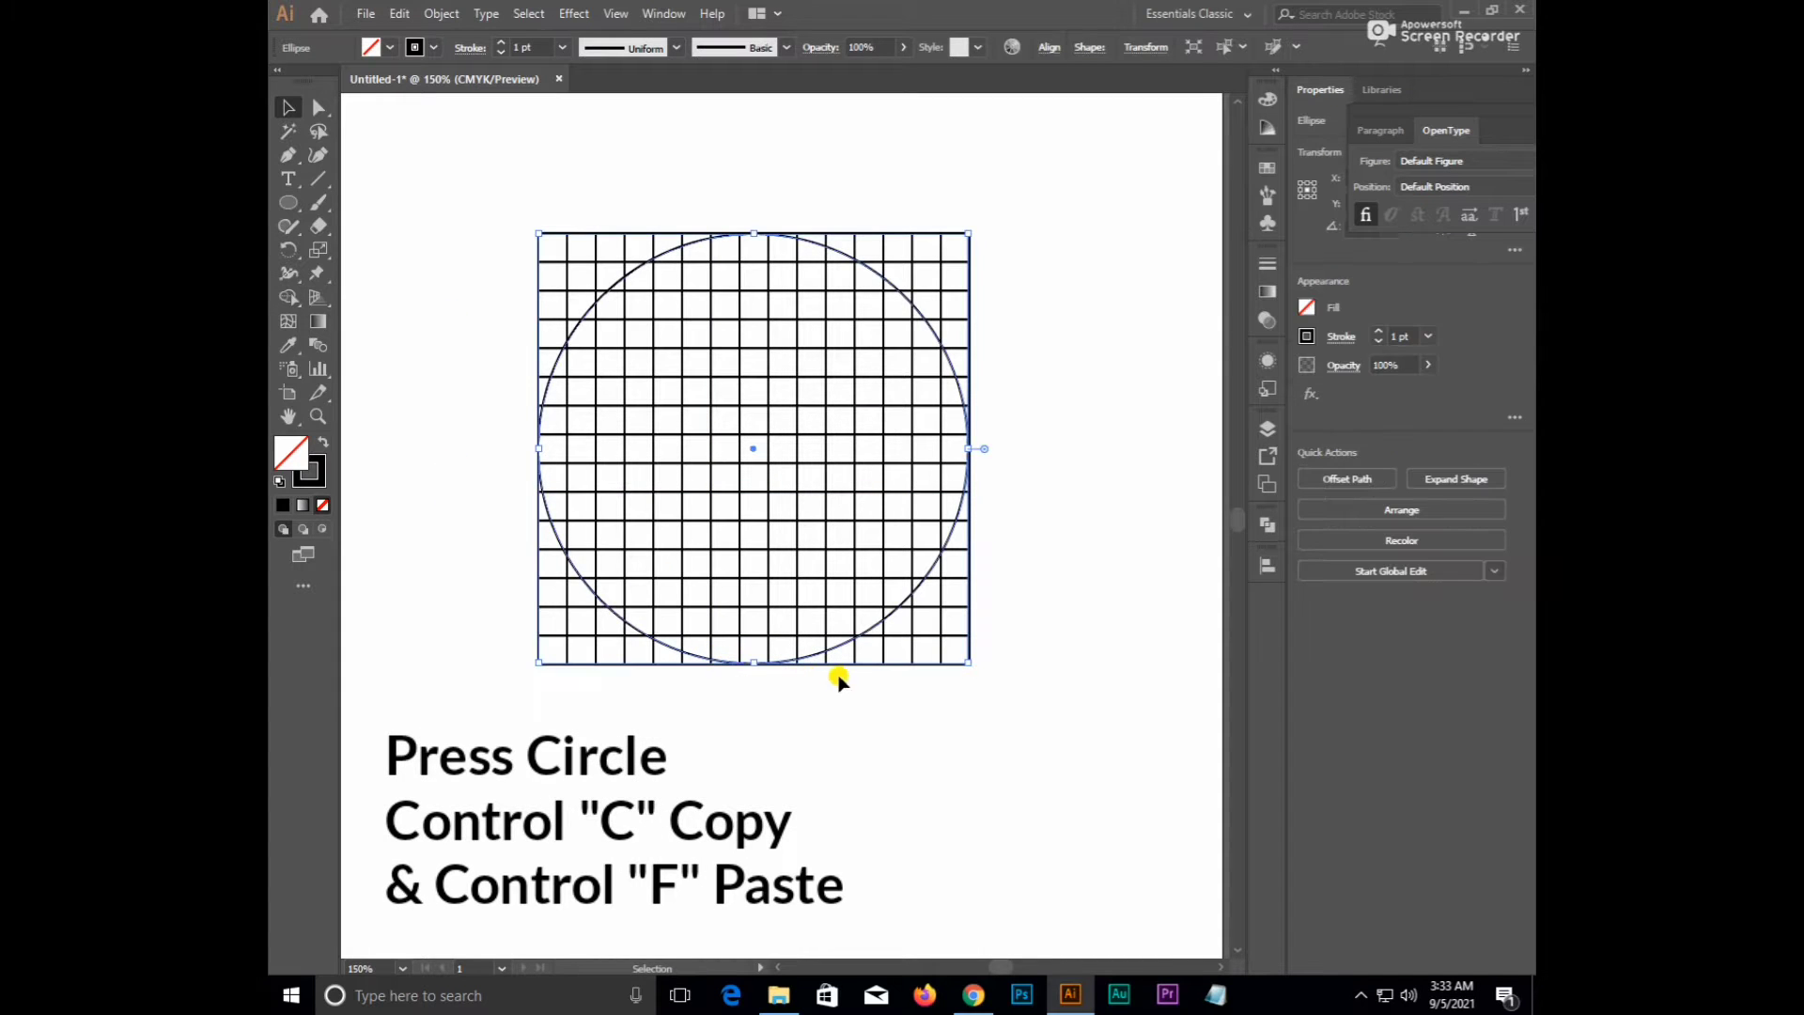
pyautogui.hotkey('ctrl', 'c')
pyautogui.hotkey('ctrl', 'f')
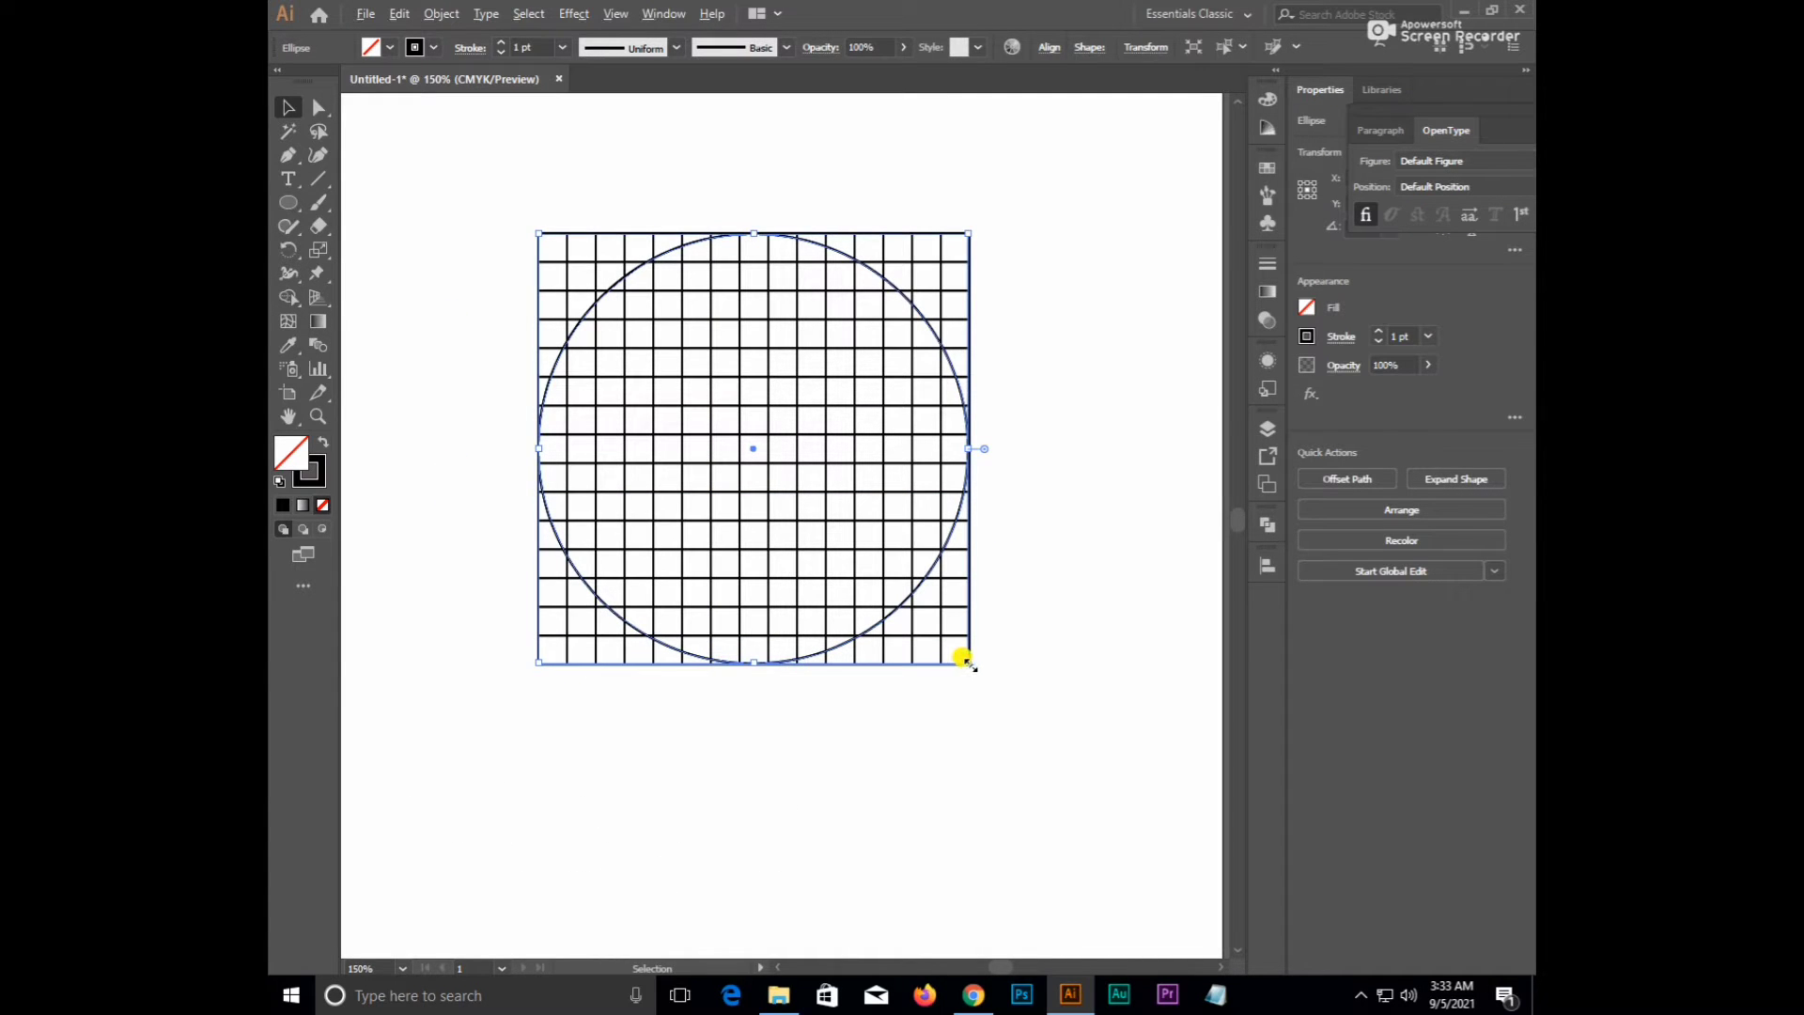
pyautogui.moveTo(968, 661); pyautogui.dragTo(938, 616)
pyautogui.scroll(1, 967, 504)
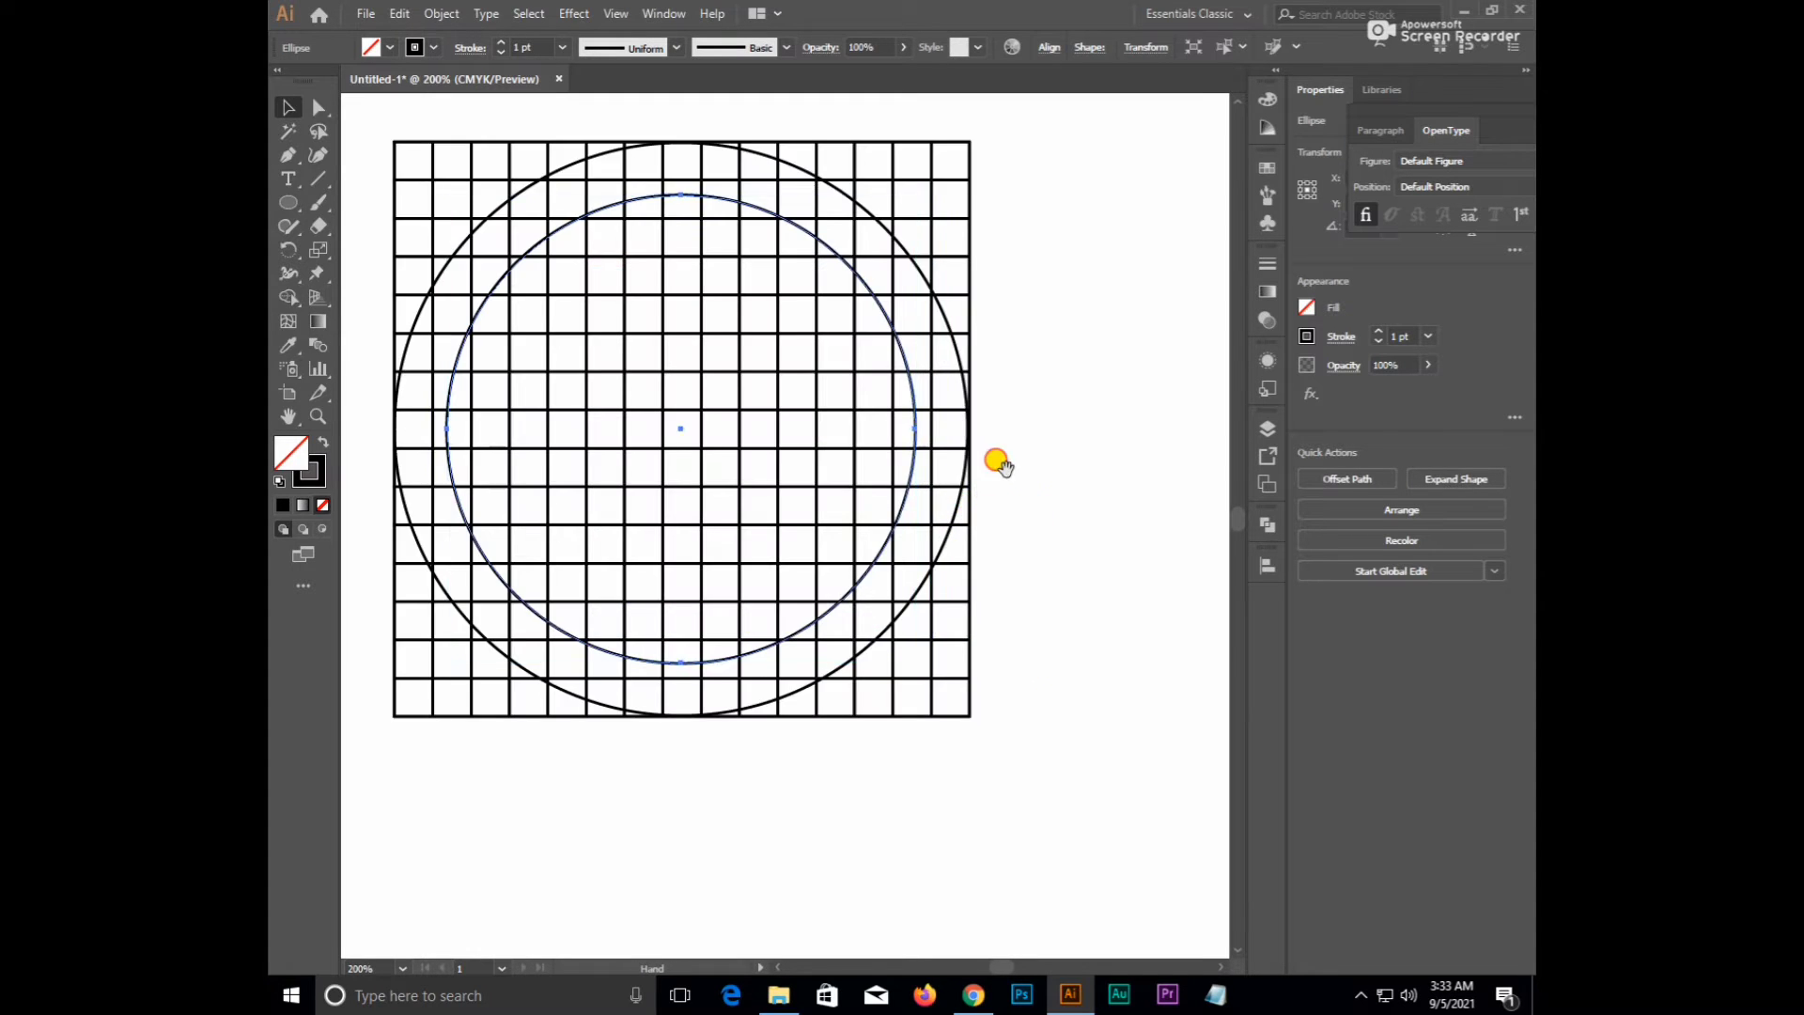
pyautogui.click(1065, 508)
pyautogui.scroll(-1, 1062, 507)
pyautogui.moveTo(1119, 309); pyautogui.dragTo(430, 907)
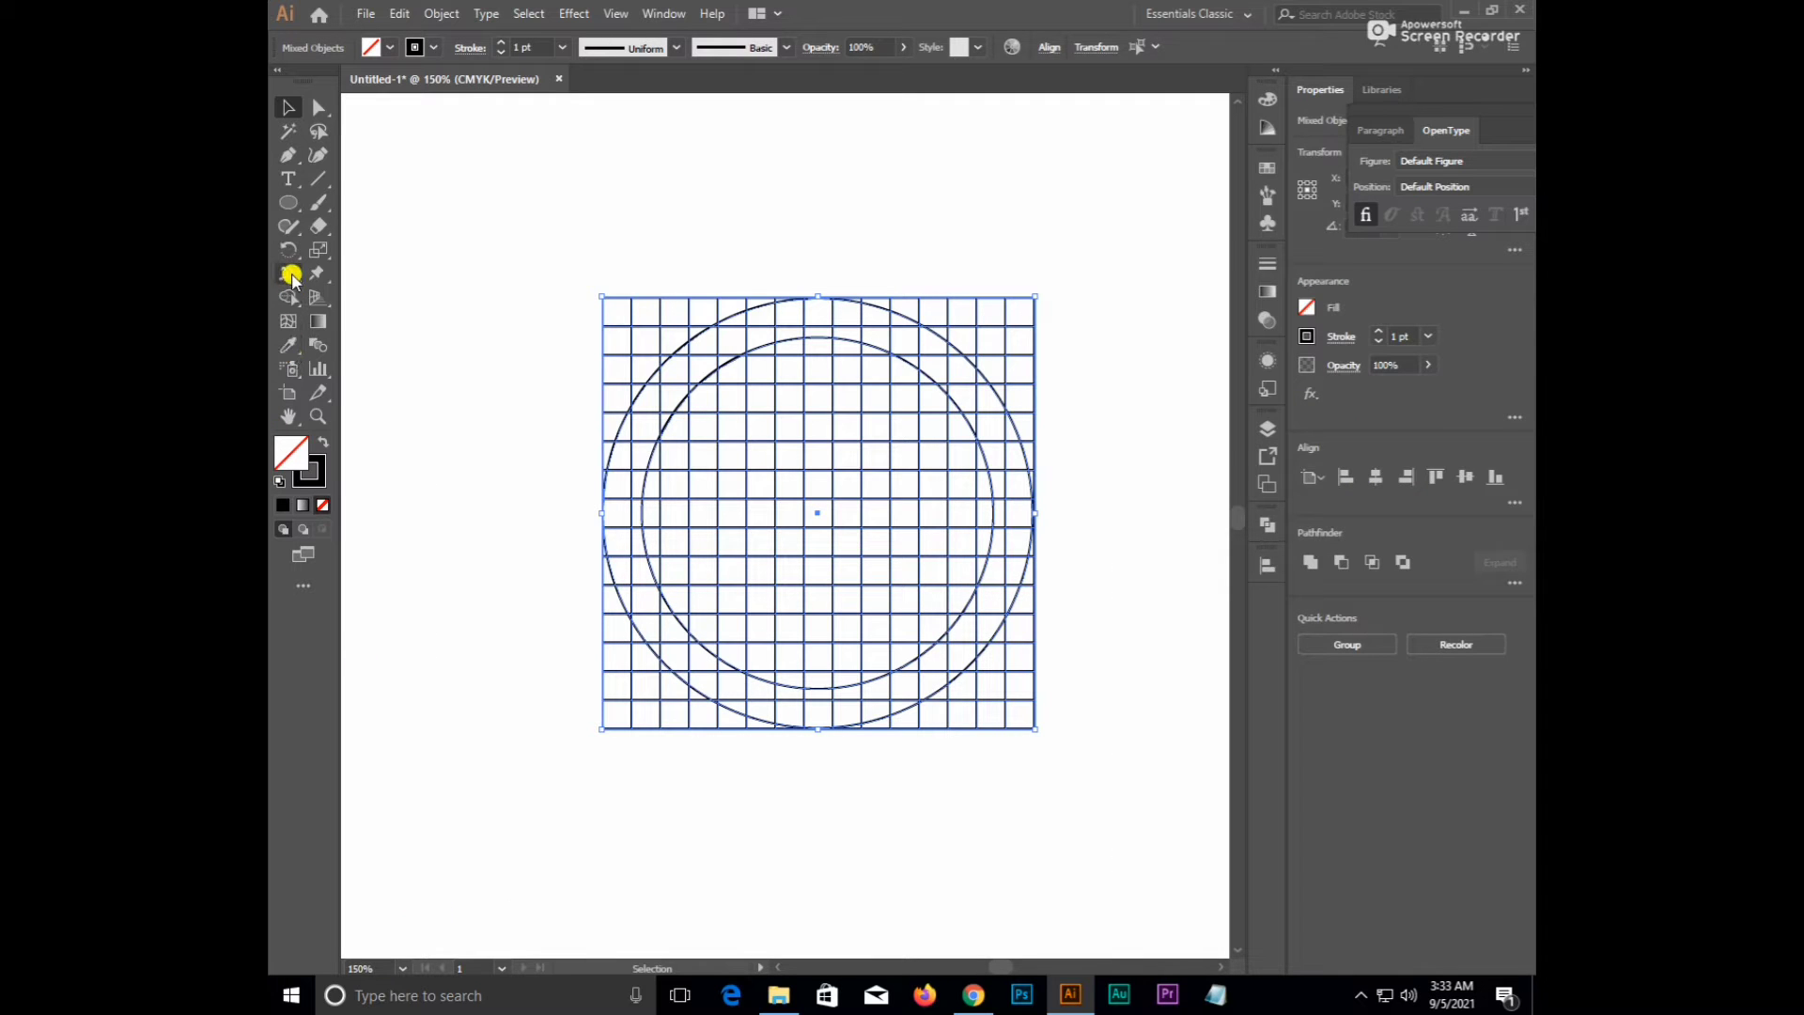
# - Switch to Shape Builder with black fill and no stroke, trialling and undoing a column merge
pyautogui.click(291, 300)
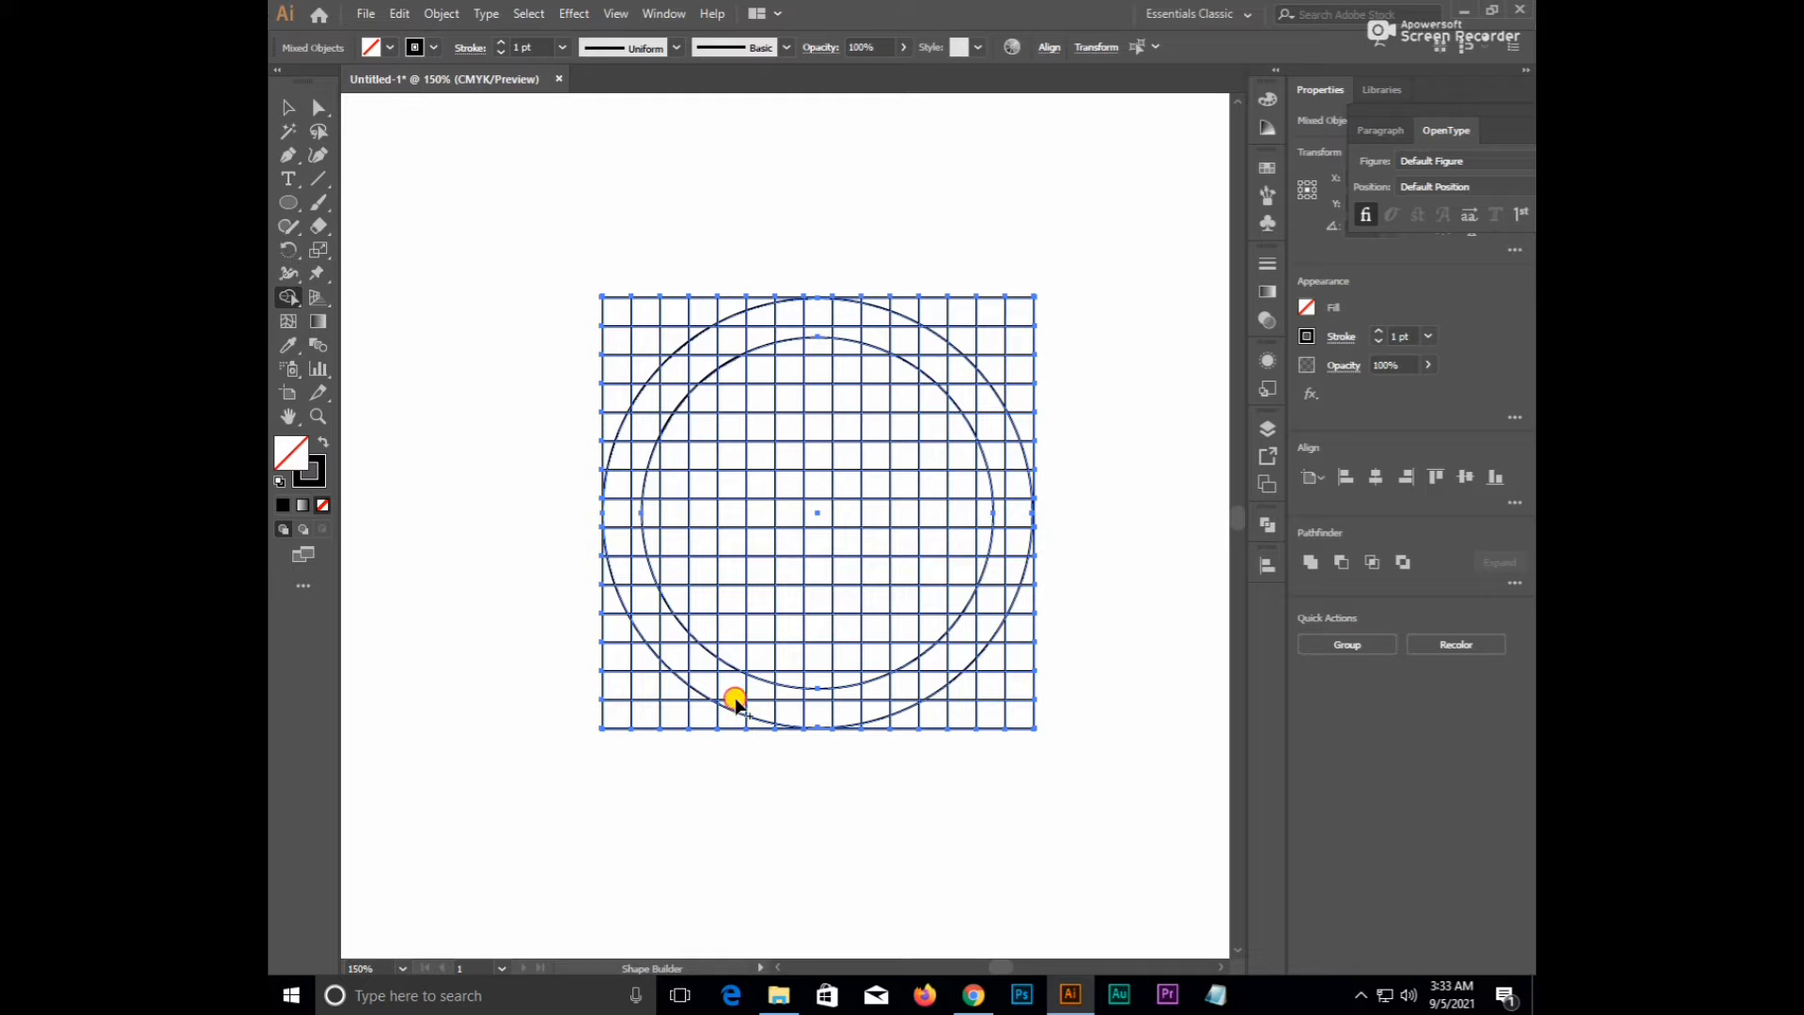
pyautogui.moveTo(736, 704); pyautogui.dragTo(735, 706)
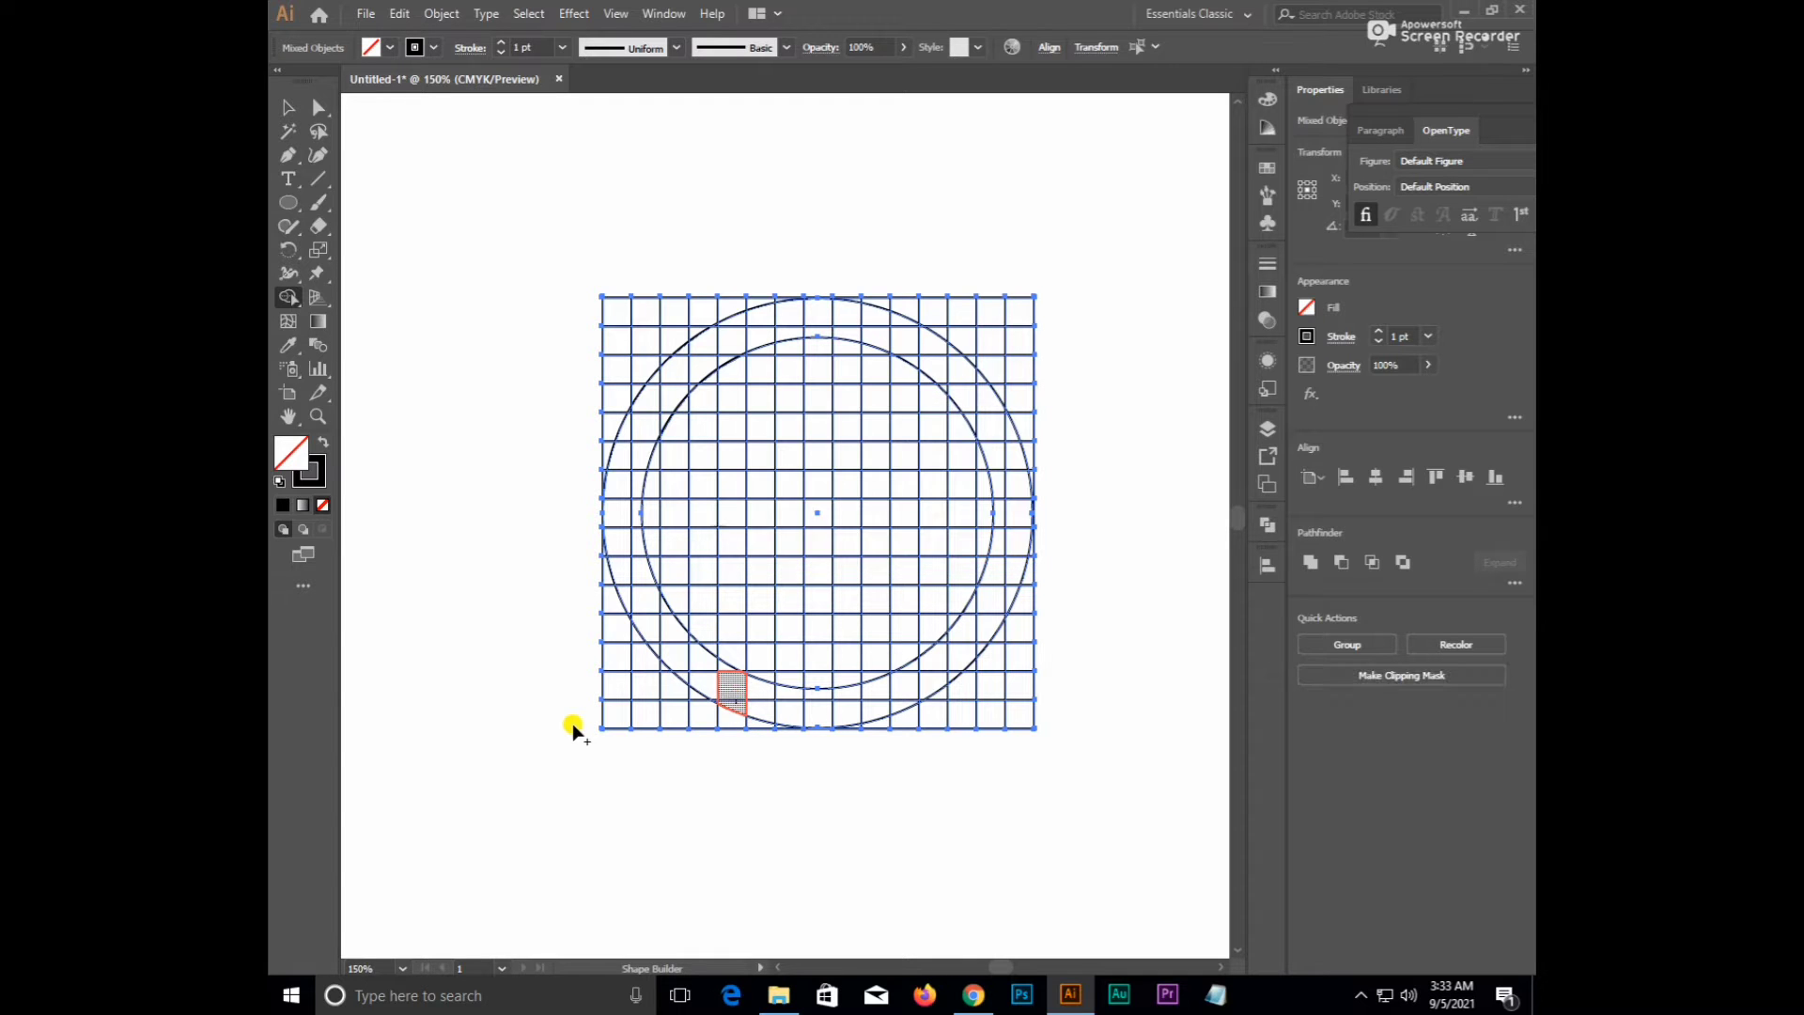
pyautogui.hotkey('ctrl', 'z')
pyautogui.click(319, 443)
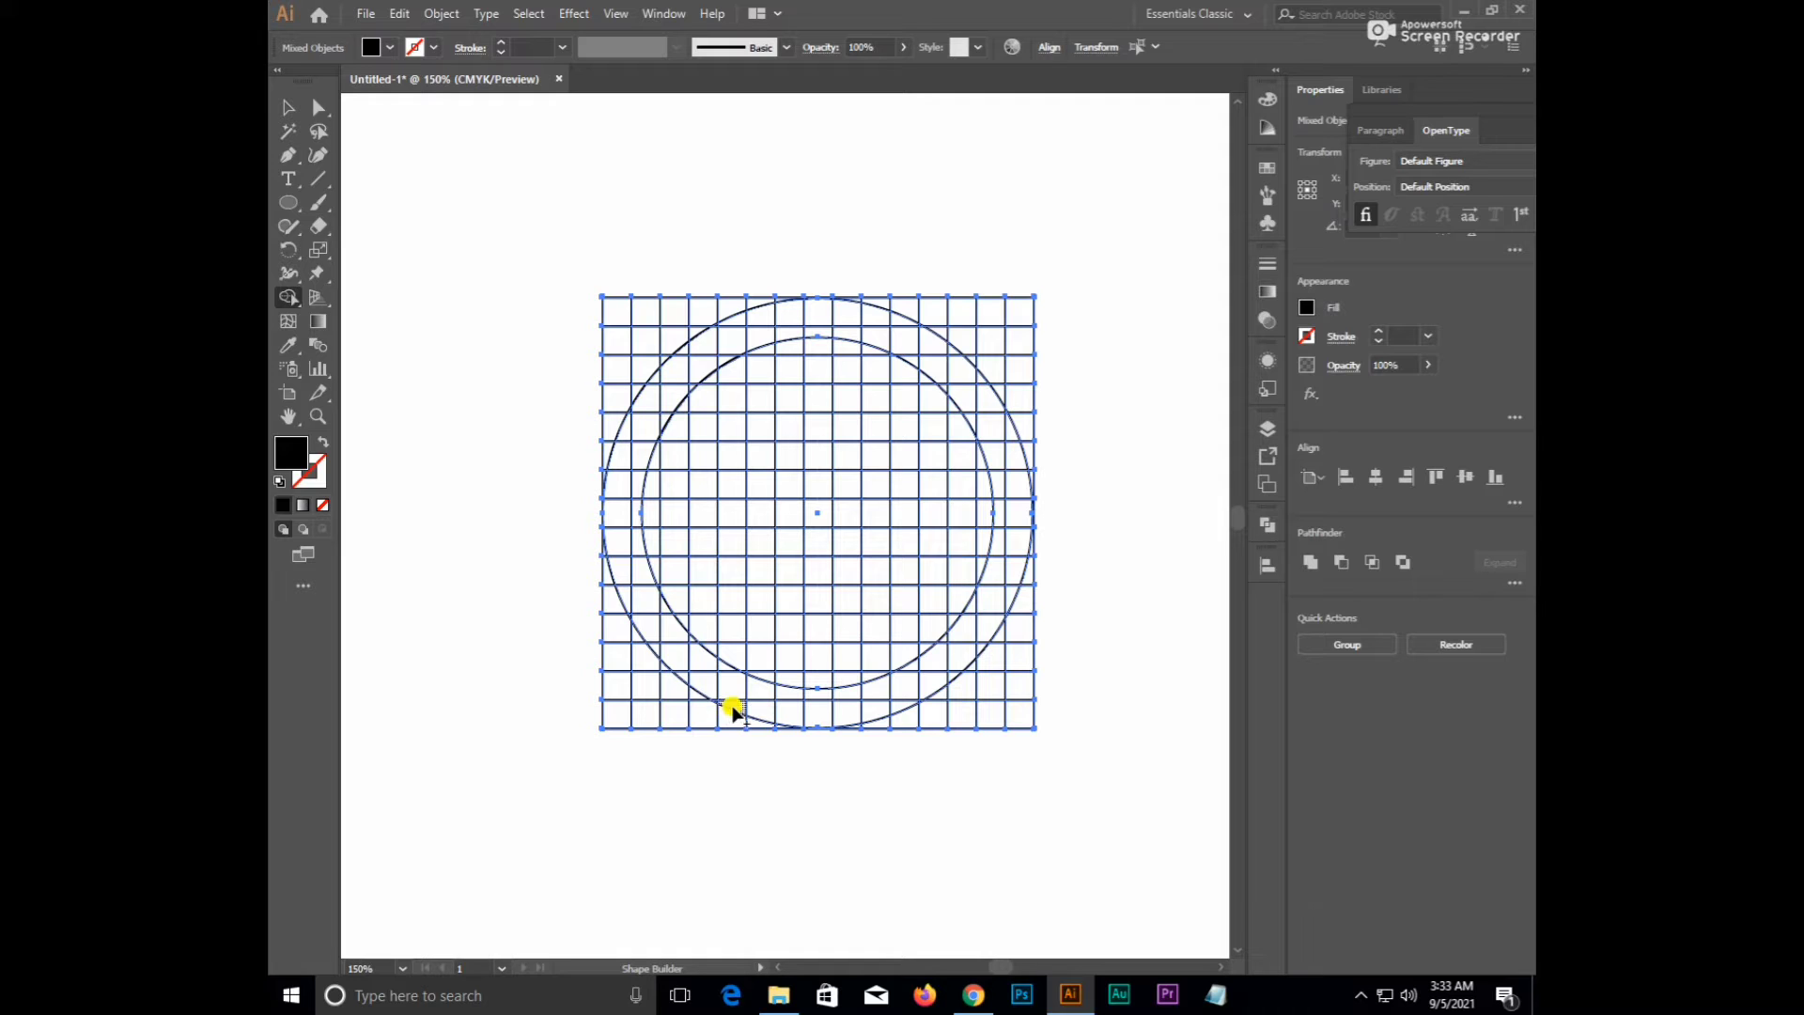
pyautogui.moveTo(732, 707); pyautogui.dragTo(729, 369)
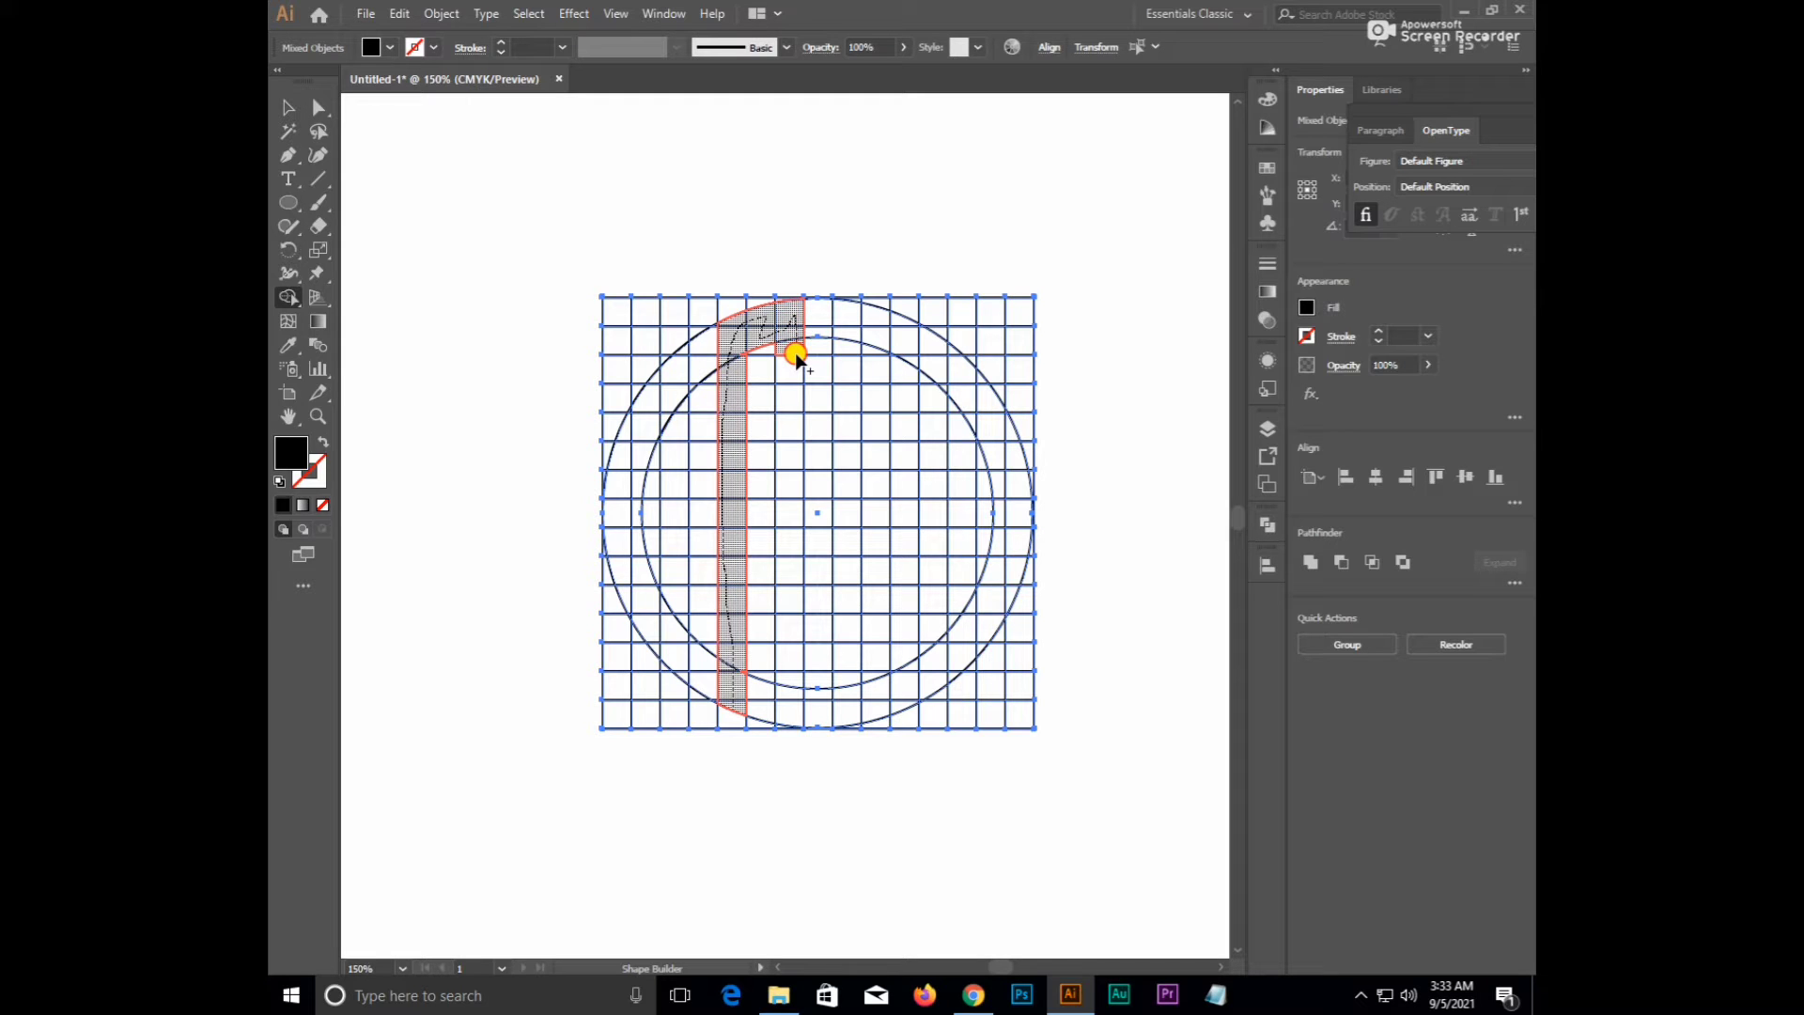
pyautogui.moveTo(796, 354); pyautogui.dragTo(796, 355)
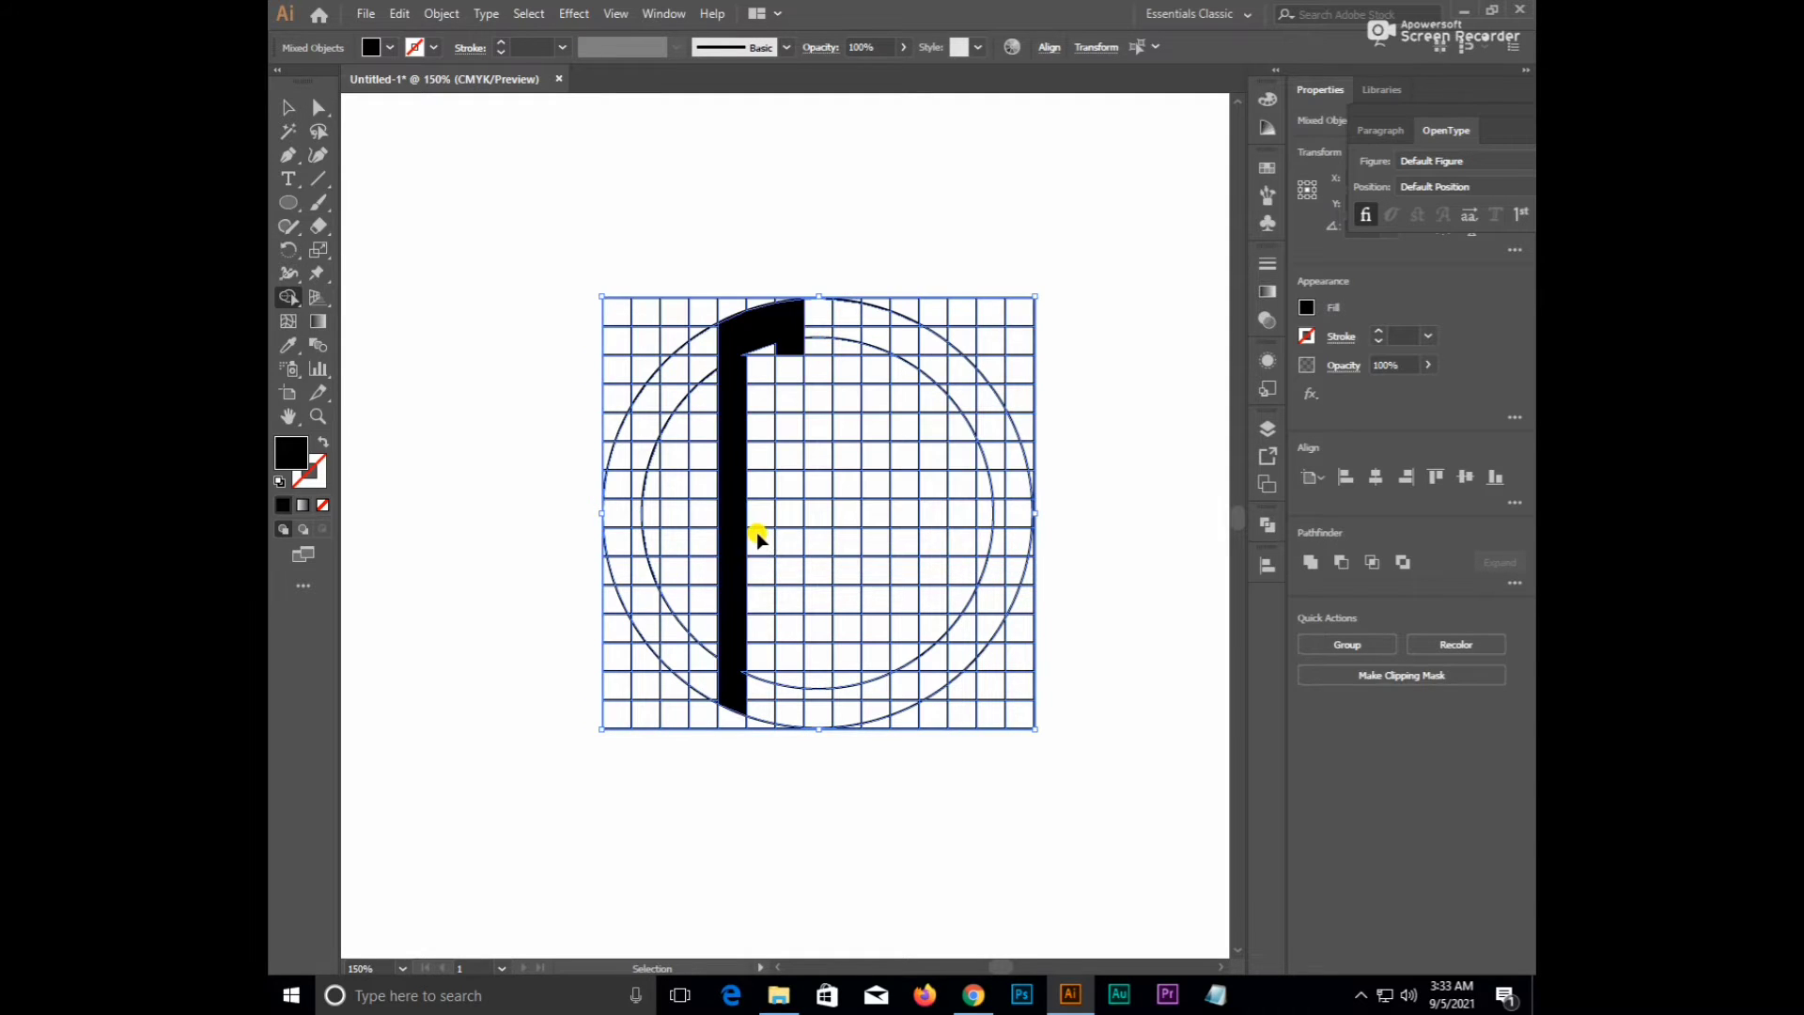
pyautogui.hotkey('ctrl', 'z')
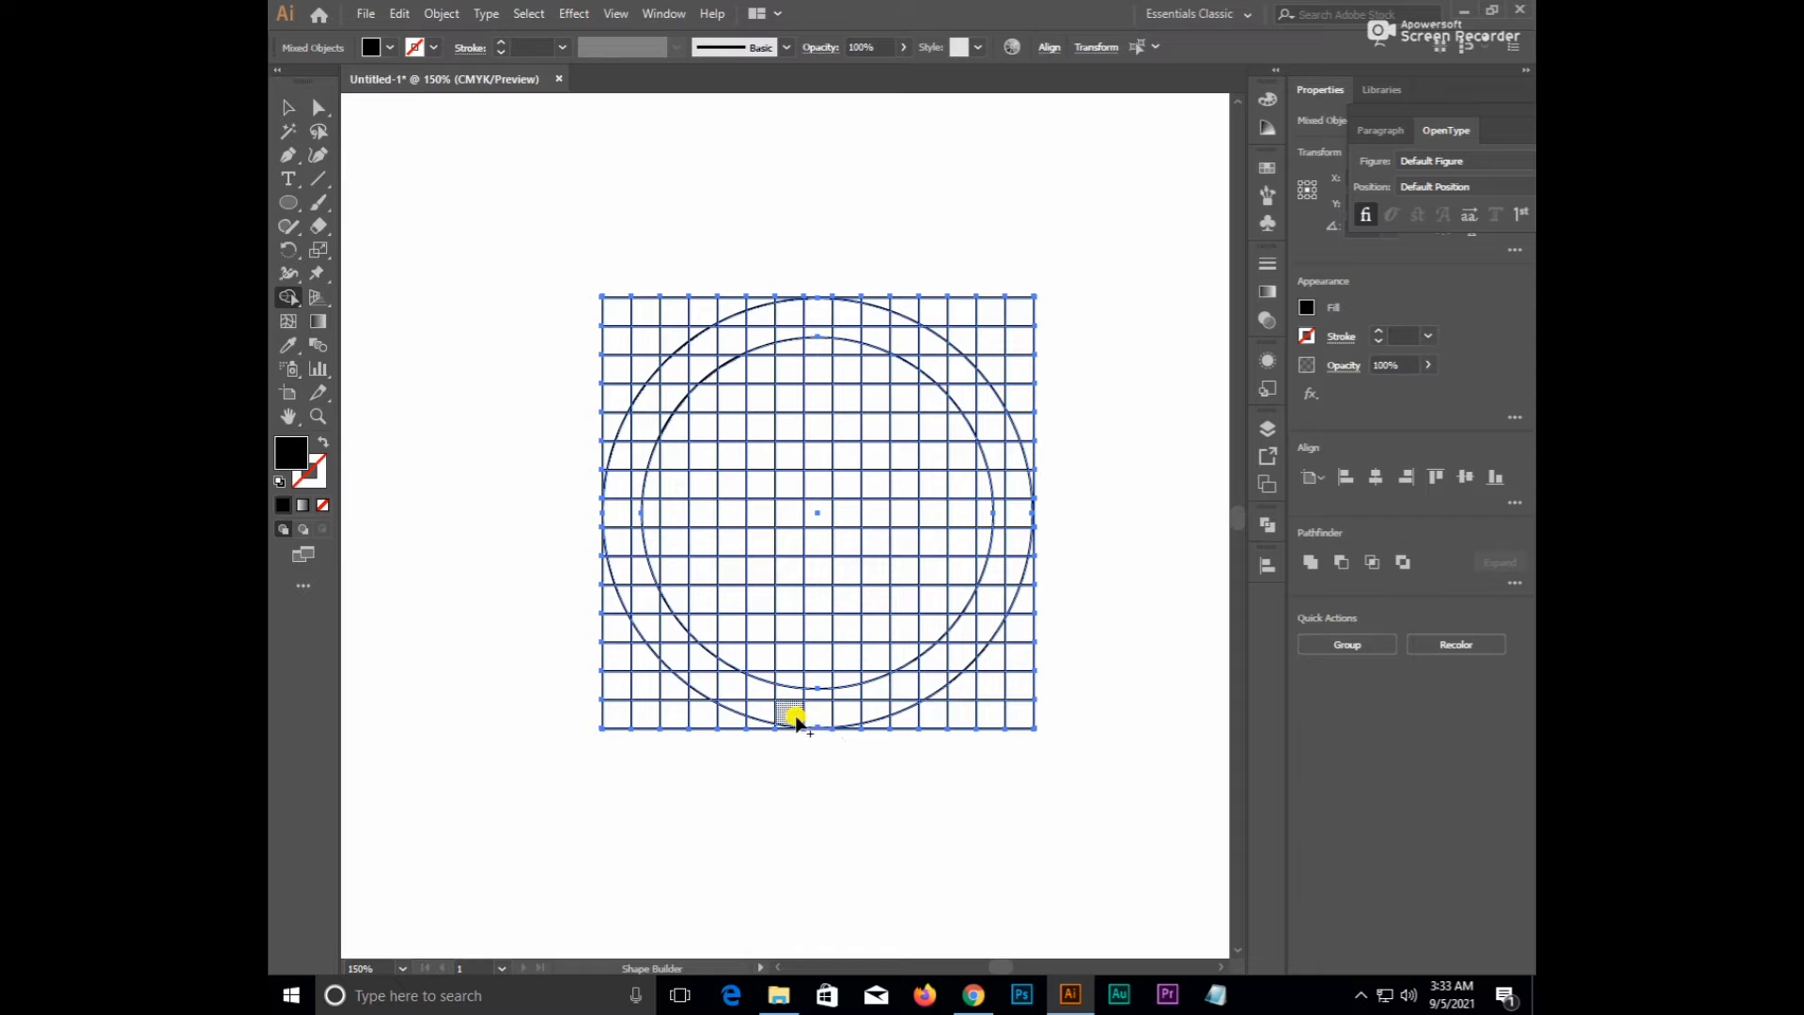
# - Merge cell columns into the three black legs of the M, plus a short left bar
pyautogui.moveTo(764, 715); pyautogui.dragTo(757, 344)
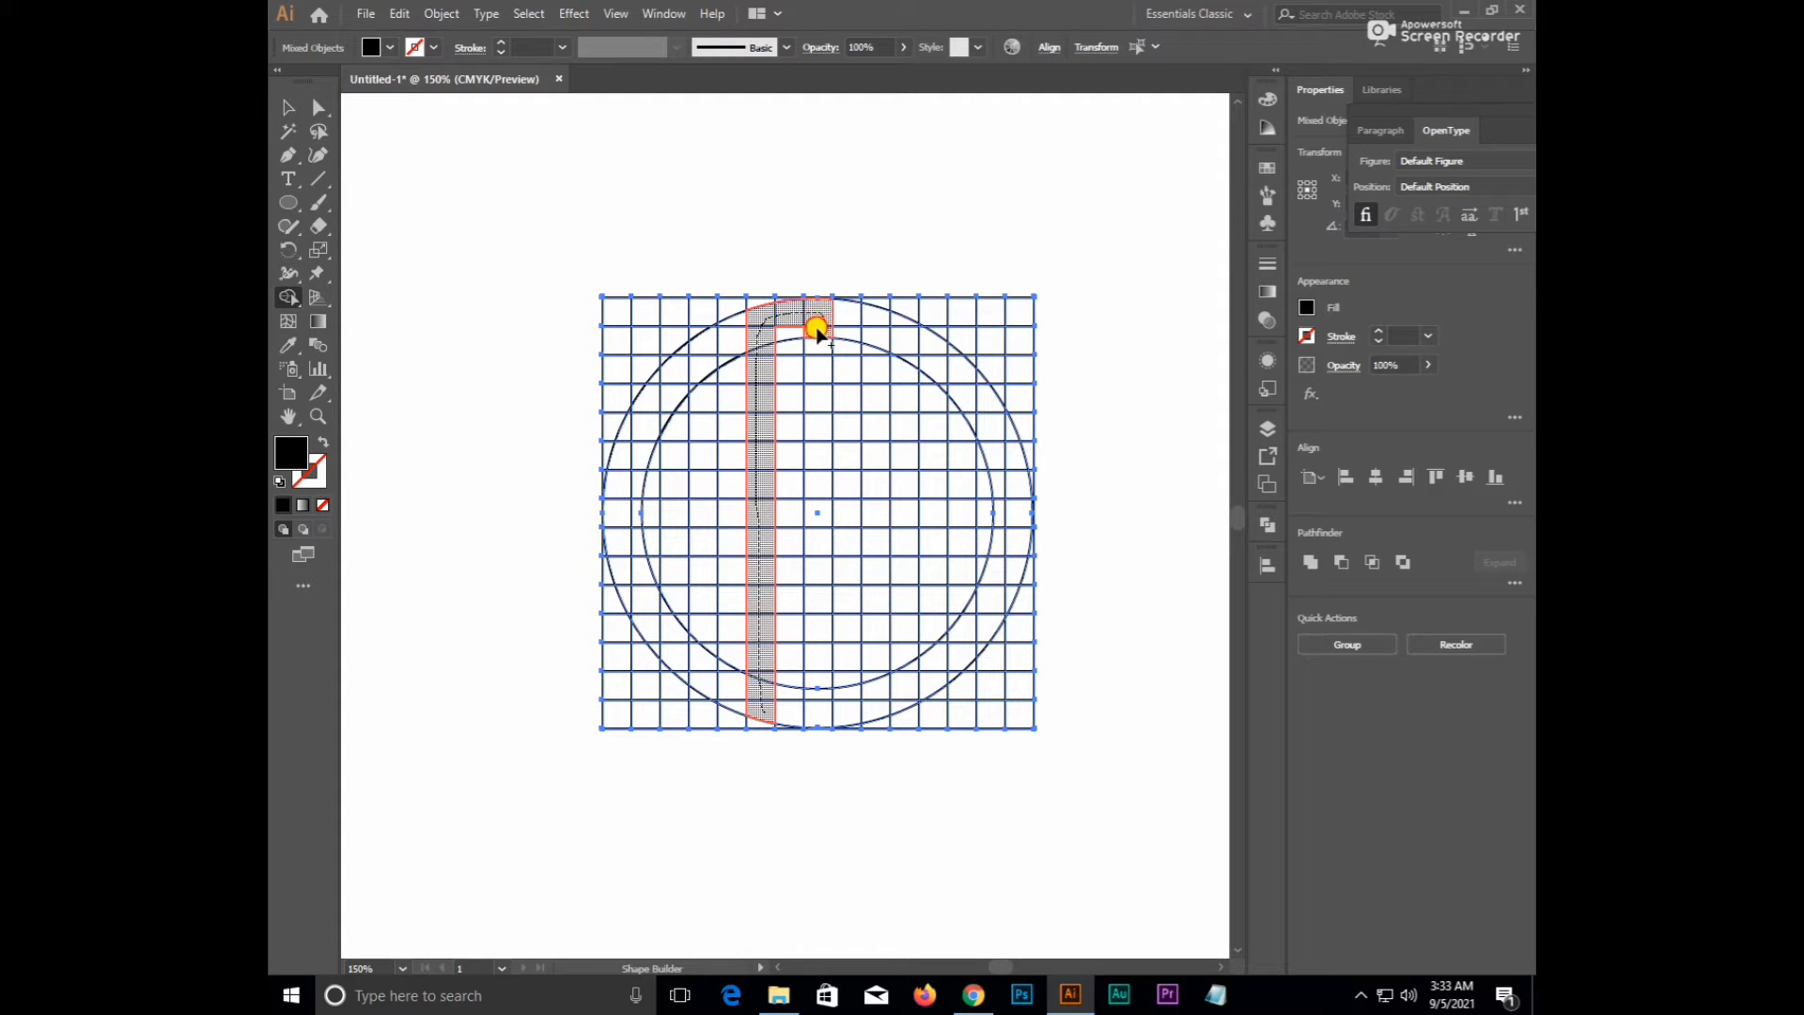
pyautogui.moveTo(814, 331); pyautogui.dragTo(817, 727)
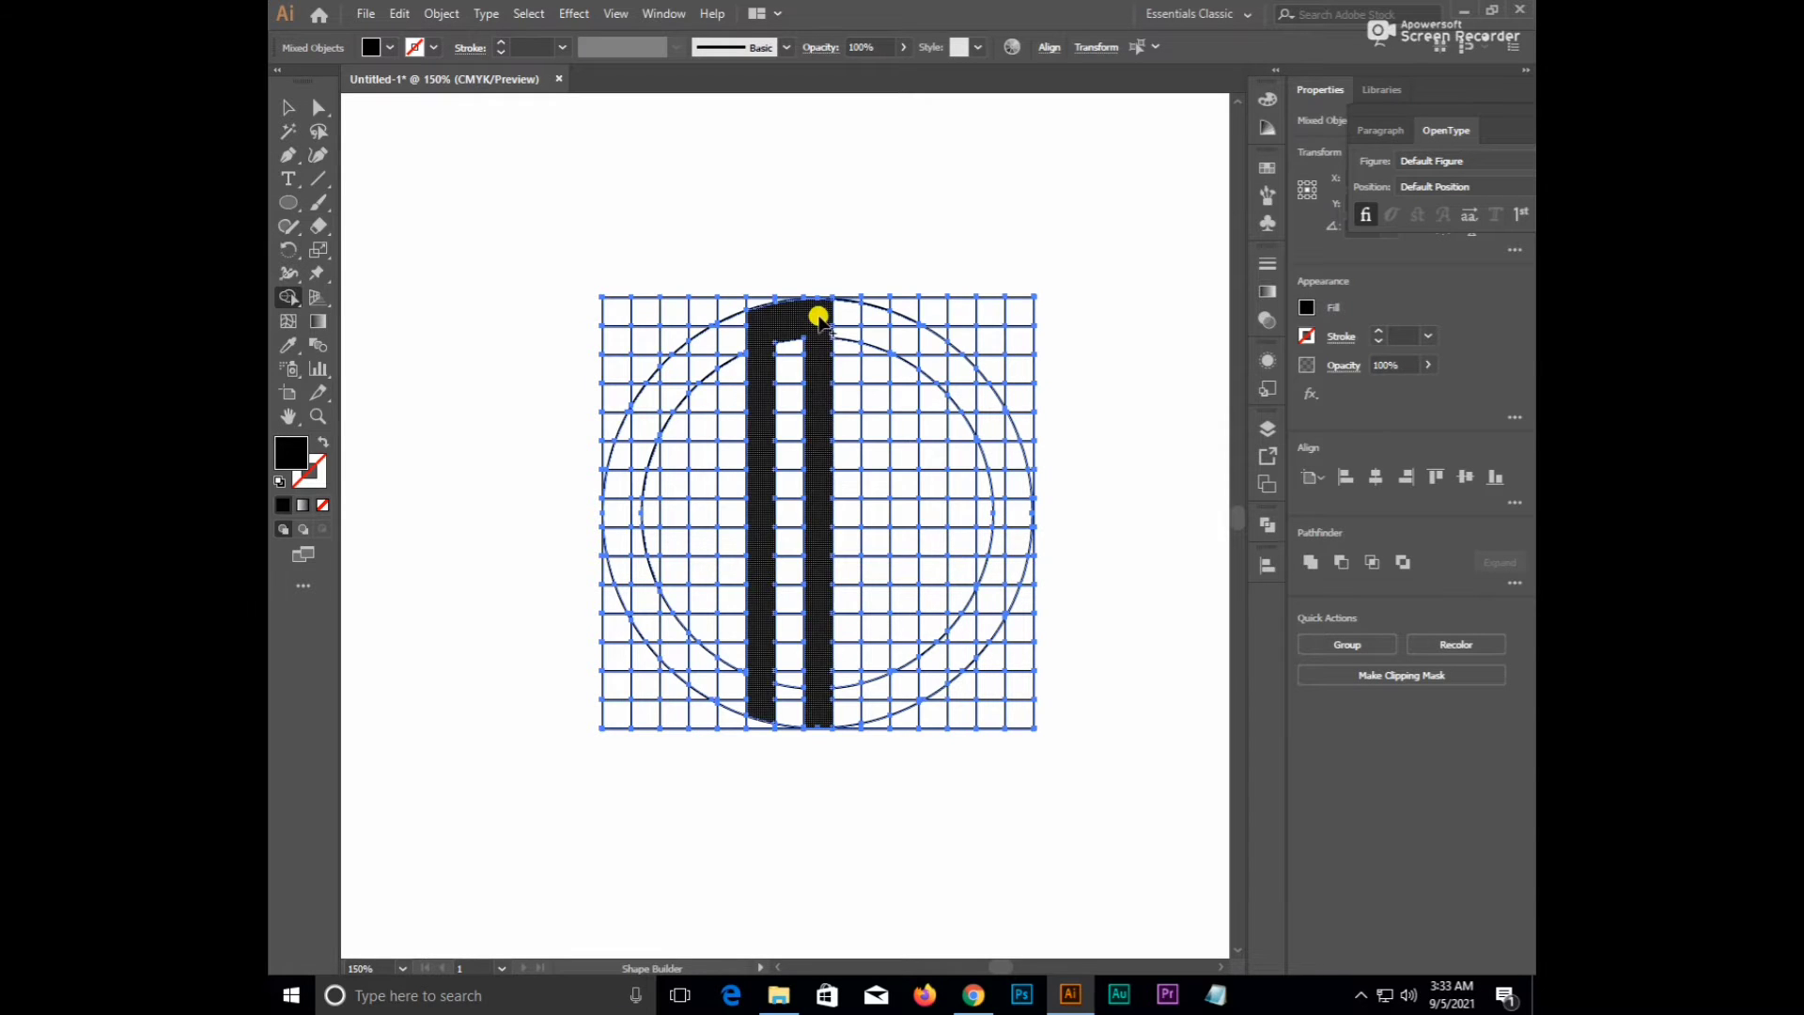
pyautogui.moveTo(872, 343); pyautogui.dragTo(870, 703)
pyautogui.moveTo(900, 511); pyautogui.dragTo(812, 564)
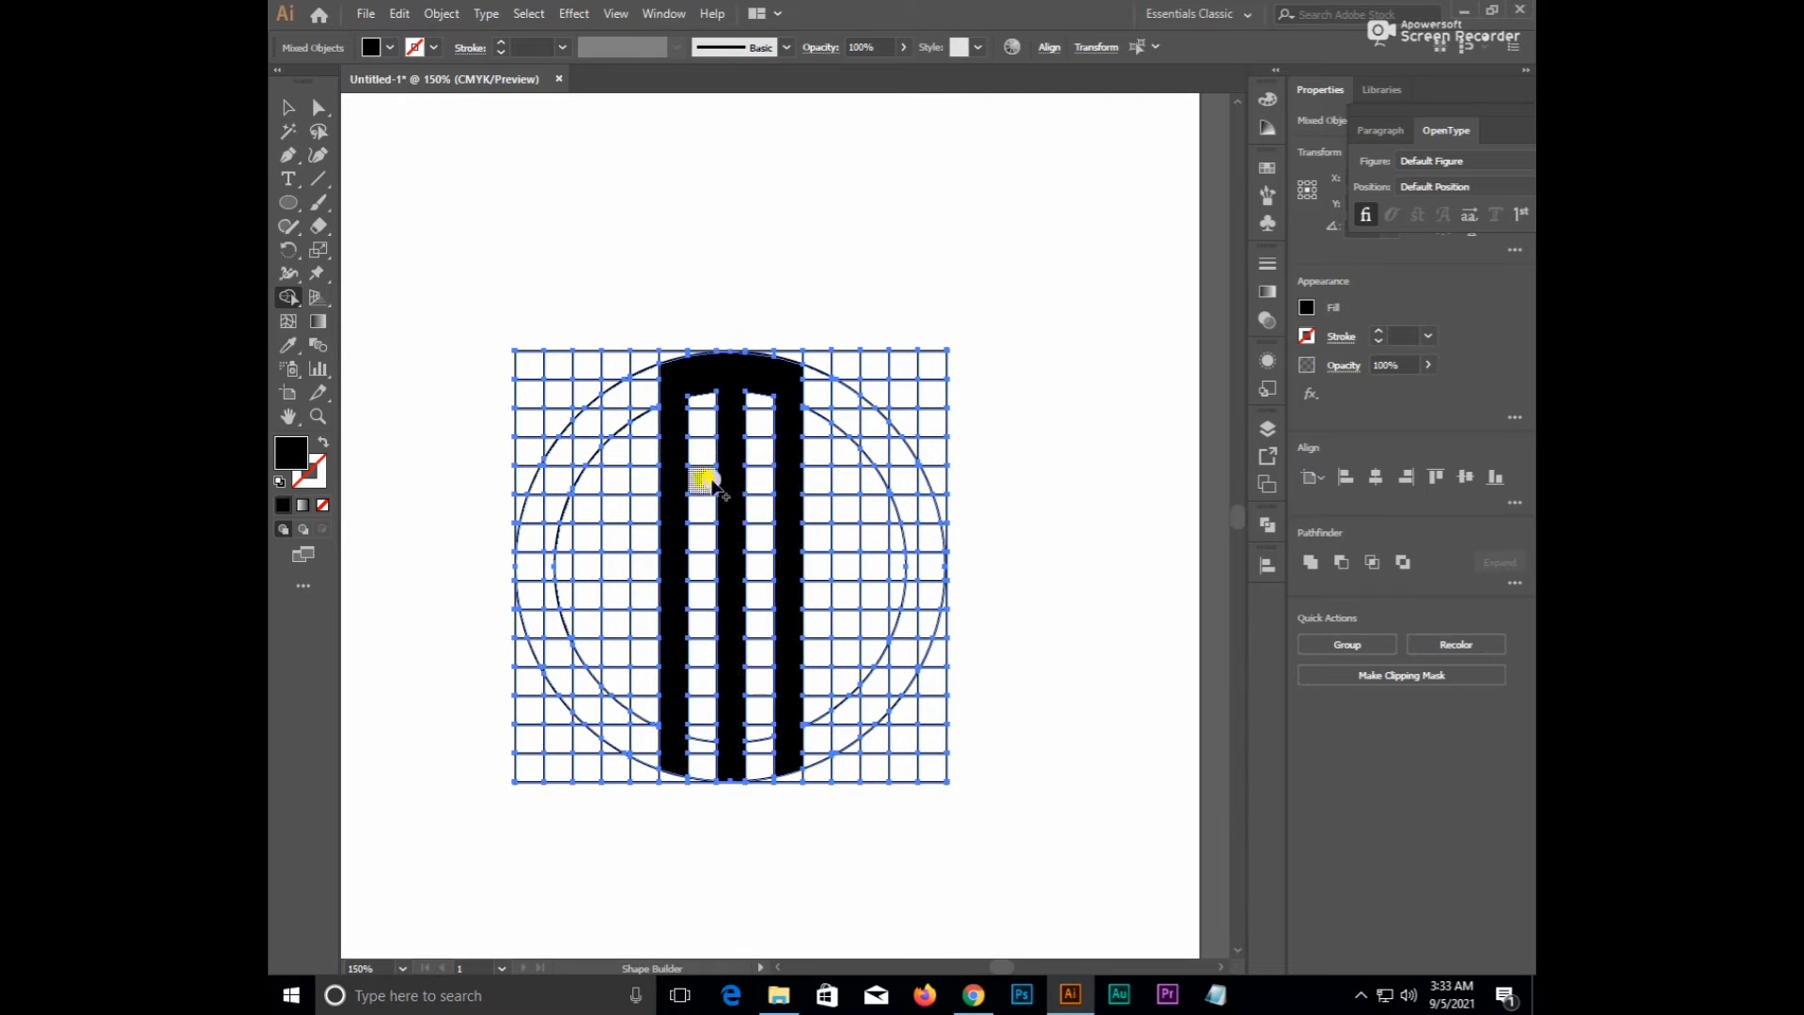
pyautogui.moveTo(611, 482)
pyautogui.mouseDown()
pyautogui.moveTo(610, 399)
pyautogui.moveTo(620, 435)
pyautogui.moveTo(569, 431)
pyautogui.moveTo(596, 402)
pyautogui.mouseUp()
pyautogui.hotkey('ctrl', 'z')
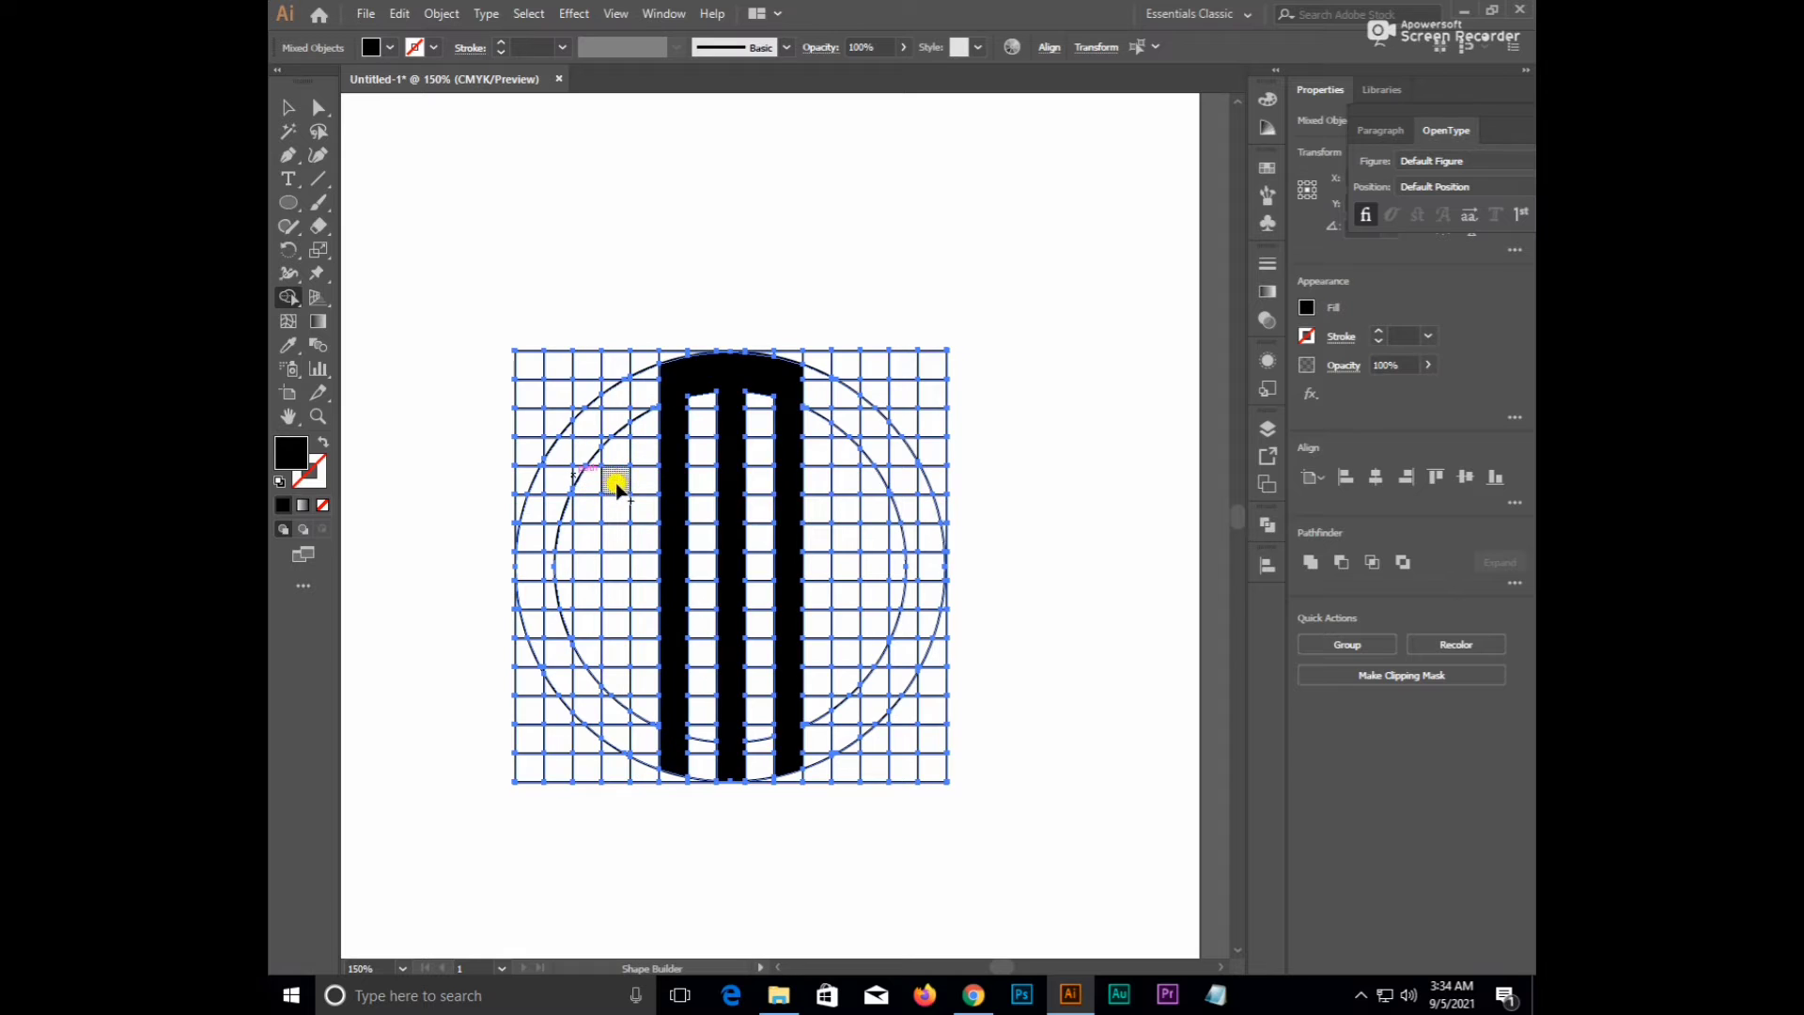
pyautogui.moveTo(616, 483); pyautogui.dragTo(605, 409)
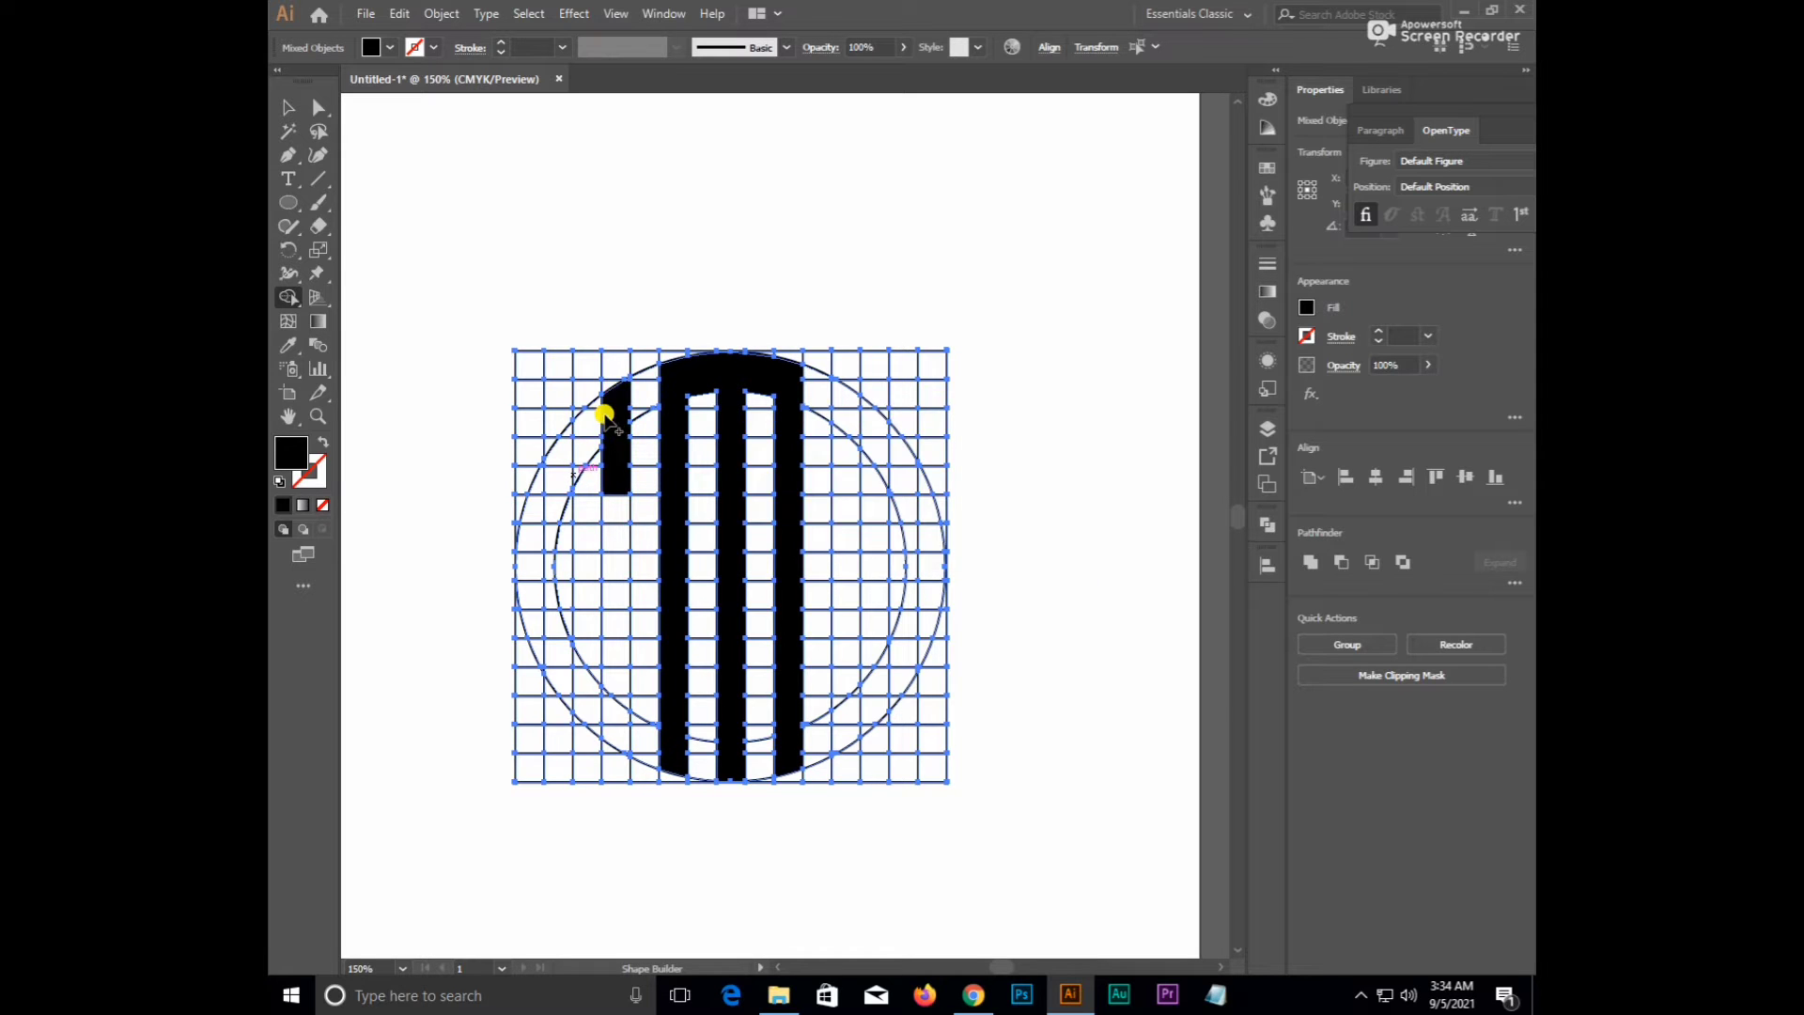
# - Merge the outer arc strip, a cell row and the left column into a black S
pyautogui.scroll(3, 604, 399)
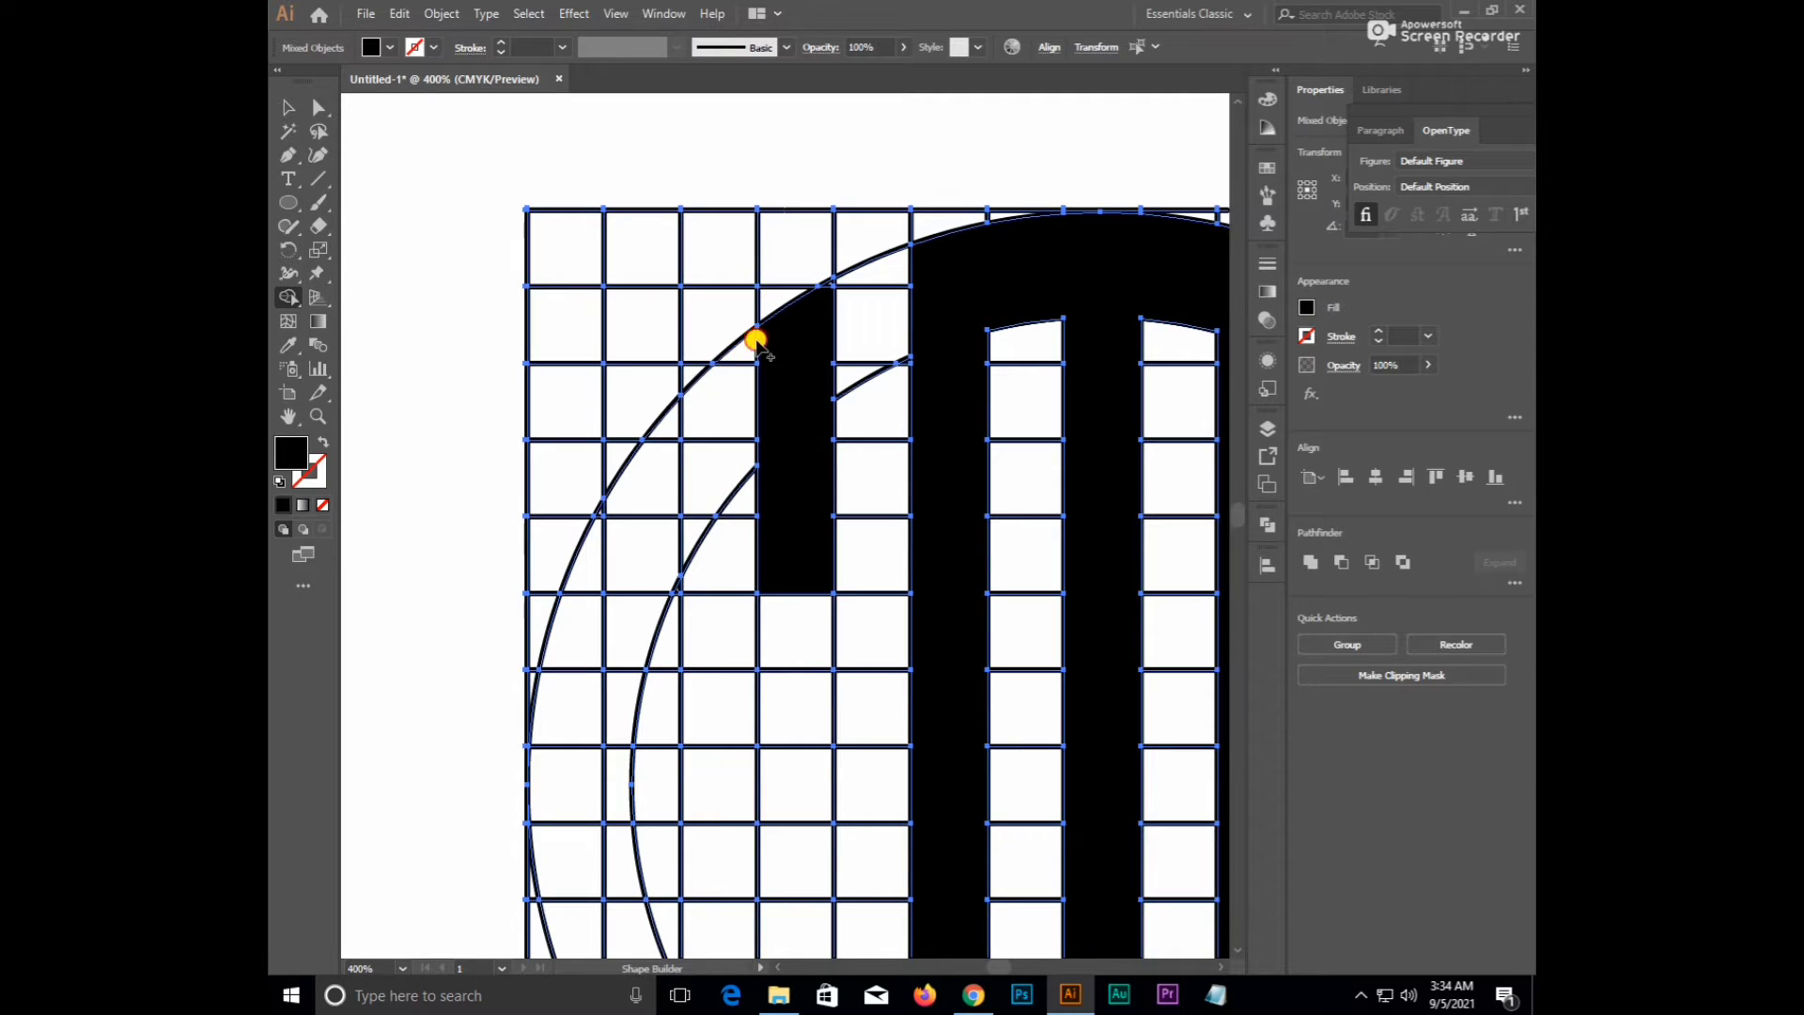
pyautogui.moveTo(748, 338)
pyautogui.mouseDown()
pyautogui.moveTo(631, 490)
pyautogui.moveTo(603, 565)
pyautogui.moveTo(710, 458)
pyautogui.moveTo(701, 517)
pyautogui.moveTo(683, 414)
pyautogui.moveTo(630, 511)
pyautogui.moveTo(659, 369)
pyautogui.mouseUp()
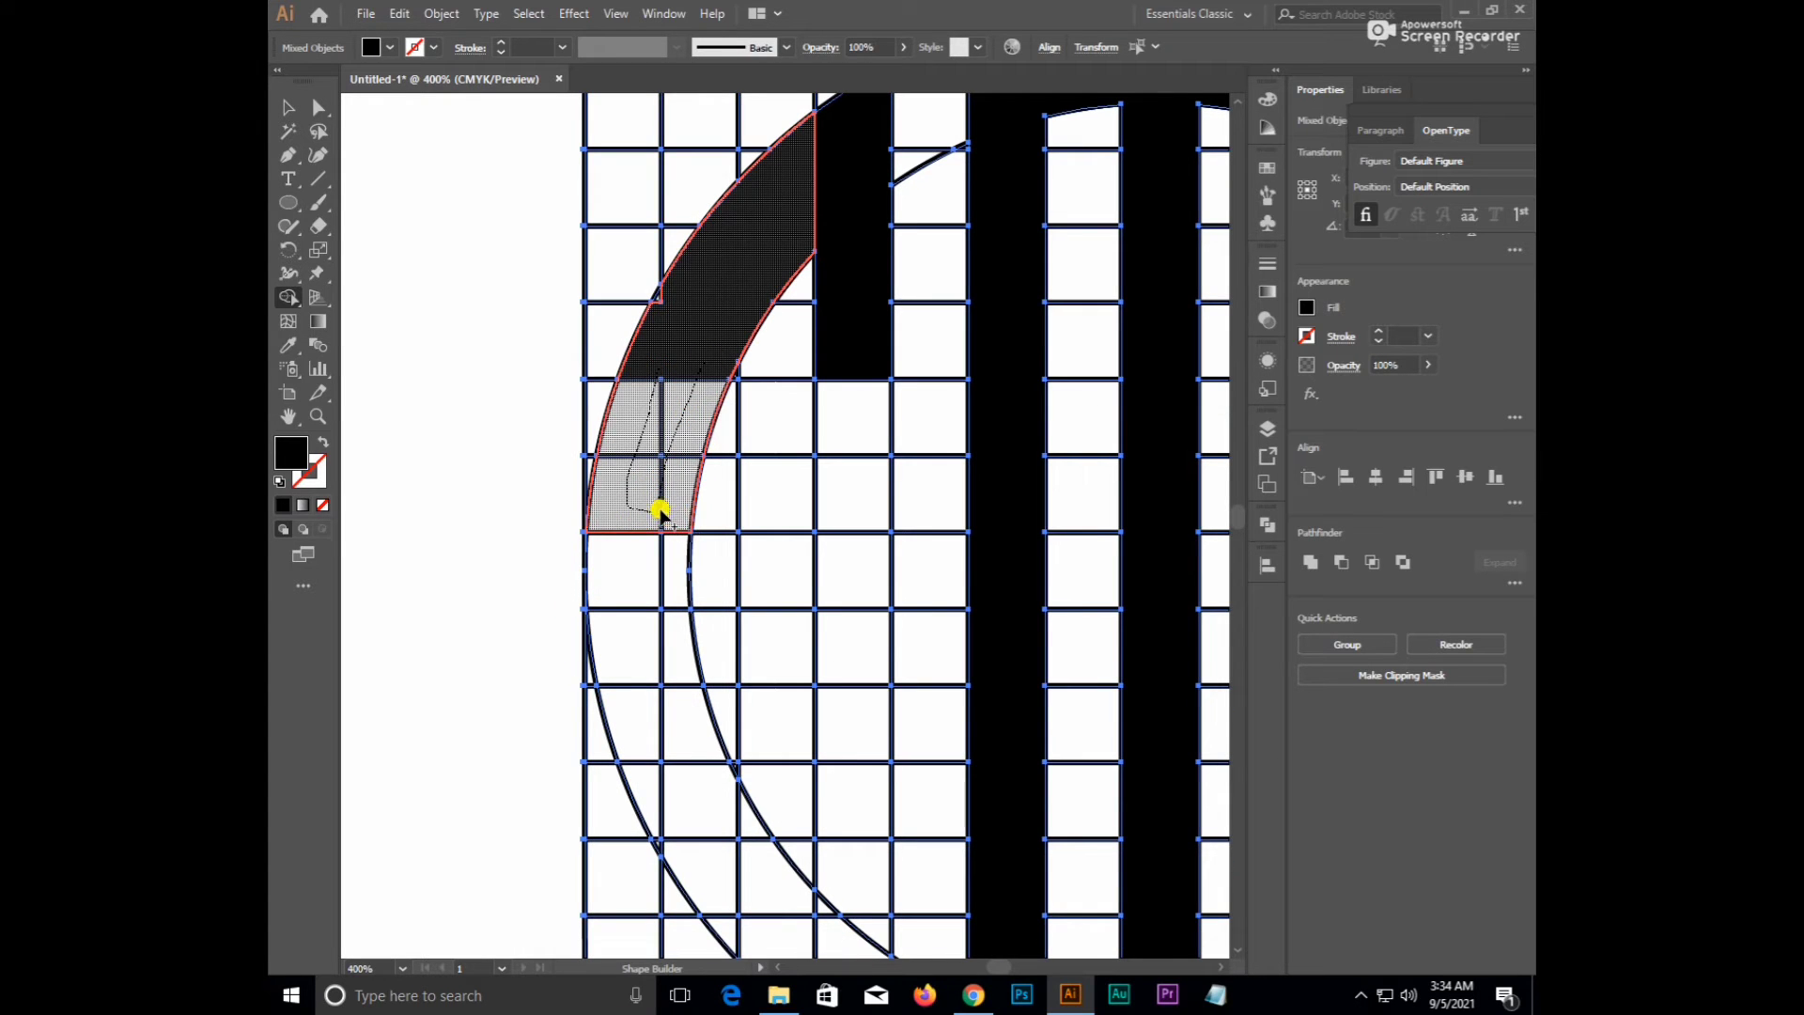
pyautogui.moveTo(645, 508); pyautogui.dragTo(849, 492)
pyautogui.scroll(-2, 827, 423)
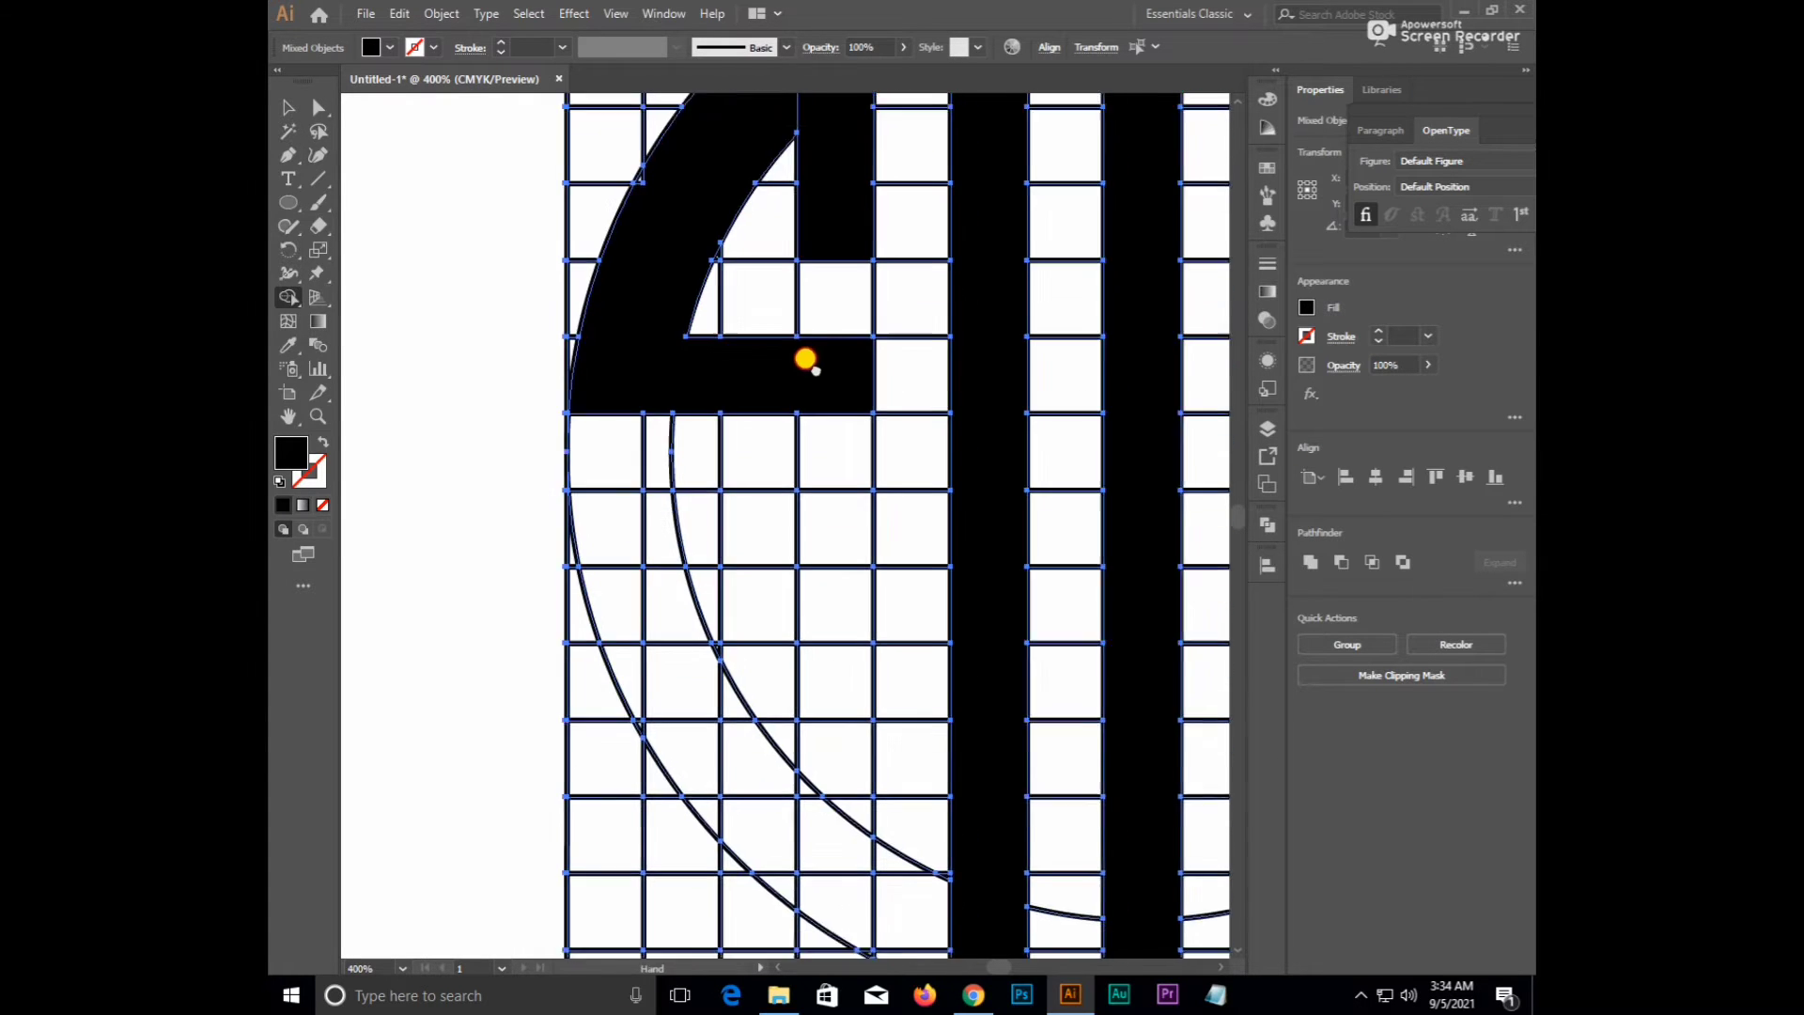
pyautogui.moveTo(817, 381)
pyautogui.mouseDown()
pyautogui.moveTo(821, 846)
pyautogui.moveTo(840, 752)
pyautogui.moveTo(774, 597)
pyautogui.mouseUp()
pyautogui.scroll(-4, 776, 601)
pyautogui.scroll(2, 776, 609)
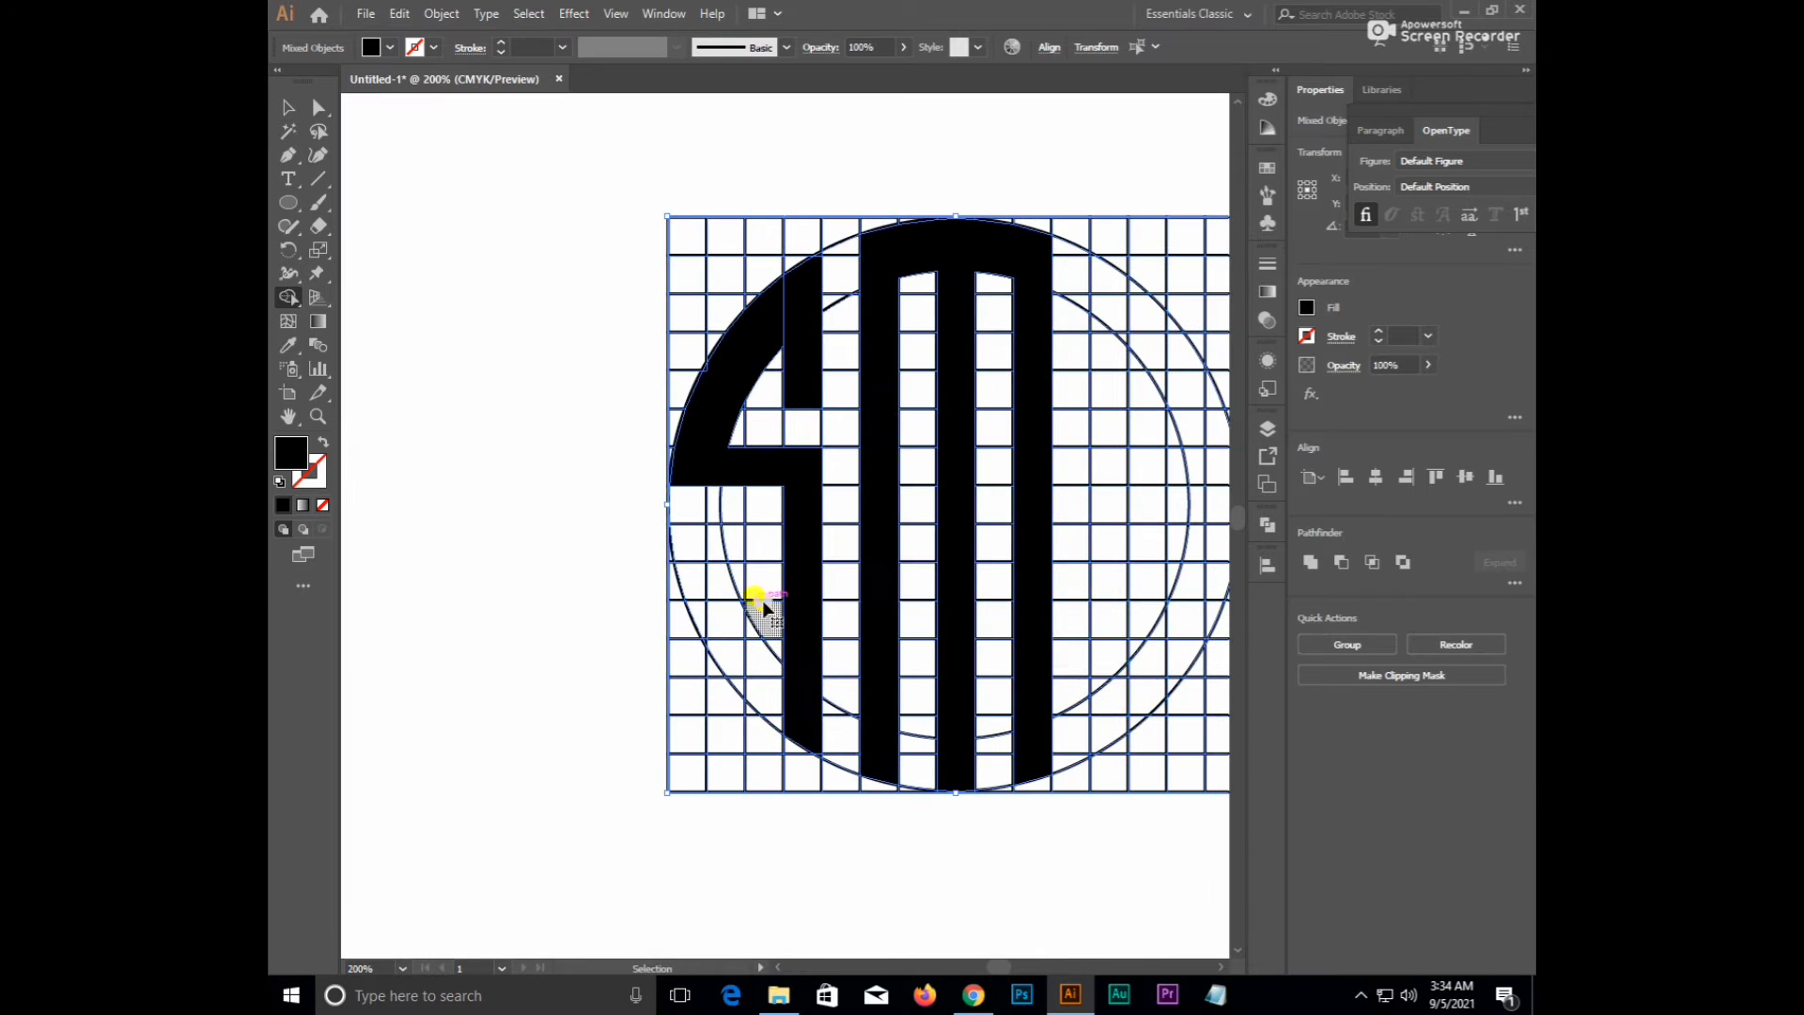
pyautogui.hotkey('ctrl', 'z')
pyautogui.hotkey('ctrl', 'z')
pyautogui.hotkey('ctrl', 'z')
pyautogui.hotkey('ctrl', 'z')
pyautogui.hotkey('ctrl', 'z')
pyautogui.hotkey('ctrl', 'z')
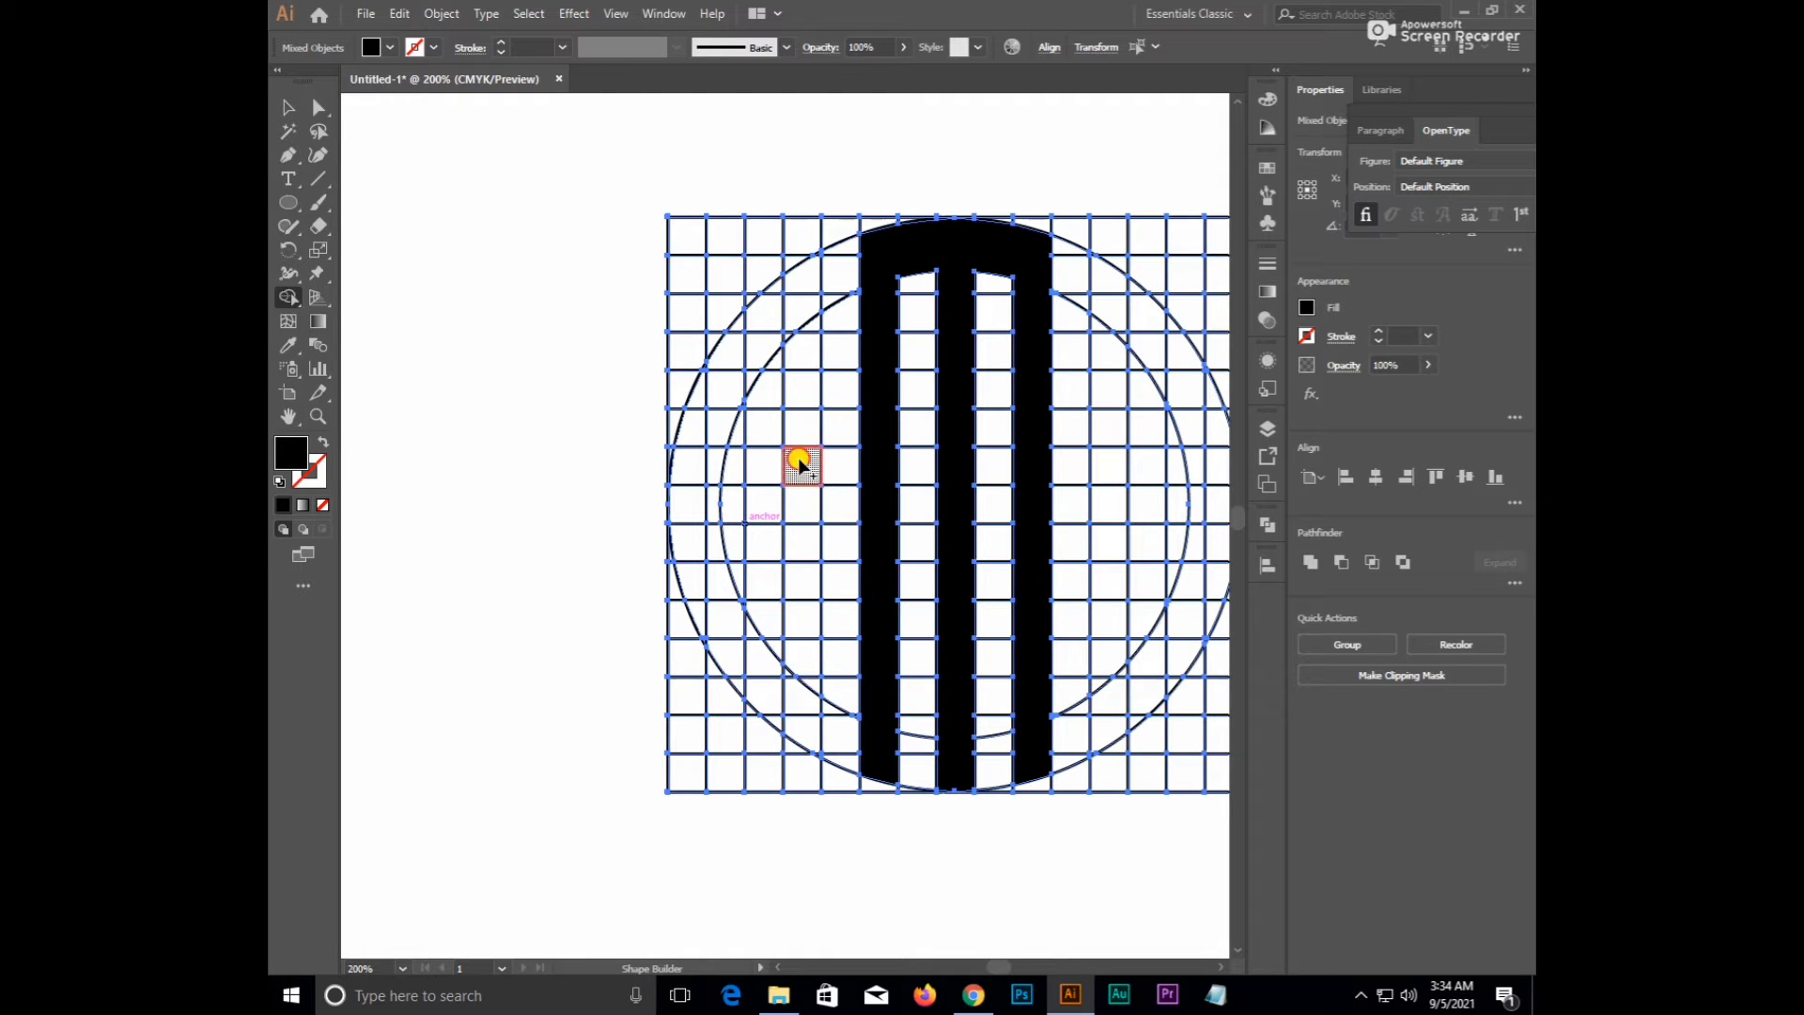
pyautogui.moveTo(798, 465)
pyautogui.mouseDown()
pyautogui.moveTo(803, 279)
pyautogui.moveTo(732, 340)
pyautogui.moveTo(747, 382)
pyautogui.moveTo(706, 399)
pyautogui.moveTo(685, 504)
pyautogui.moveTo(711, 513)
pyautogui.moveTo(696, 542)
pyautogui.moveTo(801, 544)
pyautogui.moveTo(803, 712)
pyautogui.moveTo(808, 679)
pyautogui.moveTo(774, 719)
pyautogui.moveTo(736, 686)
pyautogui.moveTo(732, 666)
pyautogui.moveTo(760, 657)
pyautogui.moveTo(701, 620)
pyautogui.mouseUp()
pyautogui.scroll(-1, 877, 571)
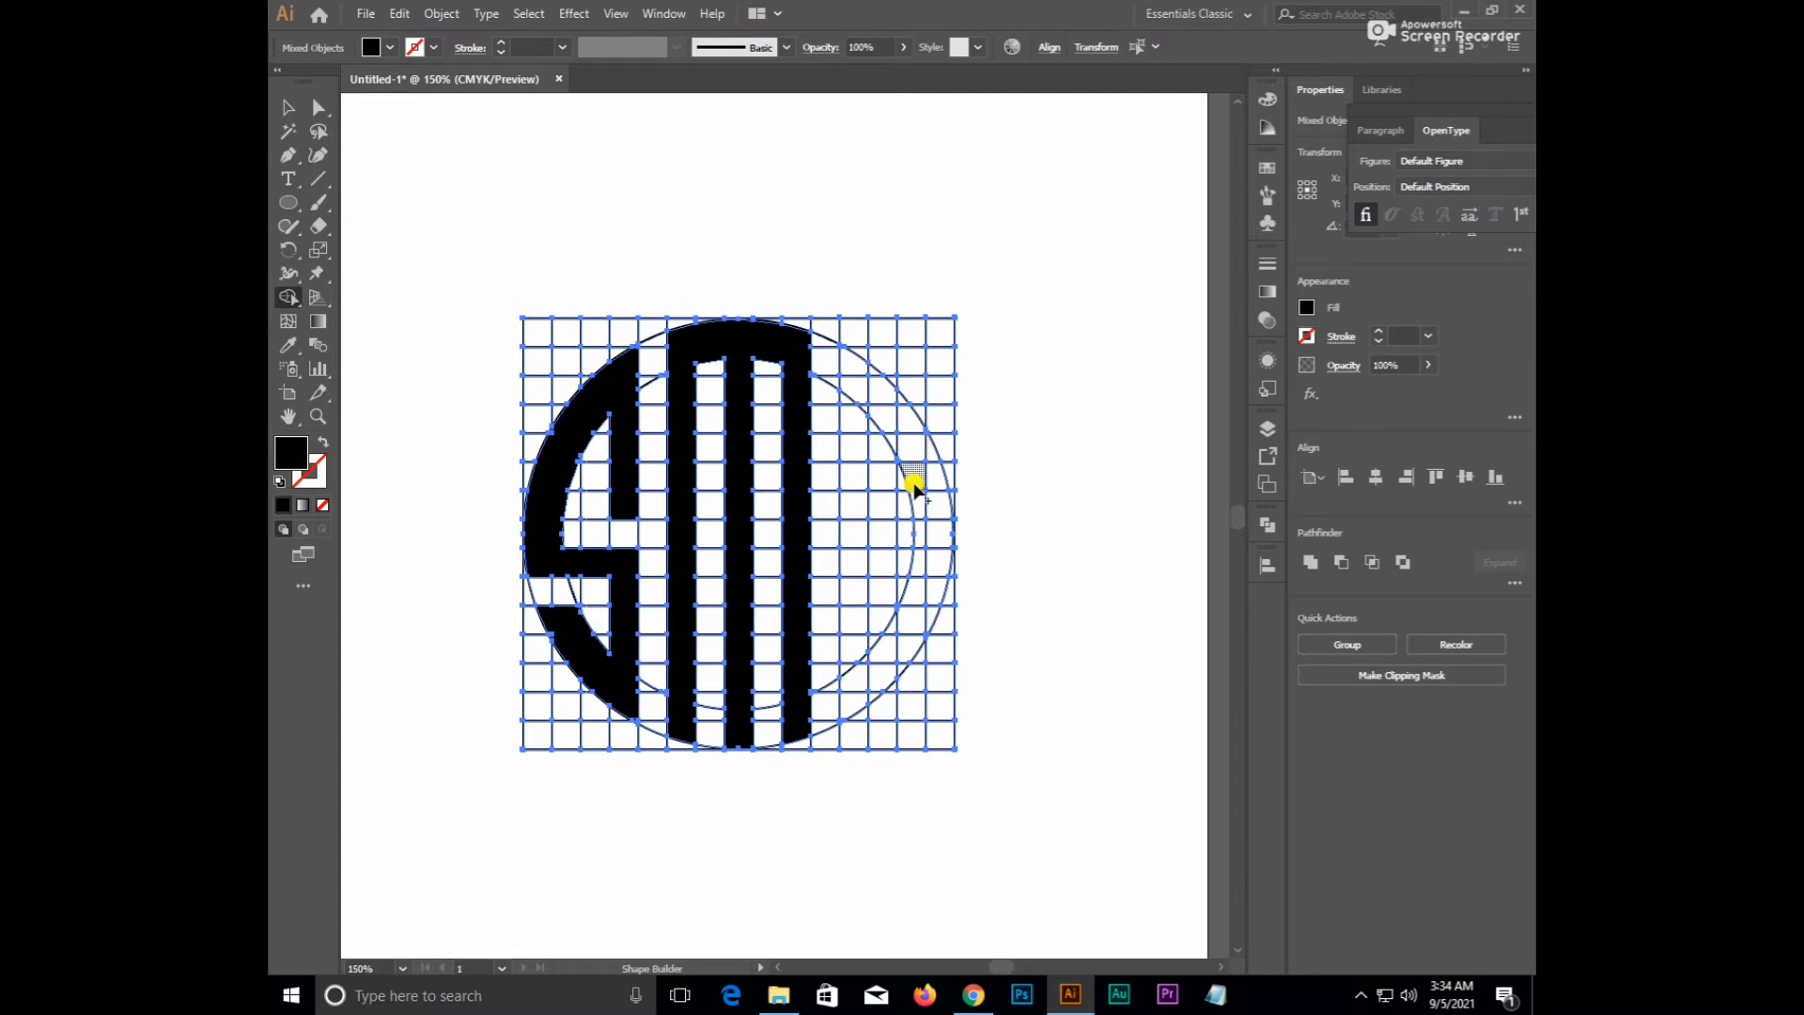
# - Merge the right column with the upper and lower arc cells into a black C
pyautogui.moveTo(848, 365)
pyautogui.mouseDown()
pyautogui.moveTo(850, 702)
pyautogui.moveTo(856, 658)
pyautogui.mouseUp()
pyautogui.scroll(1, 859, 636)
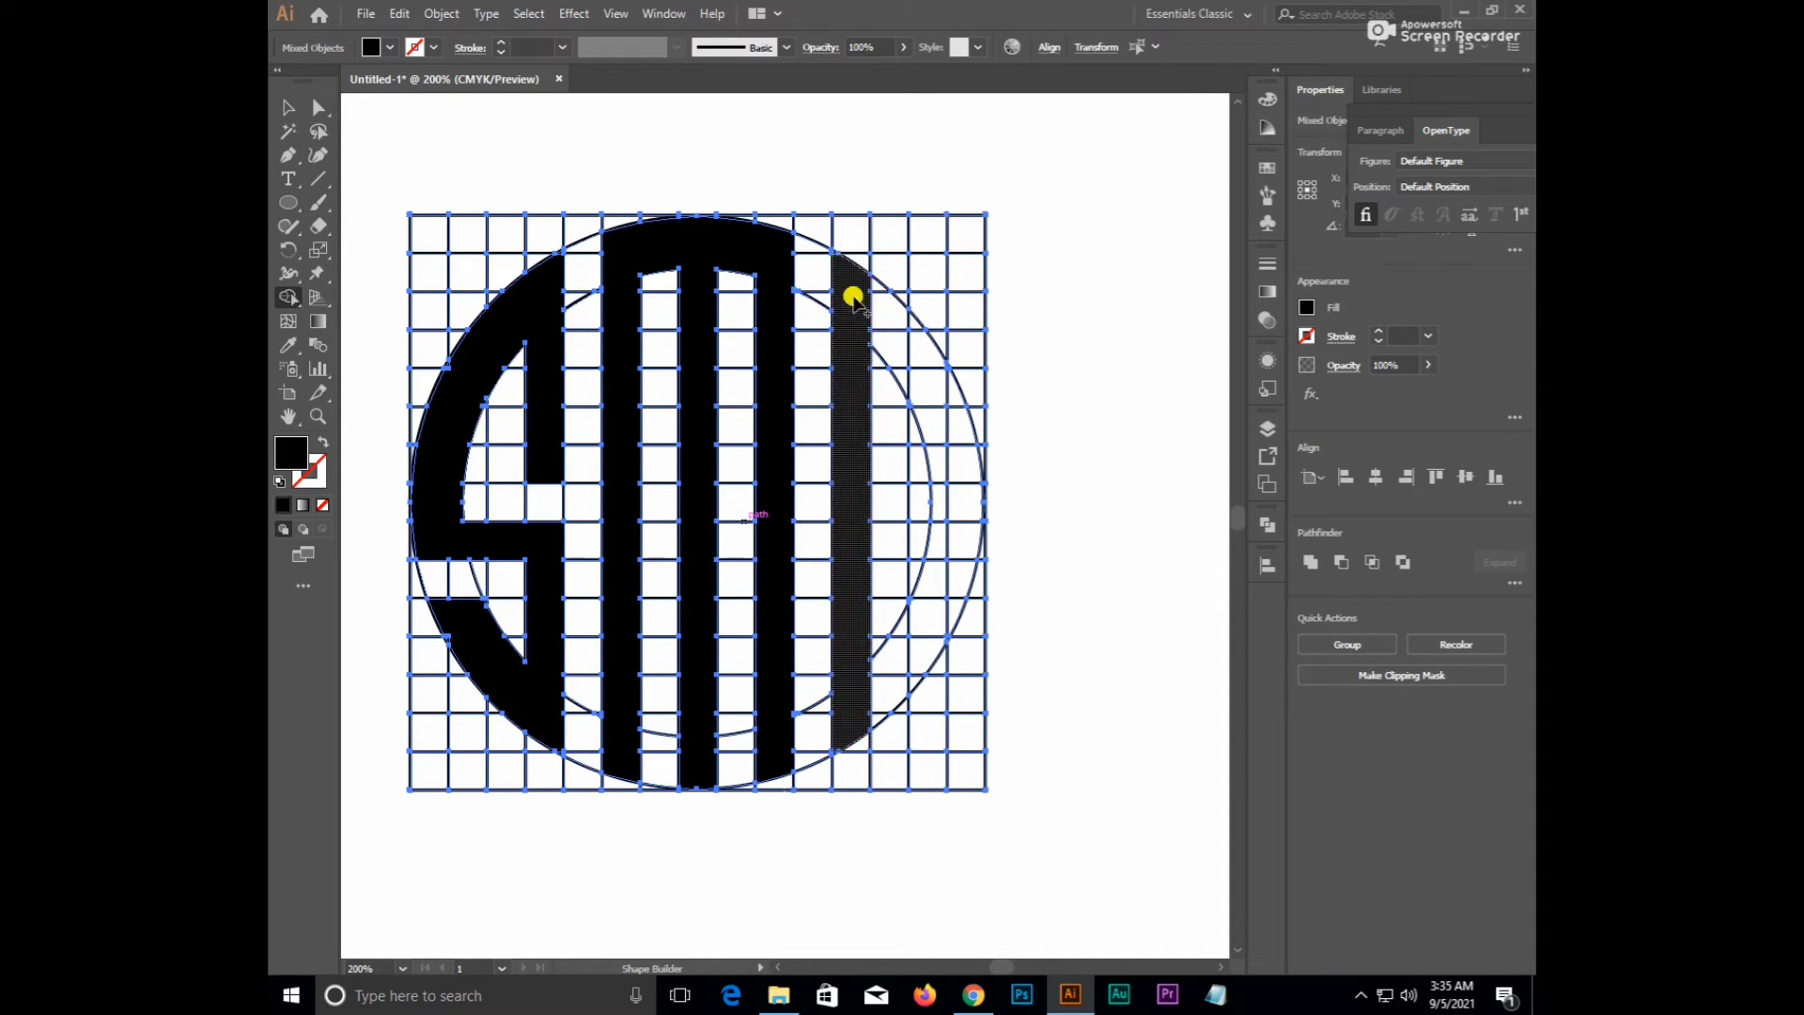
pyautogui.moveTo(873, 284)
pyautogui.mouseDown()
pyautogui.moveTo(898, 320)
pyautogui.moveTo(929, 373)
pyautogui.moveTo(911, 324)
pyautogui.moveTo(905, 375)
pyautogui.moveTo(956, 420)
pyautogui.mouseUp()
pyautogui.moveTo(929, 353); pyautogui.dragTo(928, 355)
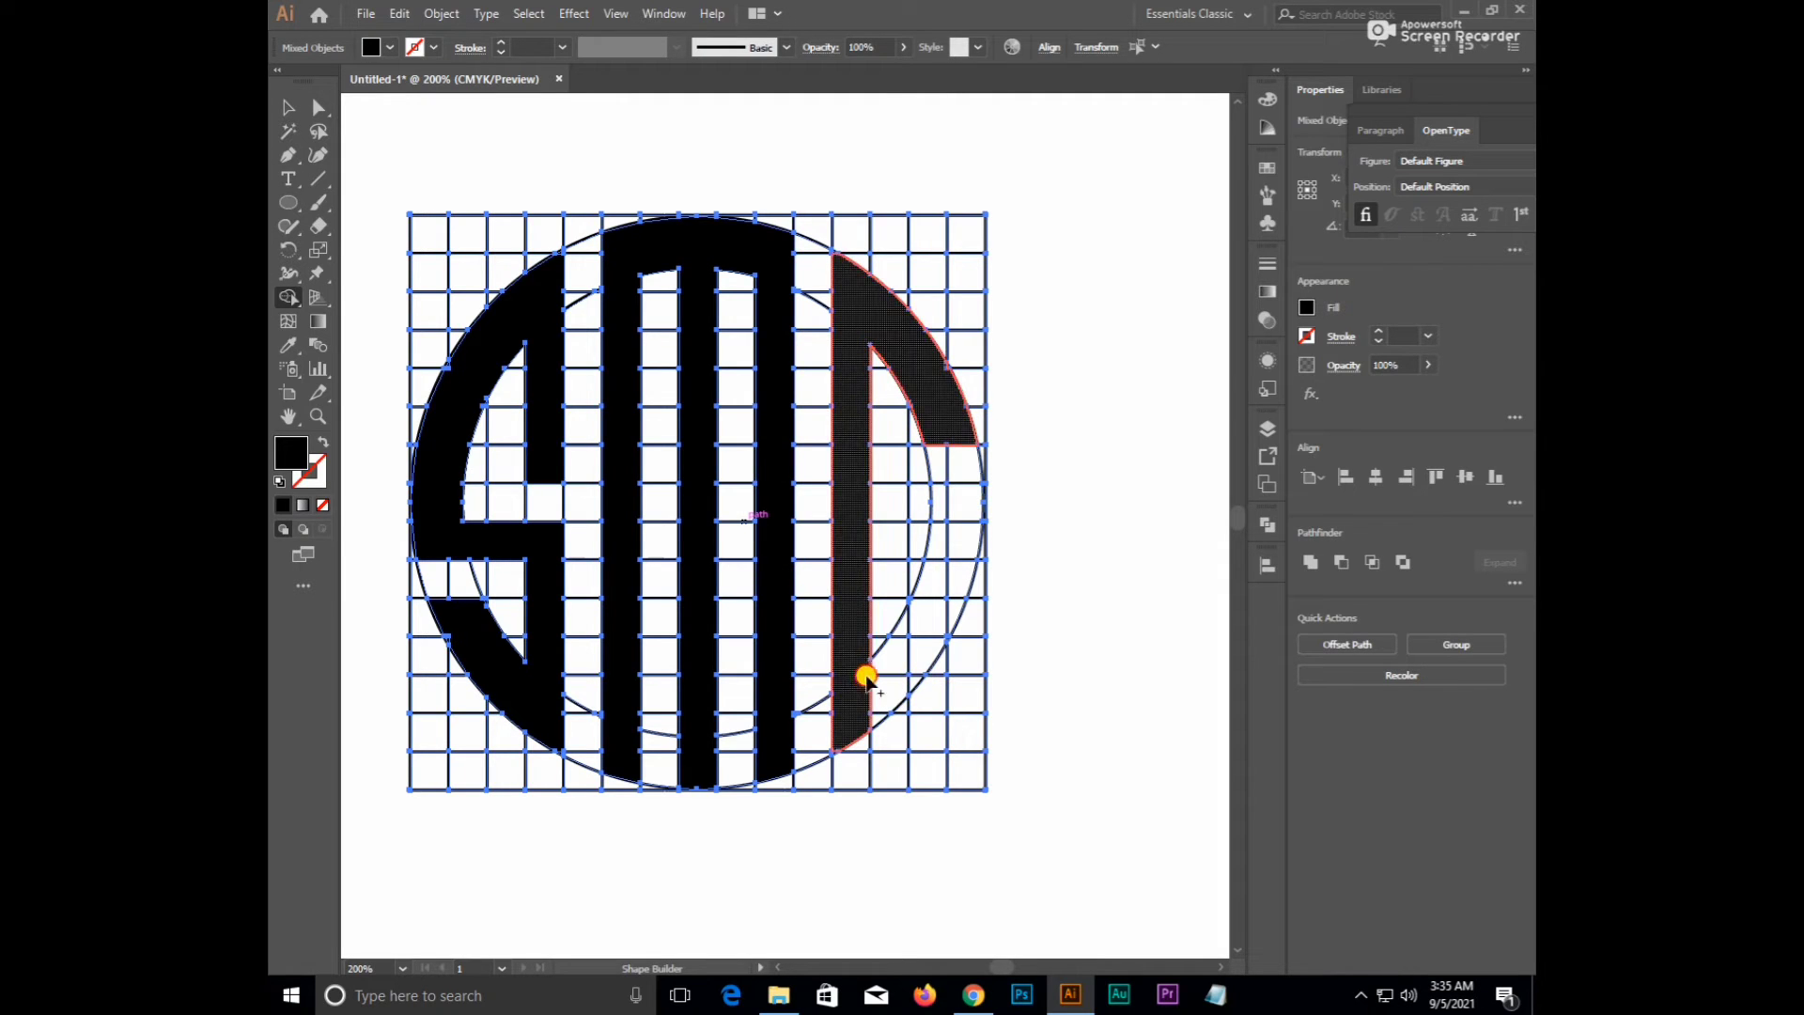
pyautogui.moveTo(930, 607)
pyautogui.mouseDown()
pyautogui.moveTo(867, 711)
pyautogui.moveTo(912, 682)
pyautogui.moveTo(873, 718)
pyautogui.mouseUp()
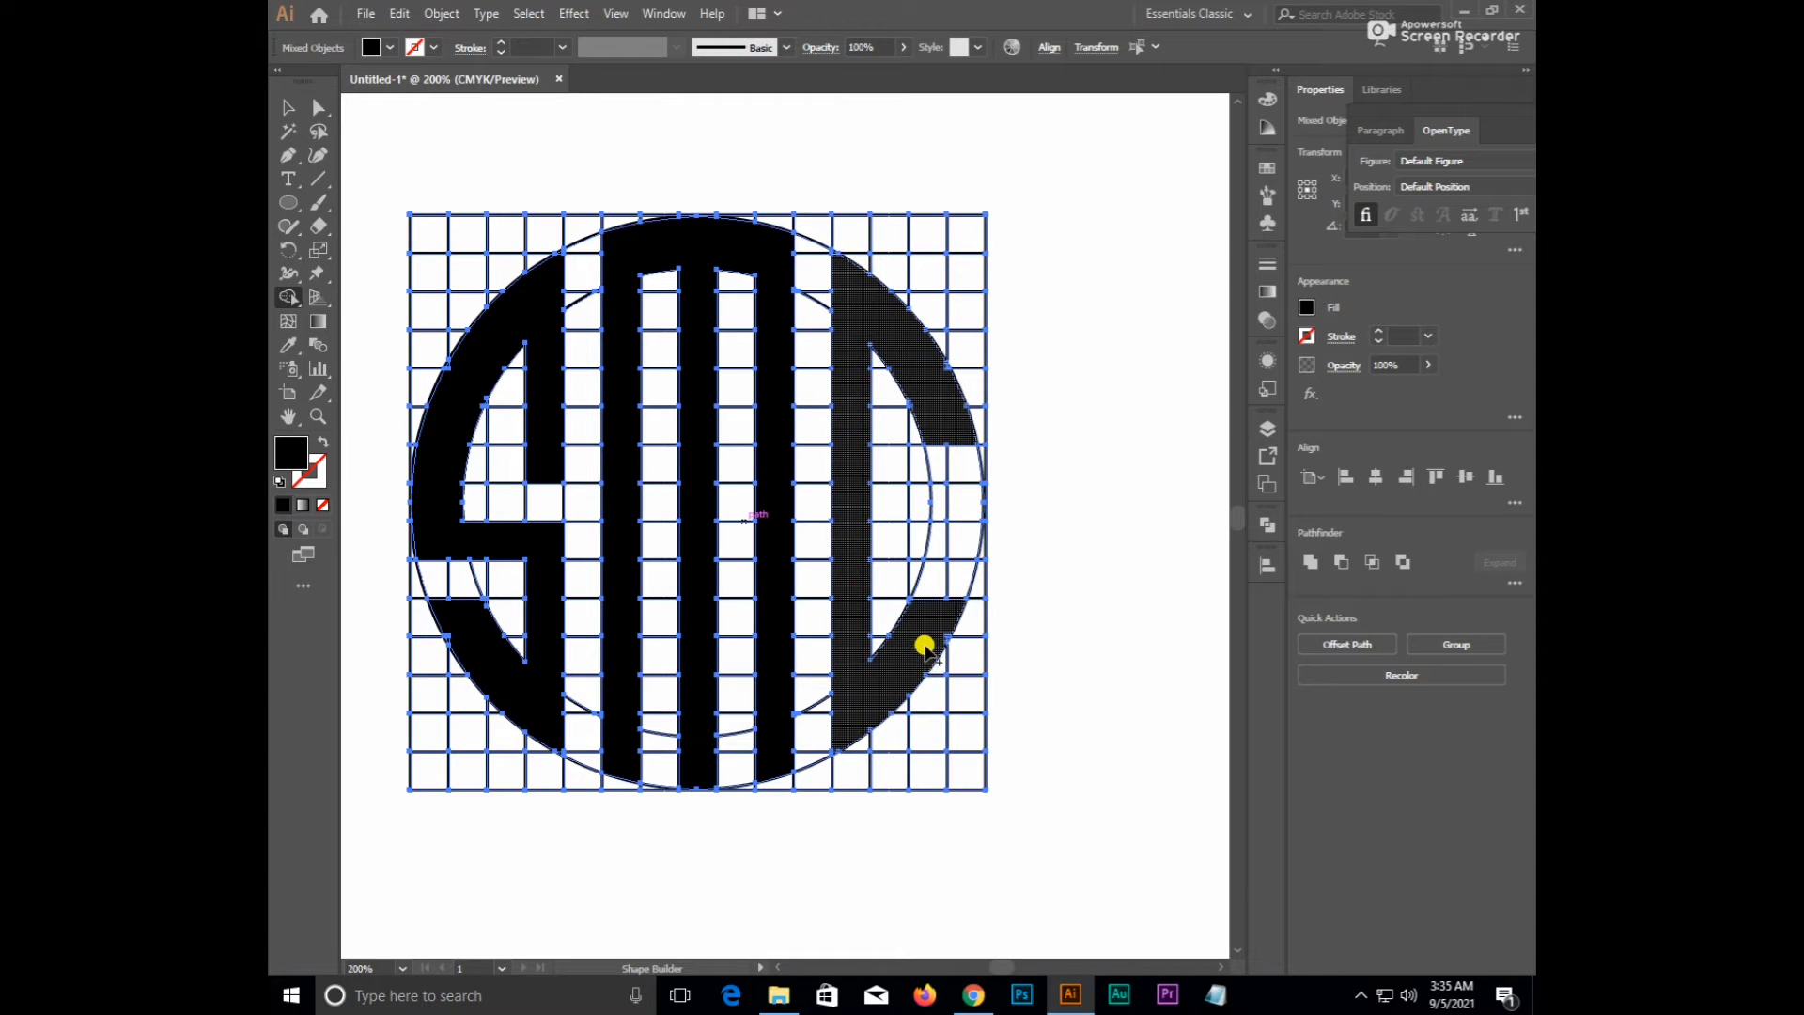
pyautogui.scroll(-2, 999, 576)
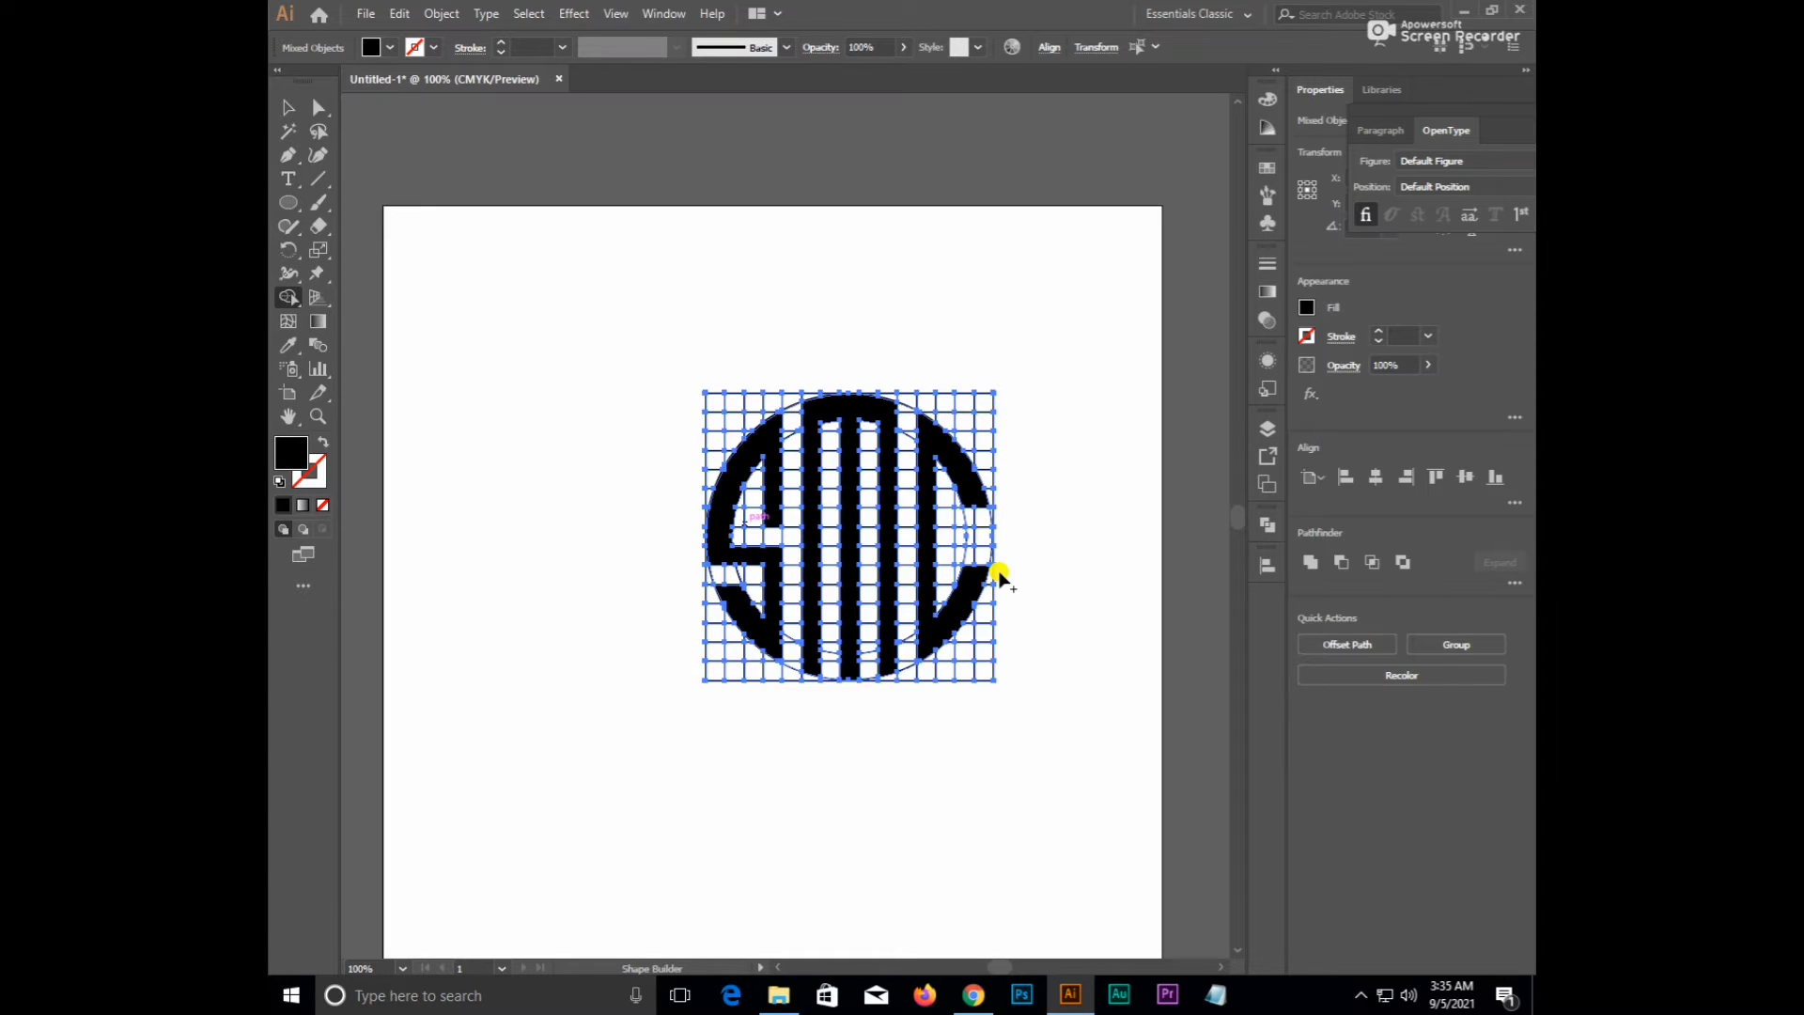
# - Zoom in on the S's lower-left curve and merge its small triangle into the black band
pyautogui.scroll(1, 972, 566)
pyautogui.scroll(5, 813, 737)
pyautogui.moveTo(798, 464); pyautogui.dragTo(798, 742)
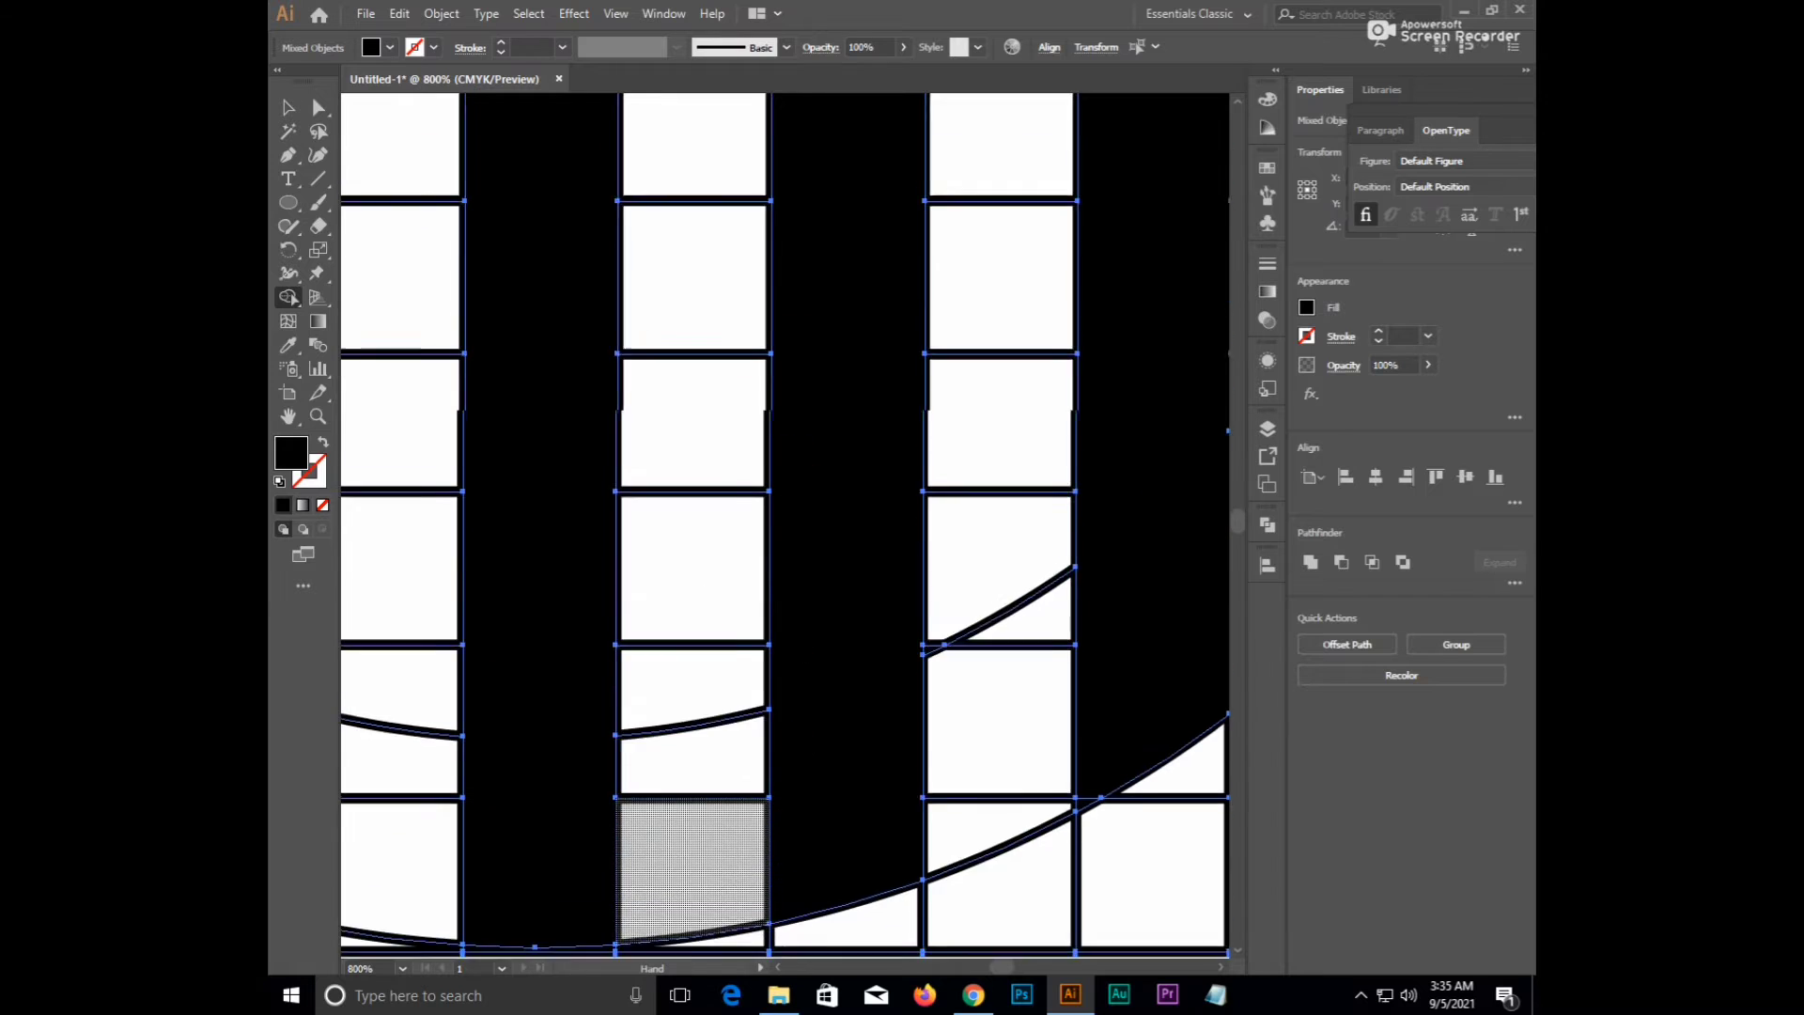
pyautogui.moveTo(799, 357); pyautogui.dragTo(910, 685)
pyautogui.scroll(-3, 890, 489)
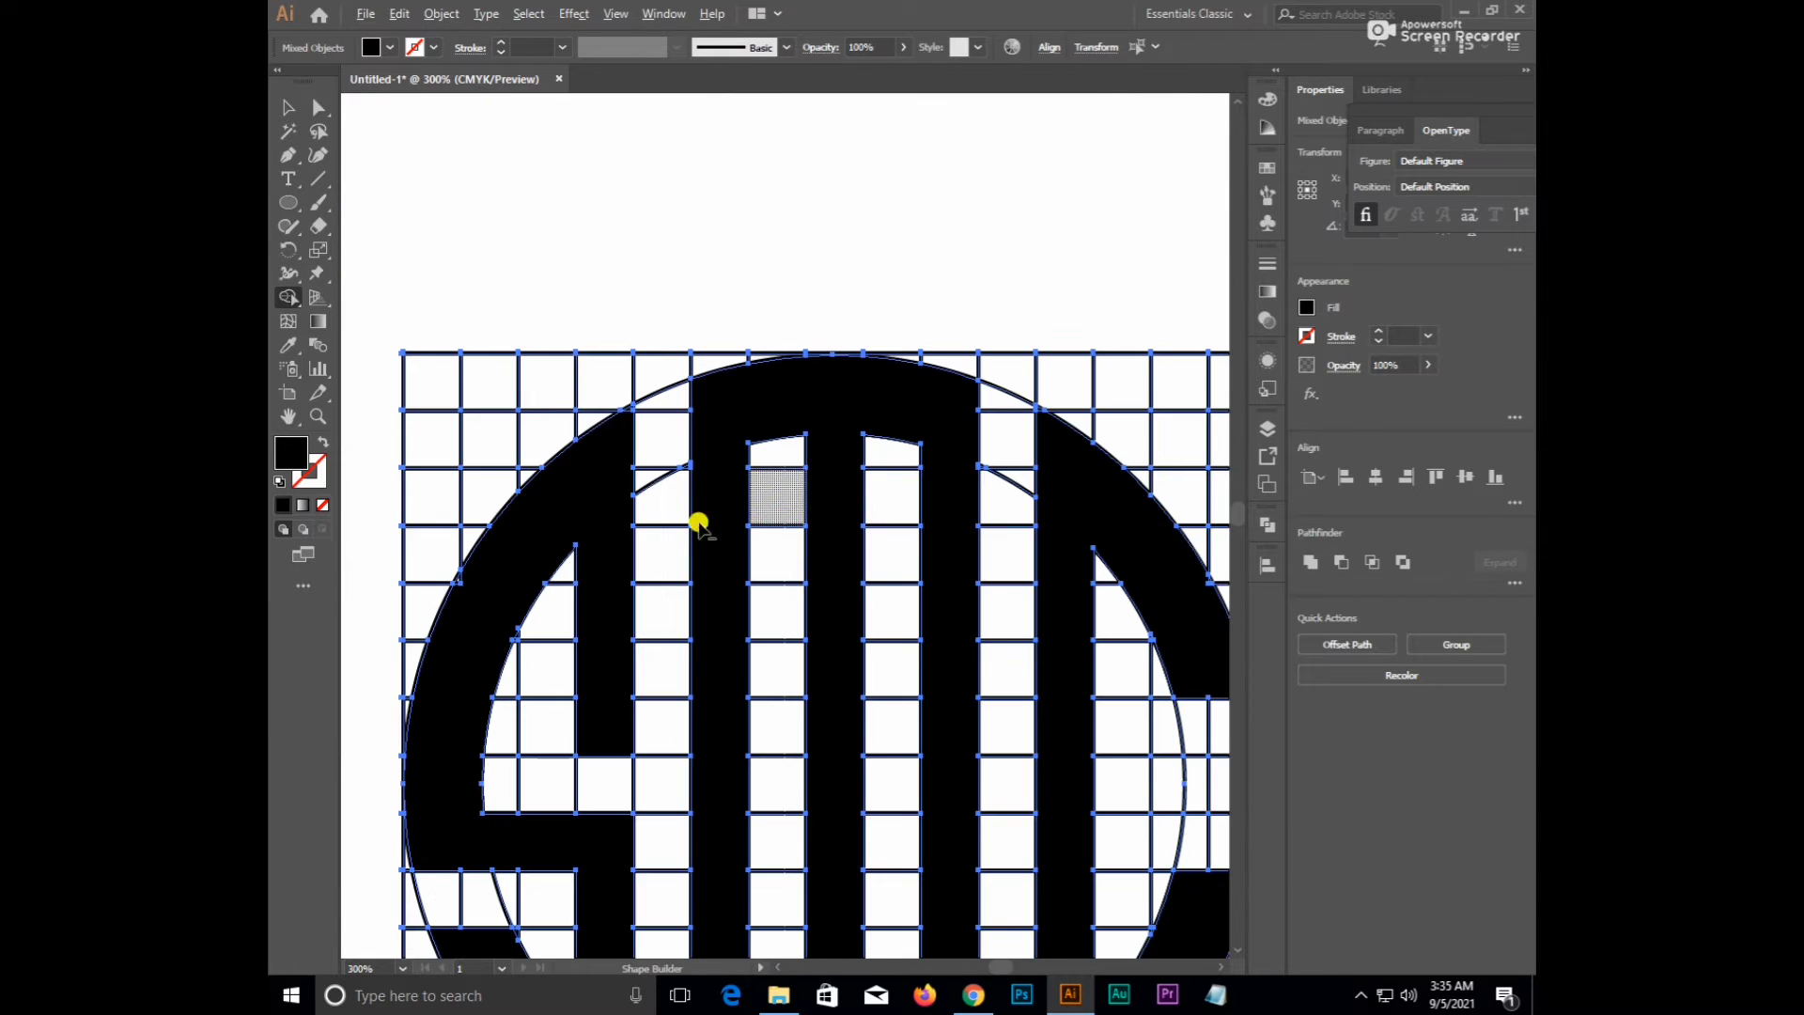
pyautogui.moveTo(547, 861); pyautogui.dragTo(586, 585)
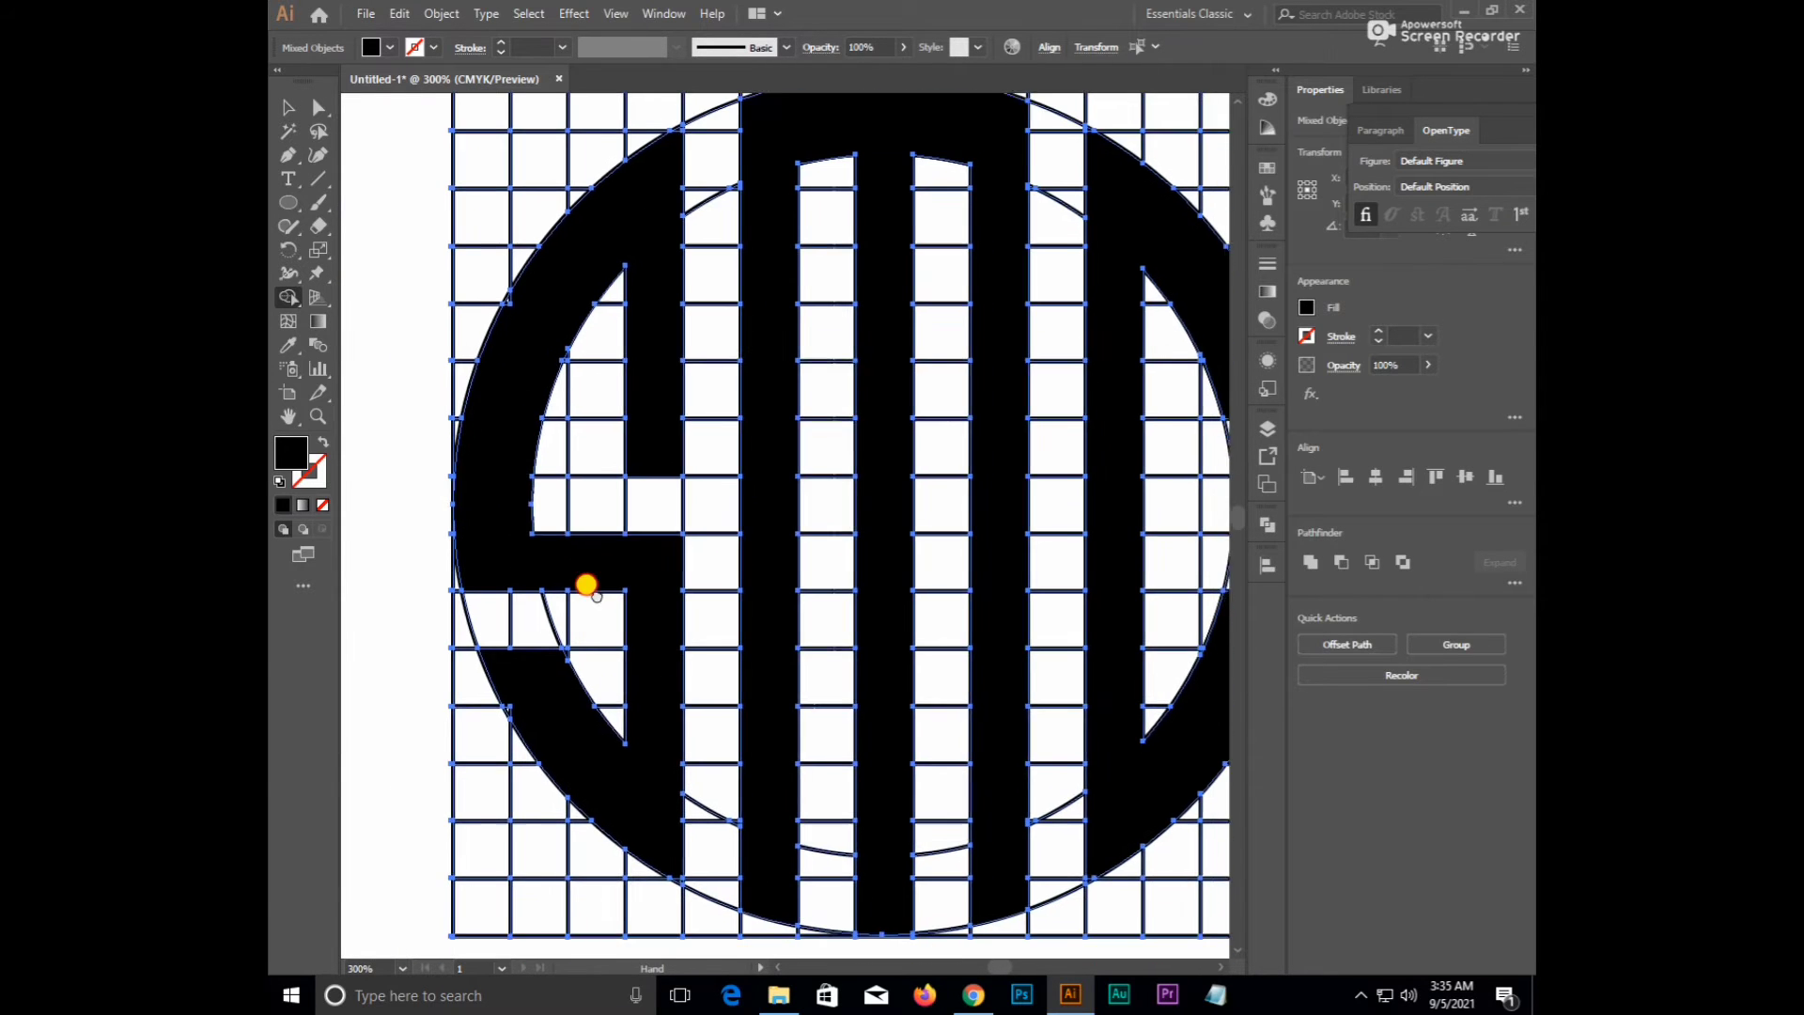
pyautogui.scroll(5, 476, 704)
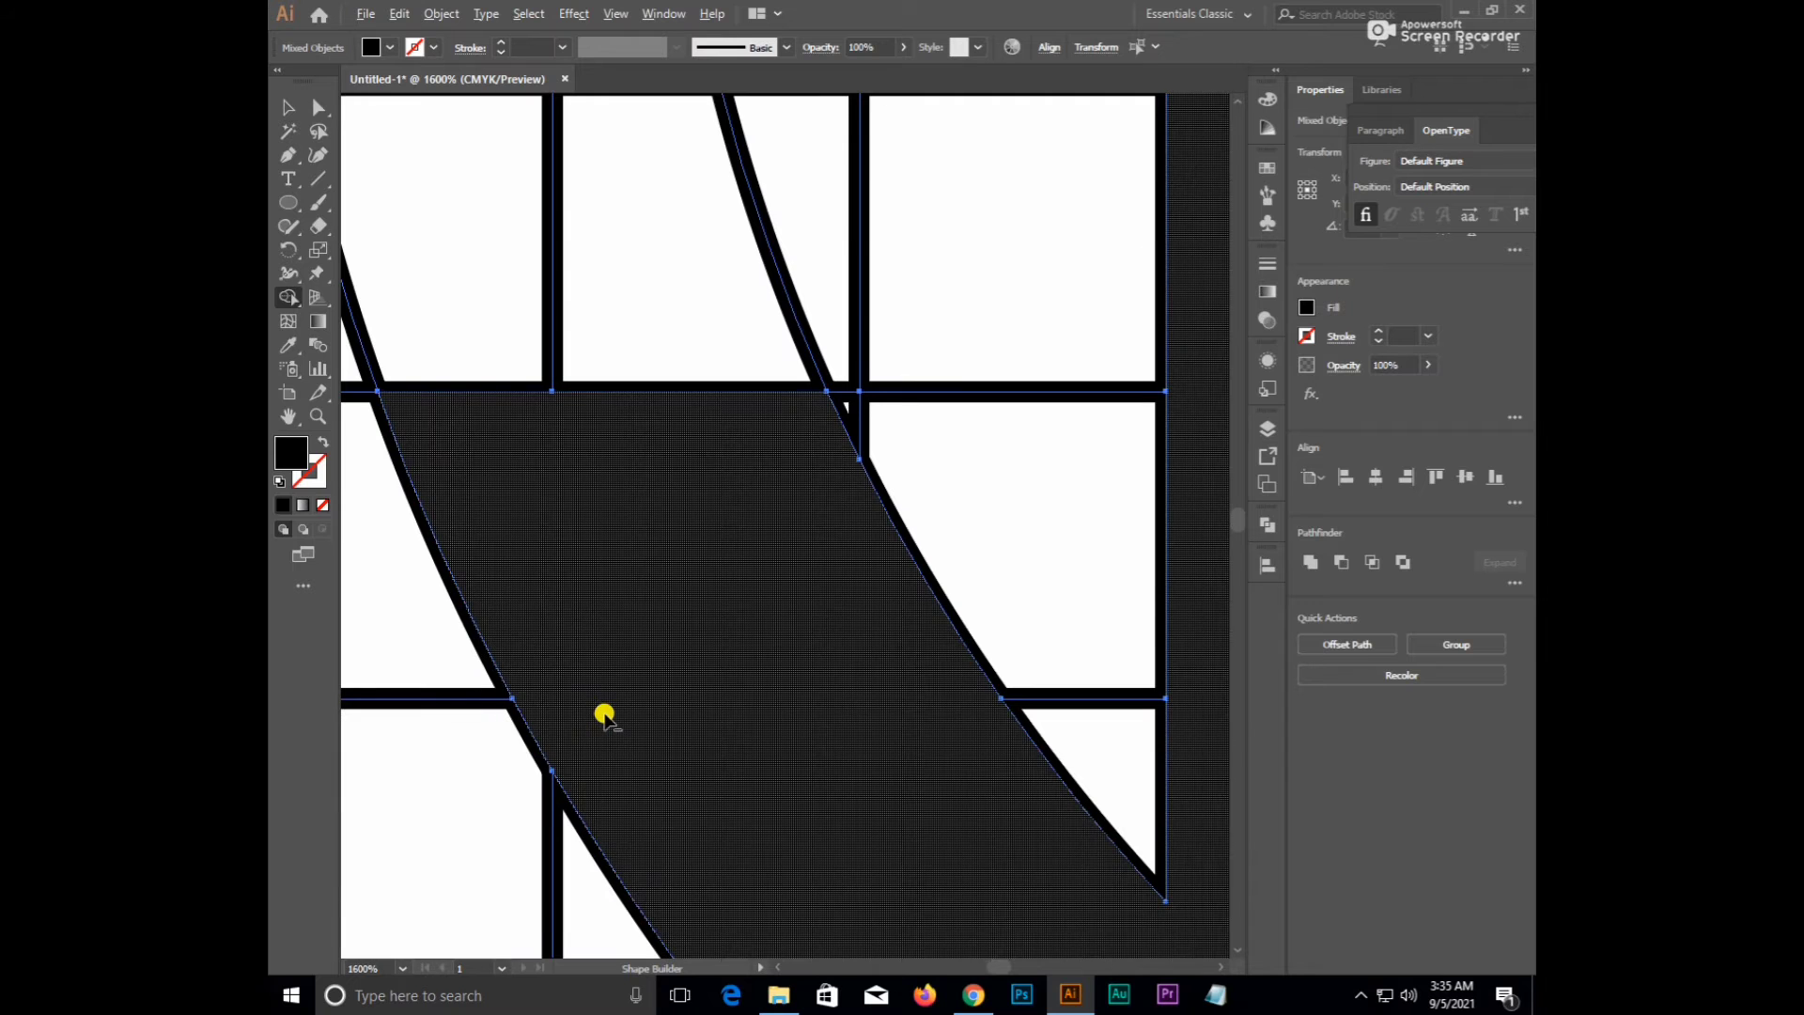
pyautogui.scroll(-3, 604, 716)
pyautogui.scroll(4, 467, 516)
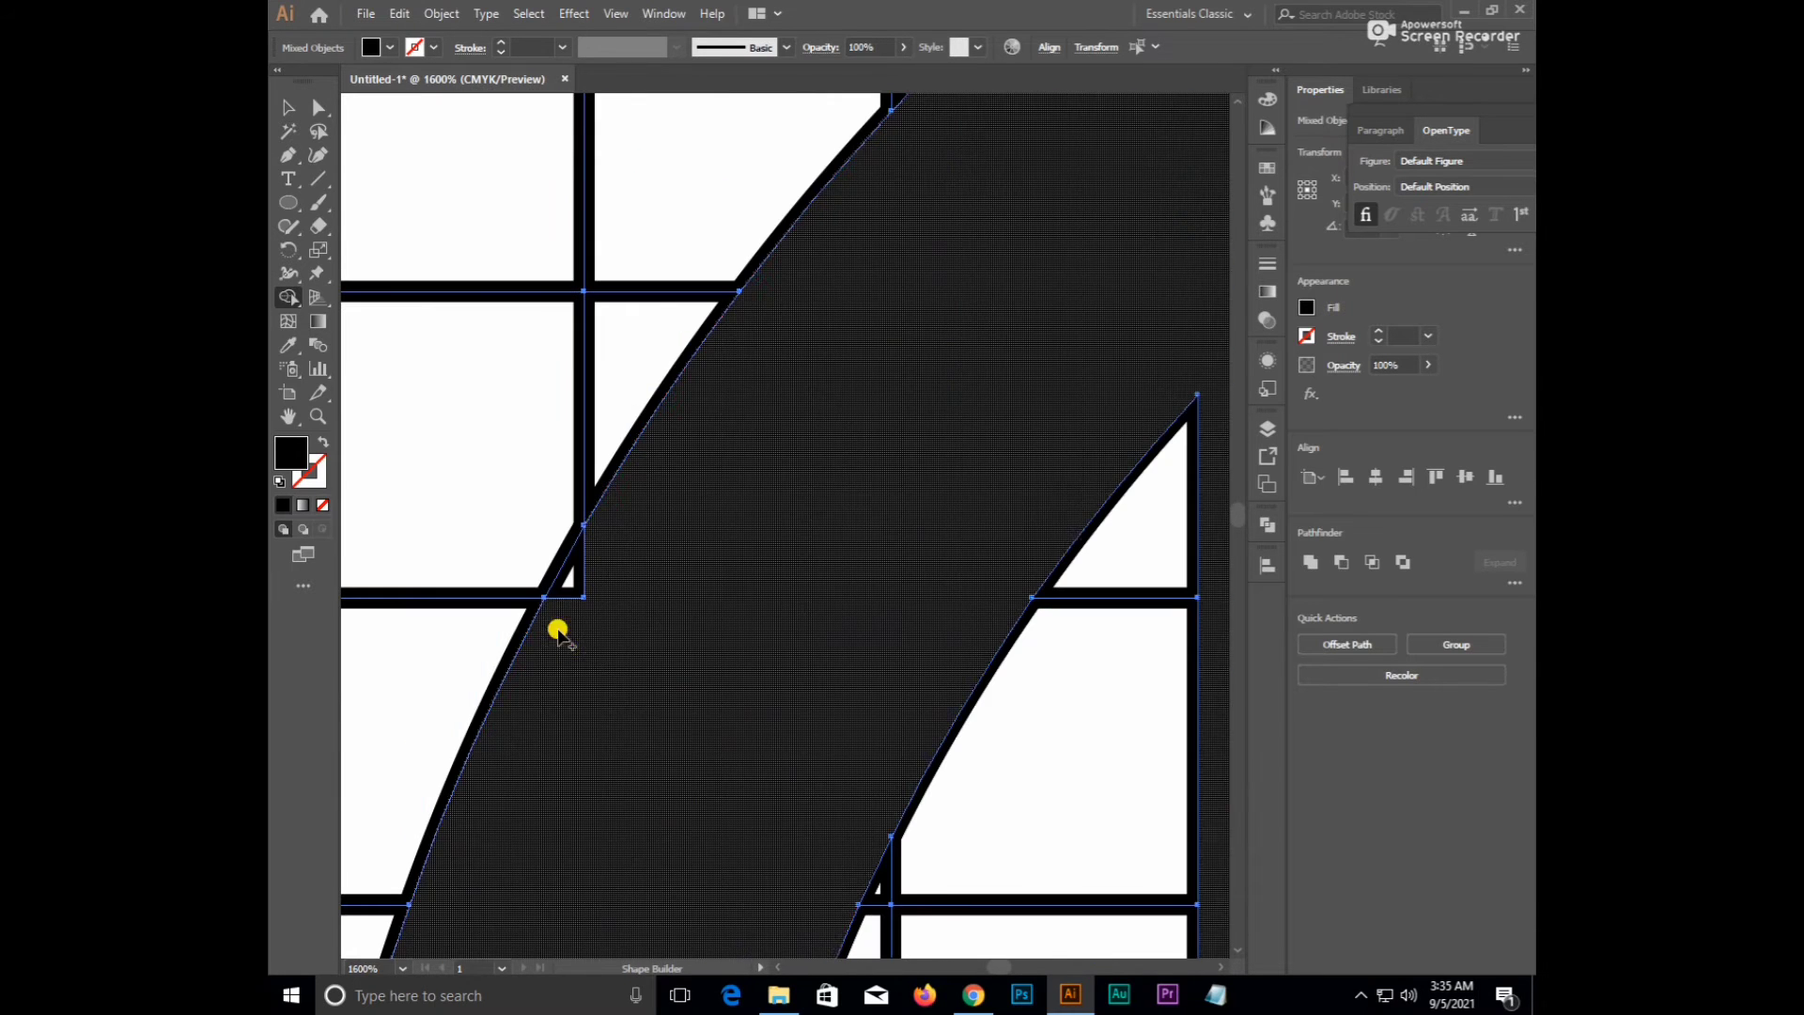
pyautogui.moveTo(560, 630); pyautogui.dragTo(585, 567)
pyautogui.scroll(-5, 660, 547)
# - Merge the tiny sliver along the C's curve into the black shape
pyautogui.press('space')
pyautogui.moveTo(849, 508); pyautogui.dragTo(630, 456)
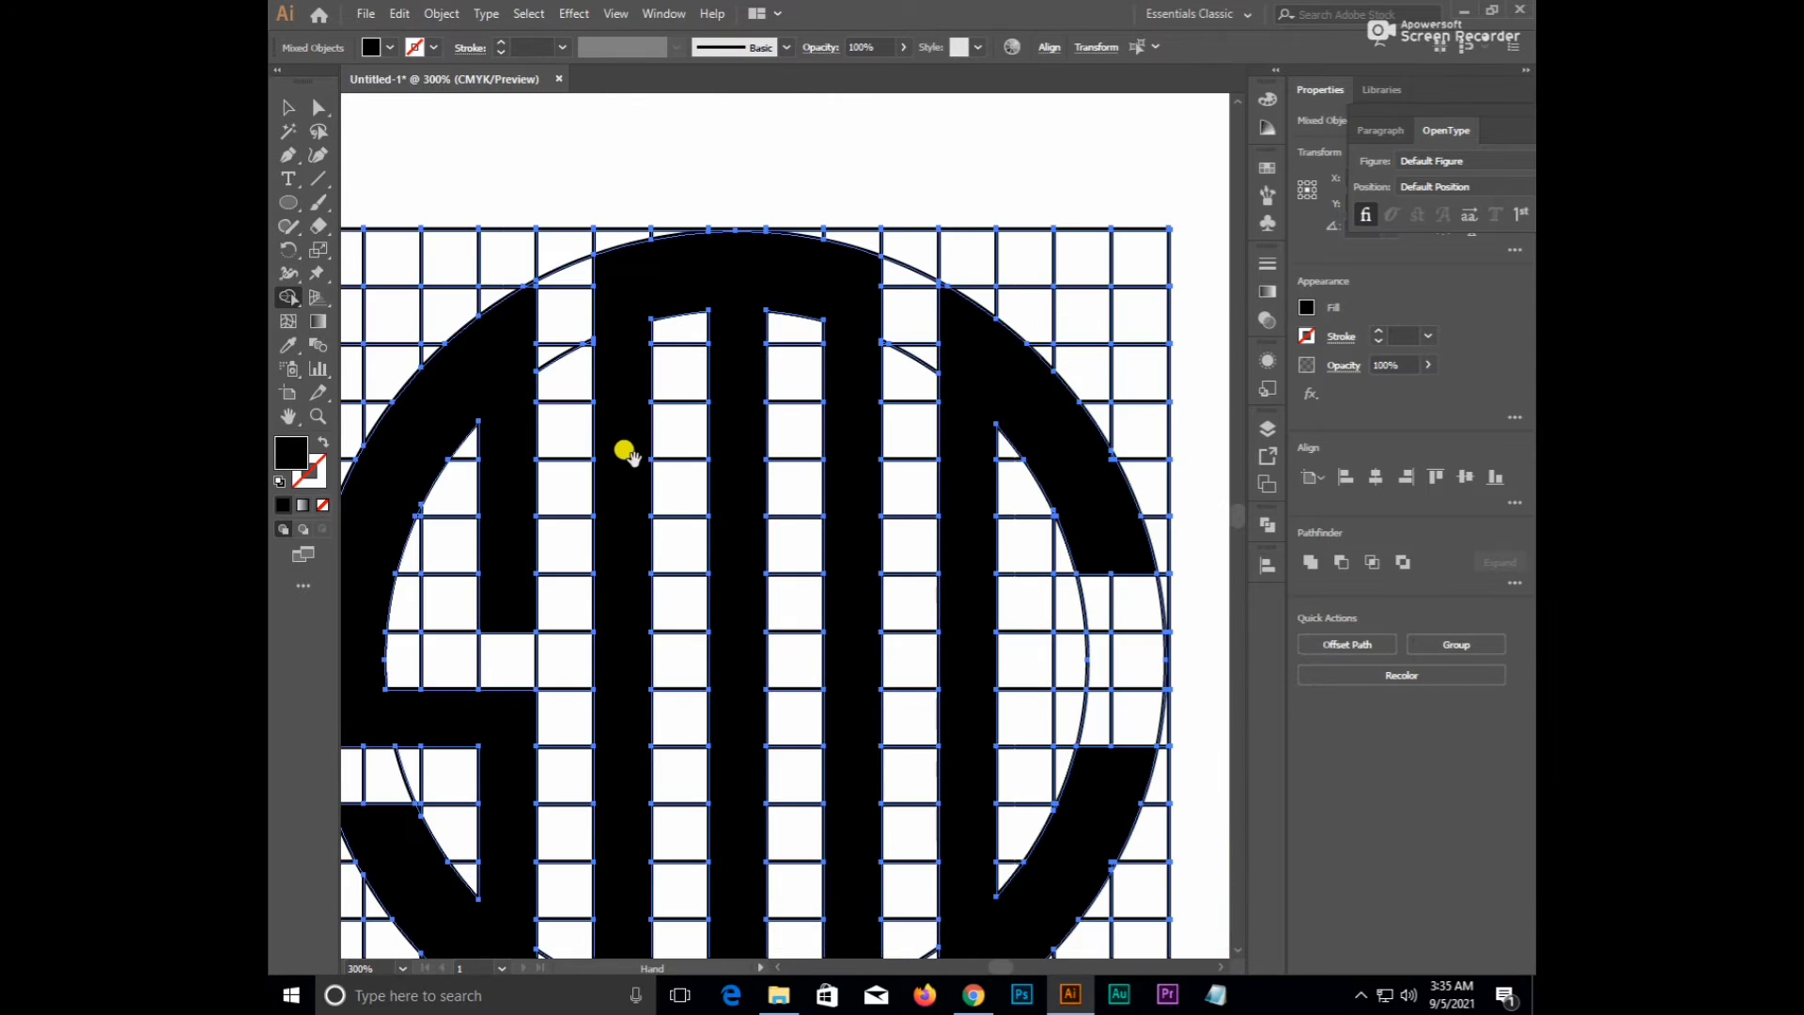
pyautogui.moveTo(1007, 443); pyautogui.dragTo(752, 252)
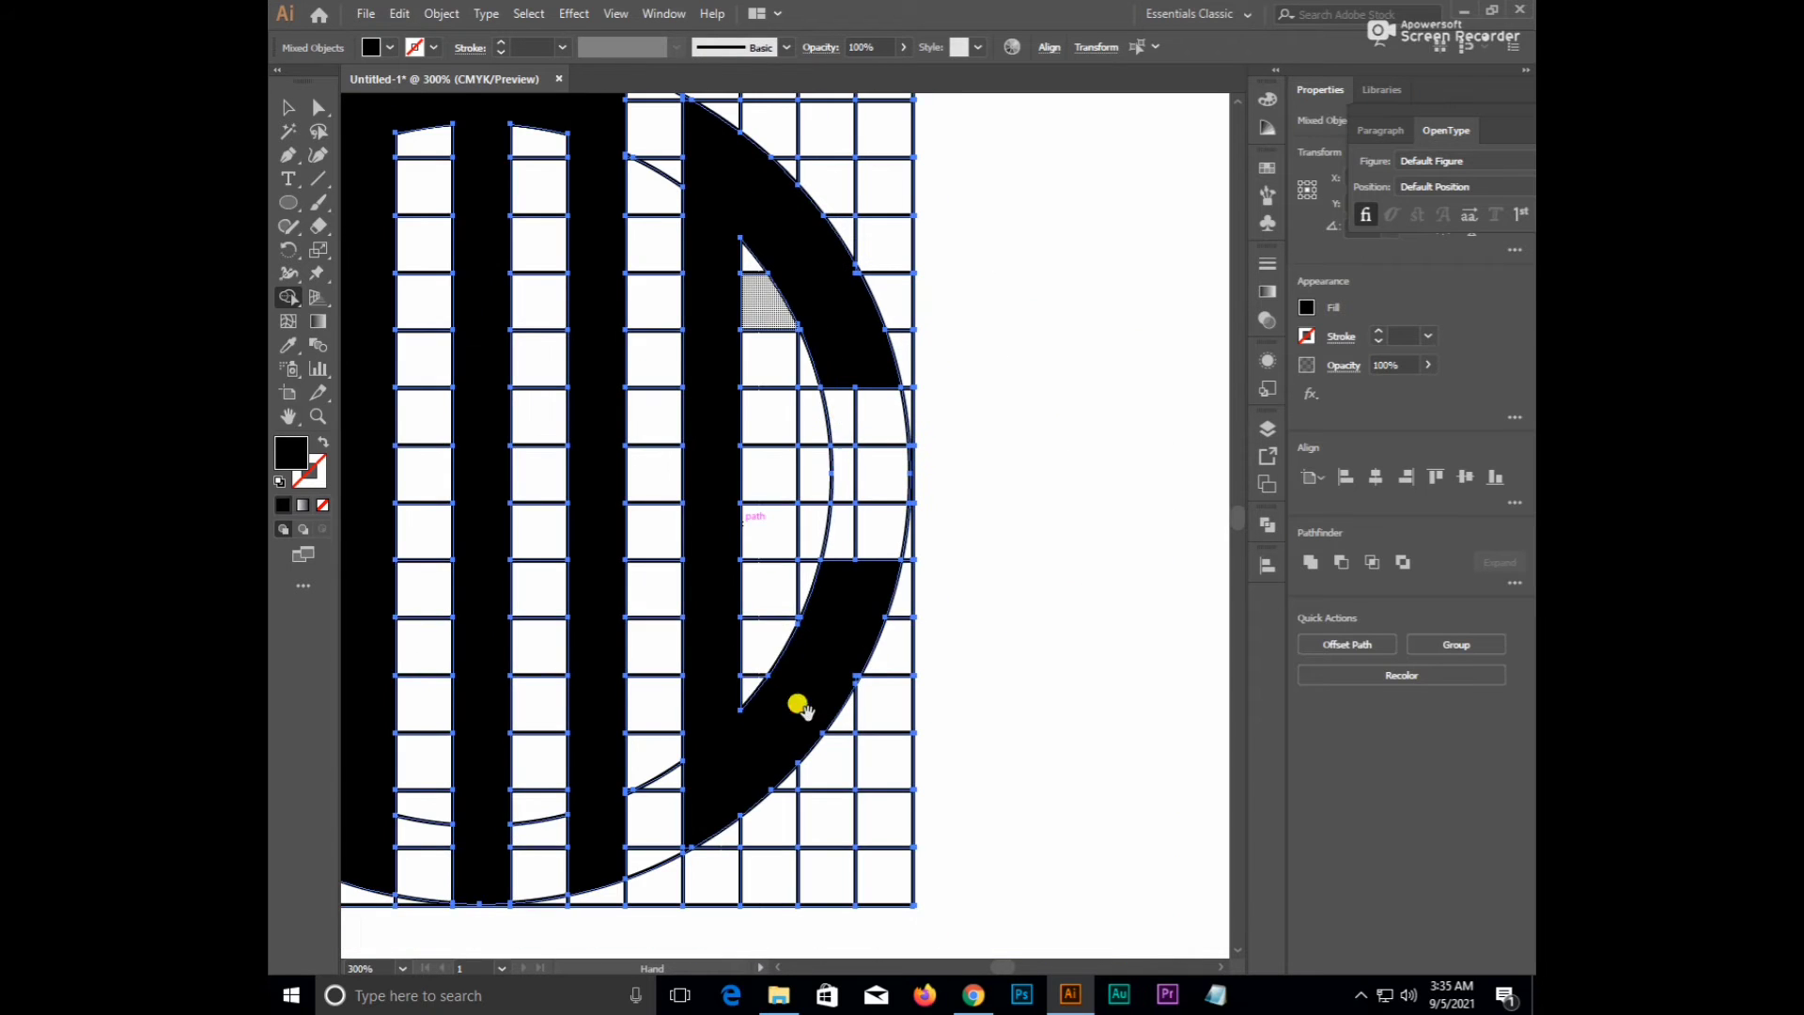
pyautogui.moveTo(799, 705); pyautogui.dragTo(852, 587)
pyautogui.scroll(3, 911, 592)
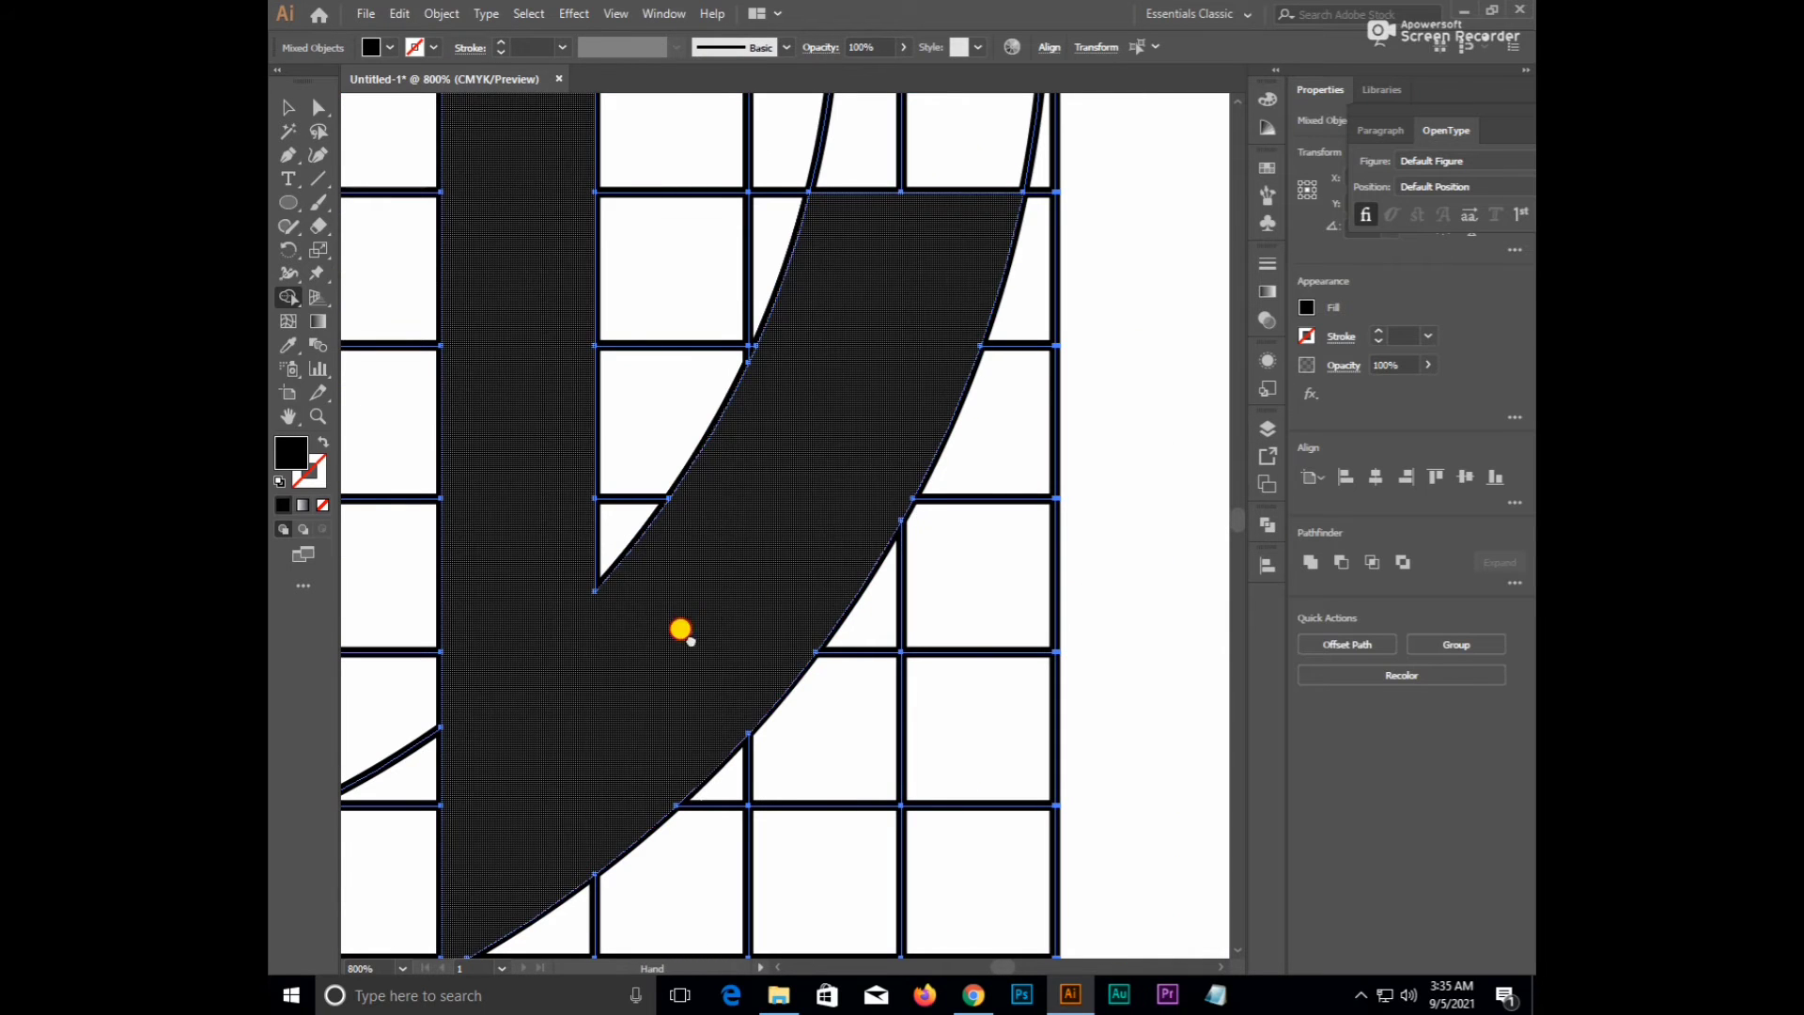
pyautogui.press('space')
pyautogui.moveTo(677, 633); pyautogui.dragTo(788, 683)
pyautogui.moveTo(785, 522); pyautogui.dragTo(789, 719)
pyautogui.moveTo(780, 442); pyautogui.dragTo(780, 704)
pyautogui.moveTo(789, 376); pyautogui.dragTo(786, 629)
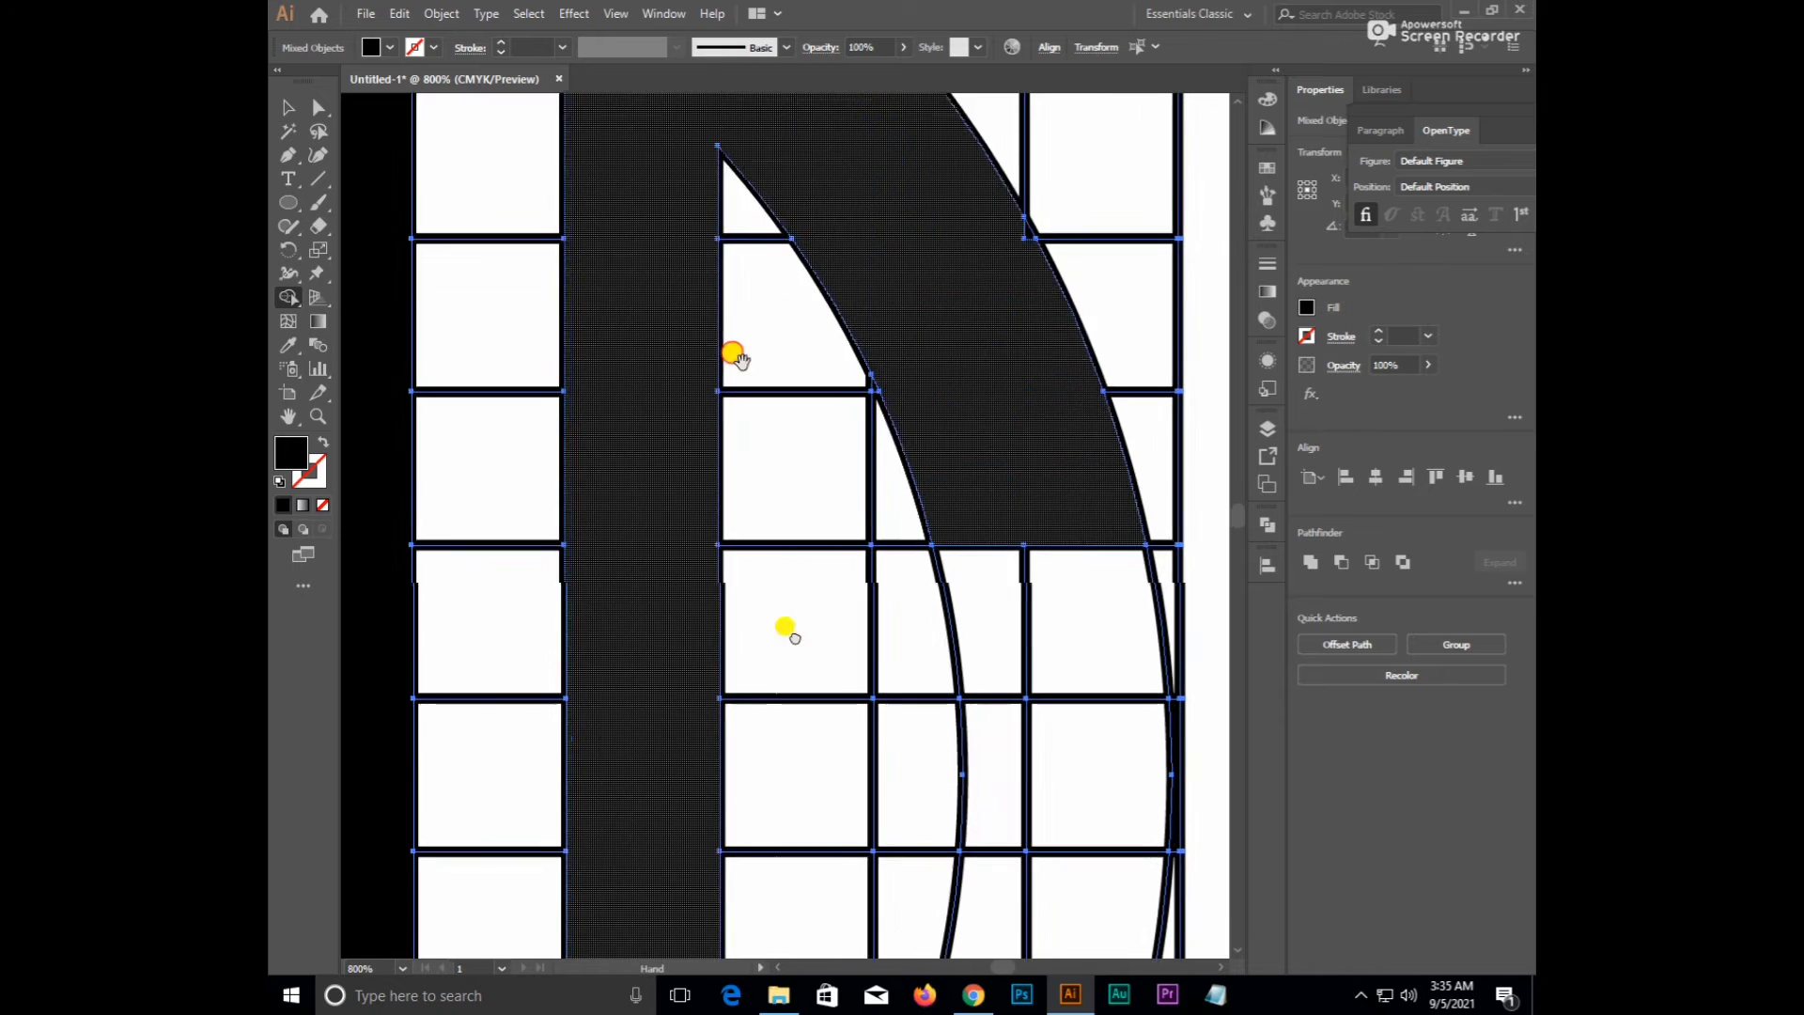
pyautogui.moveTo(733, 355); pyautogui.dragTo(754, 500)
pyautogui.scroll(2, 1019, 426)
pyautogui.moveTo(1059, 357); pyautogui.dragTo(1075, 340)
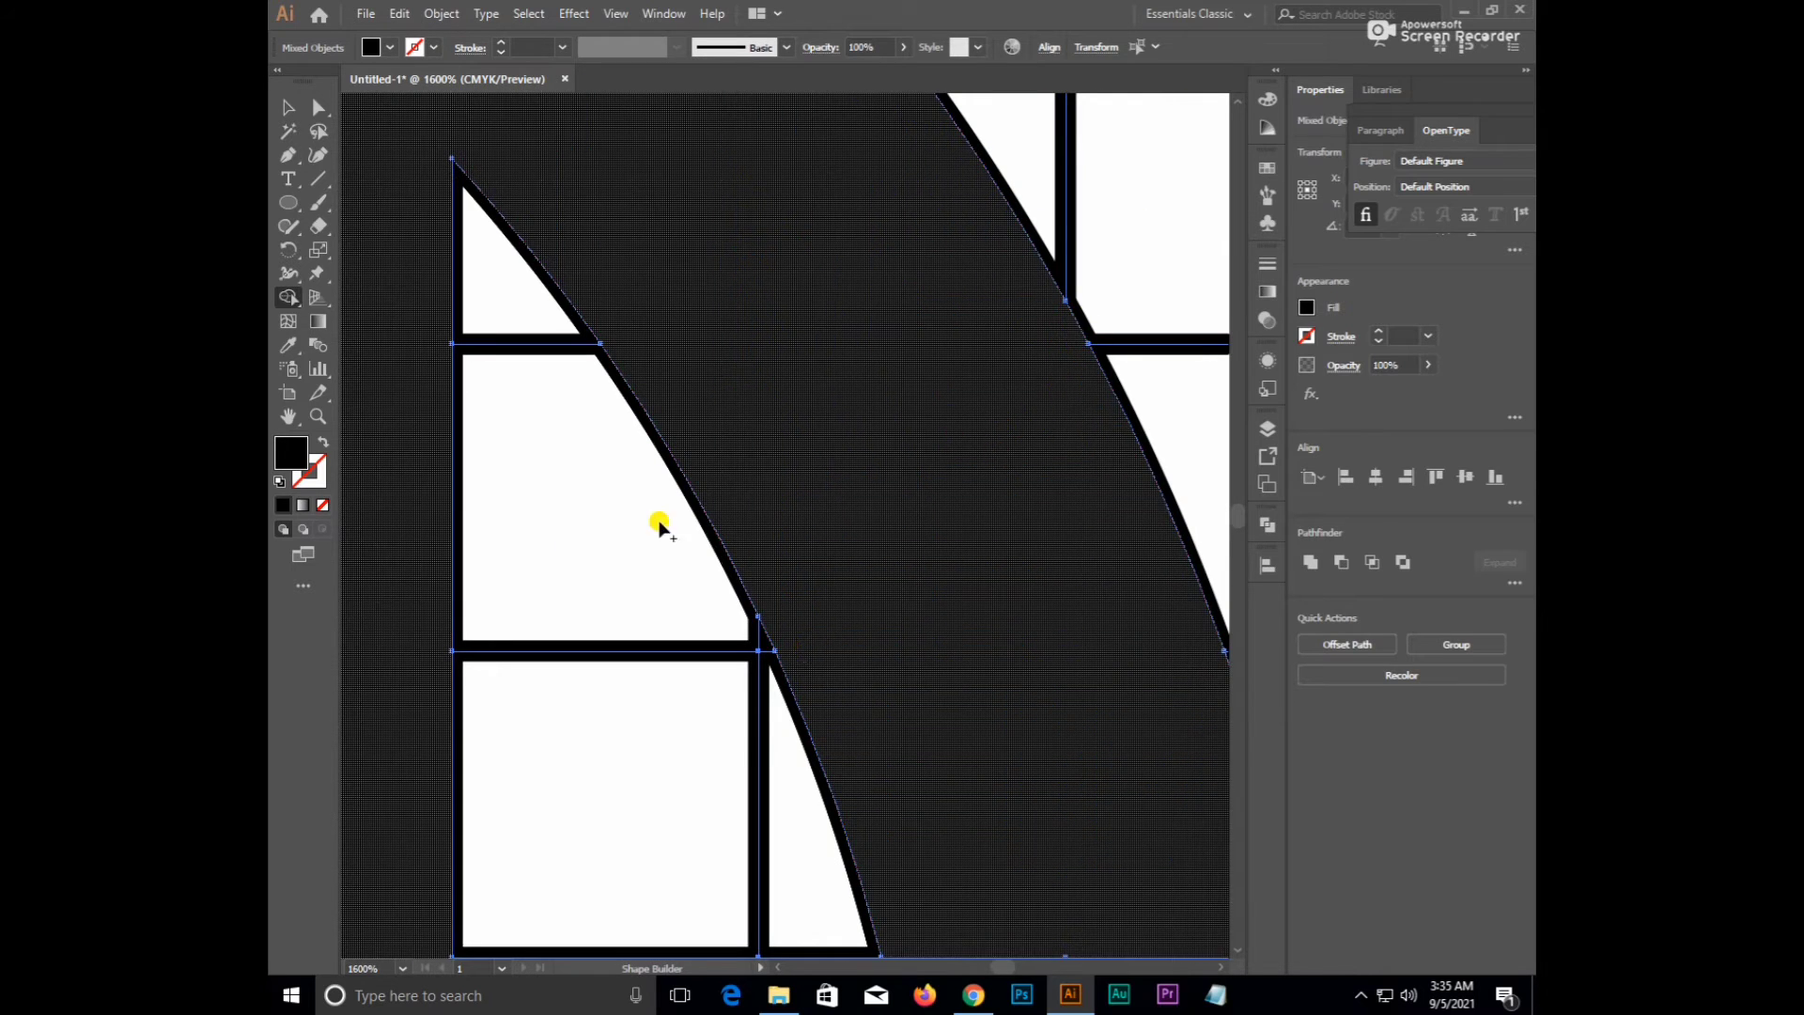
# - Pan across the logo to inspect the curves for any remaining slivers
pyautogui.press('space')
pyautogui.moveTo(519, 212); pyautogui.dragTo(802, 715)
pyautogui.scroll(-5, 803, 715)
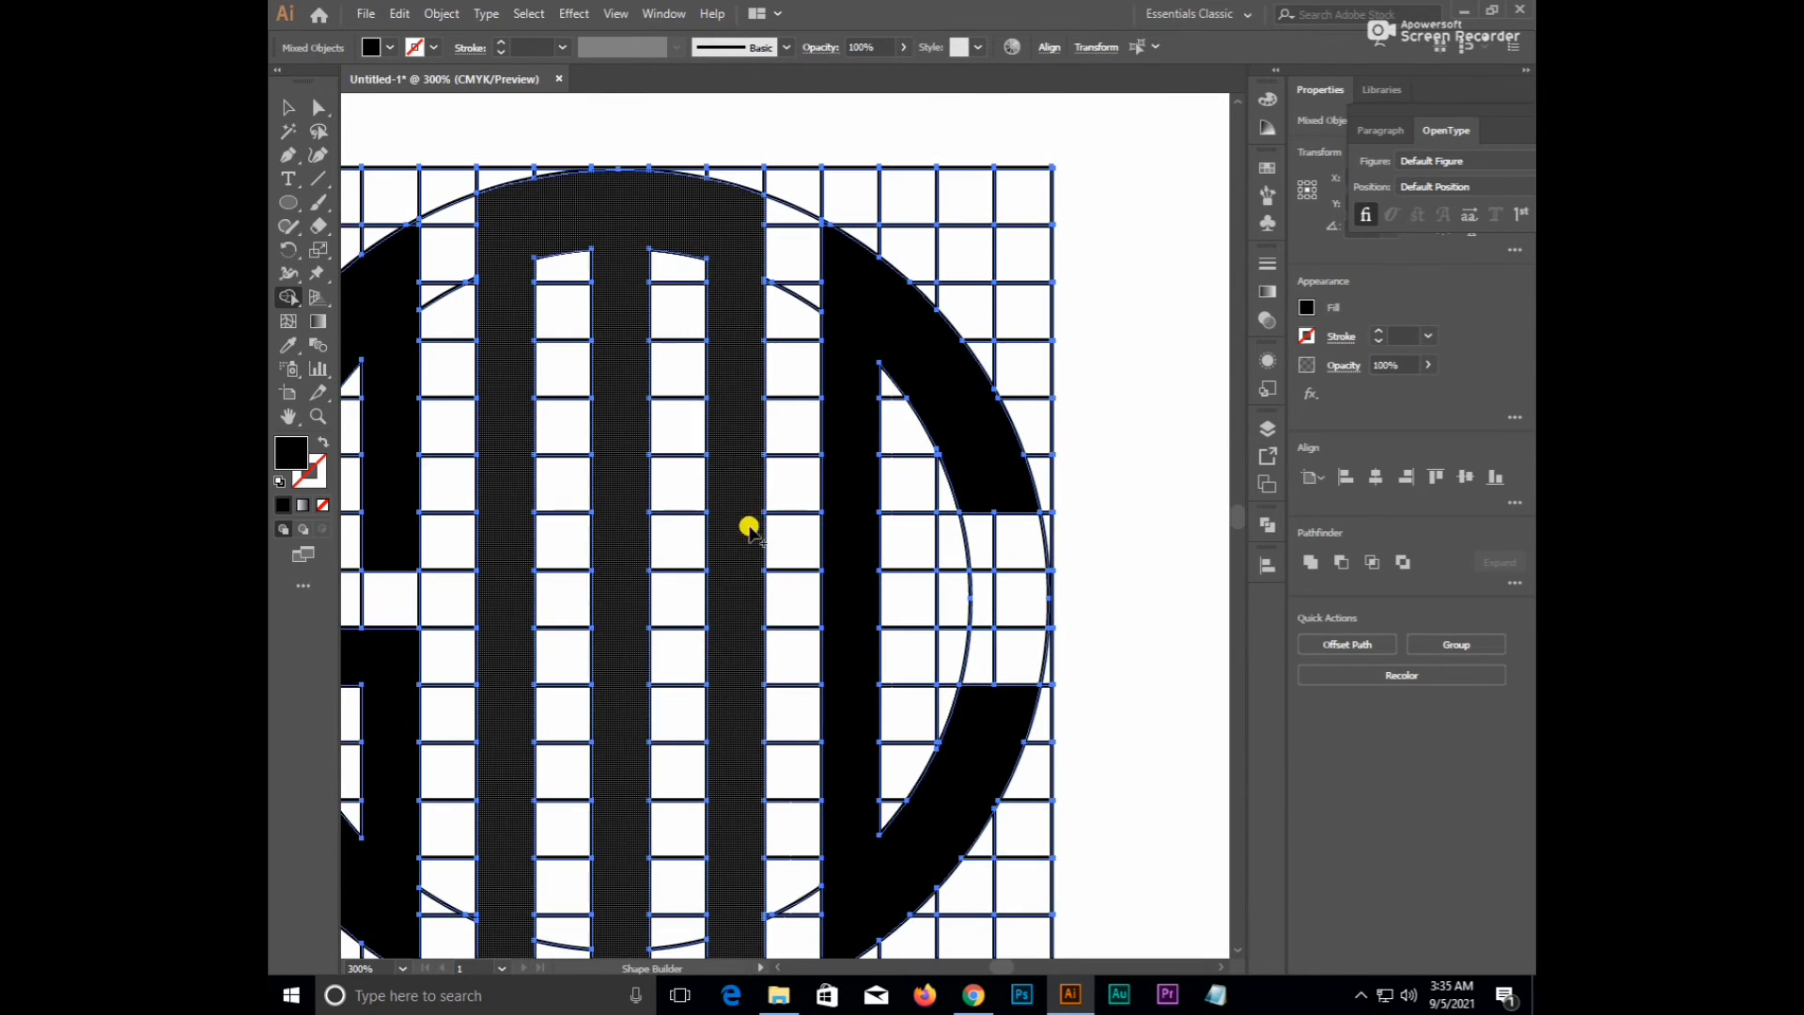
pyautogui.moveTo(788, 635); pyautogui.dragTo(875, 415)
pyautogui.moveTo(736, 624); pyautogui.dragTo(818, 829)
pyautogui.moveTo(595, 768); pyautogui.dragTo(753, 588)
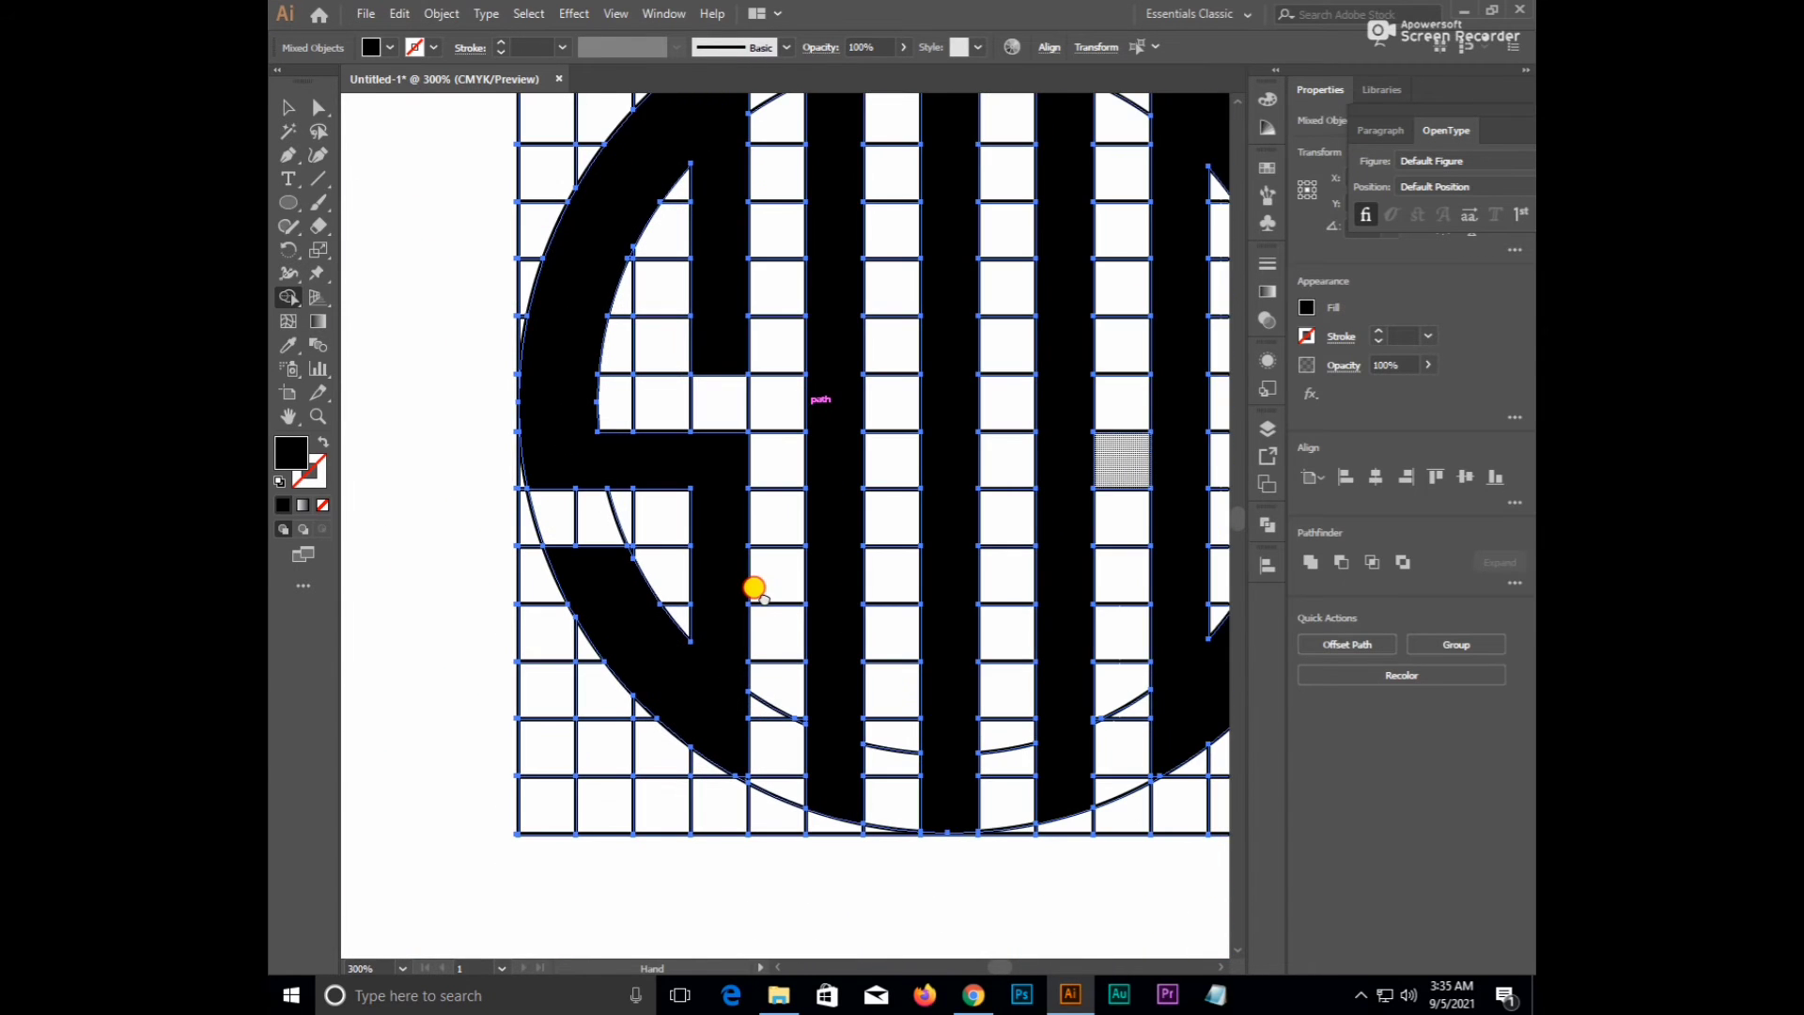
pyautogui.scroll(-4, 692, 604)
pyautogui.moveTo(758, 667); pyautogui.dragTo(647, 693)
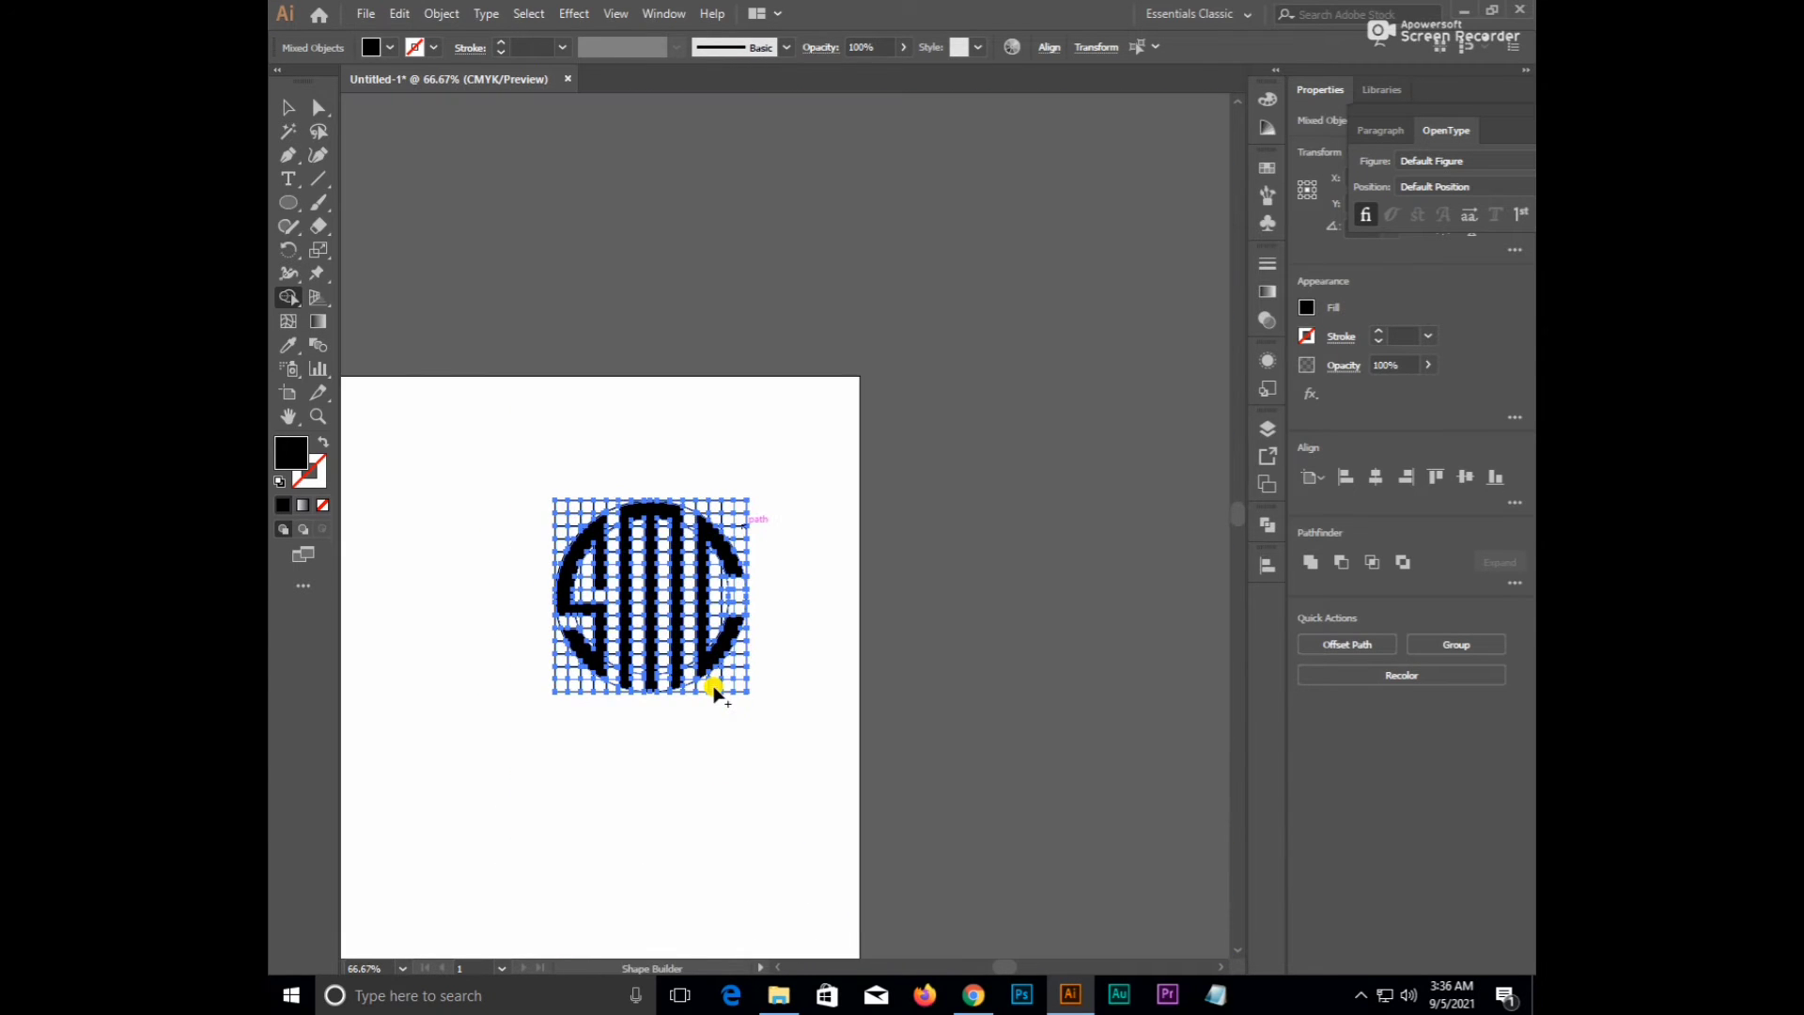
# - Select the S, M and C letters and drag them down-left off the construction grid
pyautogui.press('v')
pyautogui.click(788, 606)
pyautogui.moveTo(818, 656); pyautogui.dragTo(909, 628)
pyautogui.scroll(2, 726, 684)
pyautogui.scroll(1, 726, 684)
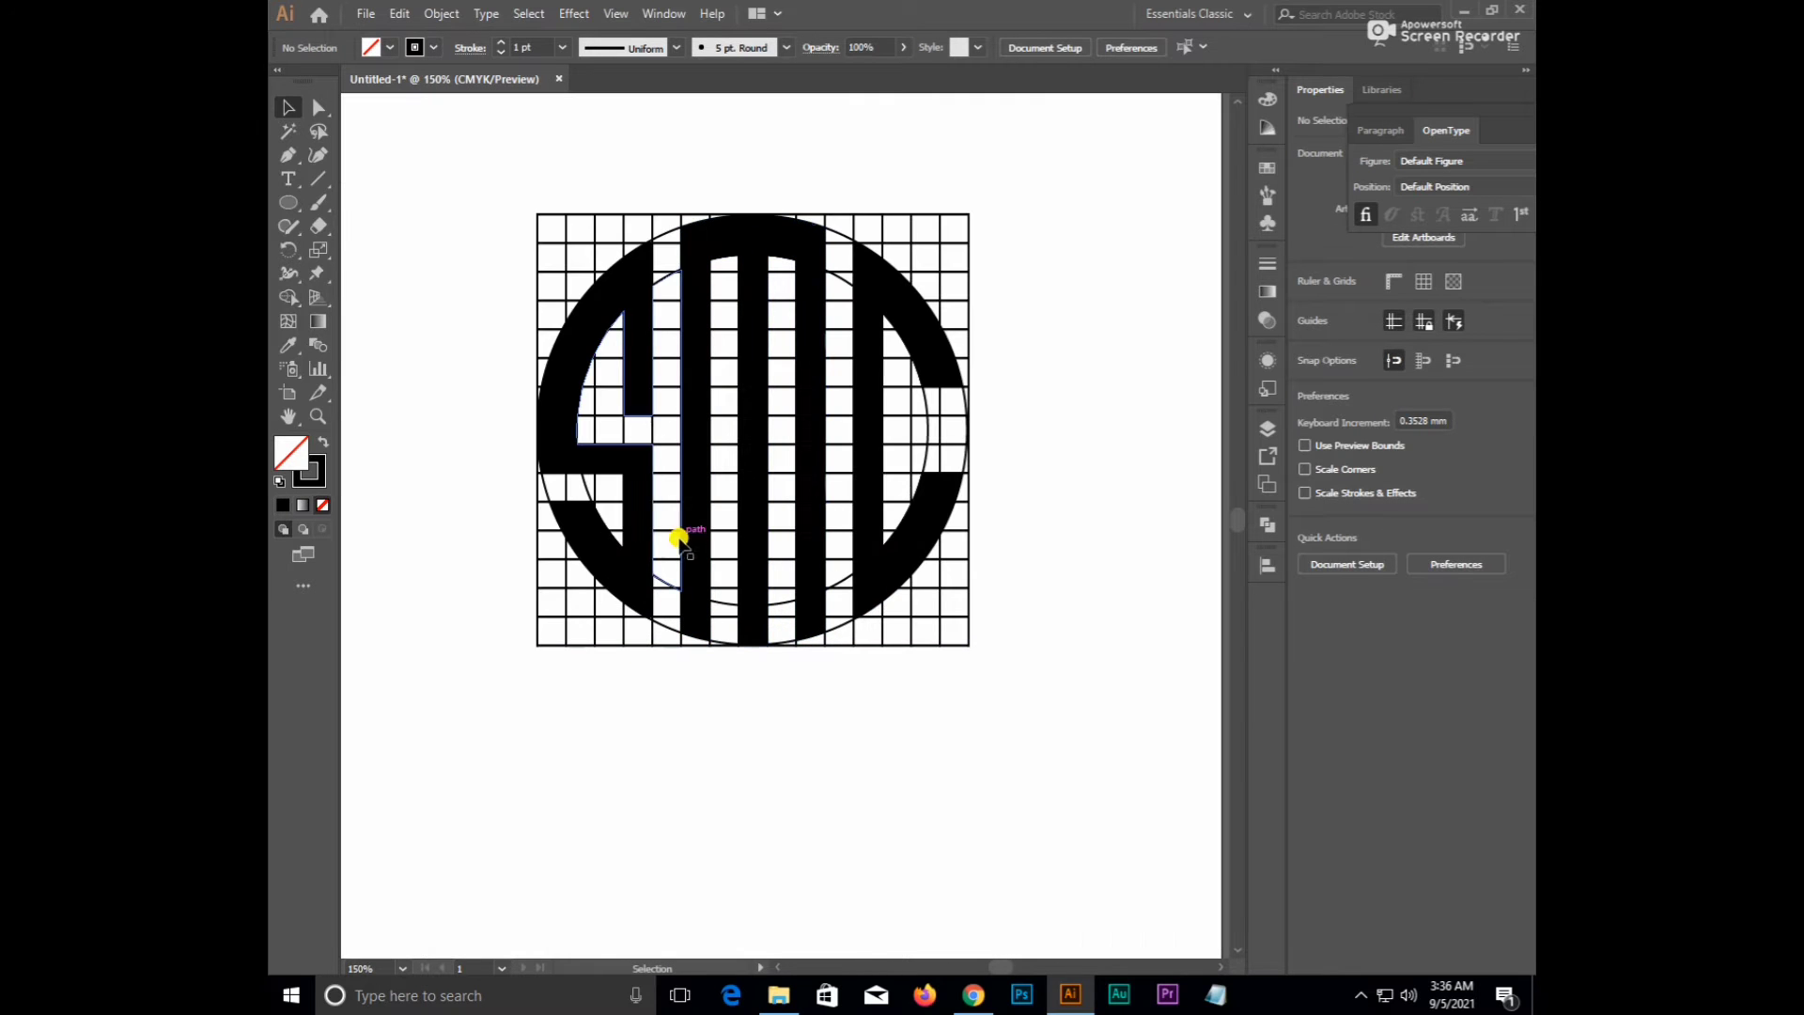
pyautogui.click(646, 485)
pyautogui.keyDown('shift'); pyautogui.click(693, 505); pyautogui.keyUp('shift')
pyautogui.keyDown('shift'); pyautogui.click(857, 537); pyautogui.keyUp('shift')
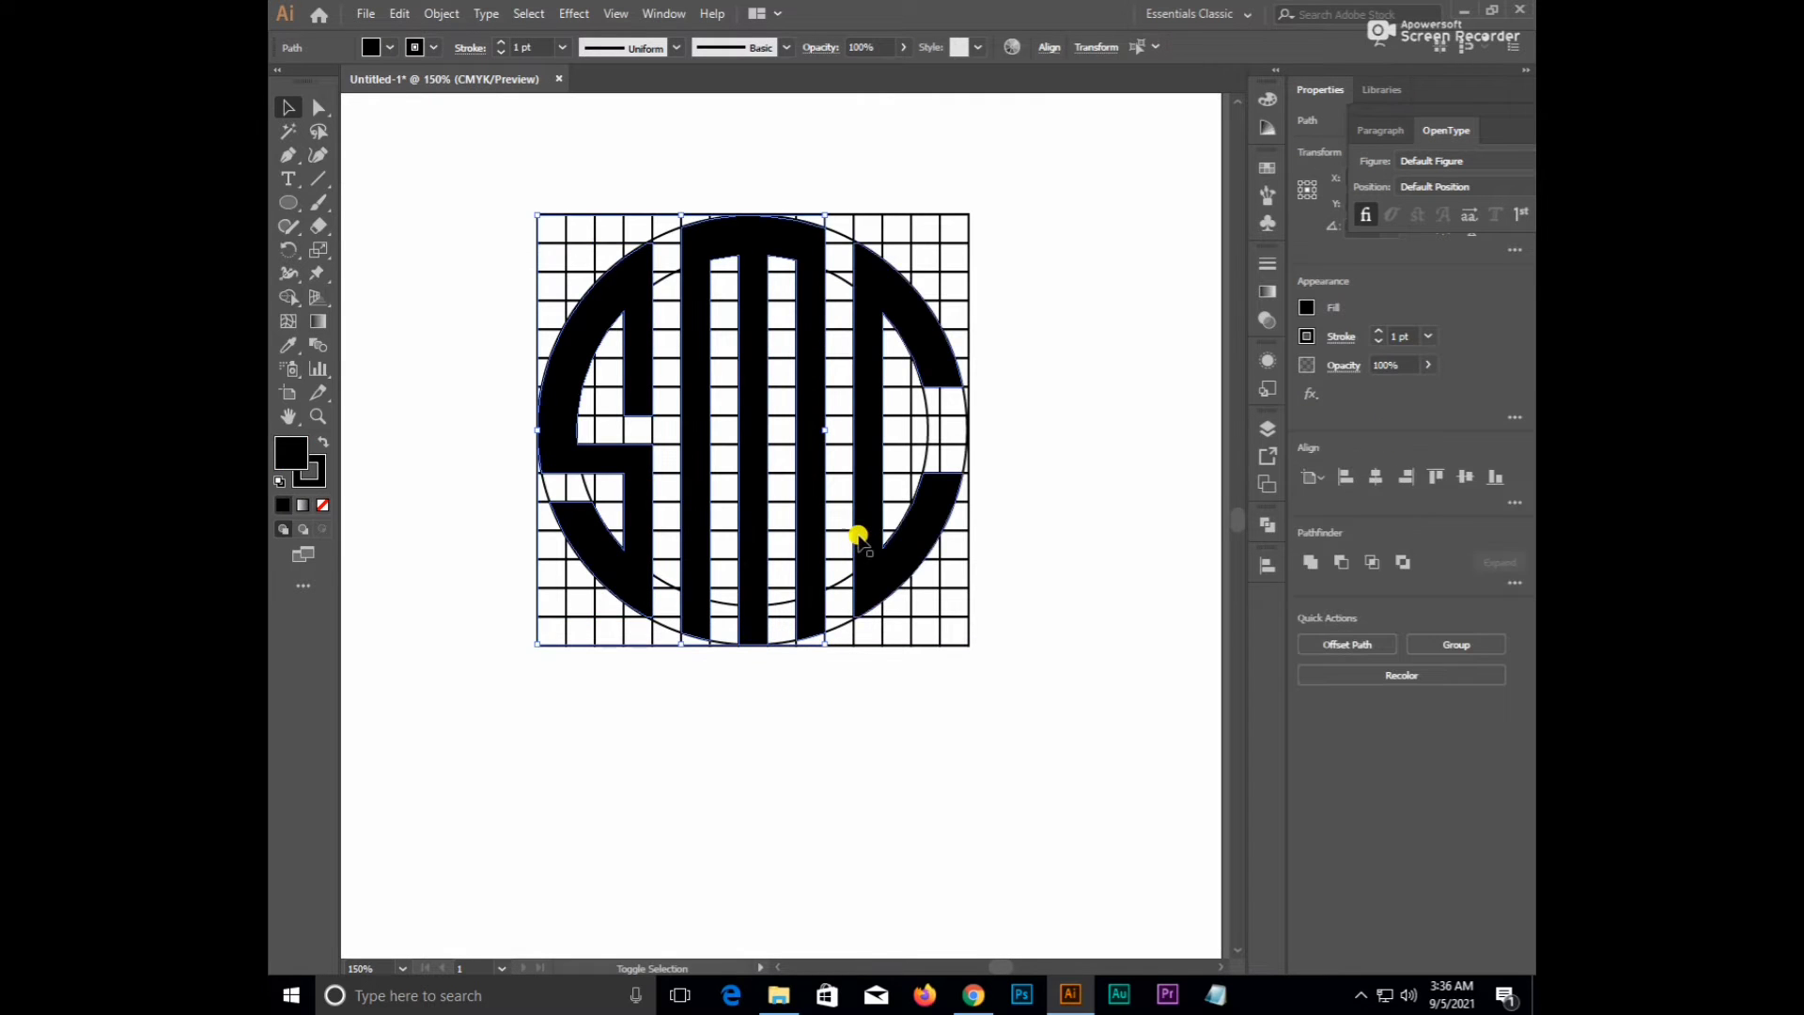
pyautogui.scroll(-2, 860, 538)
pyautogui.moveTo(863, 489); pyautogui.dragTo(719, 716)
# - Delete the leftover grid and circles, leaving the SMC logo selected
pyautogui.click(800, 669)
pyautogui.moveTo(792, 642); pyautogui.dragTo(822, 534)
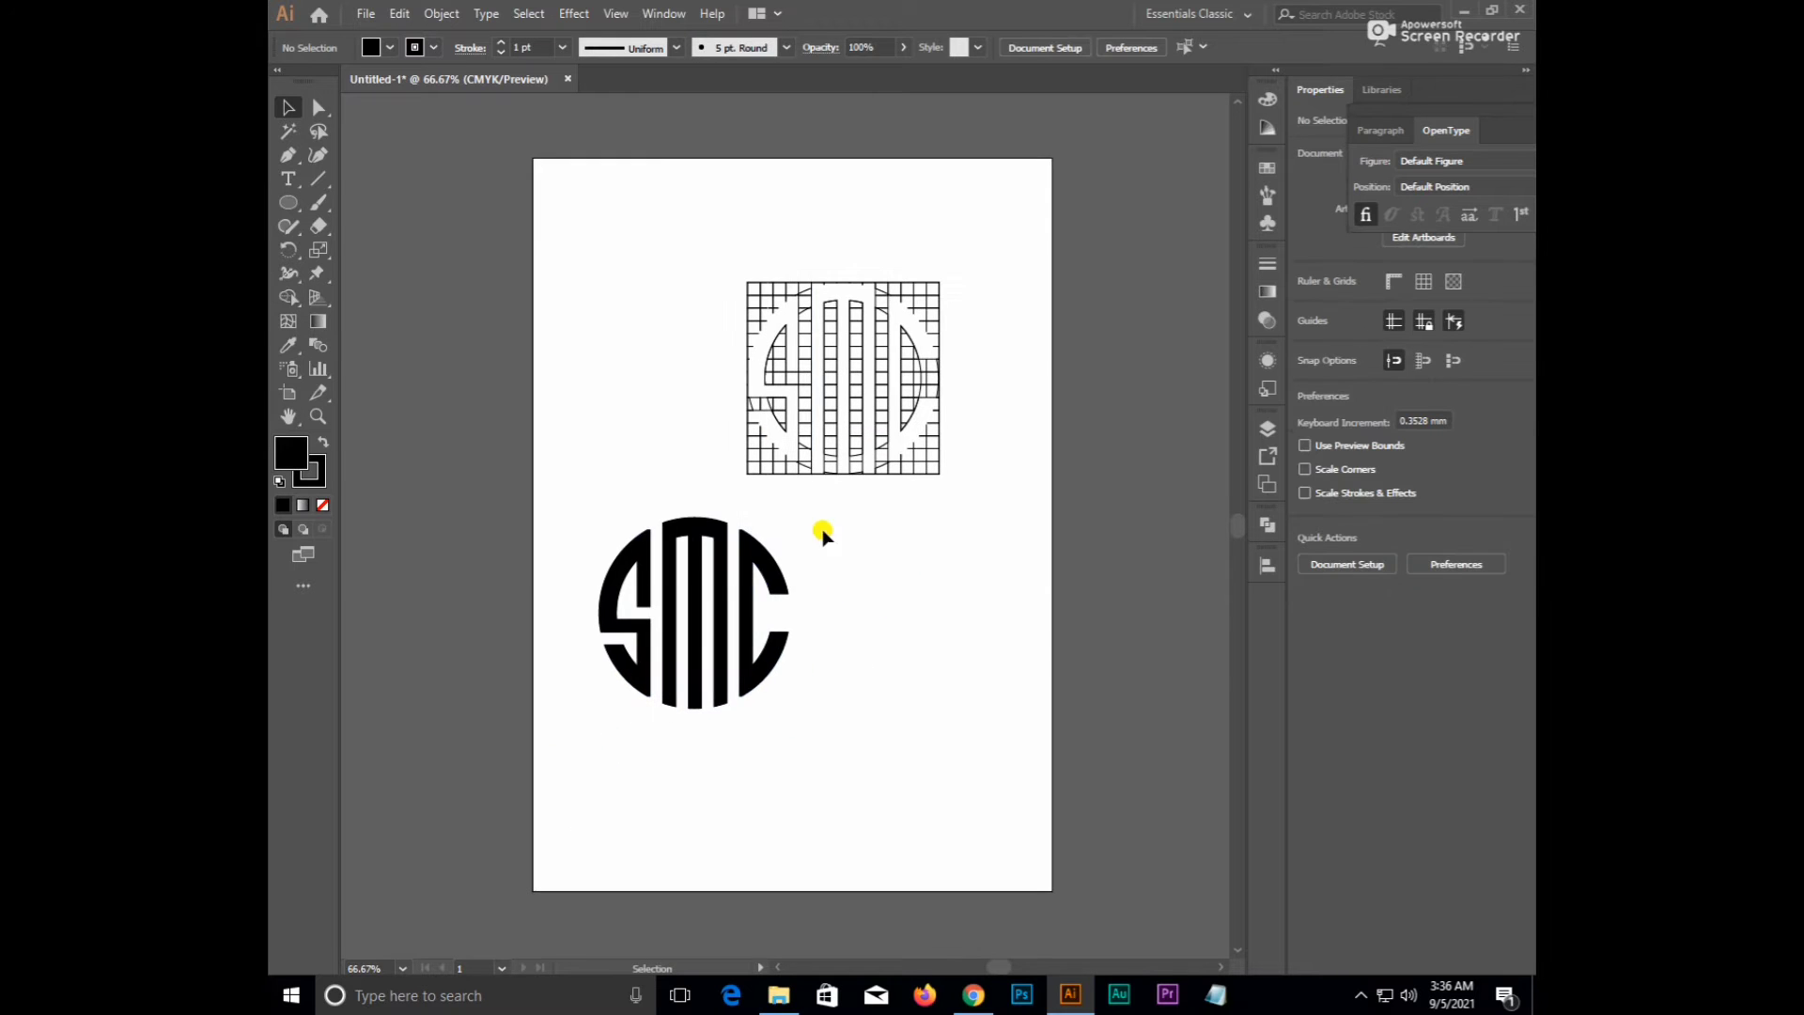
pyautogui.moveTo(705, 237); pyautogui.dragTo(987, 481)
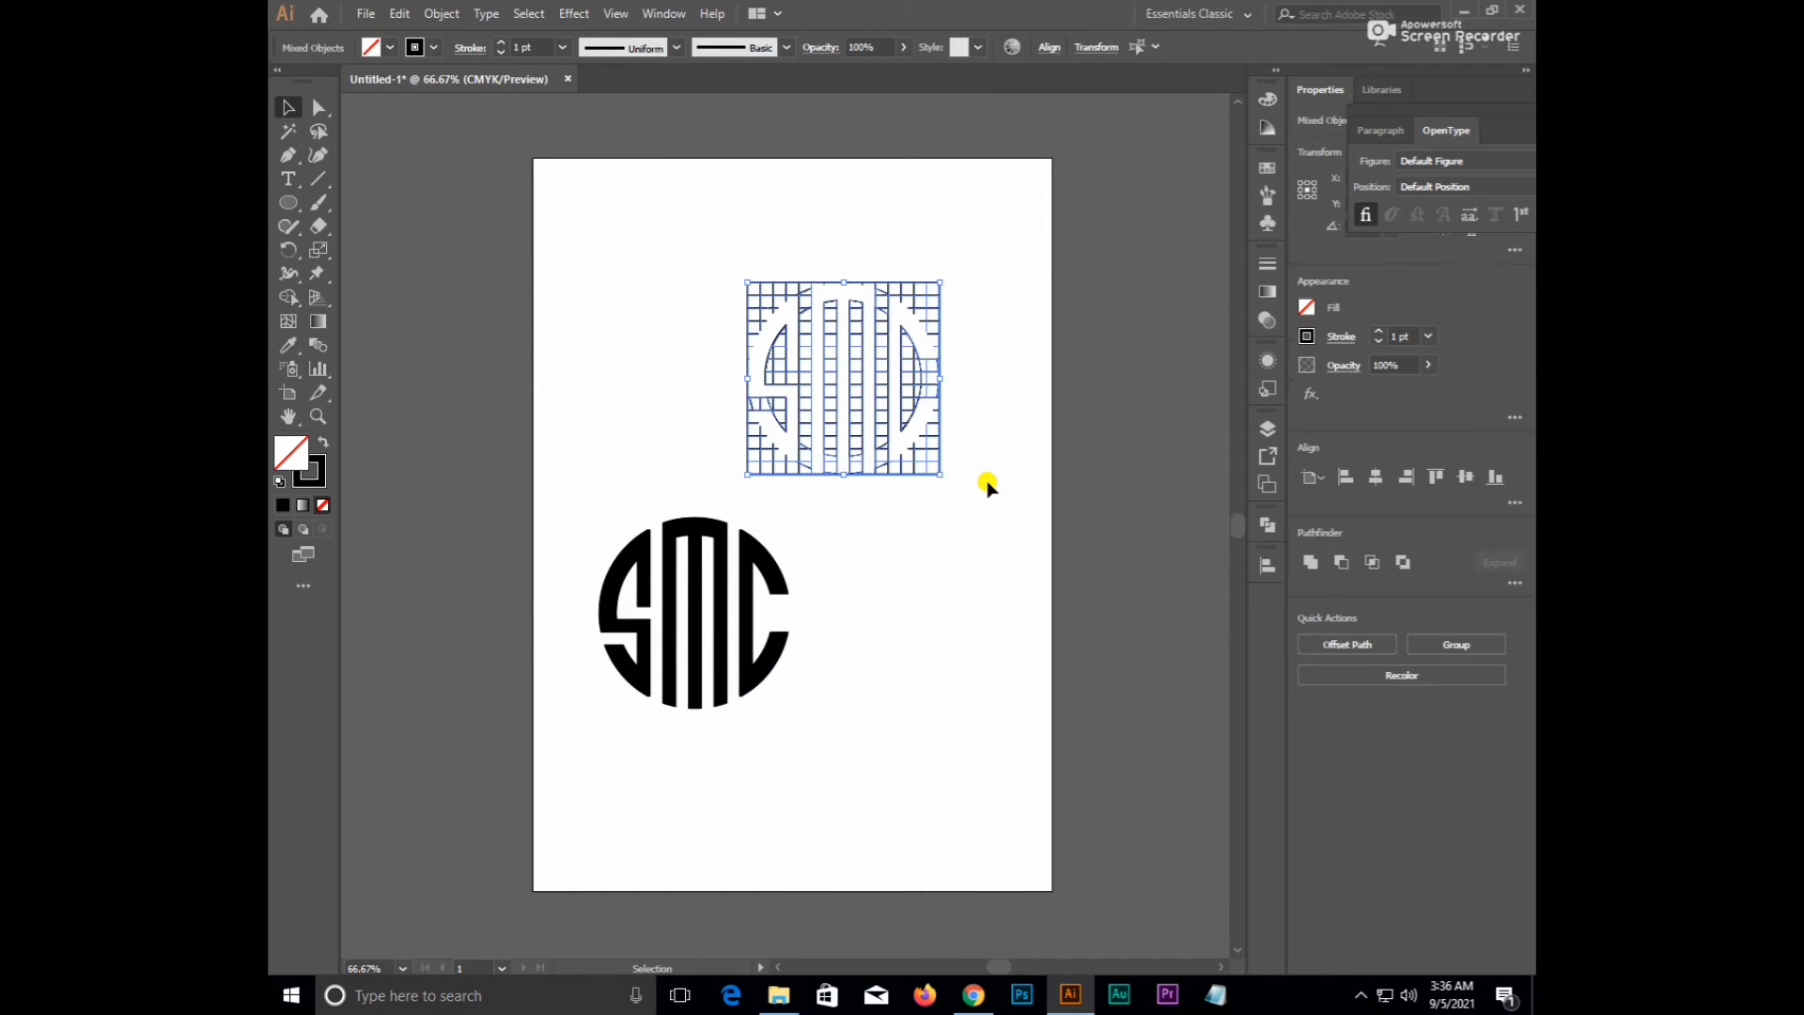
pyautogui.press('Delete')
pyautogui.moveTo(555, 484); pyautogui.dragTo(831, 710)
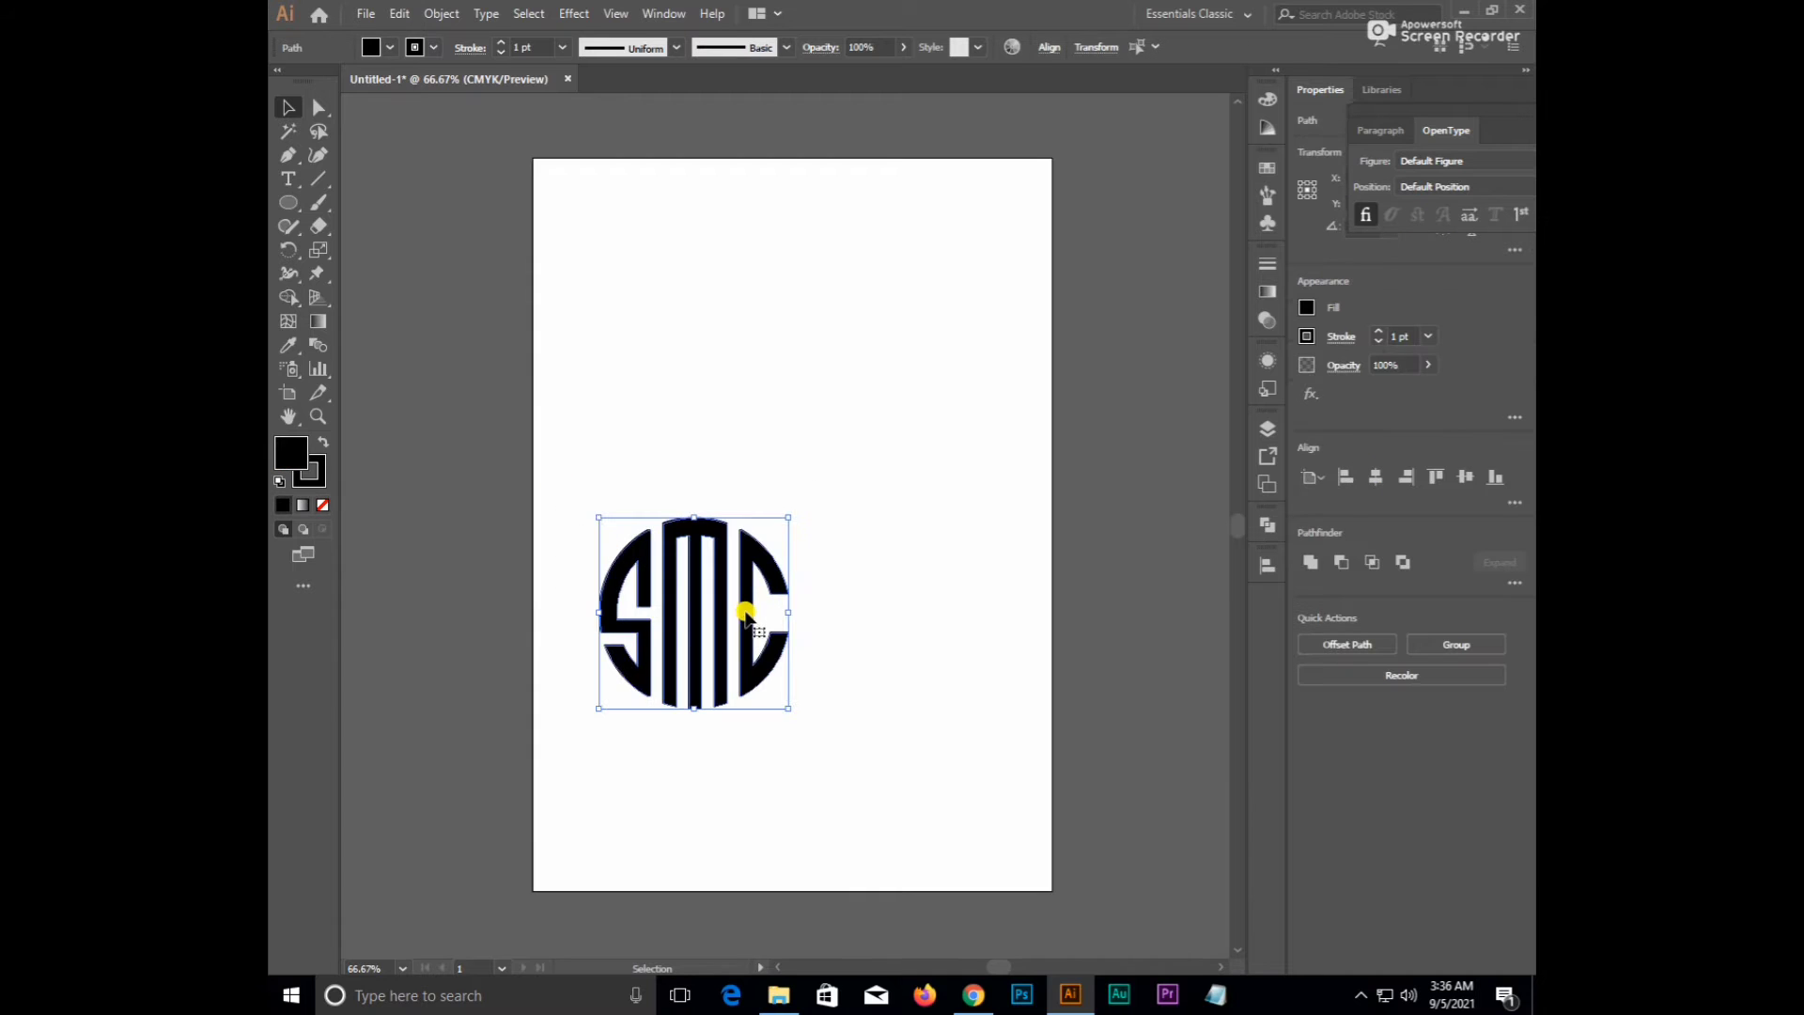
# - Test moving the SMC logo and its S shape, undoing the S shift
pyautogui.moveTo(746, 617); pyautogui.dragTo(816, 473)
pyautogui.click(743, 501)
pyautogui.scroll(3, 742, 501)
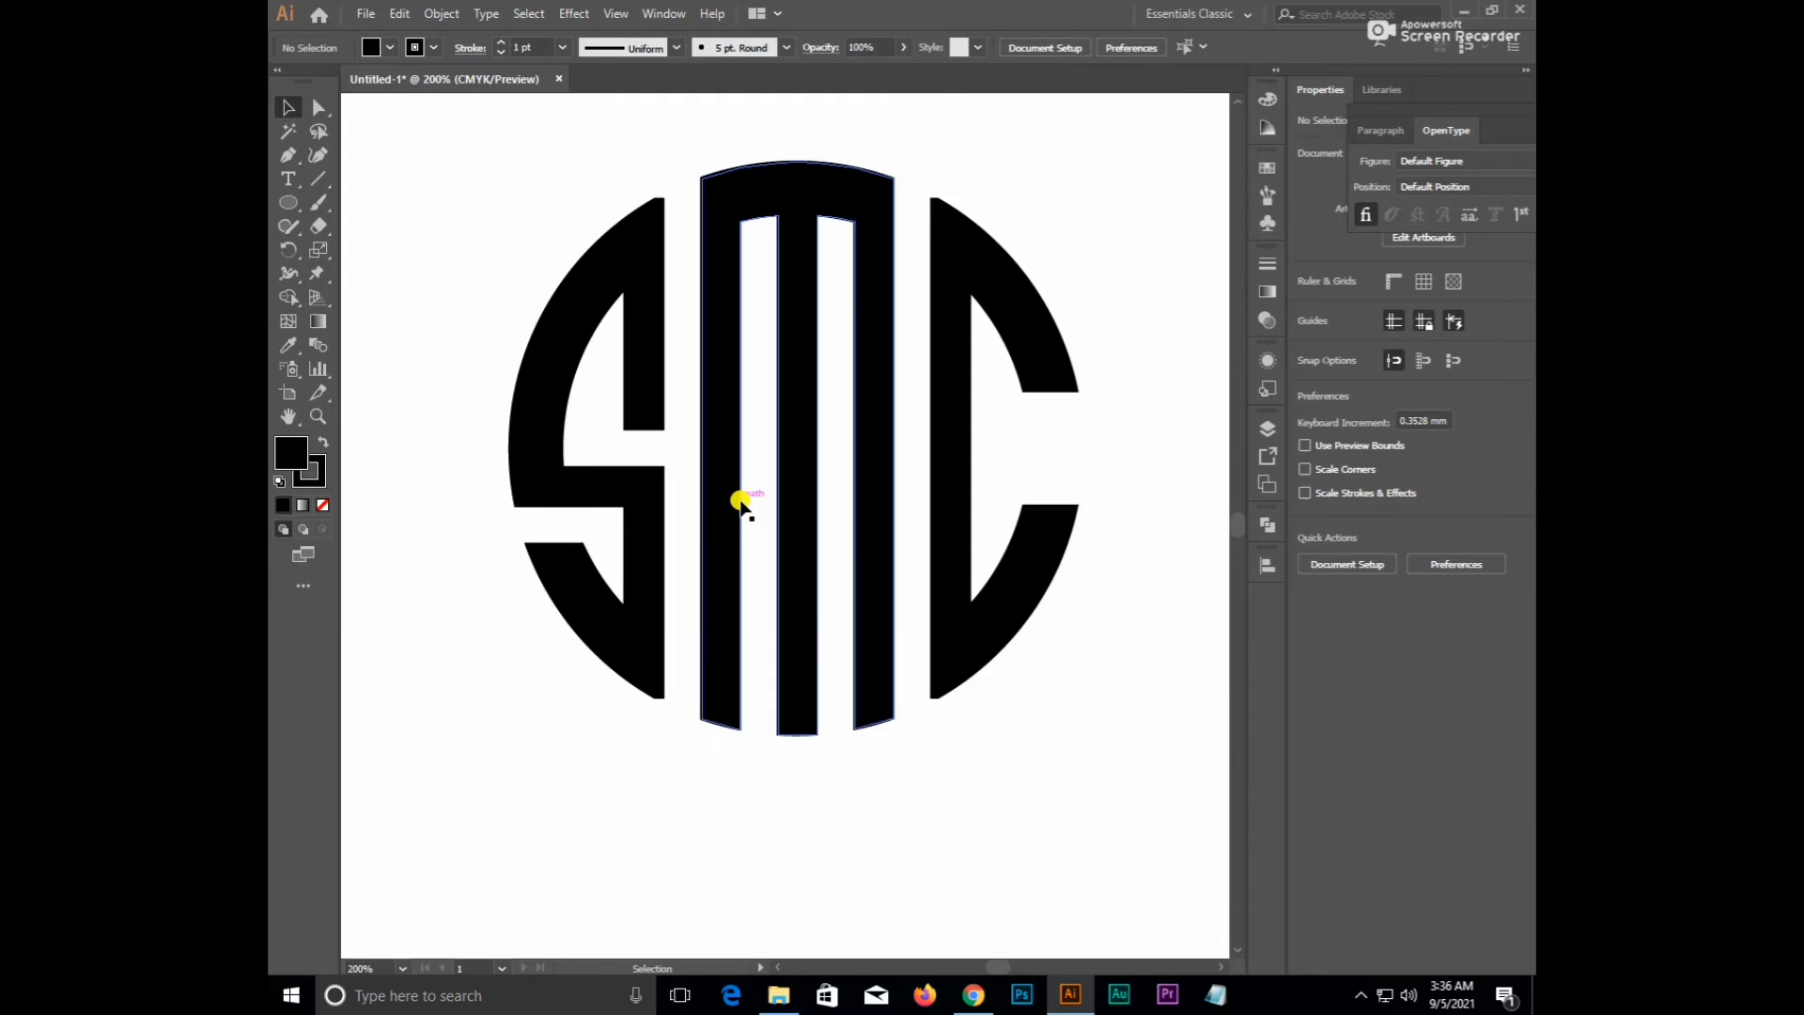
pyautogui.moveTo(676, 527); pyautogui.dragTo(664, 596)
pyautogui.moveTo(544, 414); pyautogui.dragTo(490, 427)
pyautogui.hotkey('ctrl', 'z')
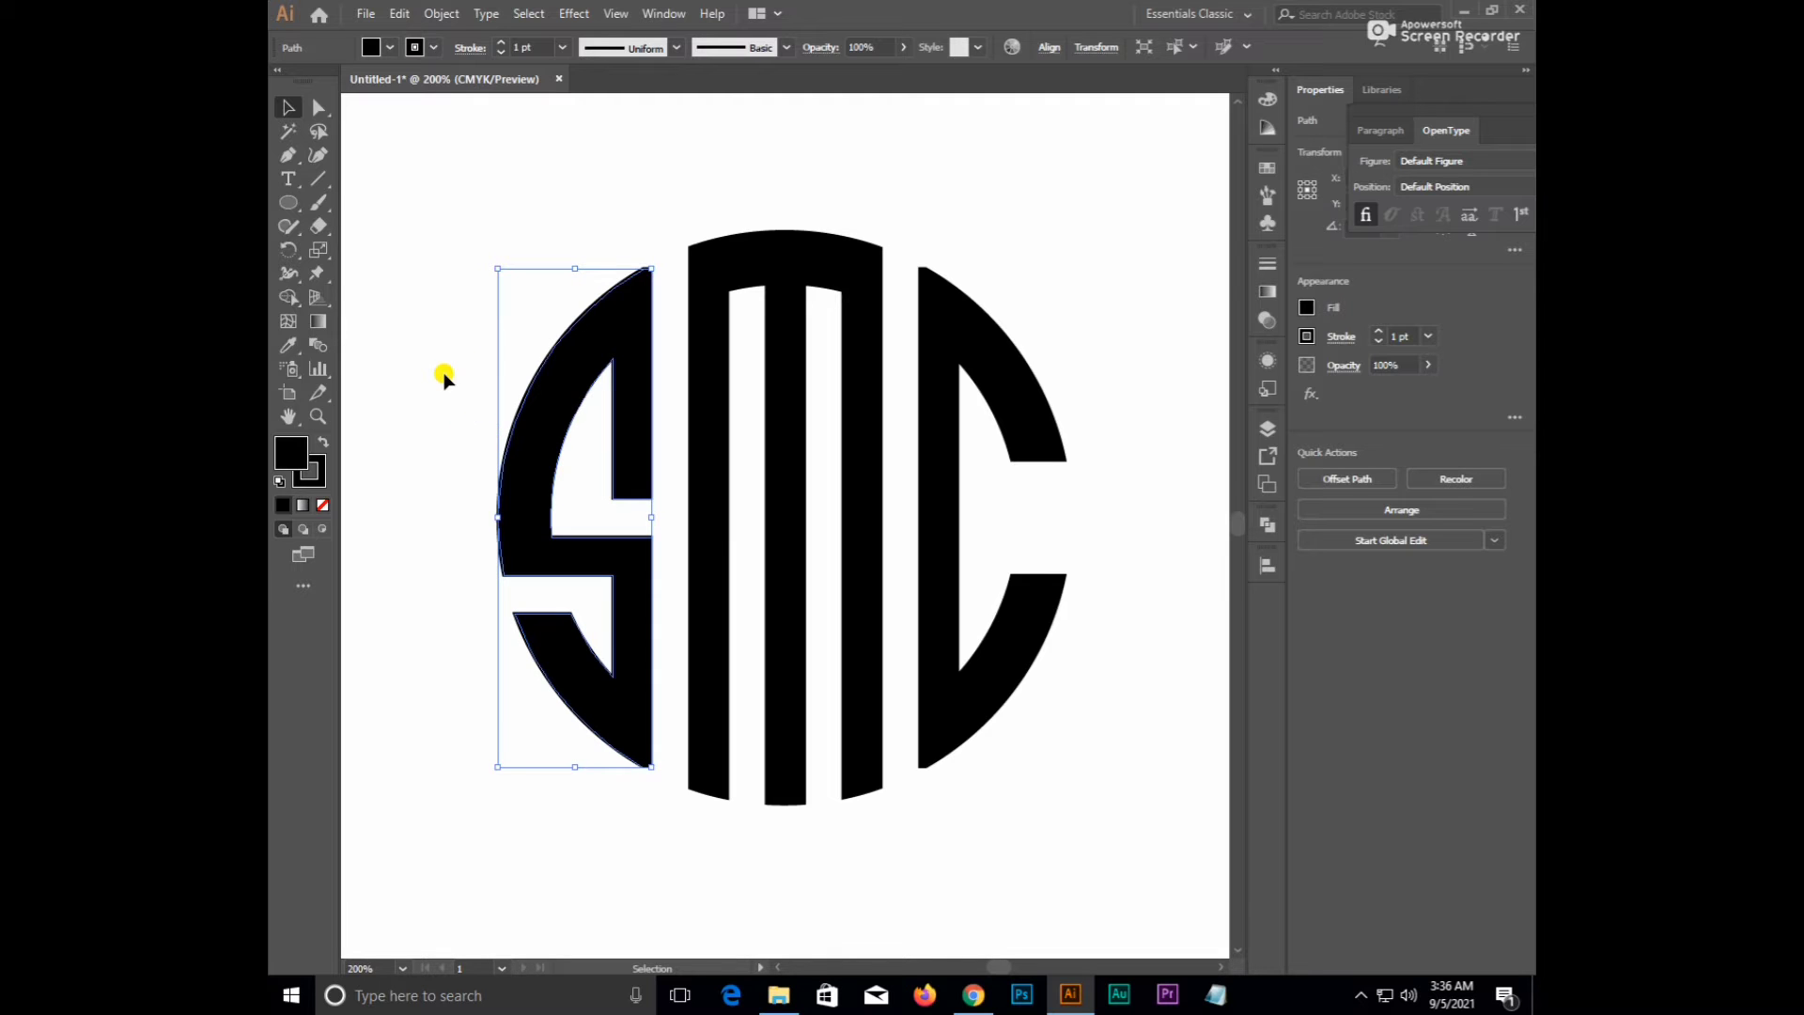
pyautogui.click(444, 376)
pyautogui.scroll(-1, 445, 376)
# - Select all the SMC letter pieces and combine them into one shape
pyautogui.click(523, 375)
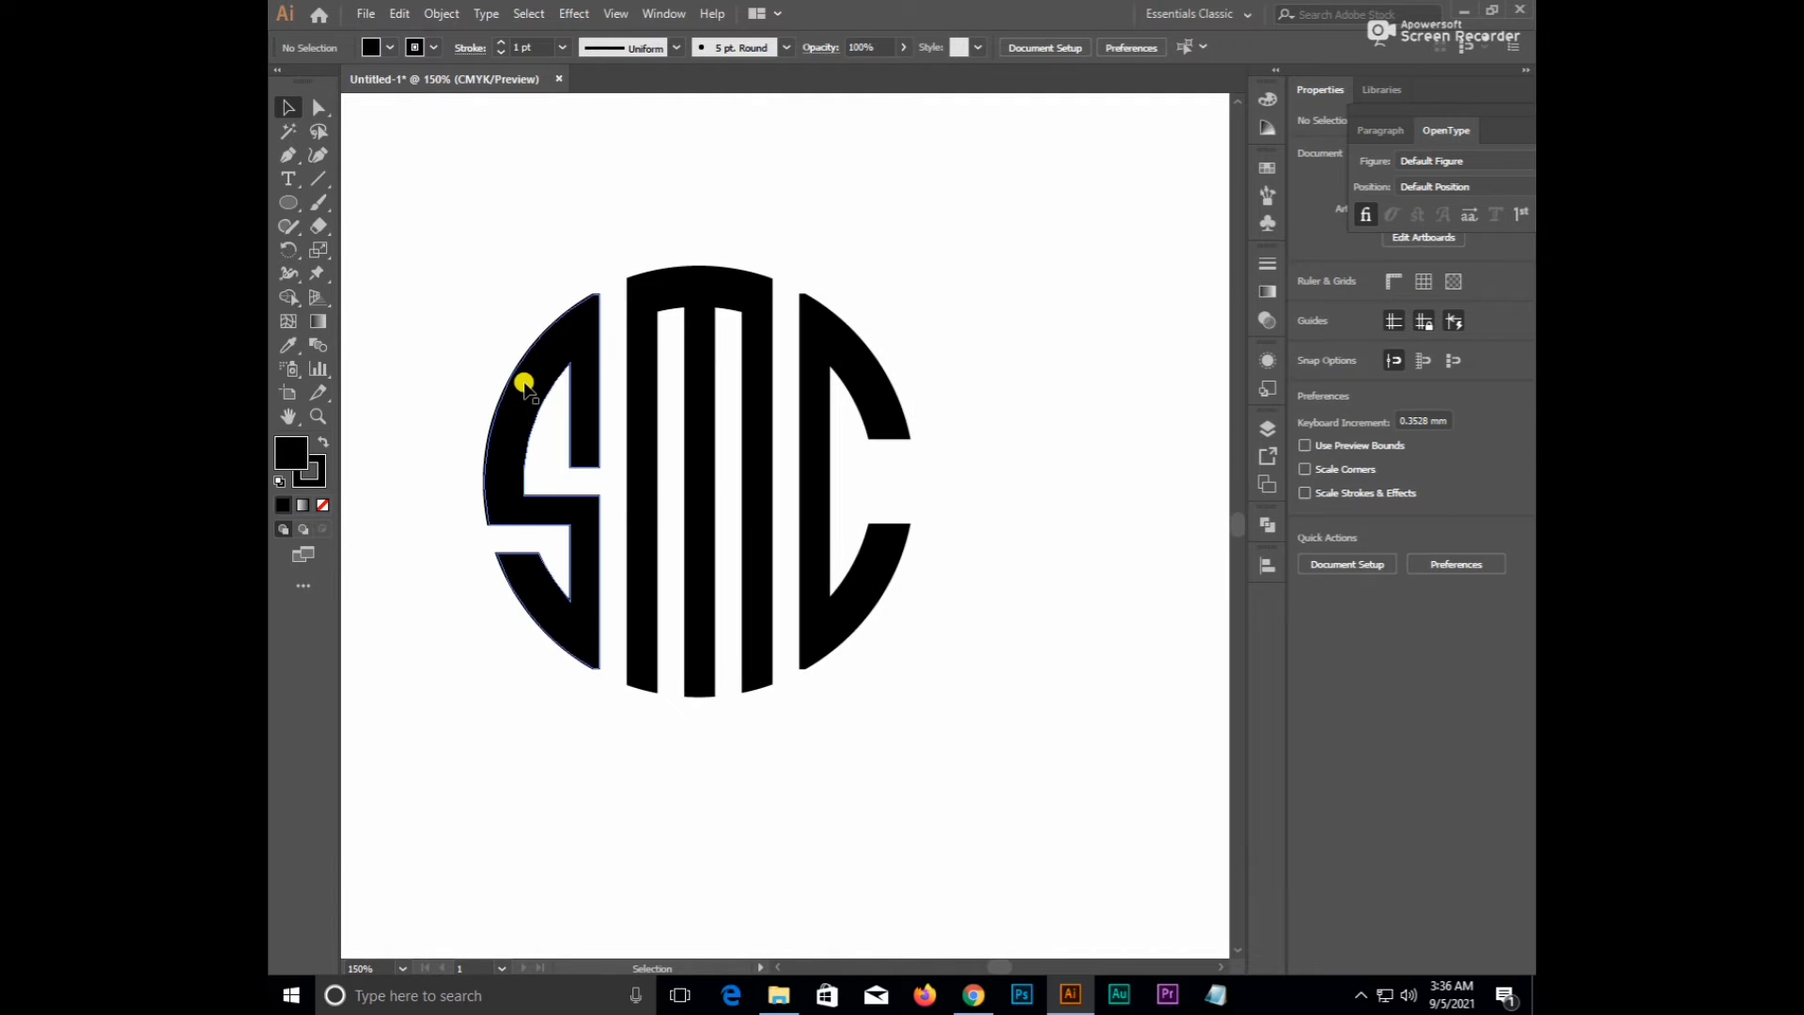
pyautogui.rightClick(523, 379)
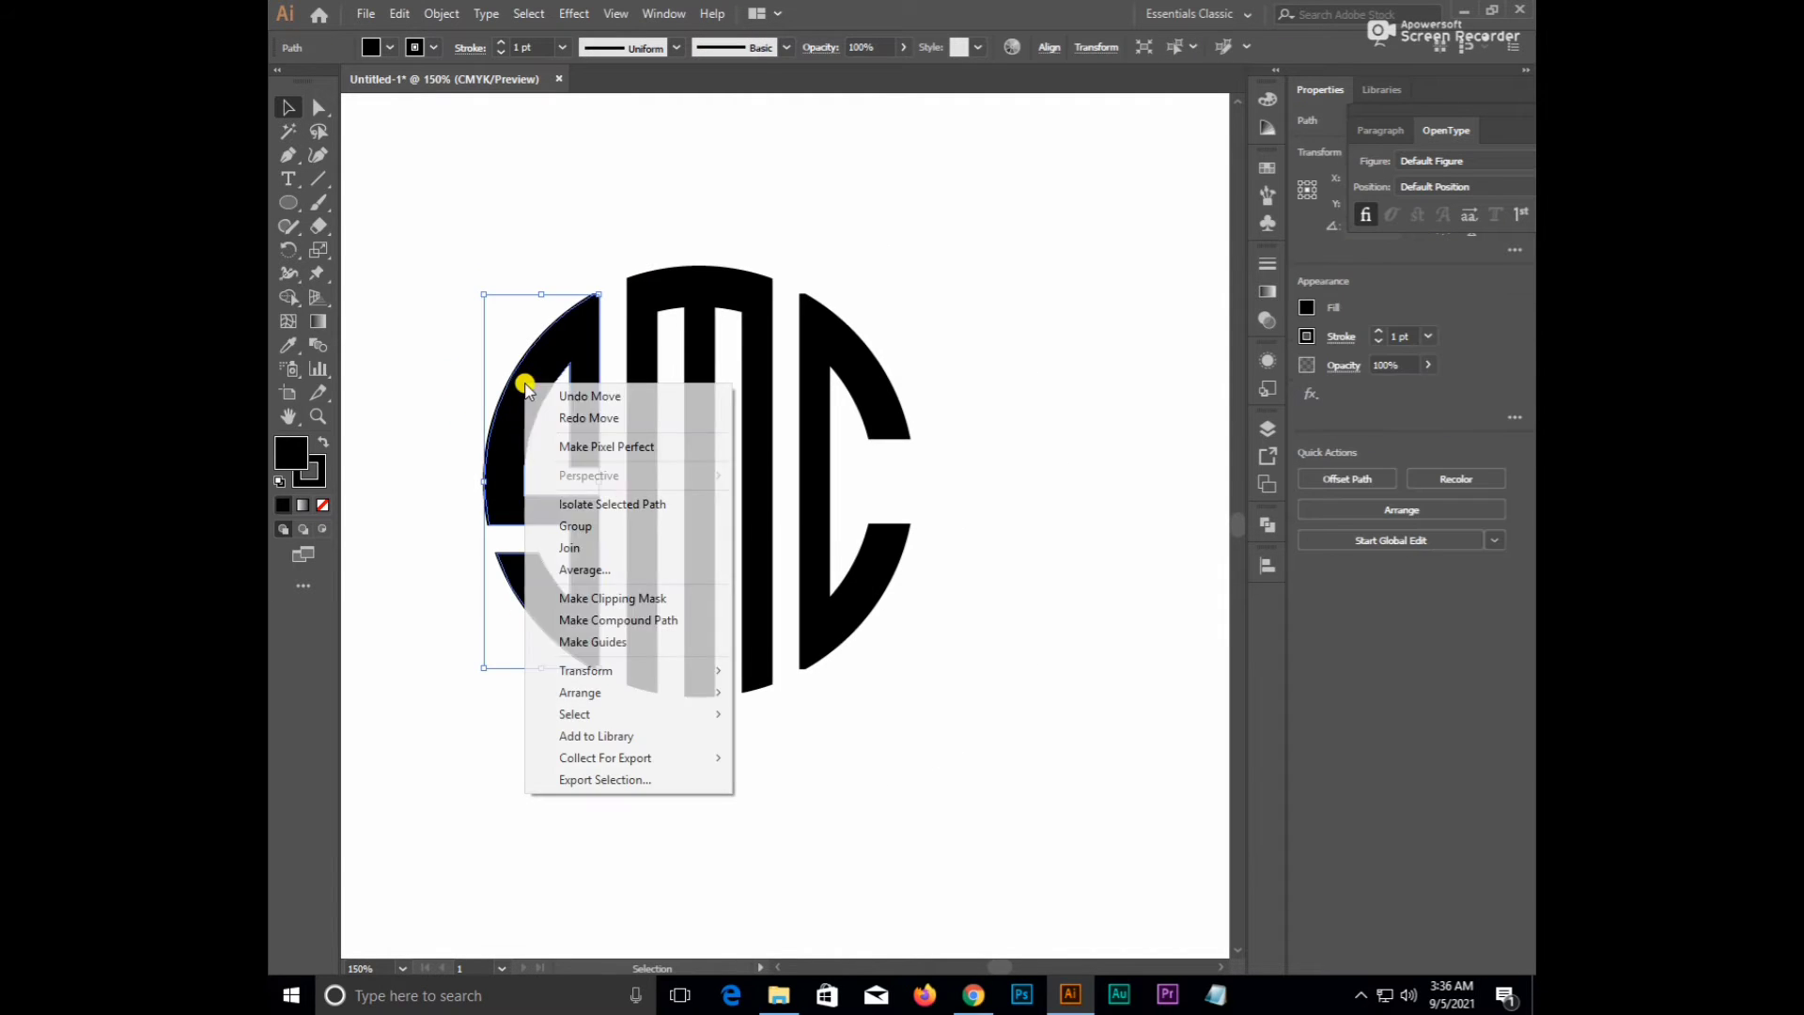
pyautogui.click(432, 422)
pyautogui.scroll(-1, 470, 618)
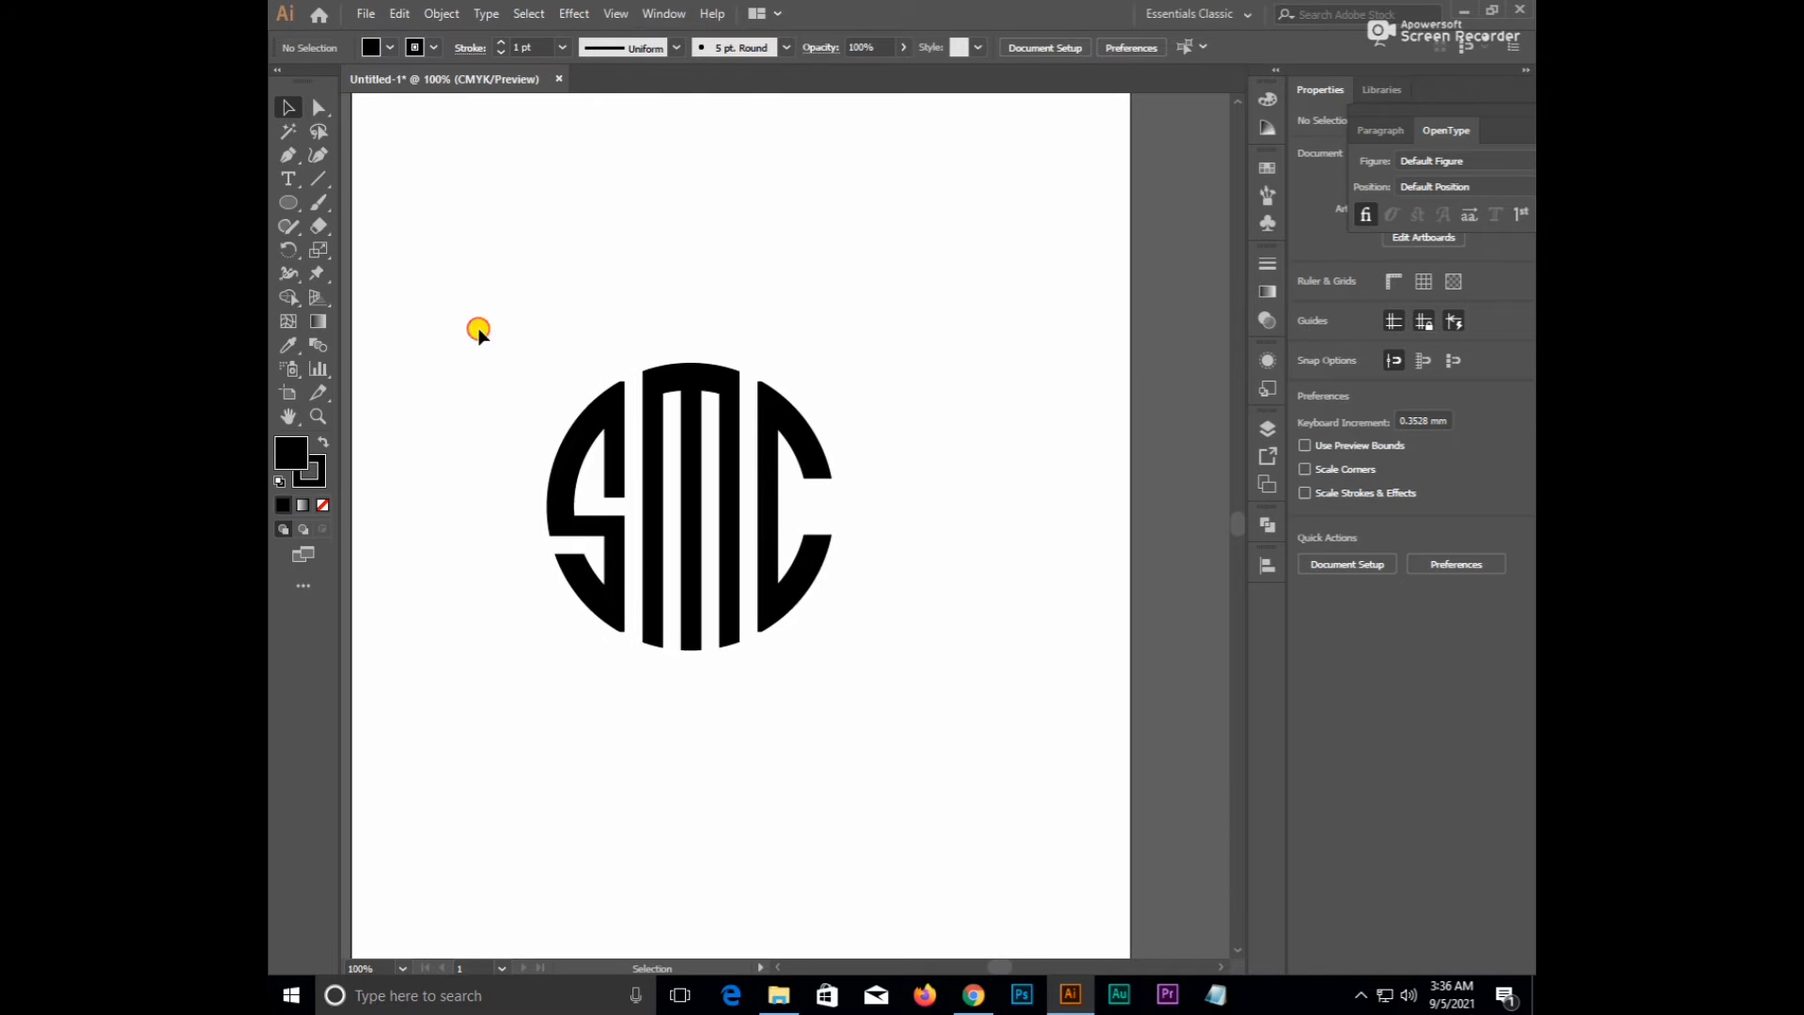
pyautogui.moveTo(475, 331); pyautogui.dragTo(968, 657)
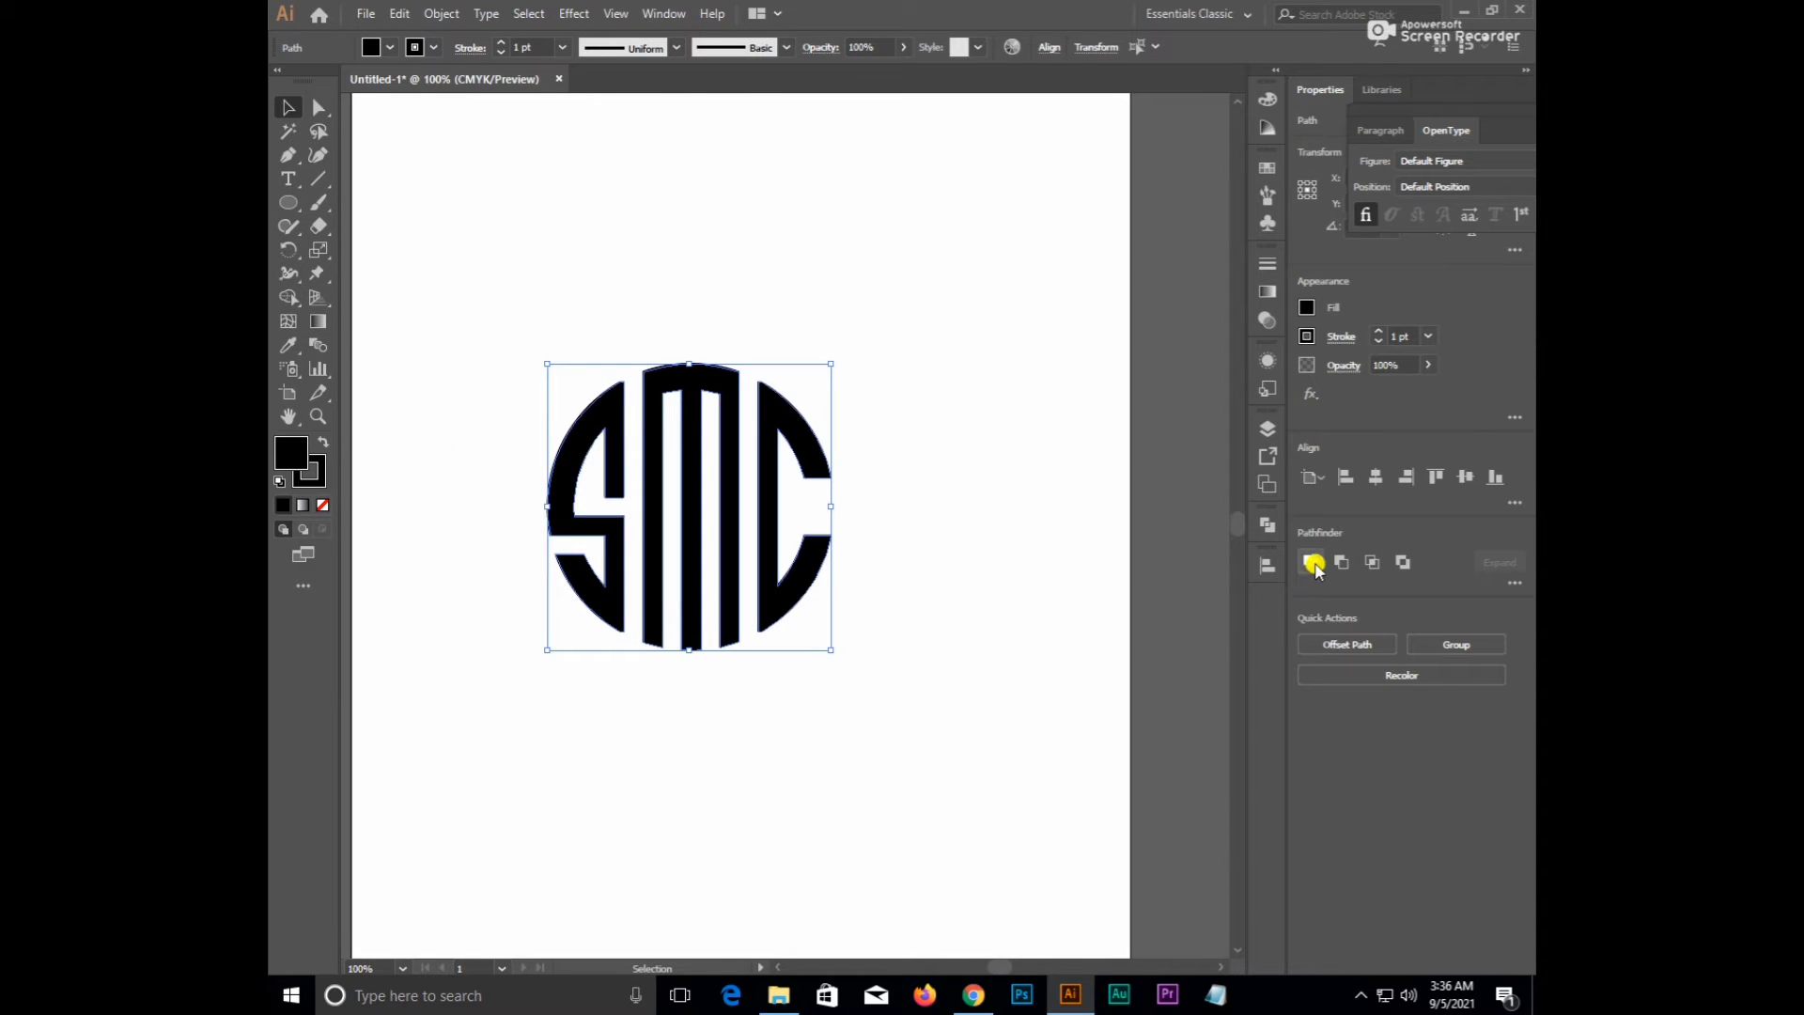
pyautogui.click(1313, 563)
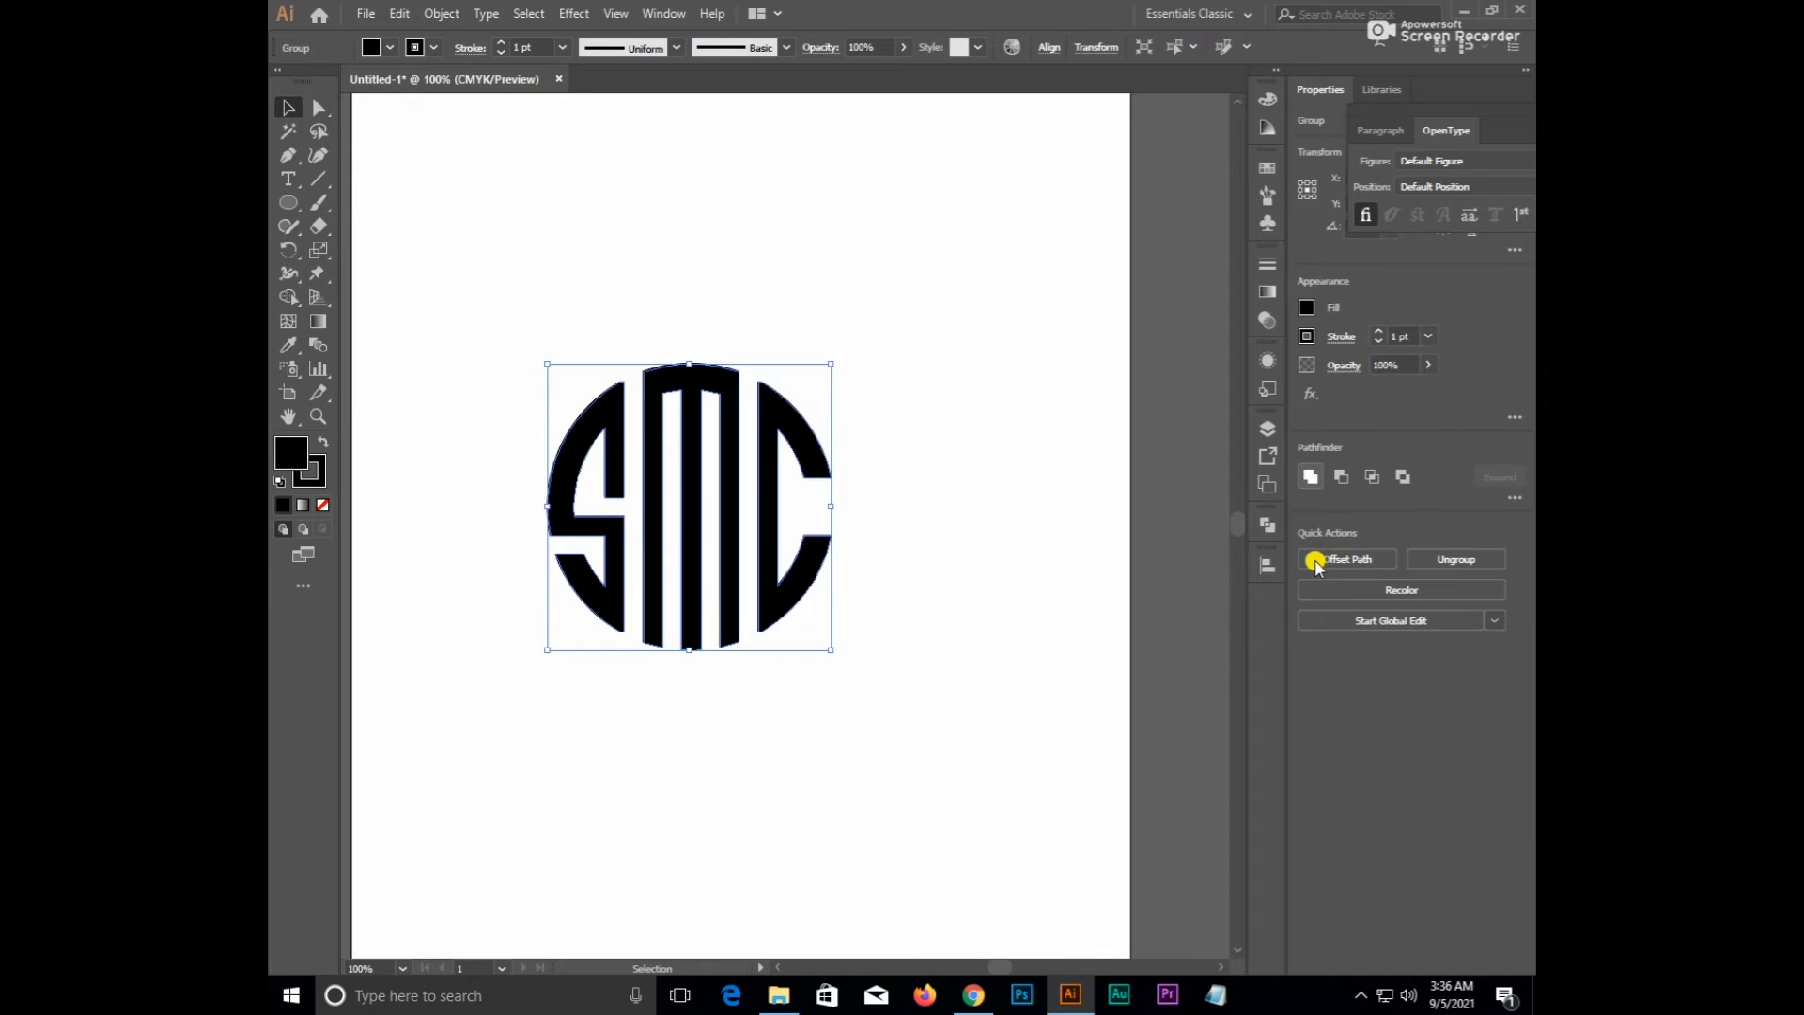
# - Try moving the combined logo right, then undo it to restore its position
pyautogui.click(876, 526)
pyautogui.moveTo(763, 472); pyautogui.dragTo(840, 505)
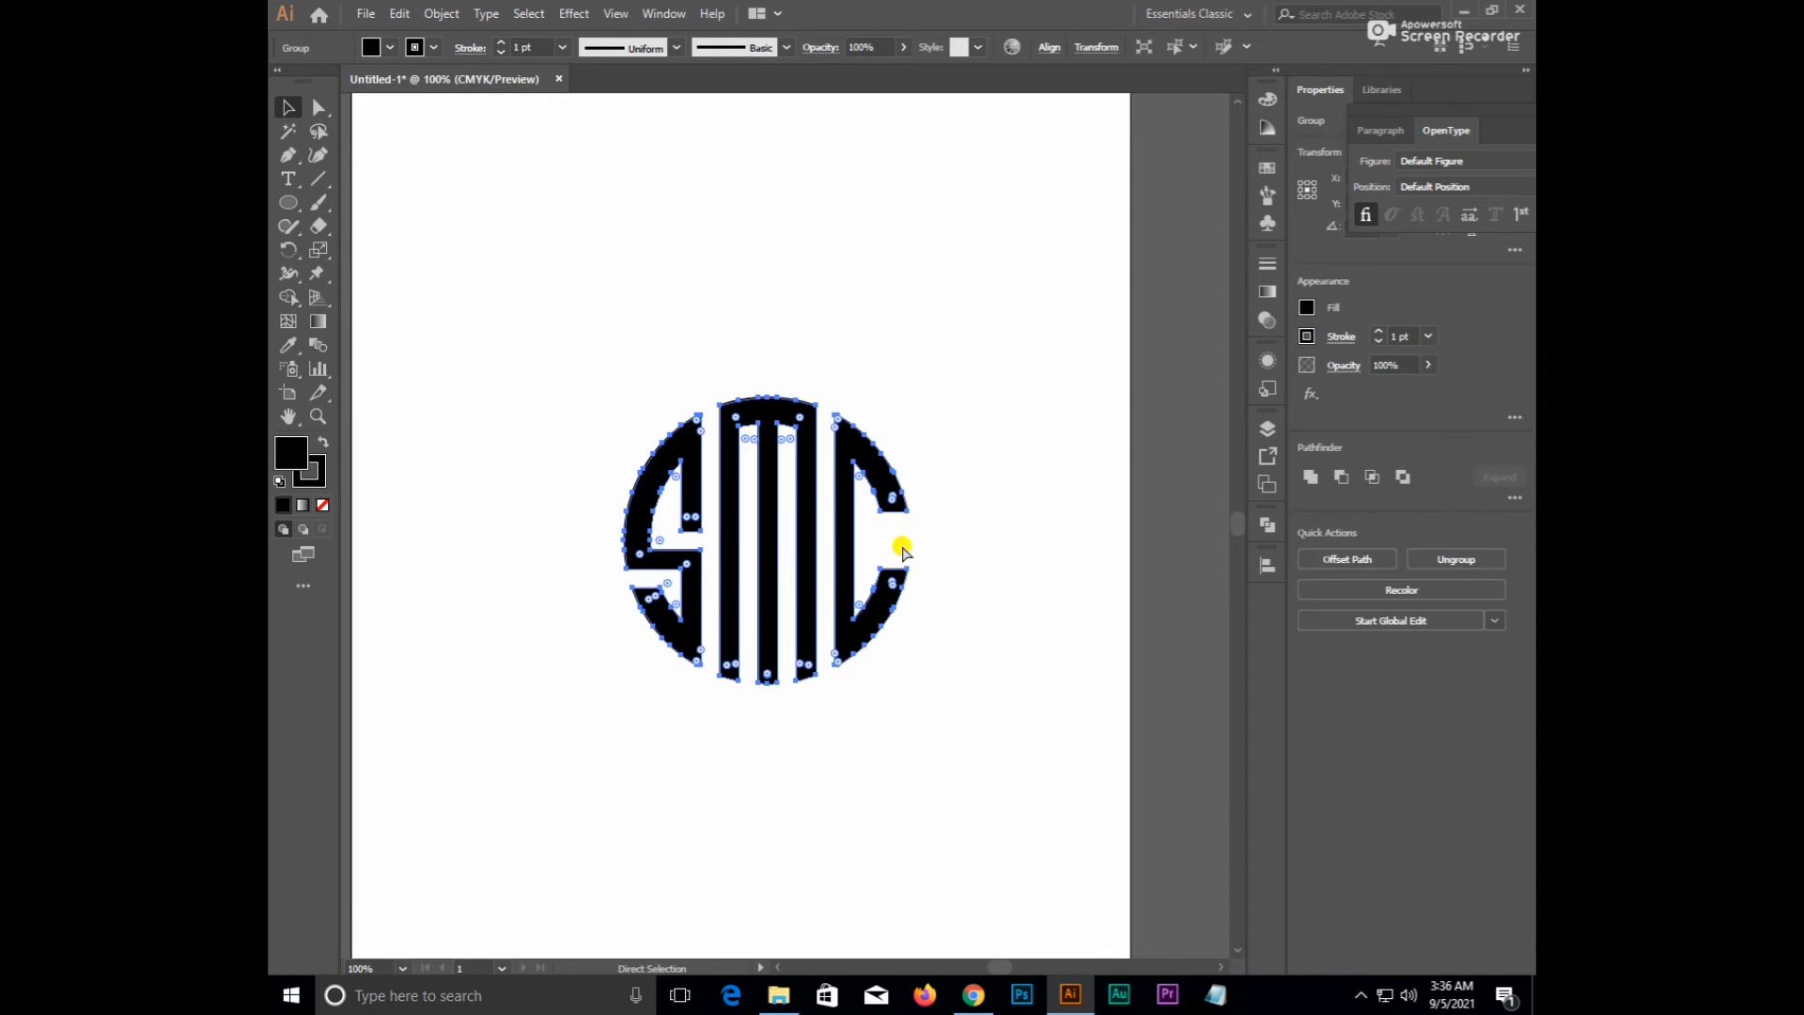
pyautogui.hotkey('ctrl', 'z')
pyautogui.click(944, 498)
# - Expand the logo's fill and stroke, then unite all its parts with Pathfinder
pyautogui.click(728, 440)
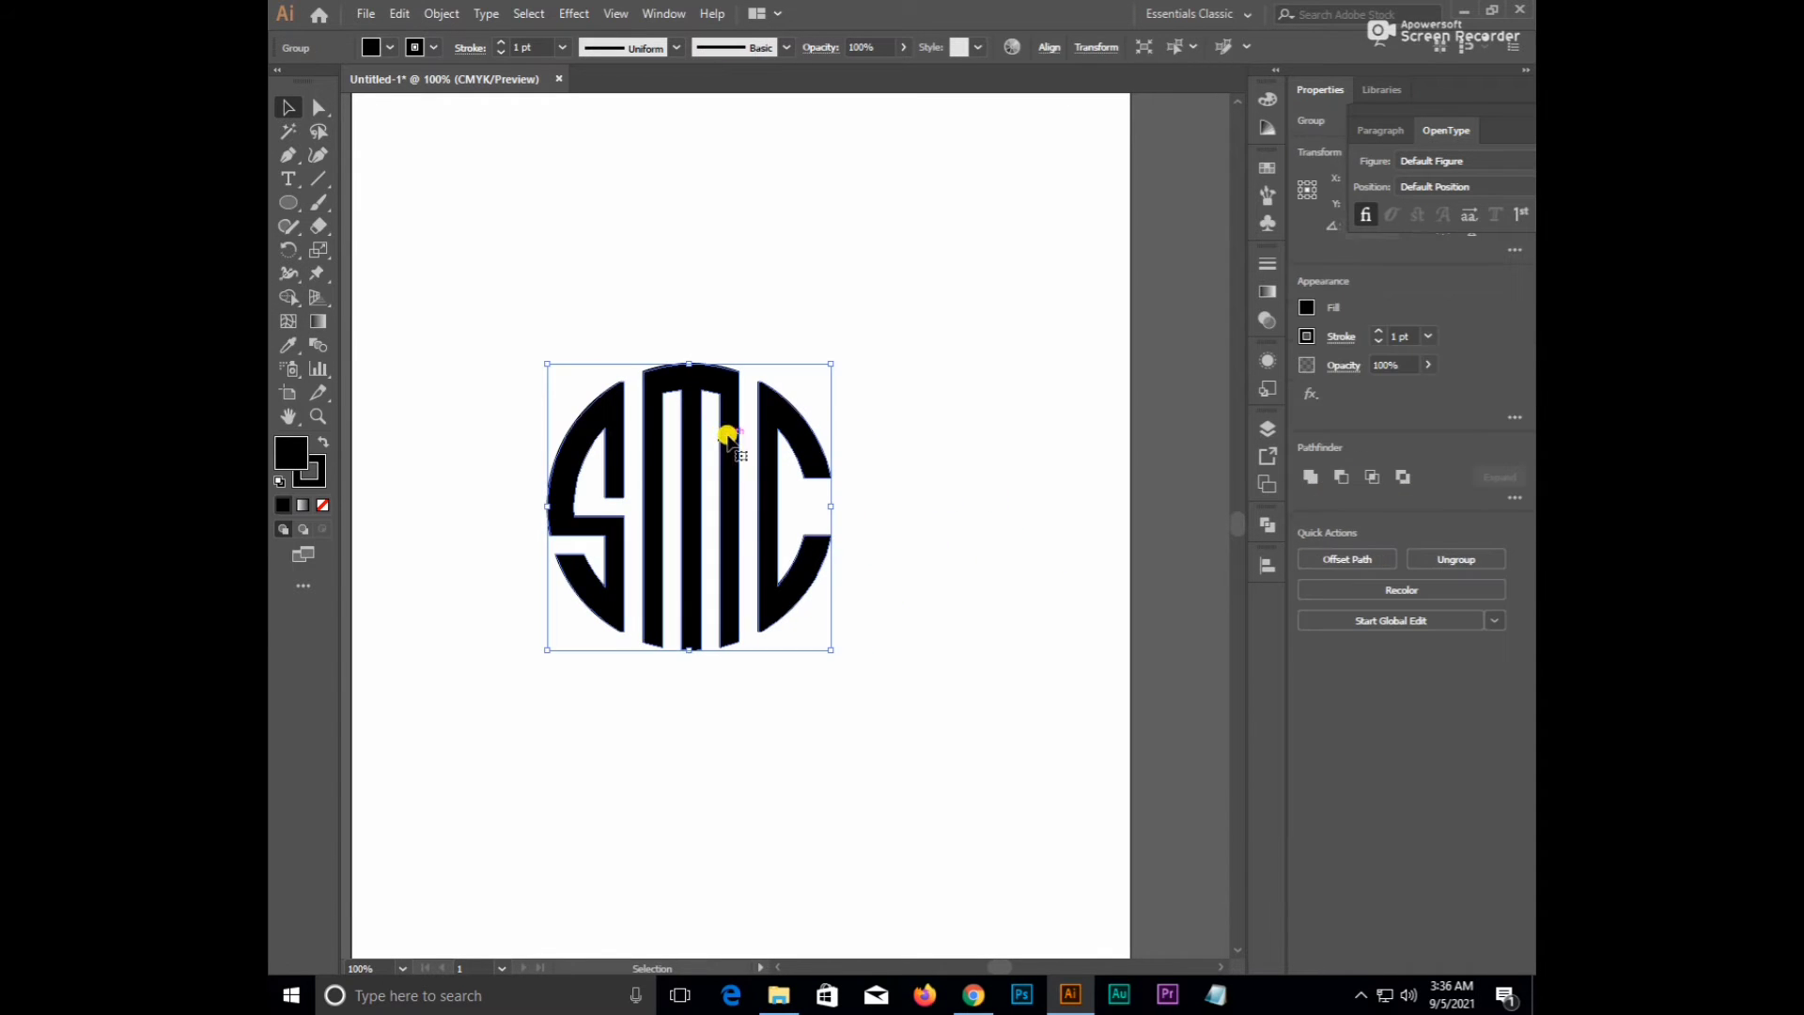
pyautogui.click(435, 11)
pyautogui.click(483, 224)
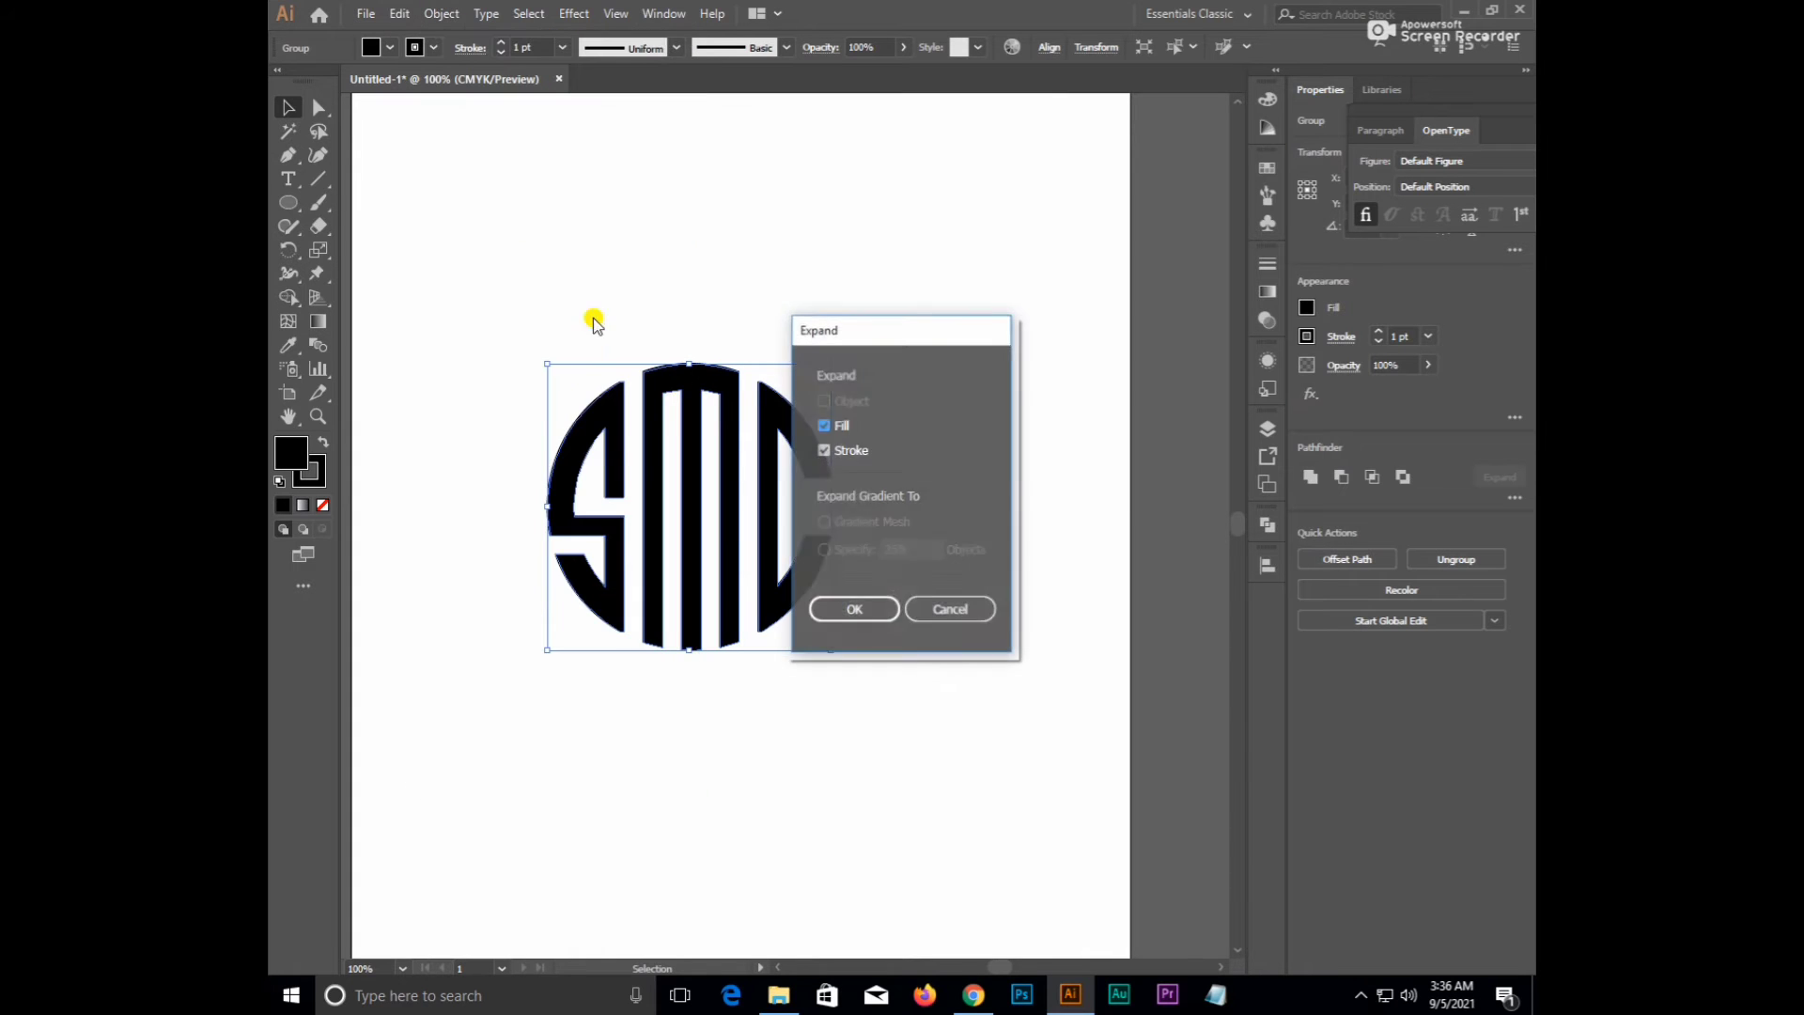
pyautogui.press('Return')
pyautogui.moveTo(800, 273); pyautogui.dragTo(628, 508)
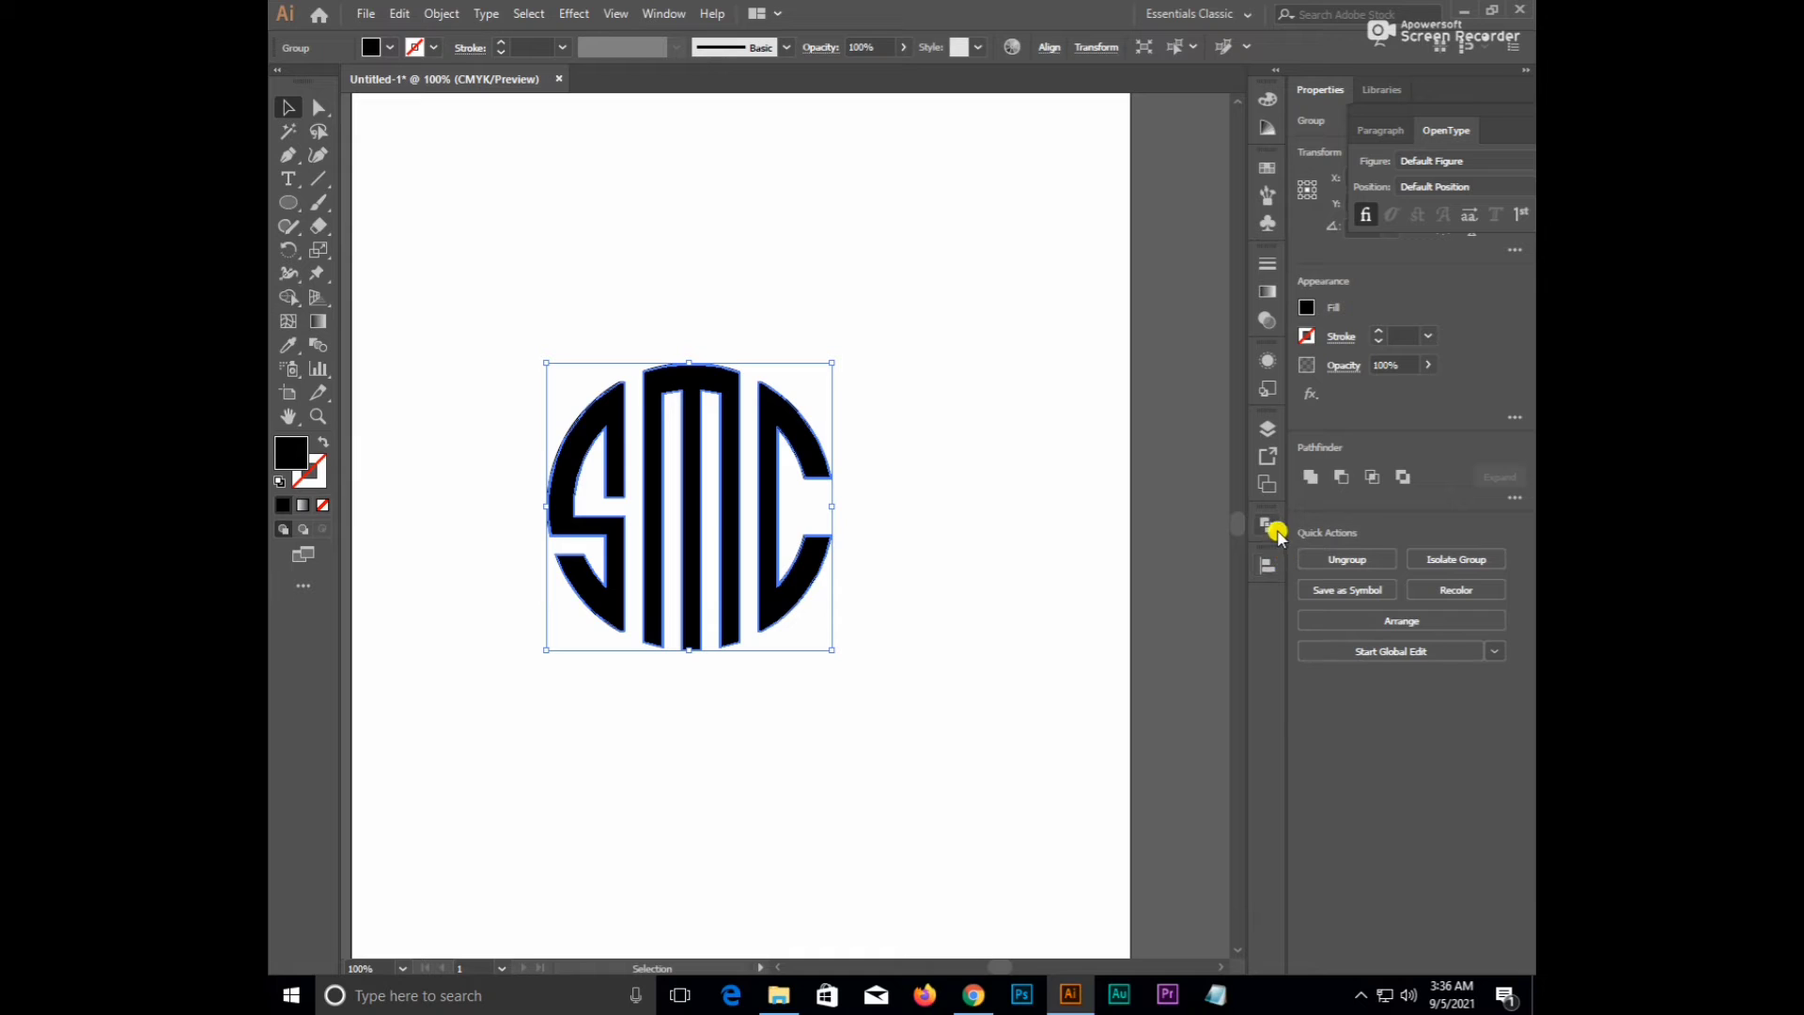
pyautogui.click(1311, 476)
pyautogui.click(977, 515)
# - Move the merged SMC logo right to the page's horizontal centre
pyautogui.moveTo(931, 567); pyautogui.dragTo(1031, 601)
pyautogui.scroll(2, 770, 523)
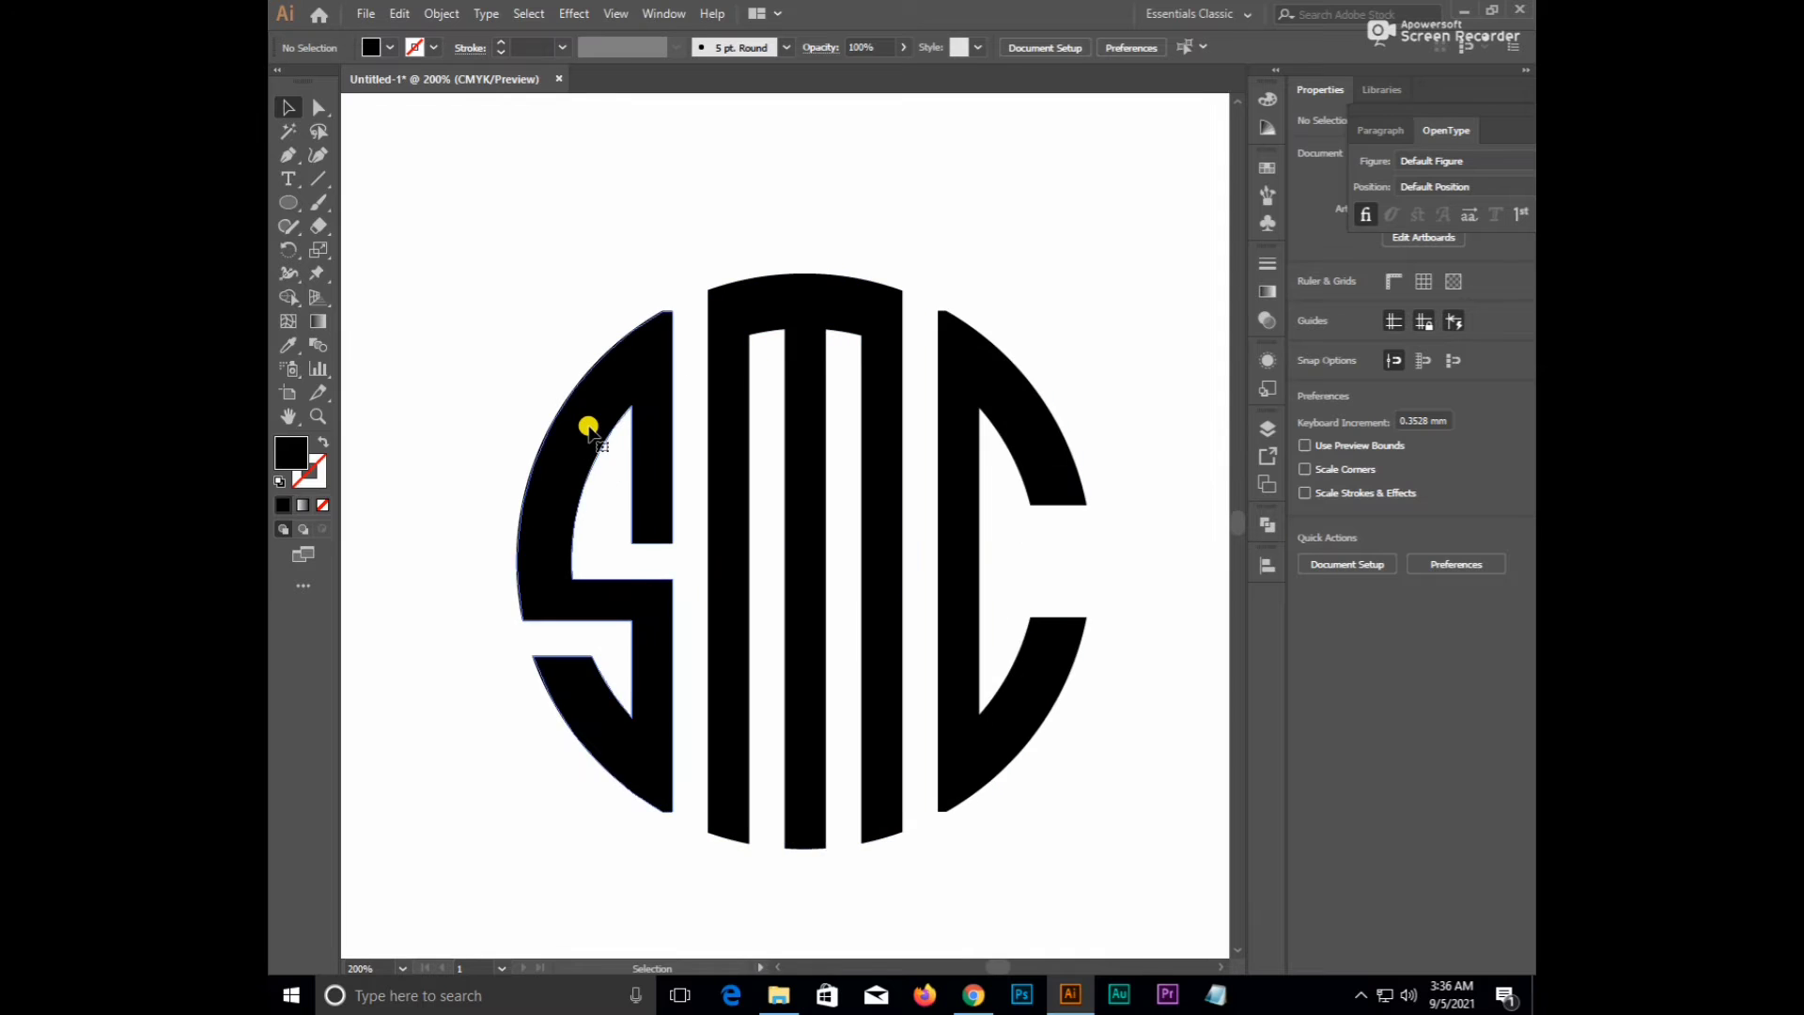
pyautogui.click(588, 419)
pyautogui.scroll(-3, 588, 419)
pyautogui.click(692, 685)
pyautogui.moveTo(668, 552); pyautogui.dragTo(849, 569)
pyautogui.click(844, 636)
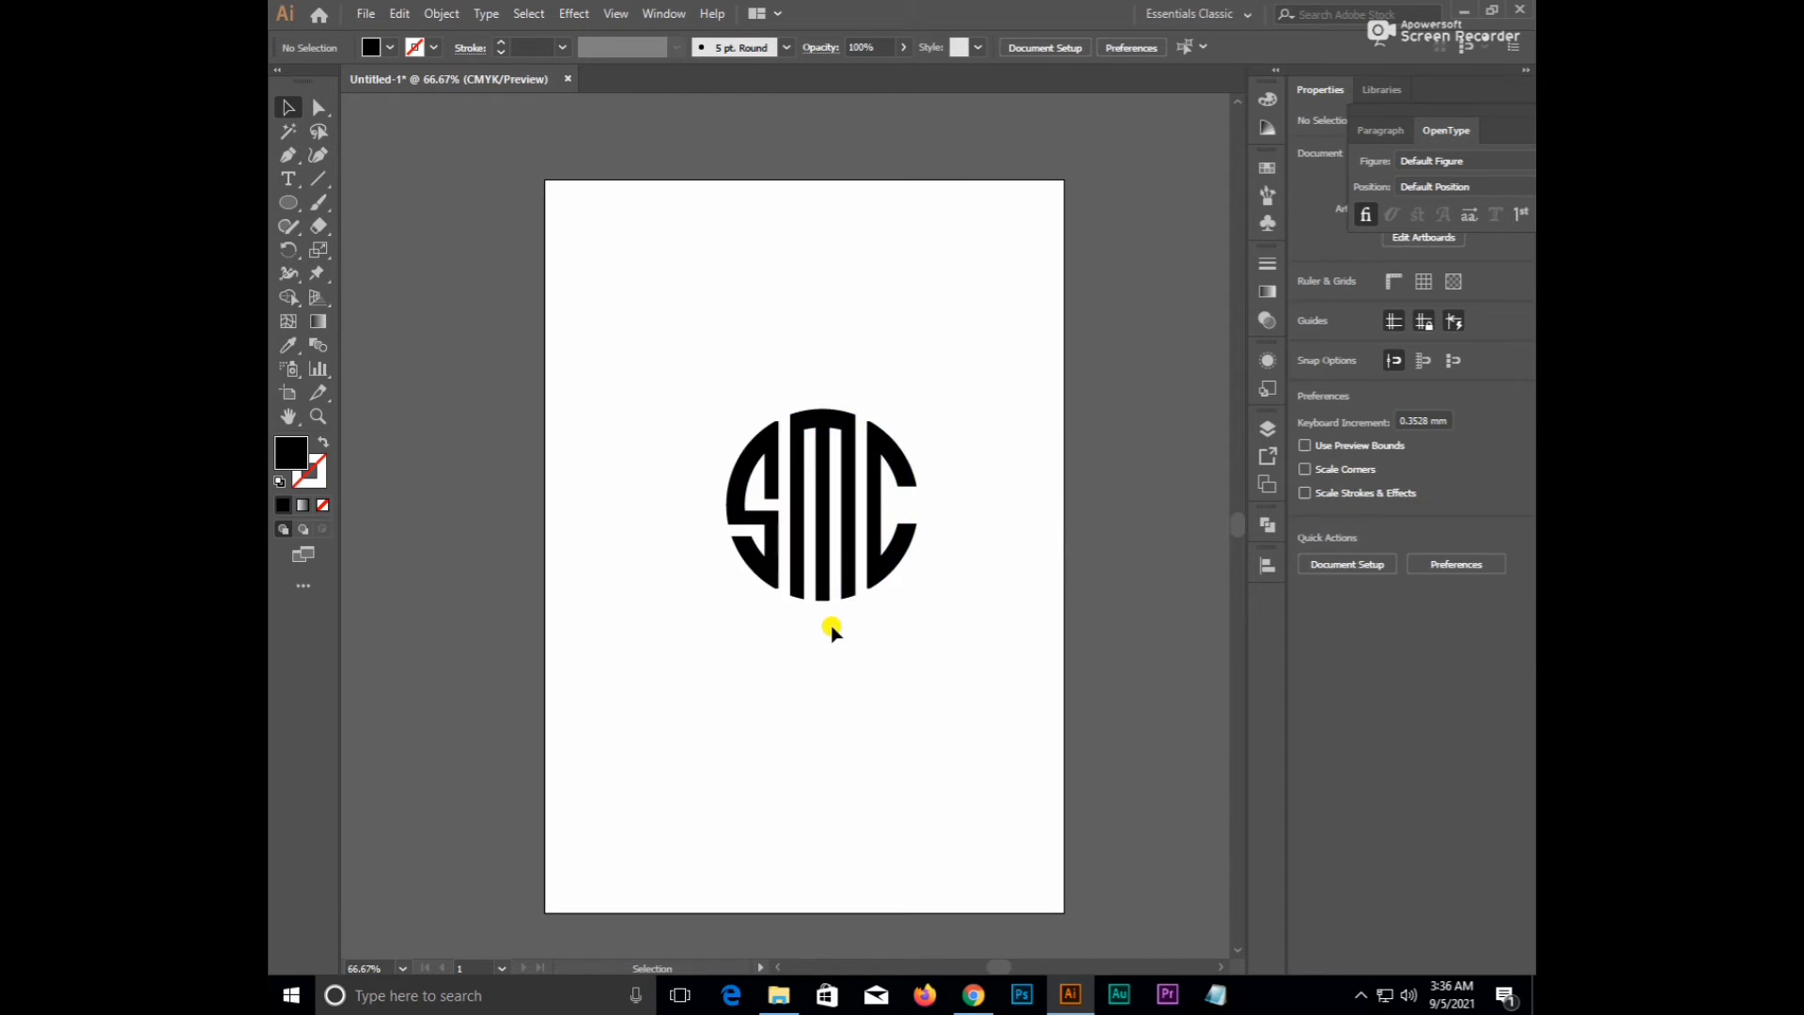
pyautogui.scroll(1, 848, 630)
pyautogui.moveTo(831, 639); pyautogui.dragTo(823, 548)
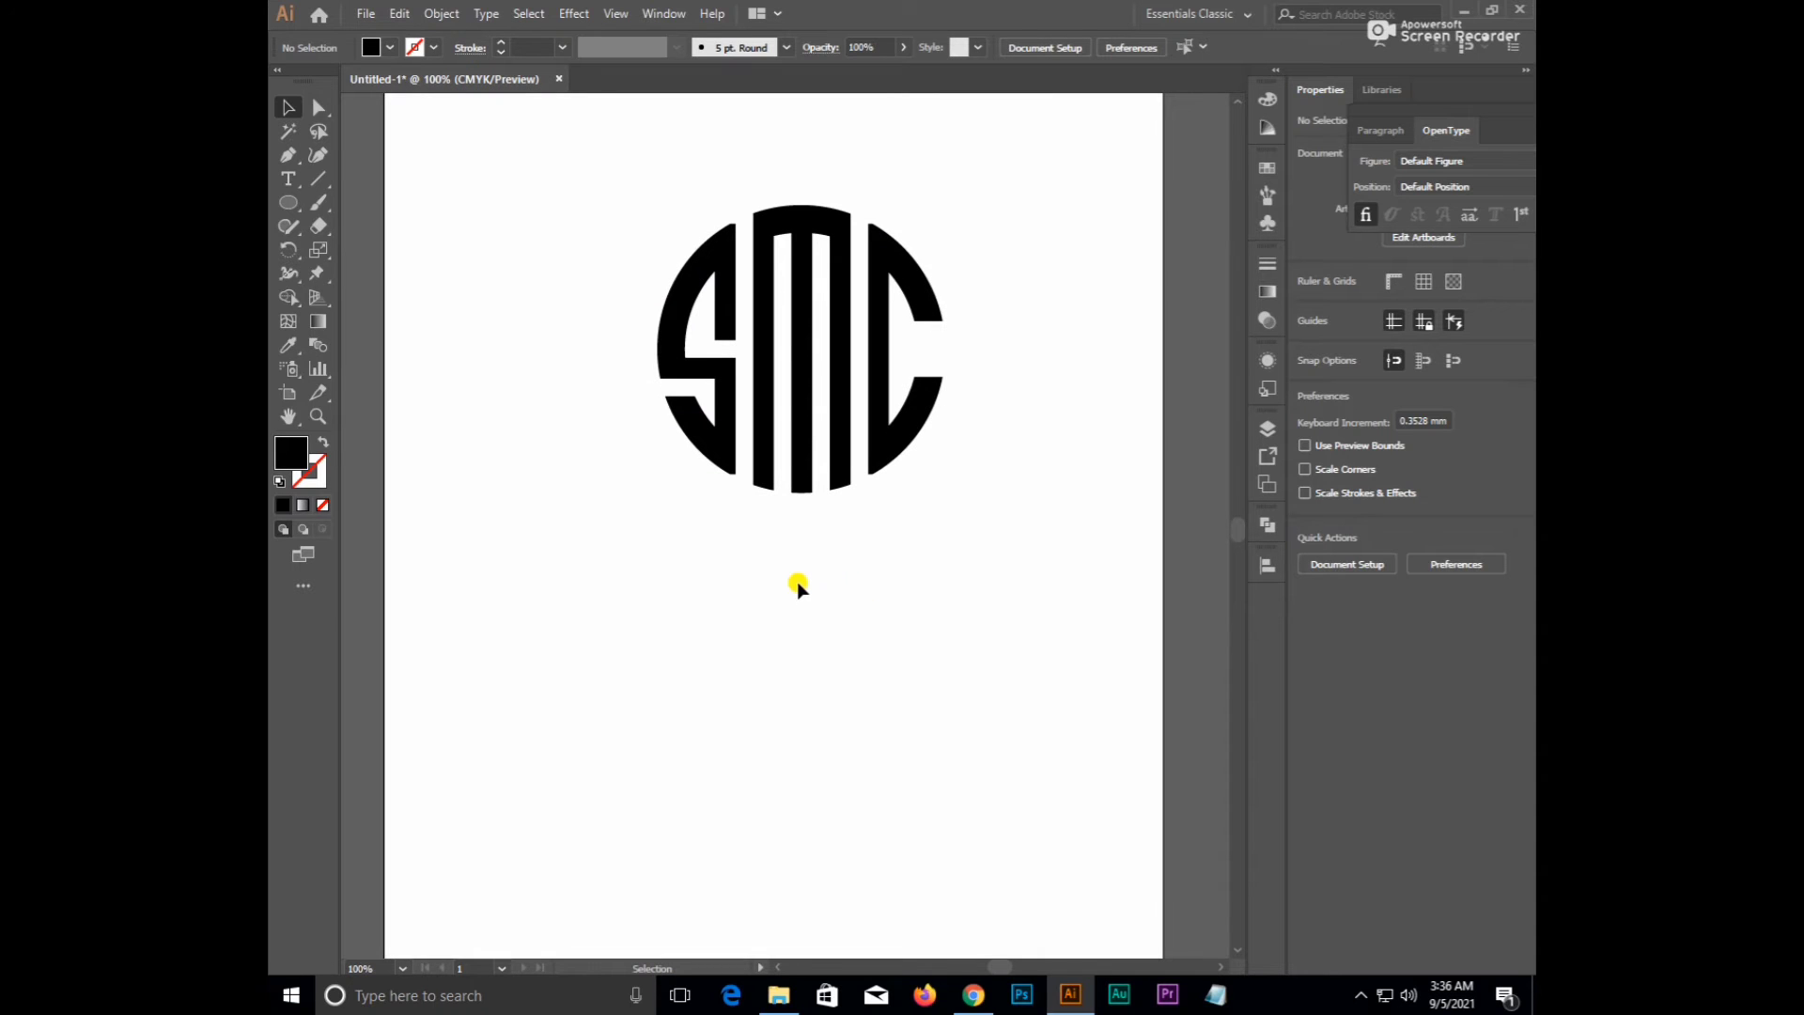
# - Type the name line below the logo and scale it to about 33 pt underneath
pyautogui.press('t')
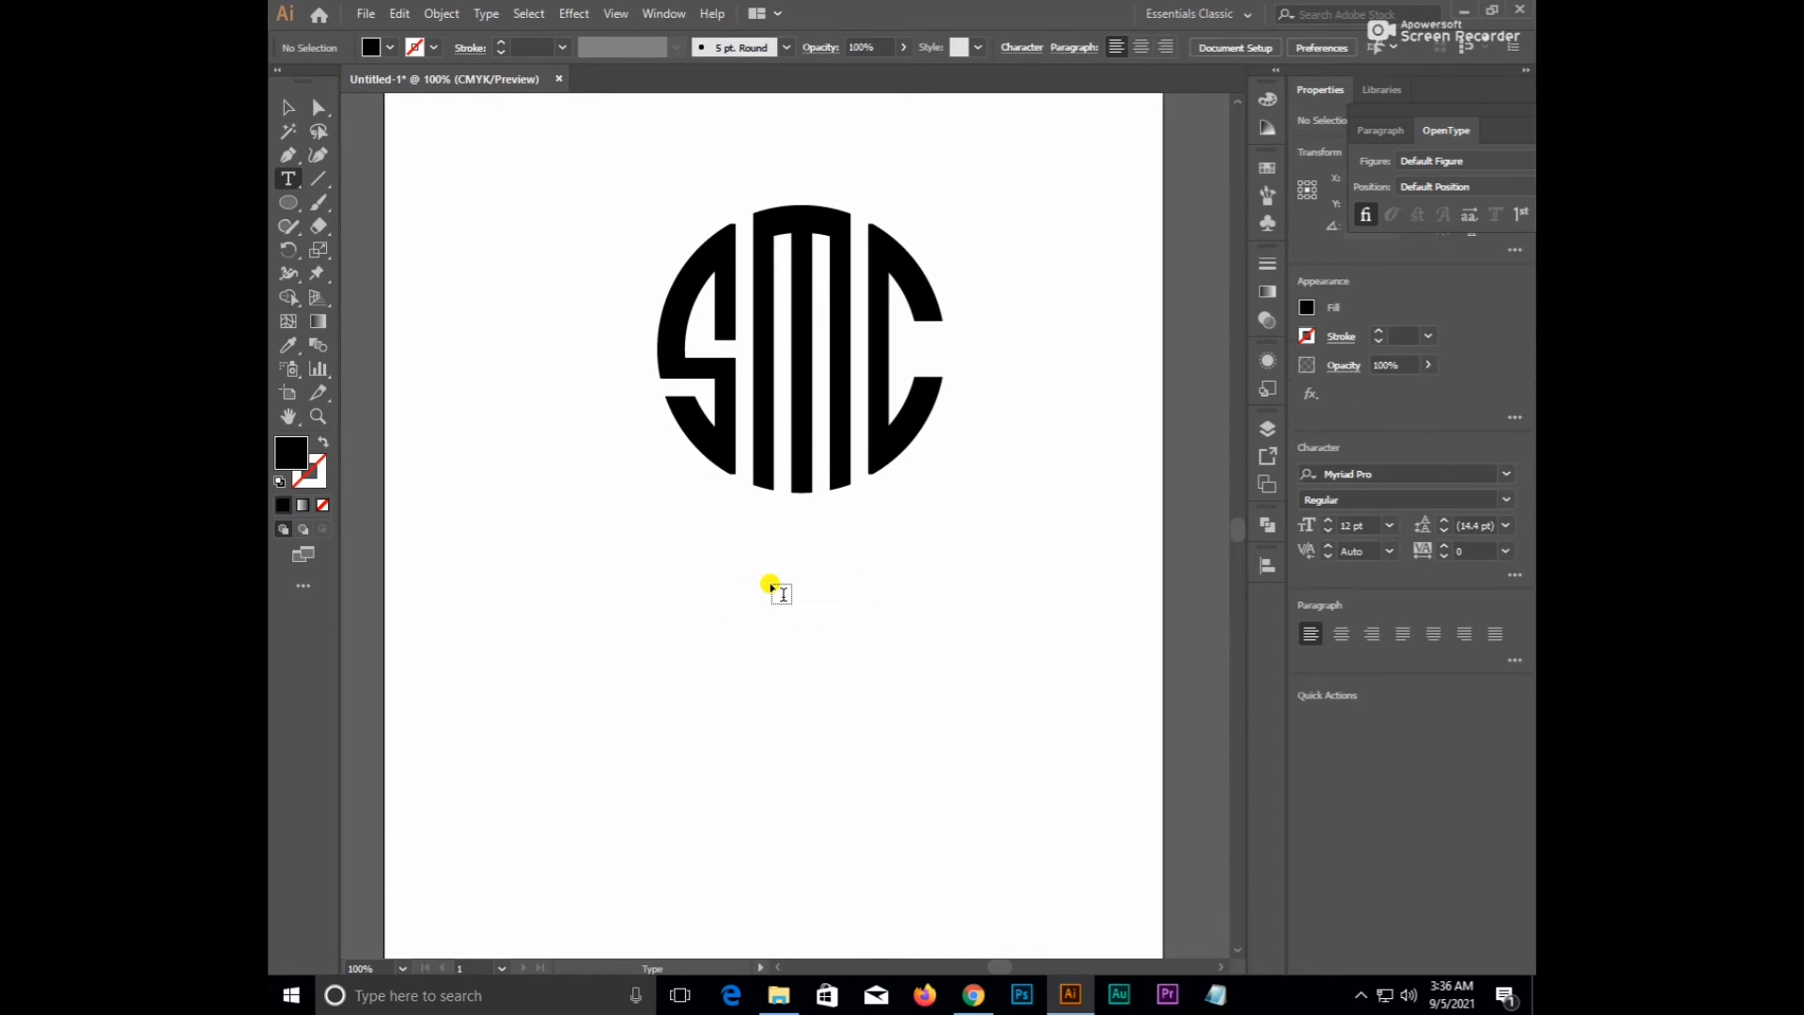
pyautogui.click(770, 584)
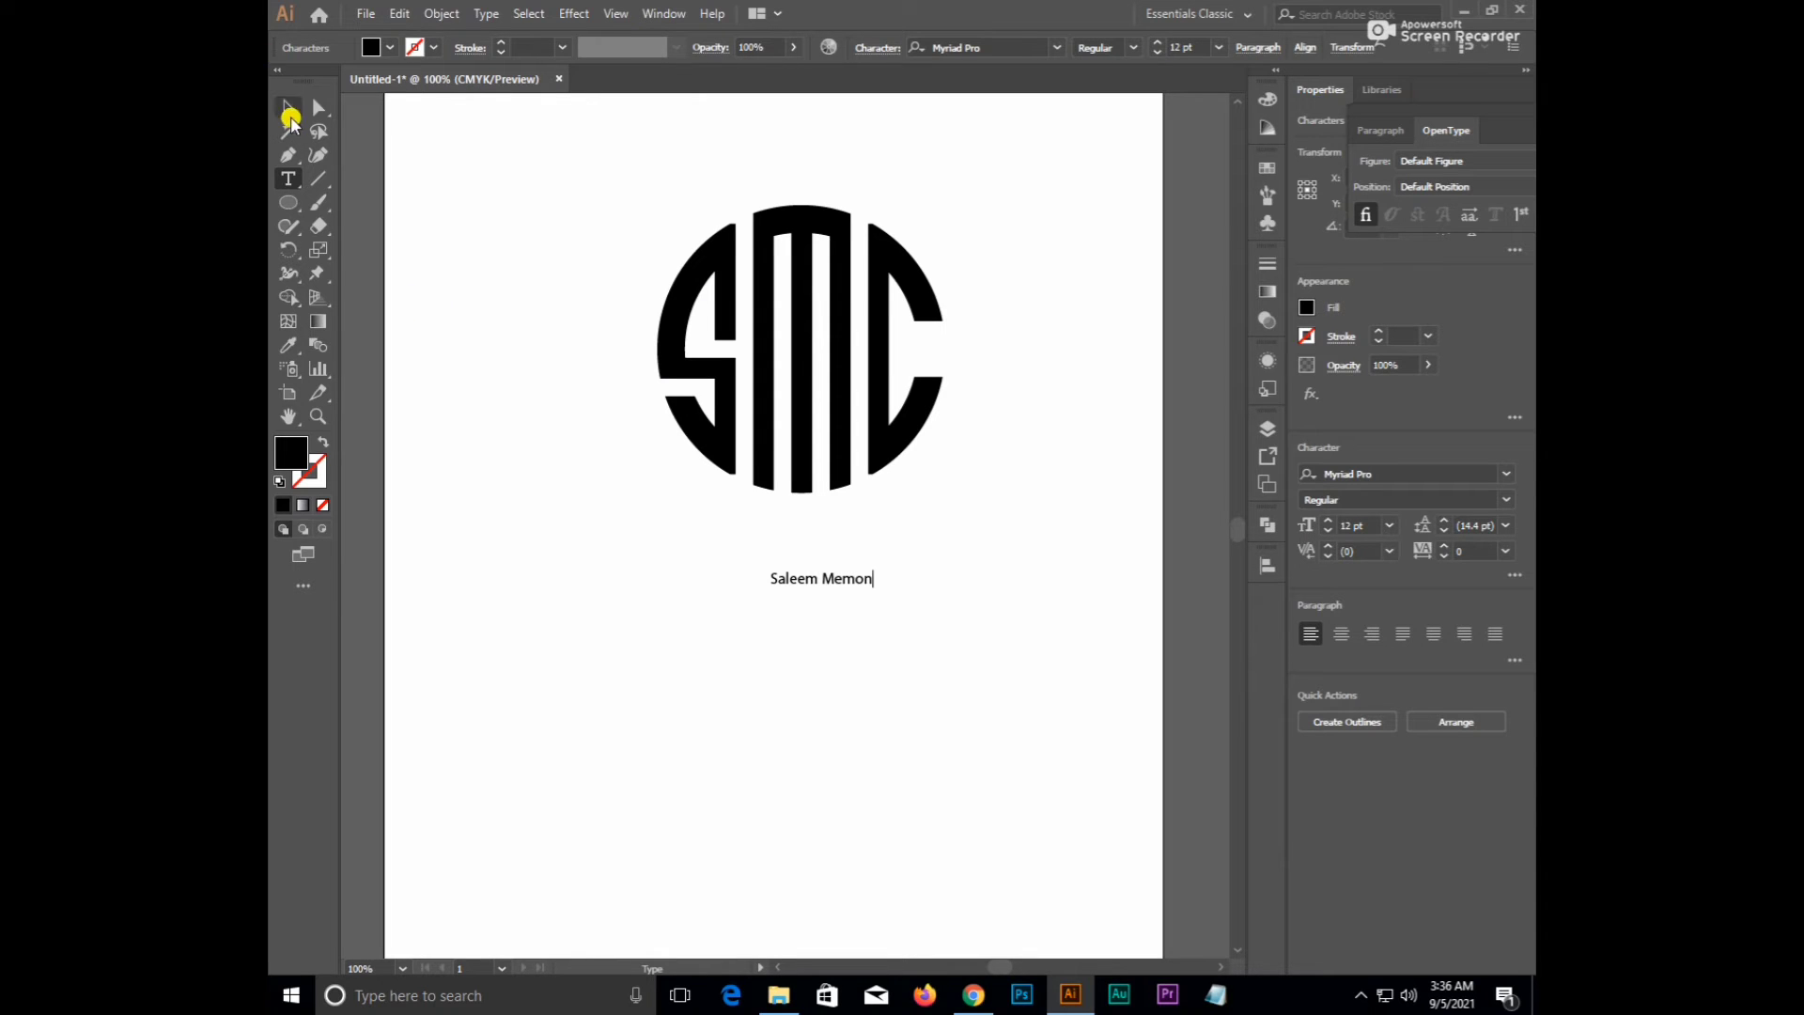
pyautogui.click(291, 116)
pyautogui.moveTo(873, 587); pyautogui.dragTo(905, 620)
pyautogui.scroll(2, 879, 521)
pyautogui.click(1028, 45)
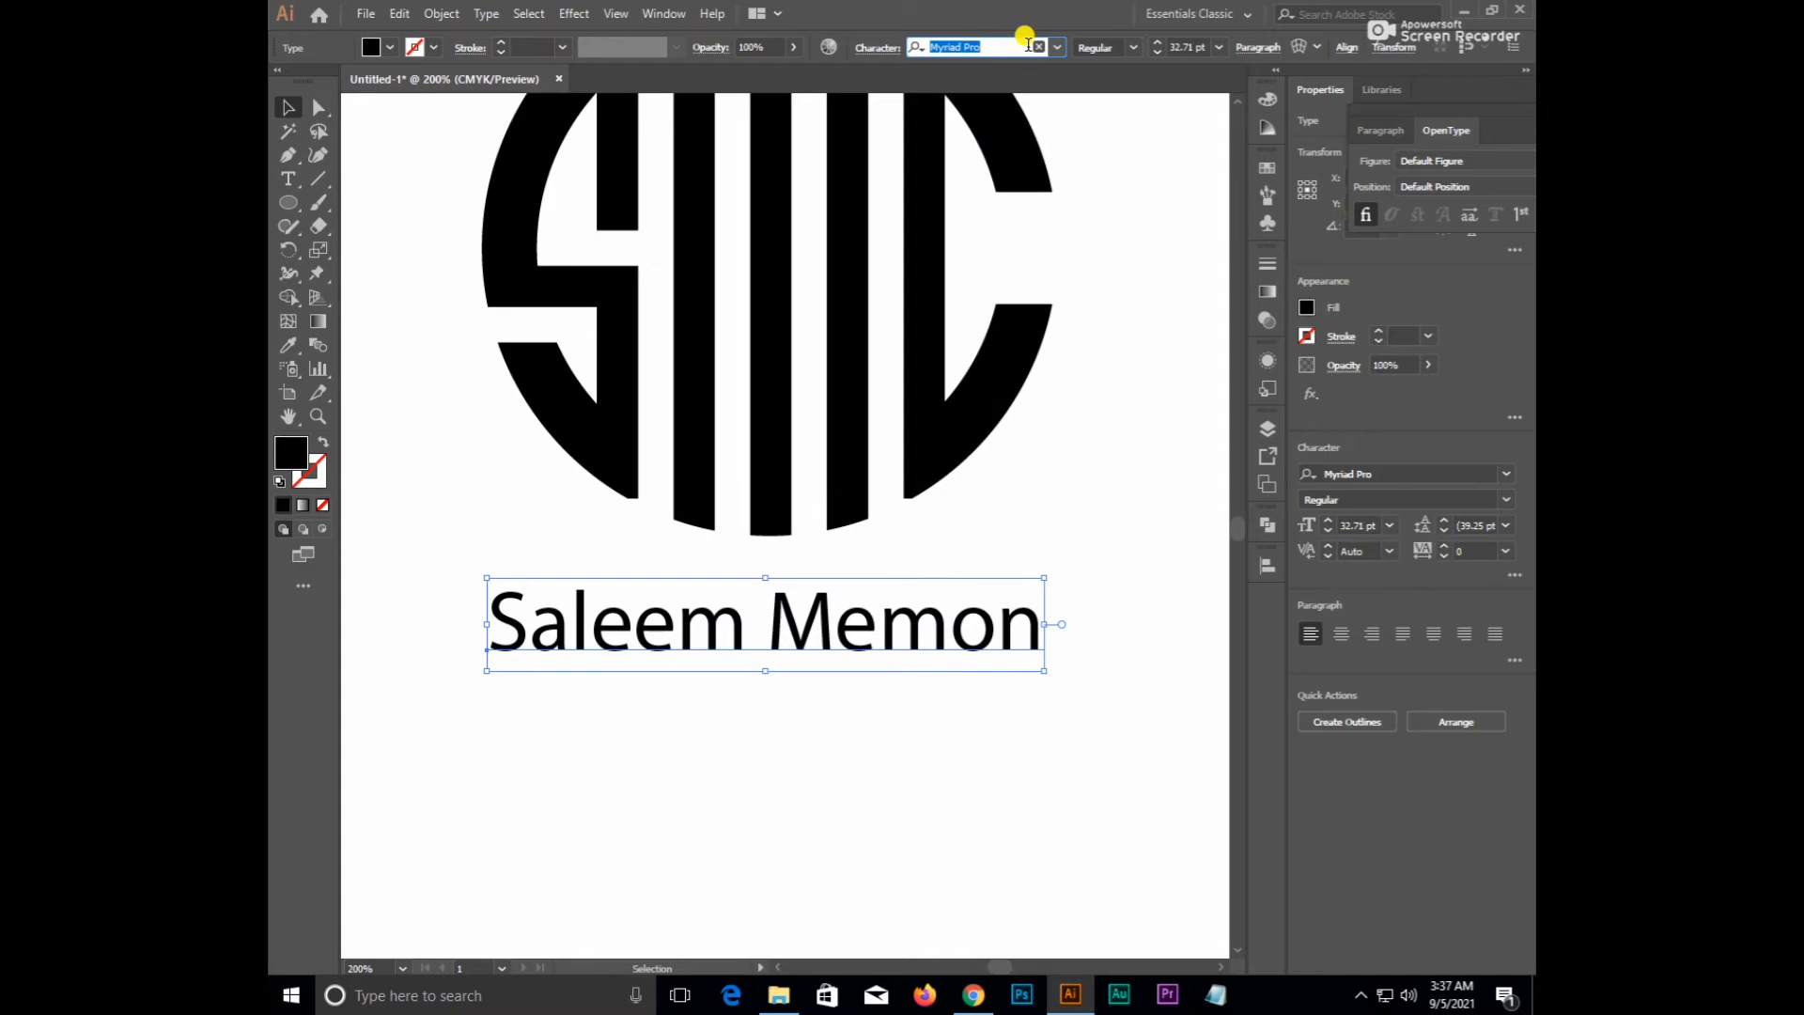
# - Change the name's font to Bebas Neue Bold and scale it up to 49.4 pt
pyautogui.write('nexa')
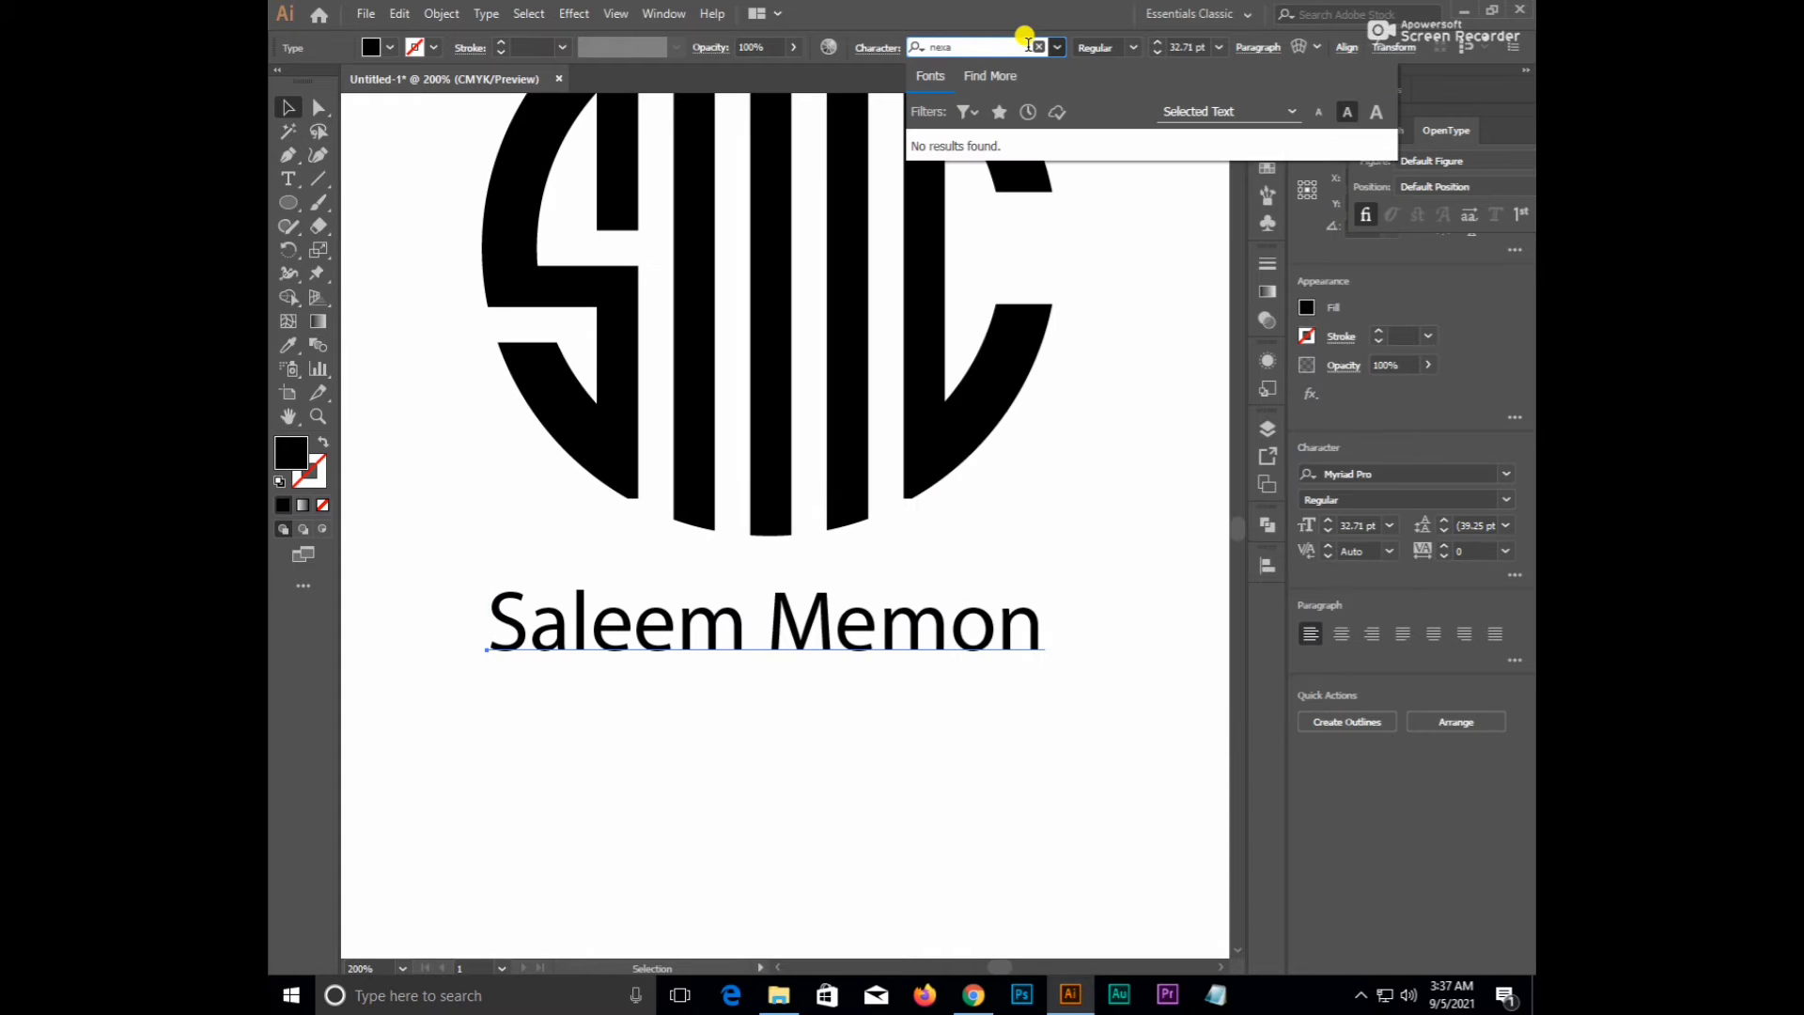
pyautogui.press('BackSpace')
pyautogui.press('BackSpace')
pyautogui.press('BackSpace')
pyautogui.press('BackSpace')
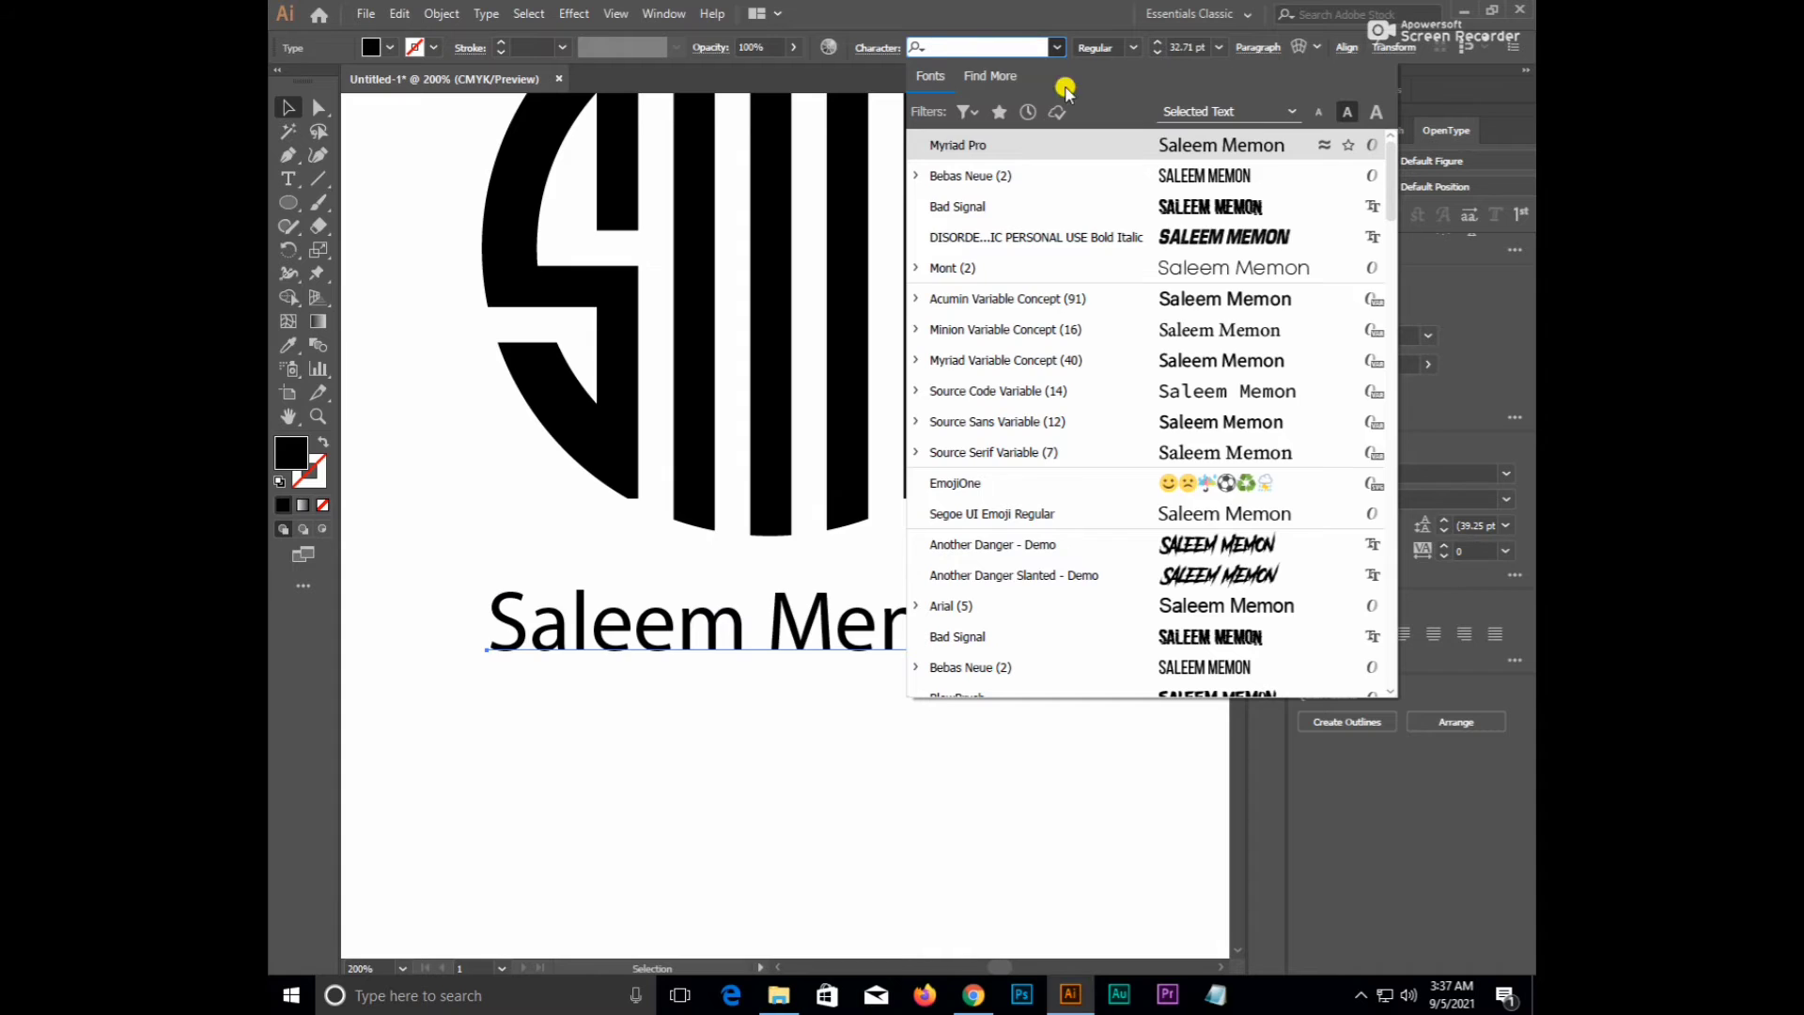
pyautogui.scroll(-3, 1261, 456)
pyautogui.scroll(-2, 1255, 504)
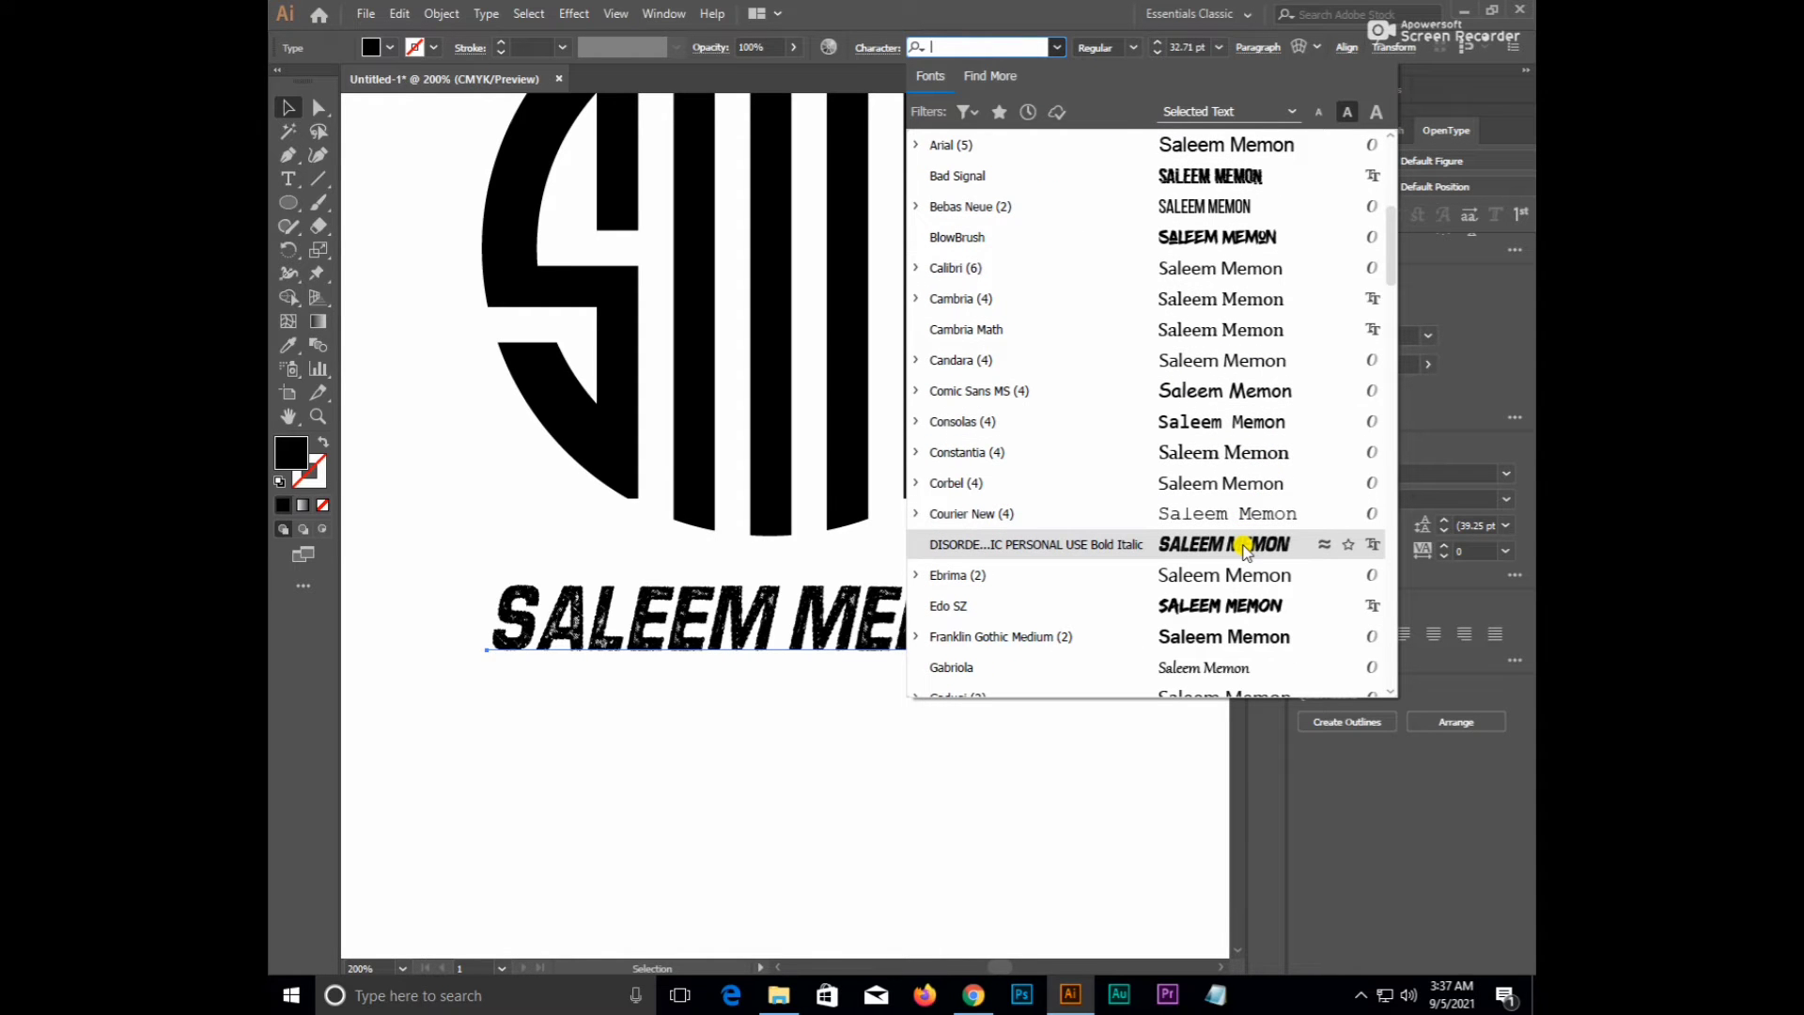
pyautogui.scroll(-1, 1245, 550)
pyautogui.scroll(-3, 1242, 550)
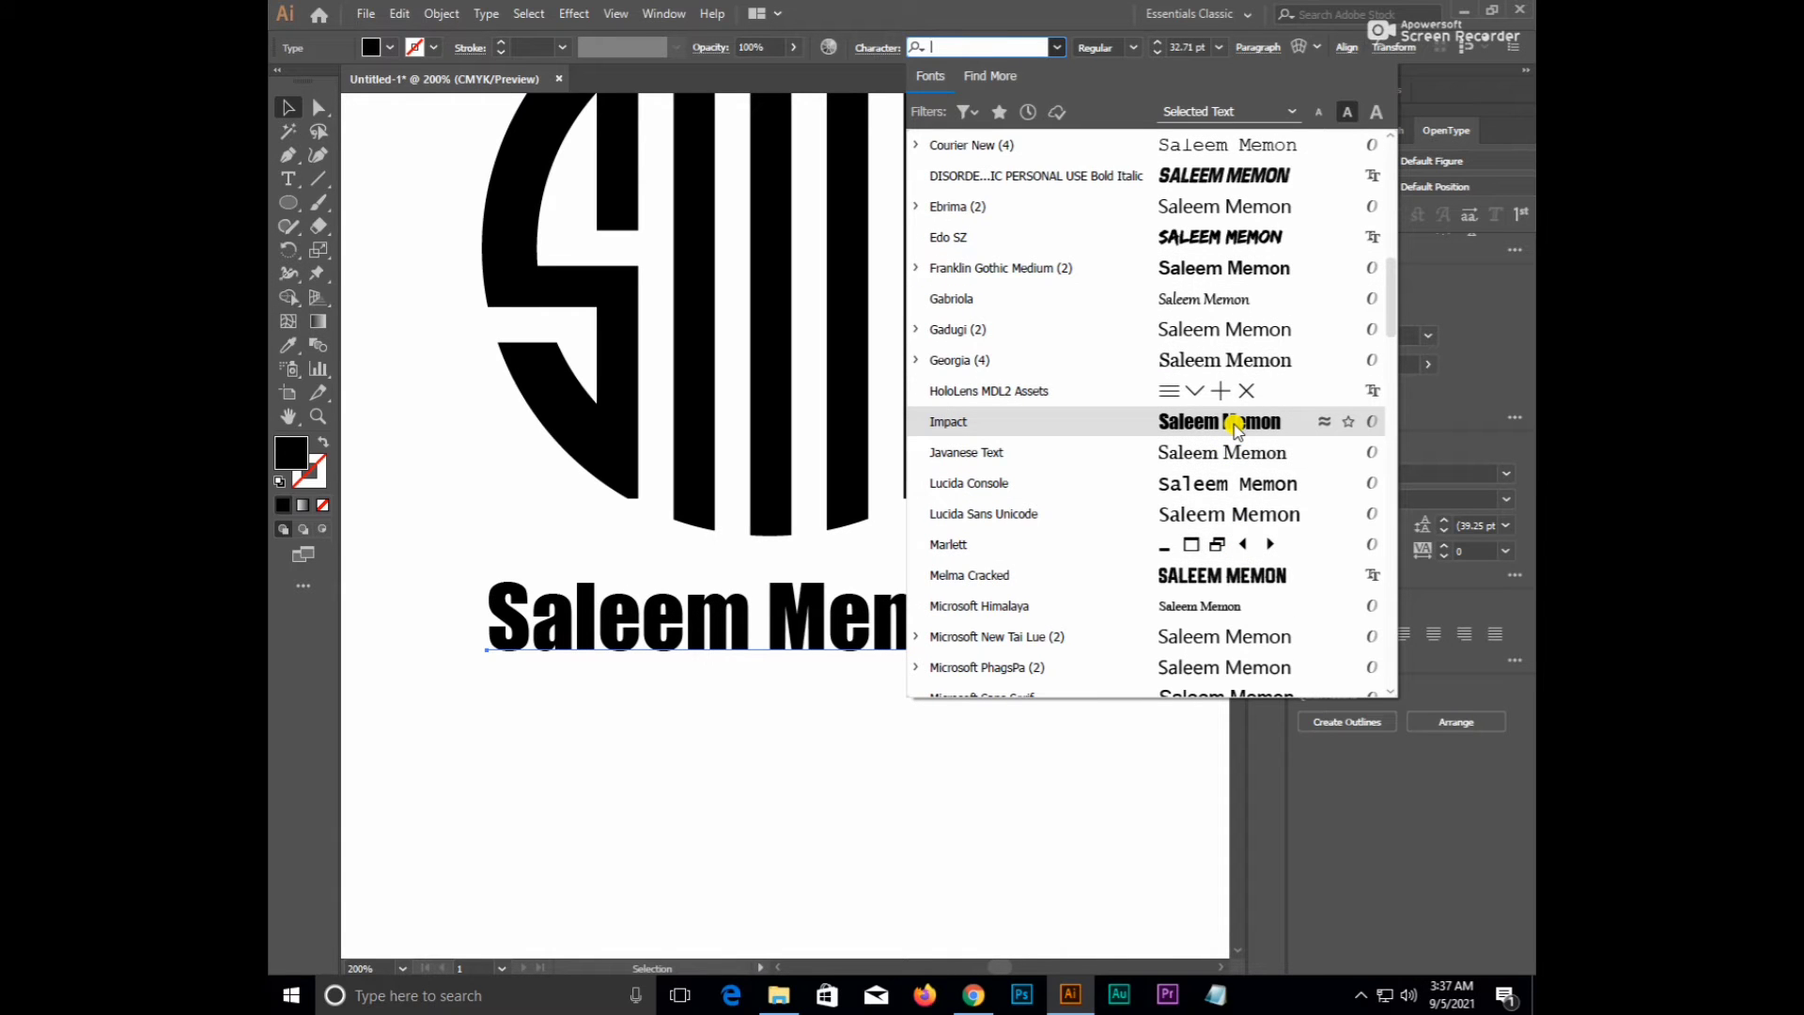
pyautogui.scroll(-1, 1235, 424)
pyautogui.scroll(-3, 1233, 432)
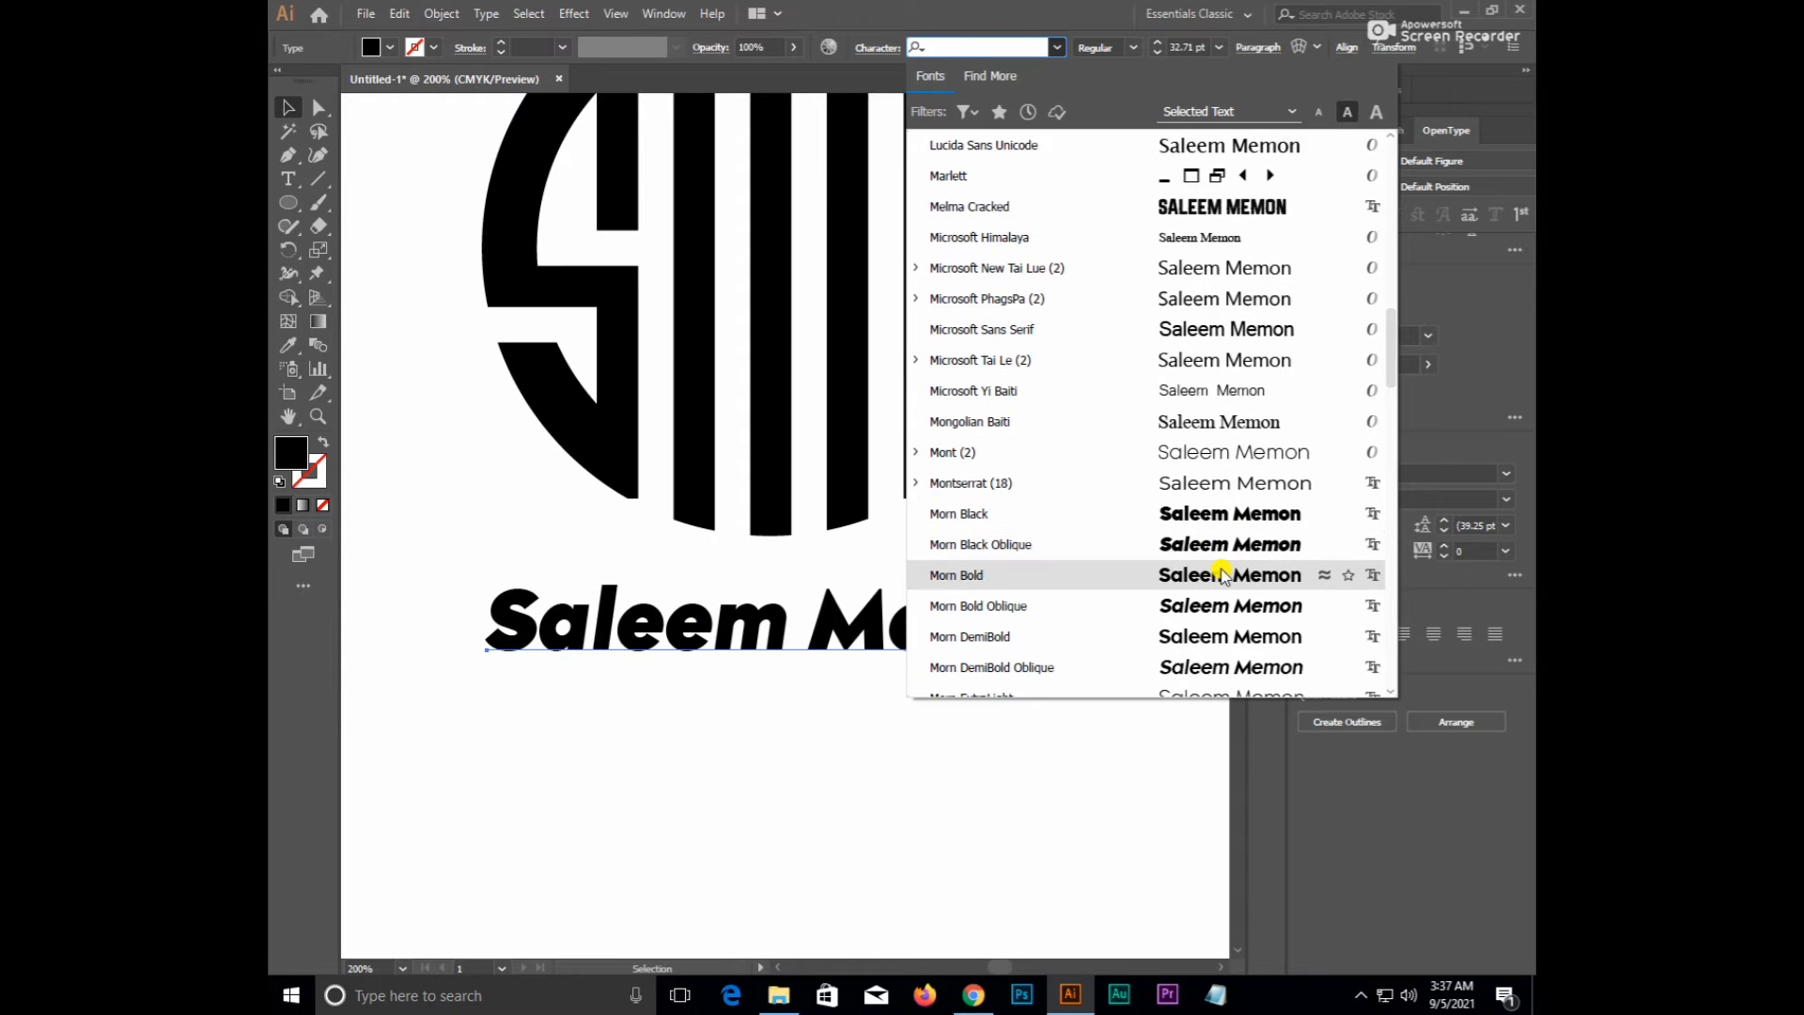
pyautogui.click(955, 47)
pyautogui.write('e')
pyautogui.press('BackSpace')
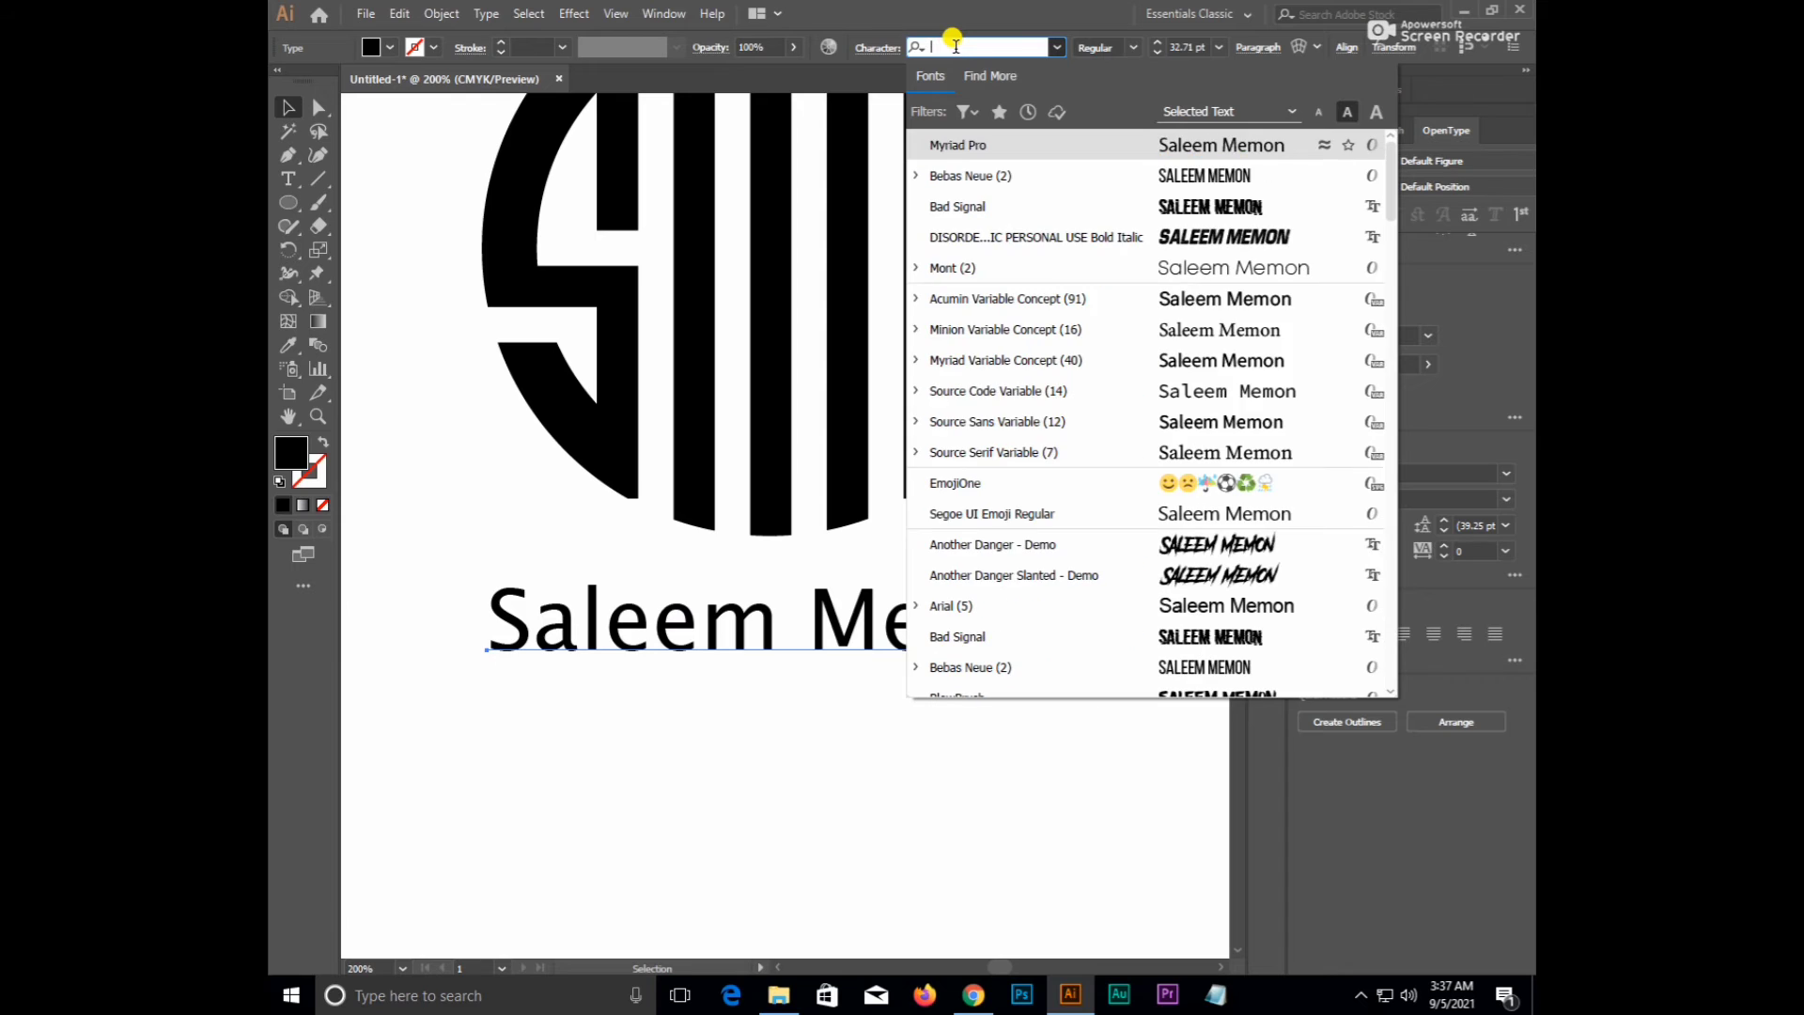
pyautogui.write('bebas')
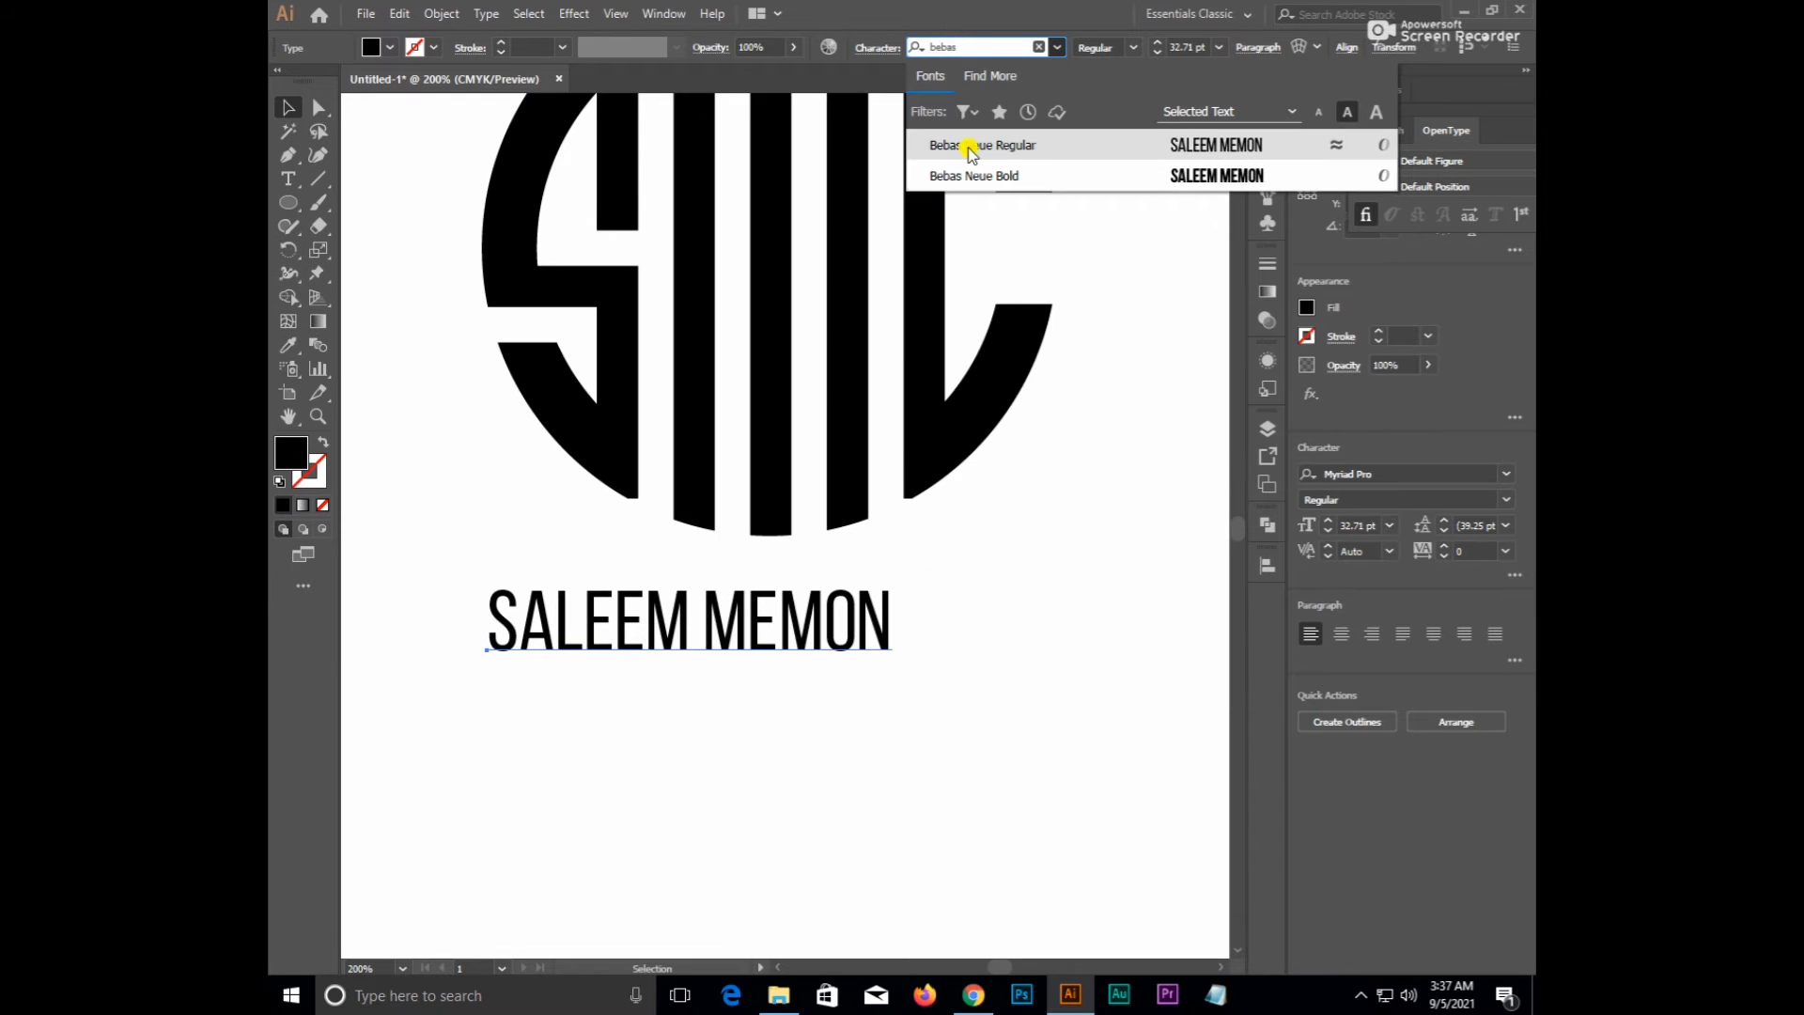
pyautogui.click(970, 177)
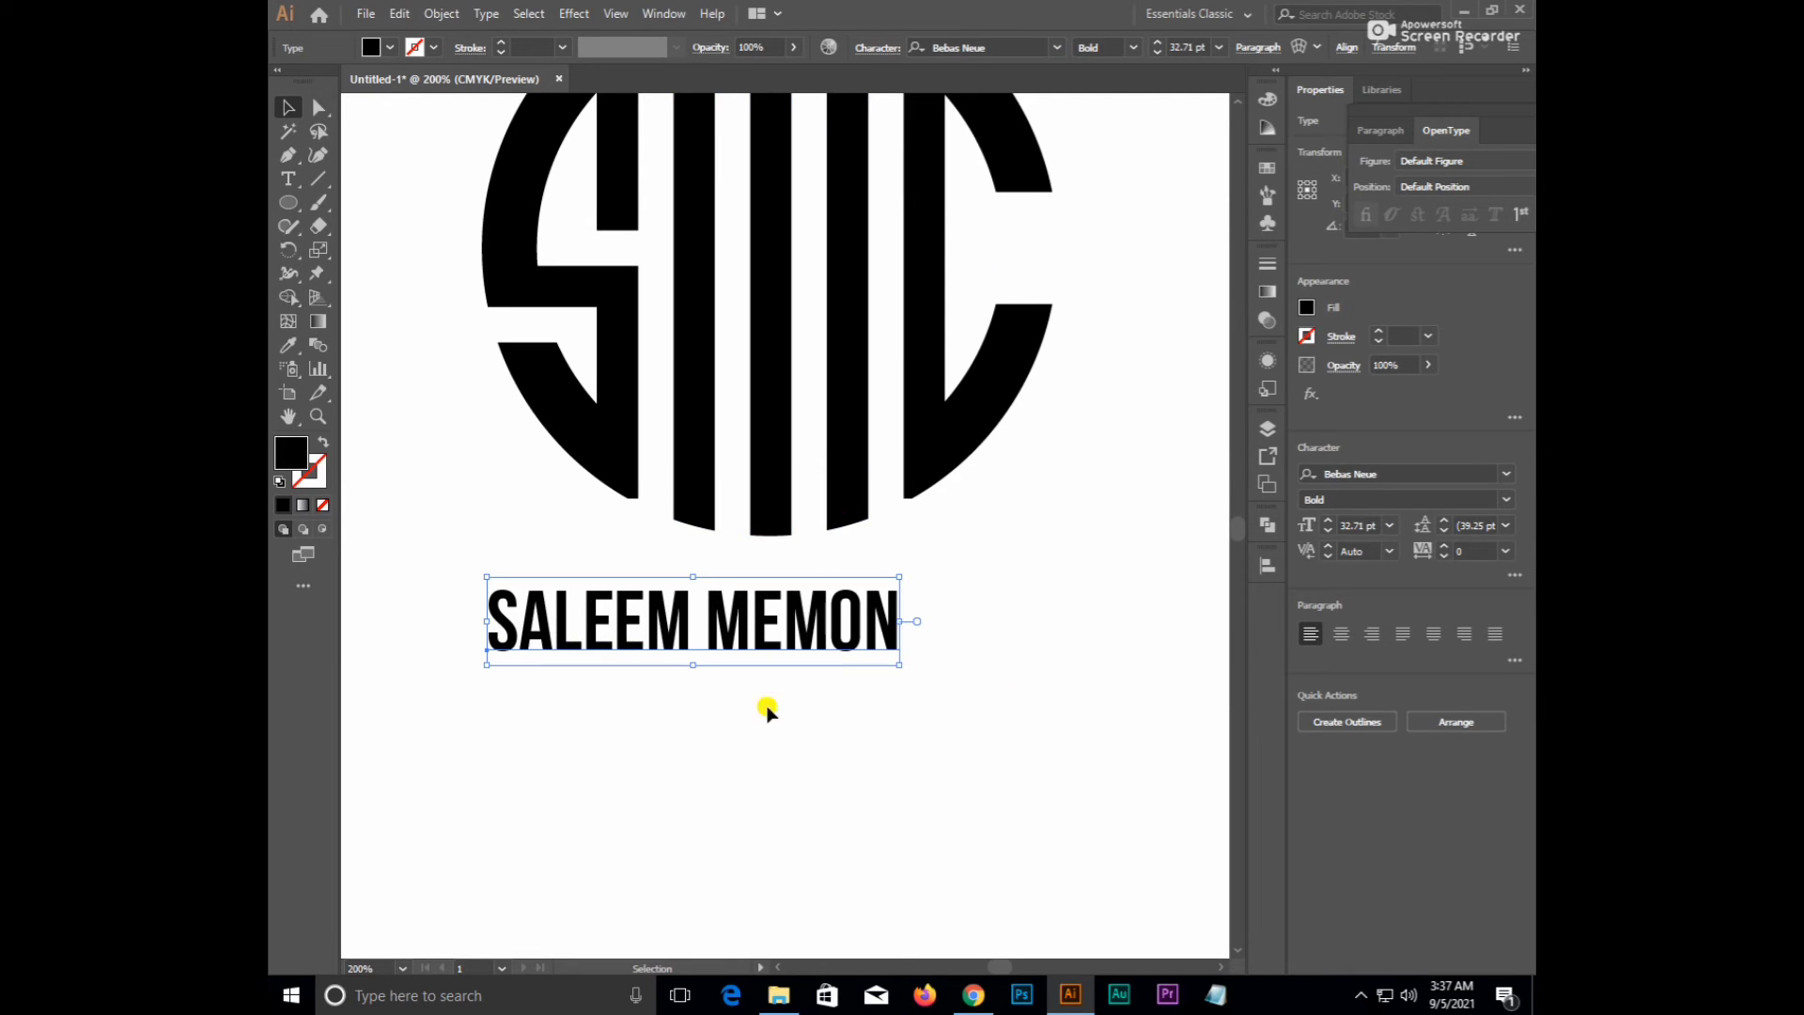
pyautogui.moveTo(890, 661); pyautogui.dragTo(1111, 712)
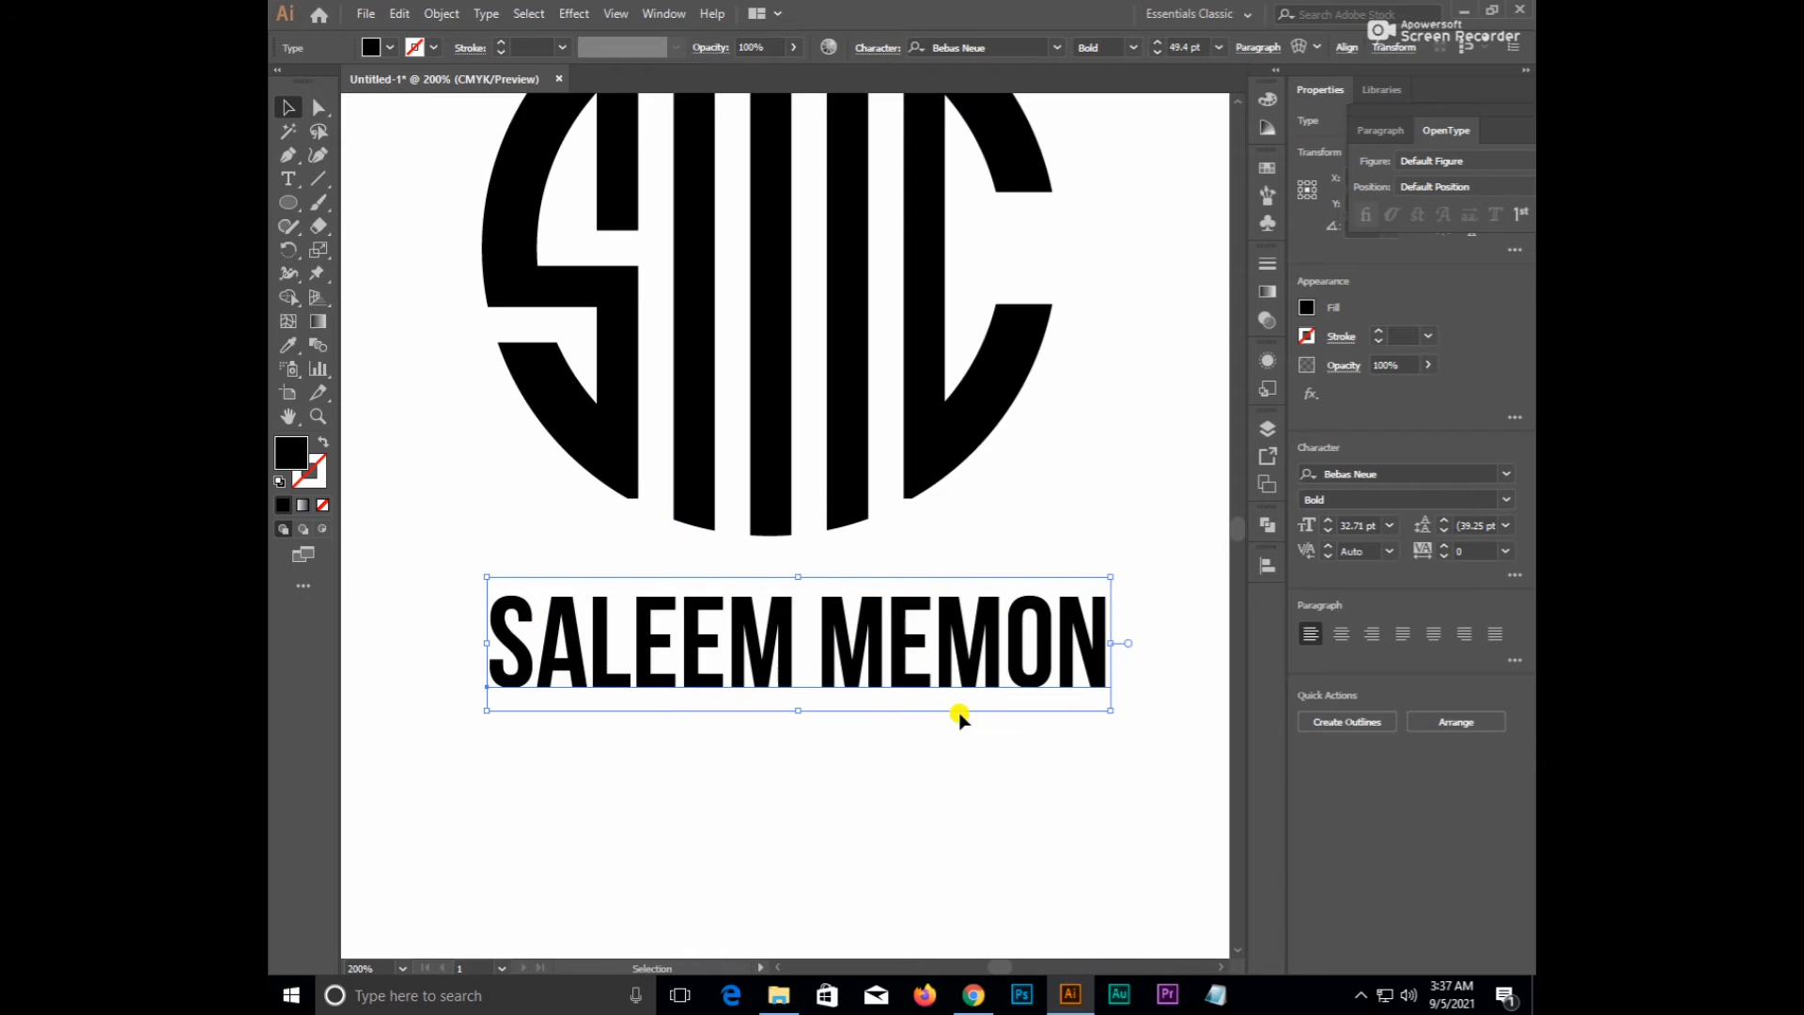
pyautogui.hotkey('ctrl', '0')
# - Nudge the name line slightly left and enlarge it to about 57 pt
pyautogui.click(858, 705)
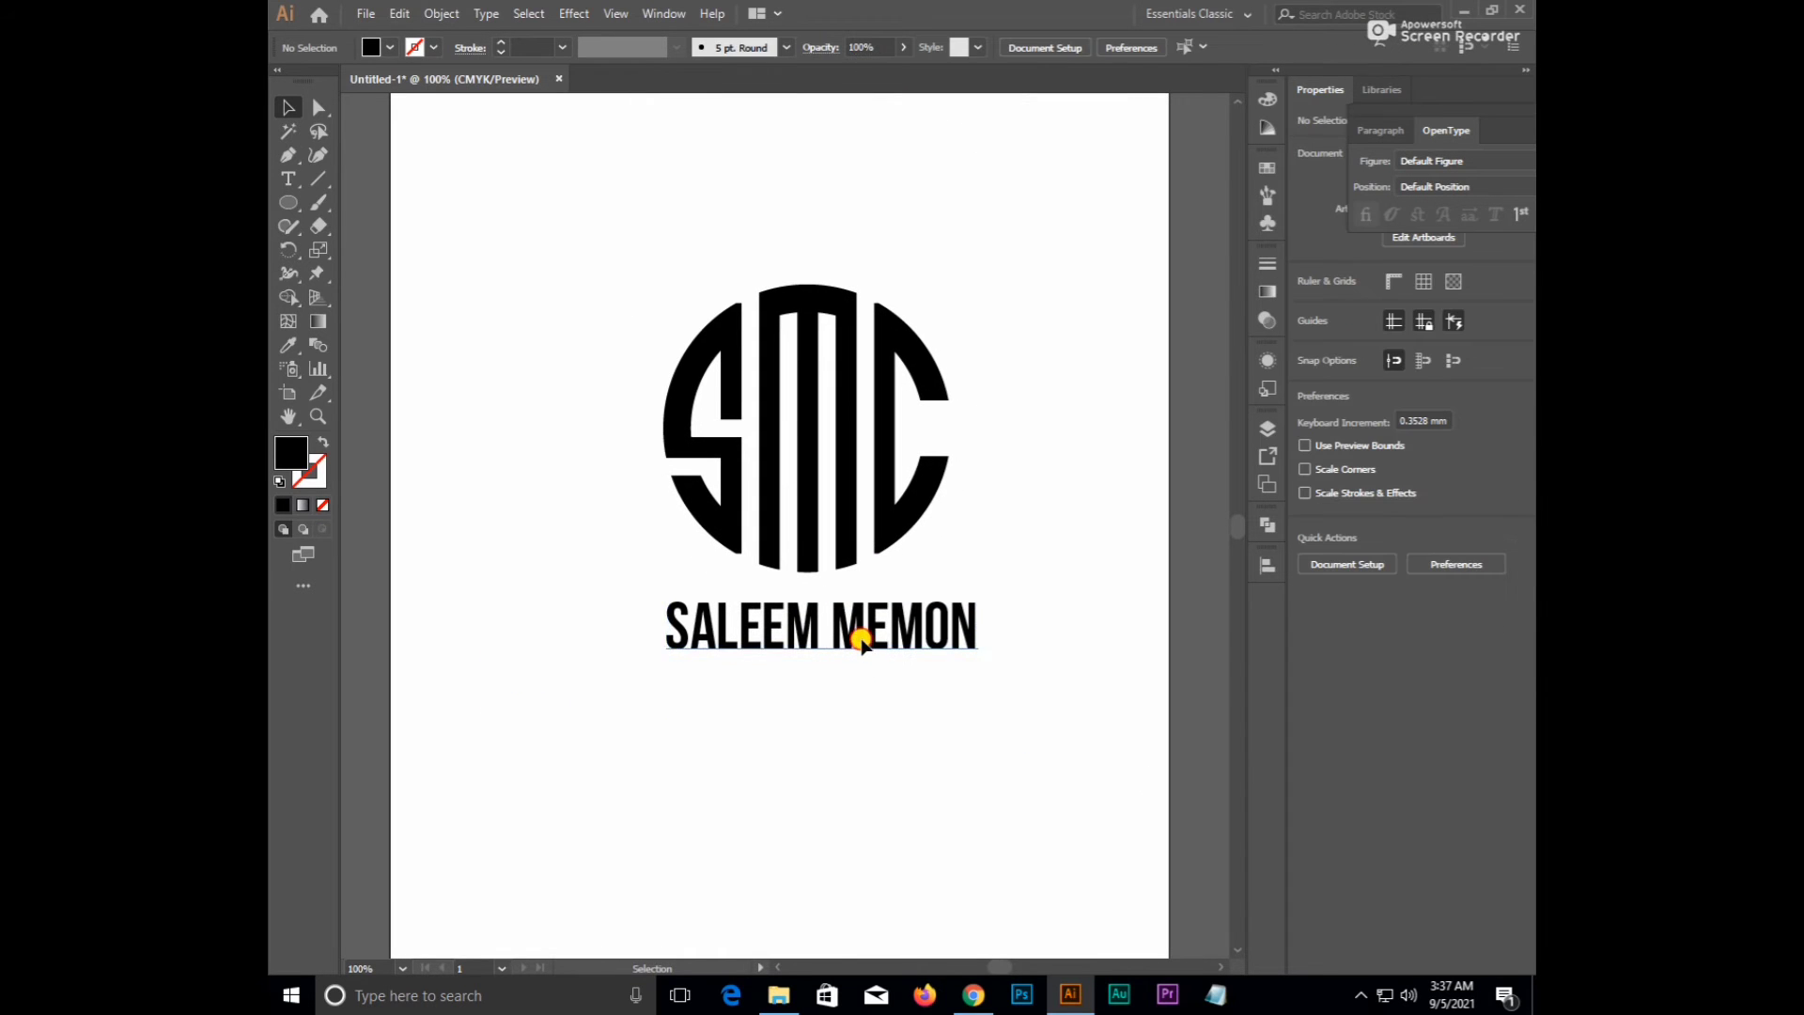
pyautogui.moveTo(861, 639); pyautogui.dragTo(855, 644)
pyautogui.click(867, 690)
pyautogui.scroll(-4, 851, 602)
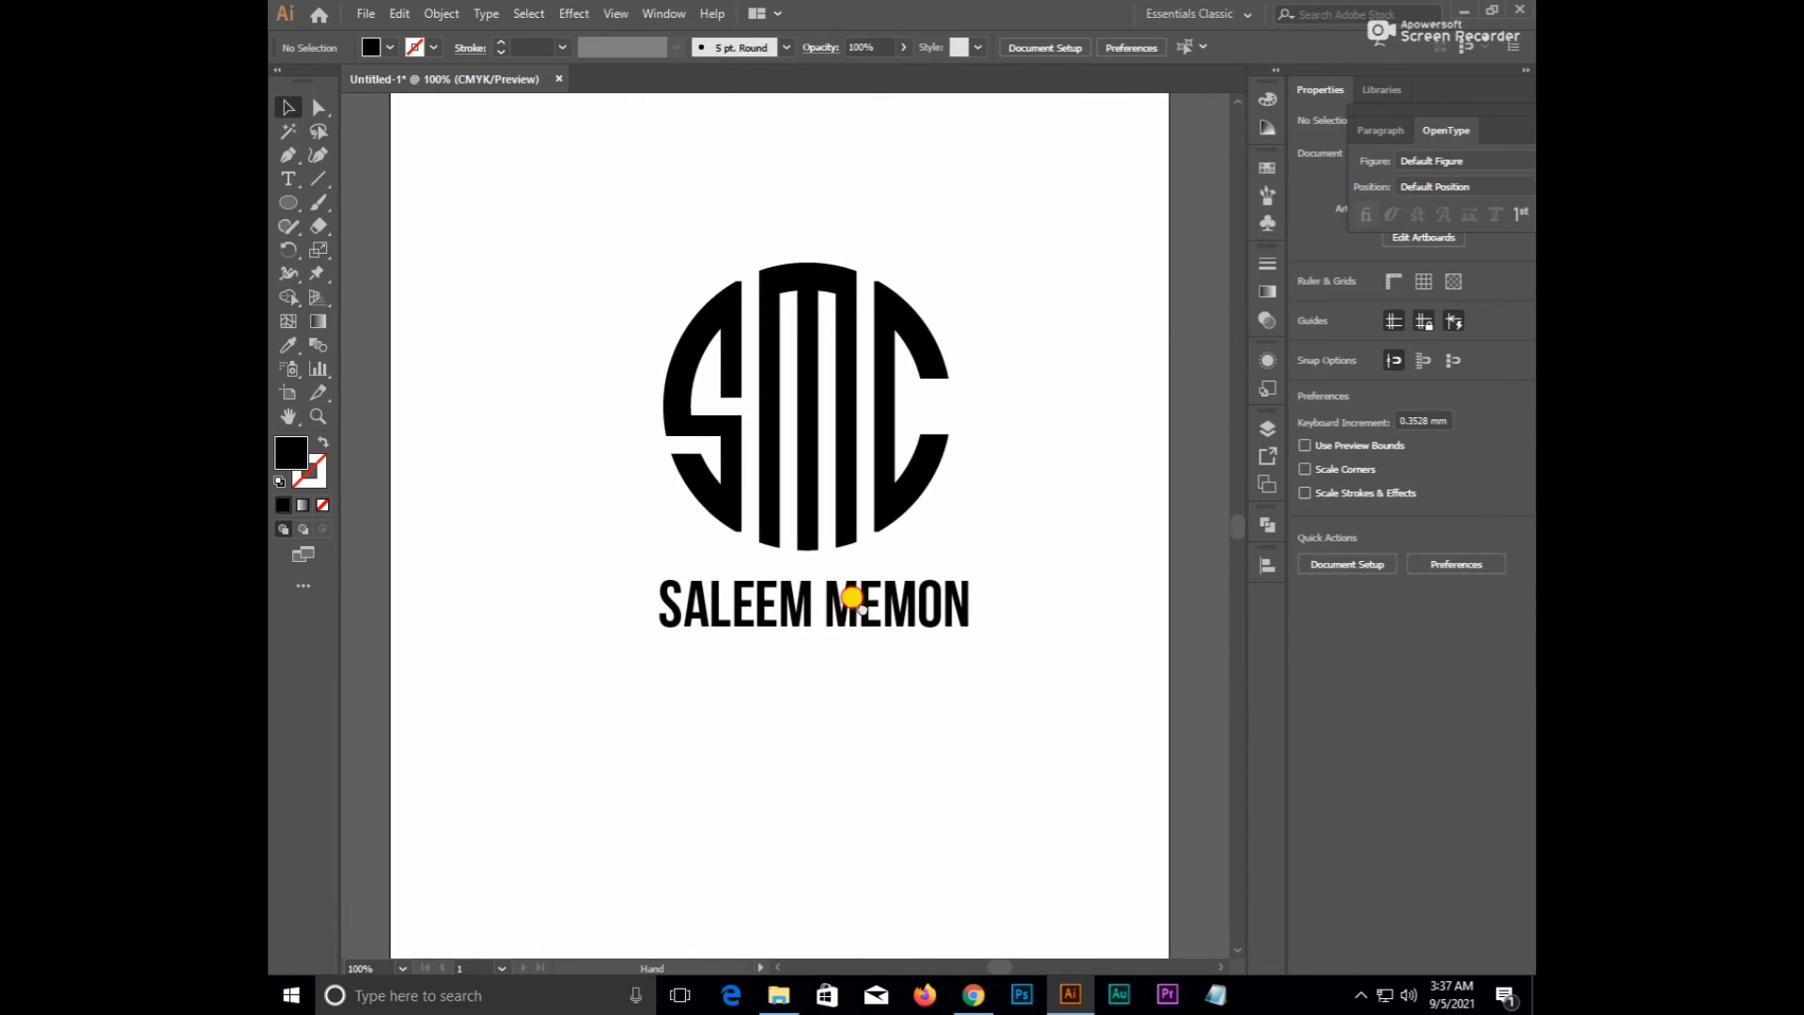
pyautogui.scroll(2, 804, 529)
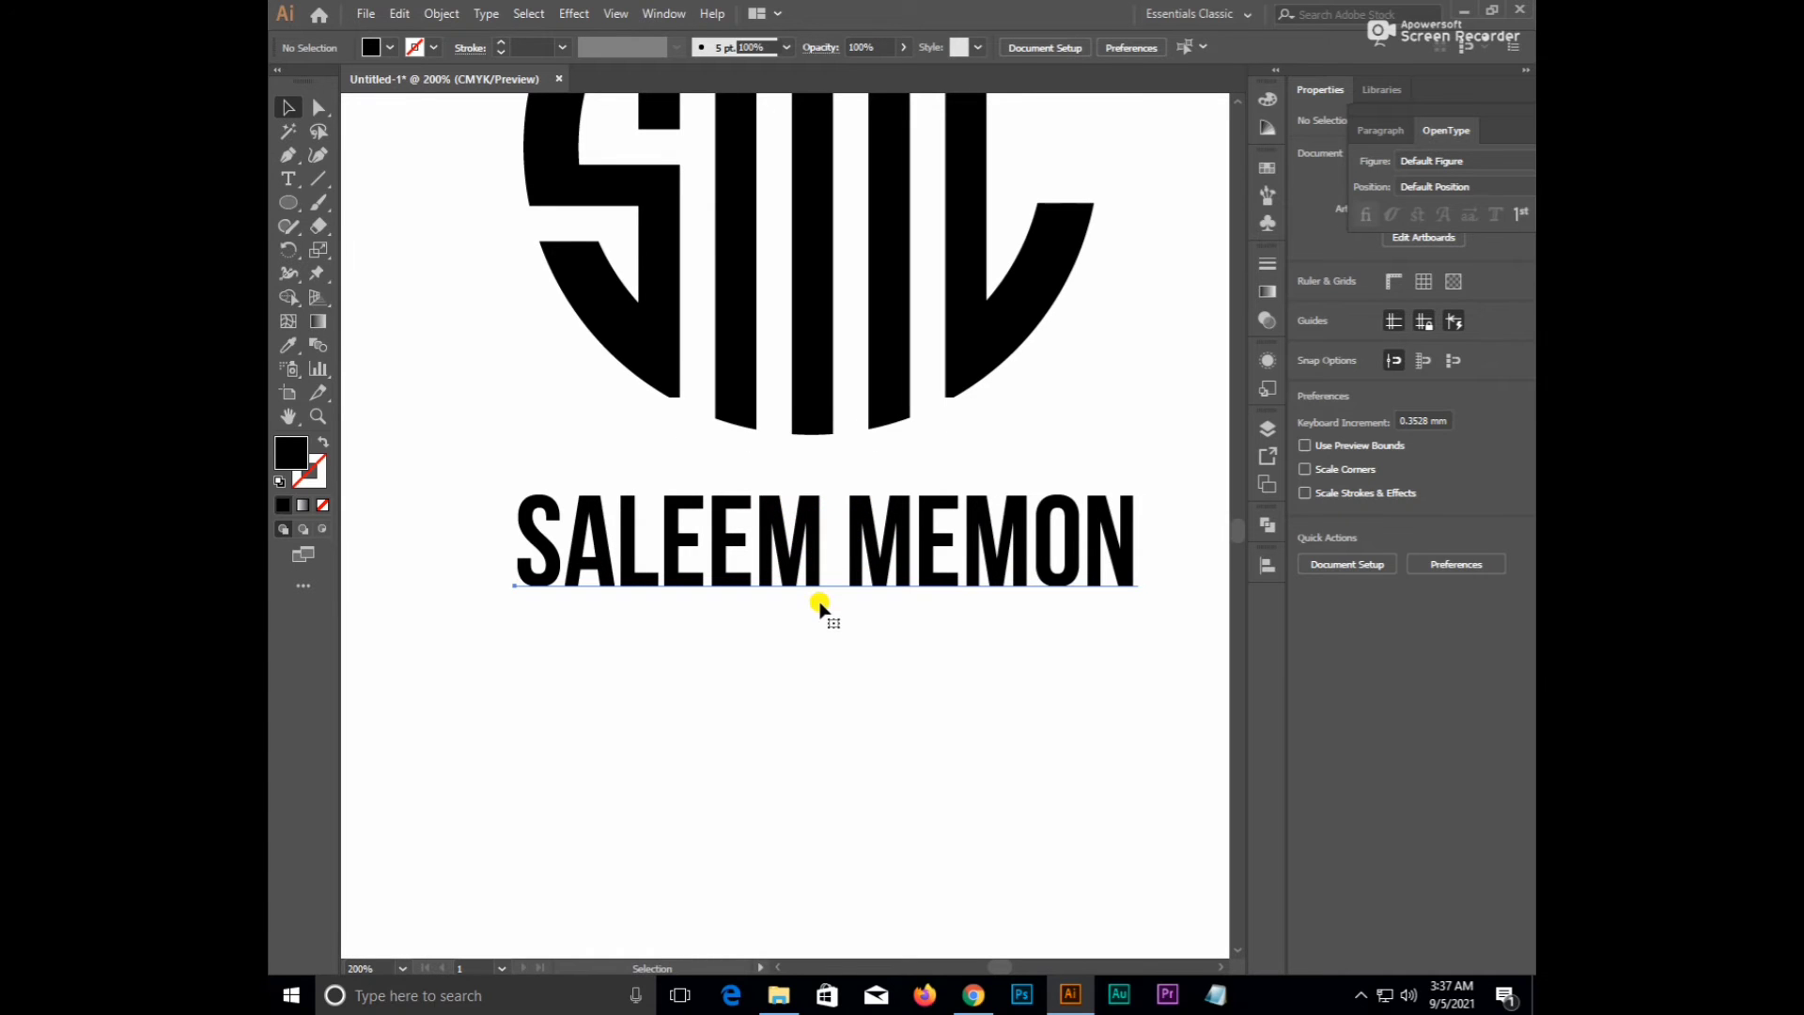
pyautogui.click(820, 606)
pyautogui.moveTo(827, 604); pyautogui.dragTo(836, 669)
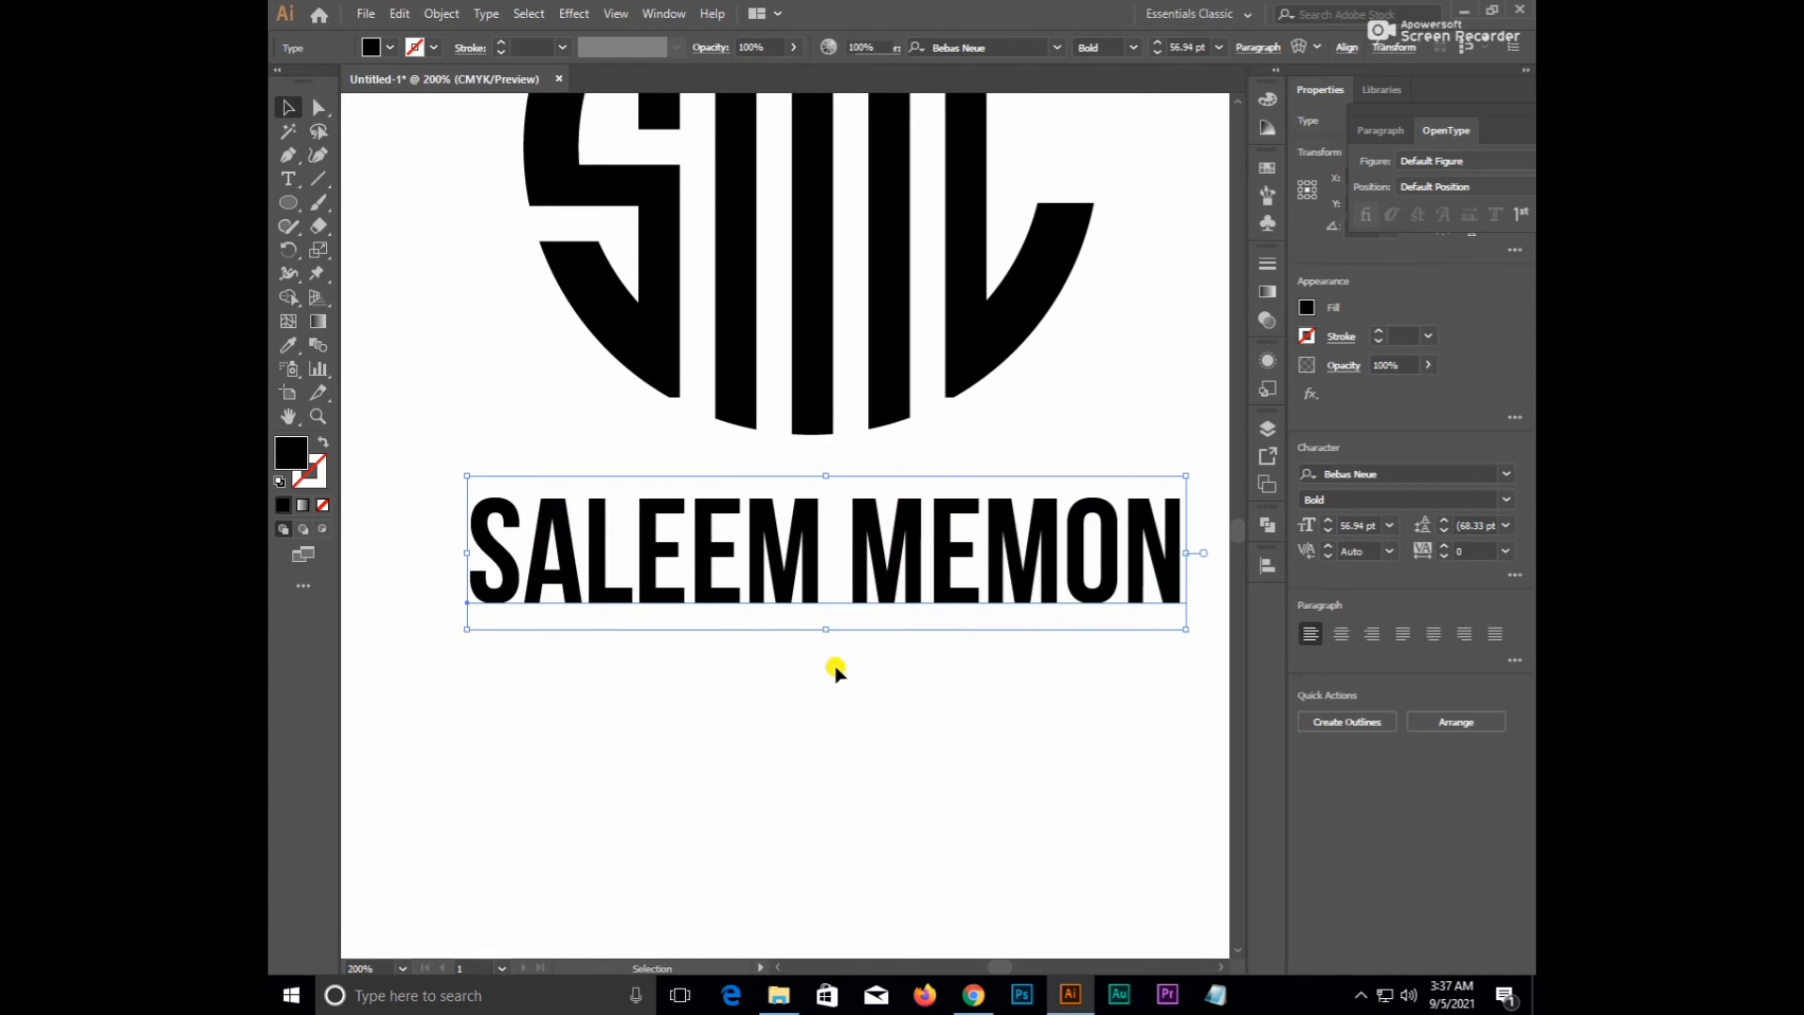
pyautogui.click(837, 669)
# - Duplicate the name line just below and replace its text with CATERING
pyautogui.scroll(-1, 836, 669)
pyautogui.moveTo(826, 605); pyautogui.dragTo(830, 672)
pyautogui.doubleClick(830, 665)
pyautogui.hotkey('ctrl', 'a')
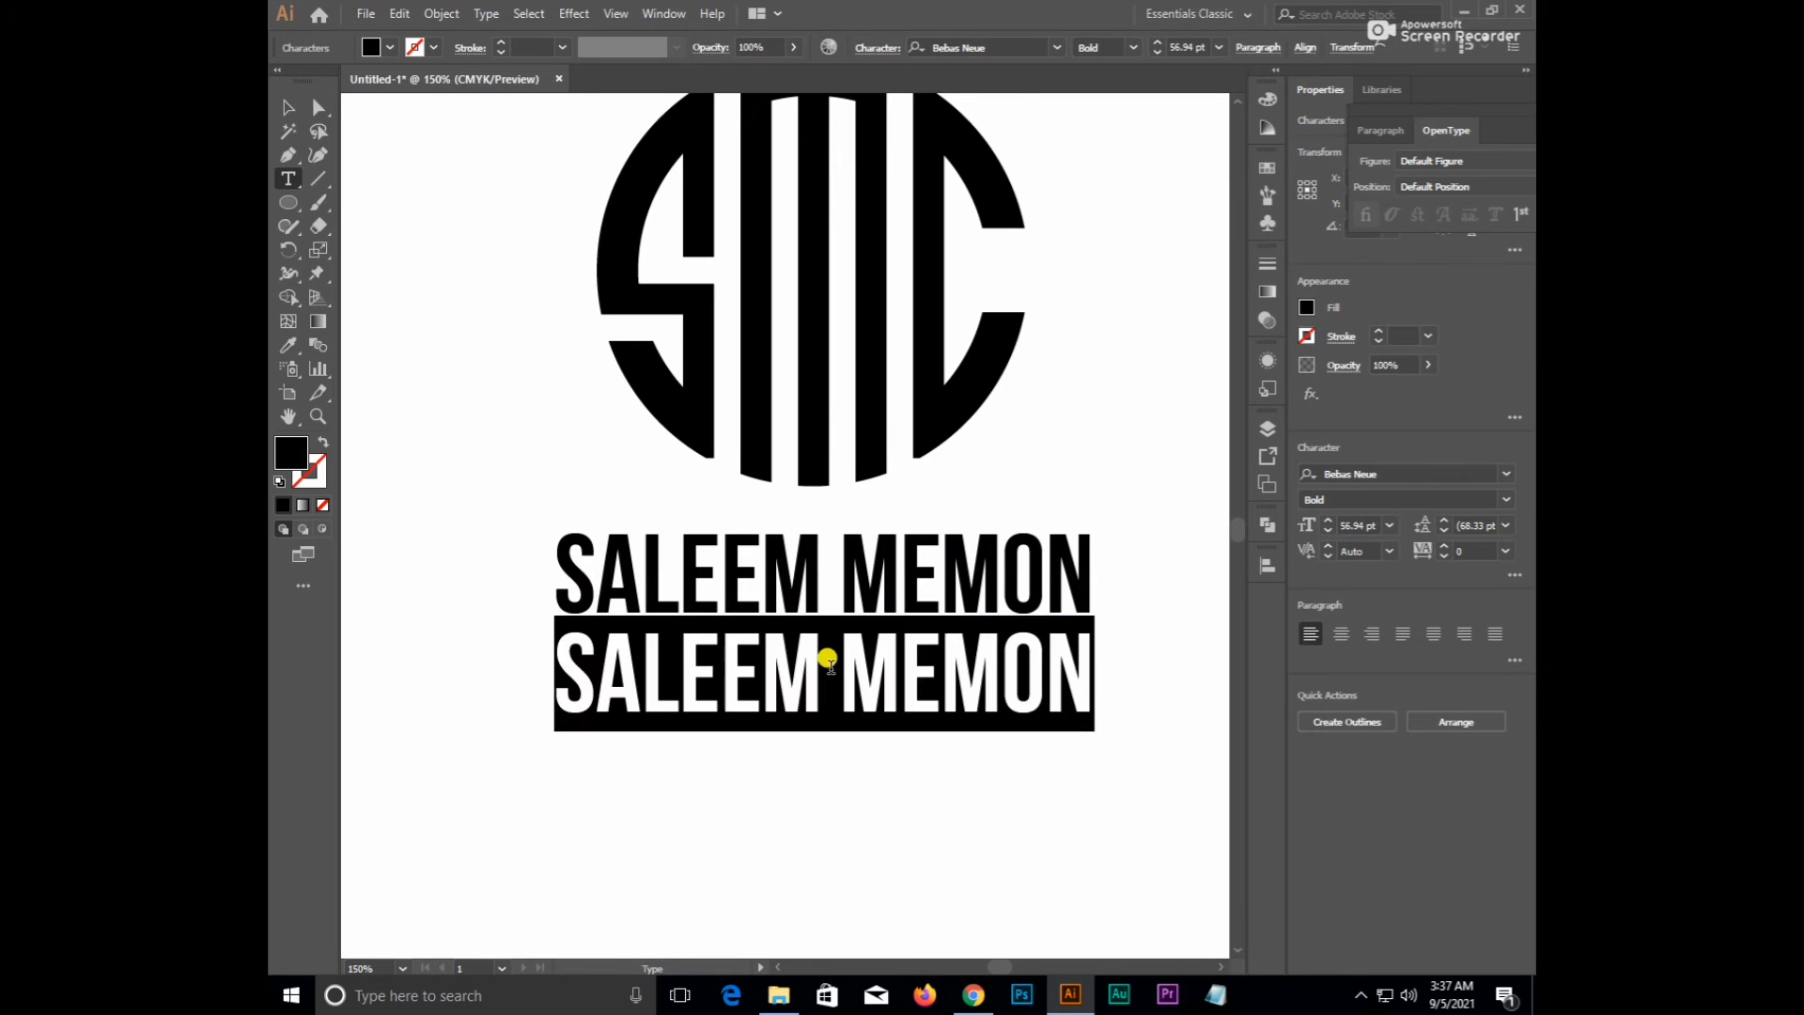
pyautogui.write('CA')
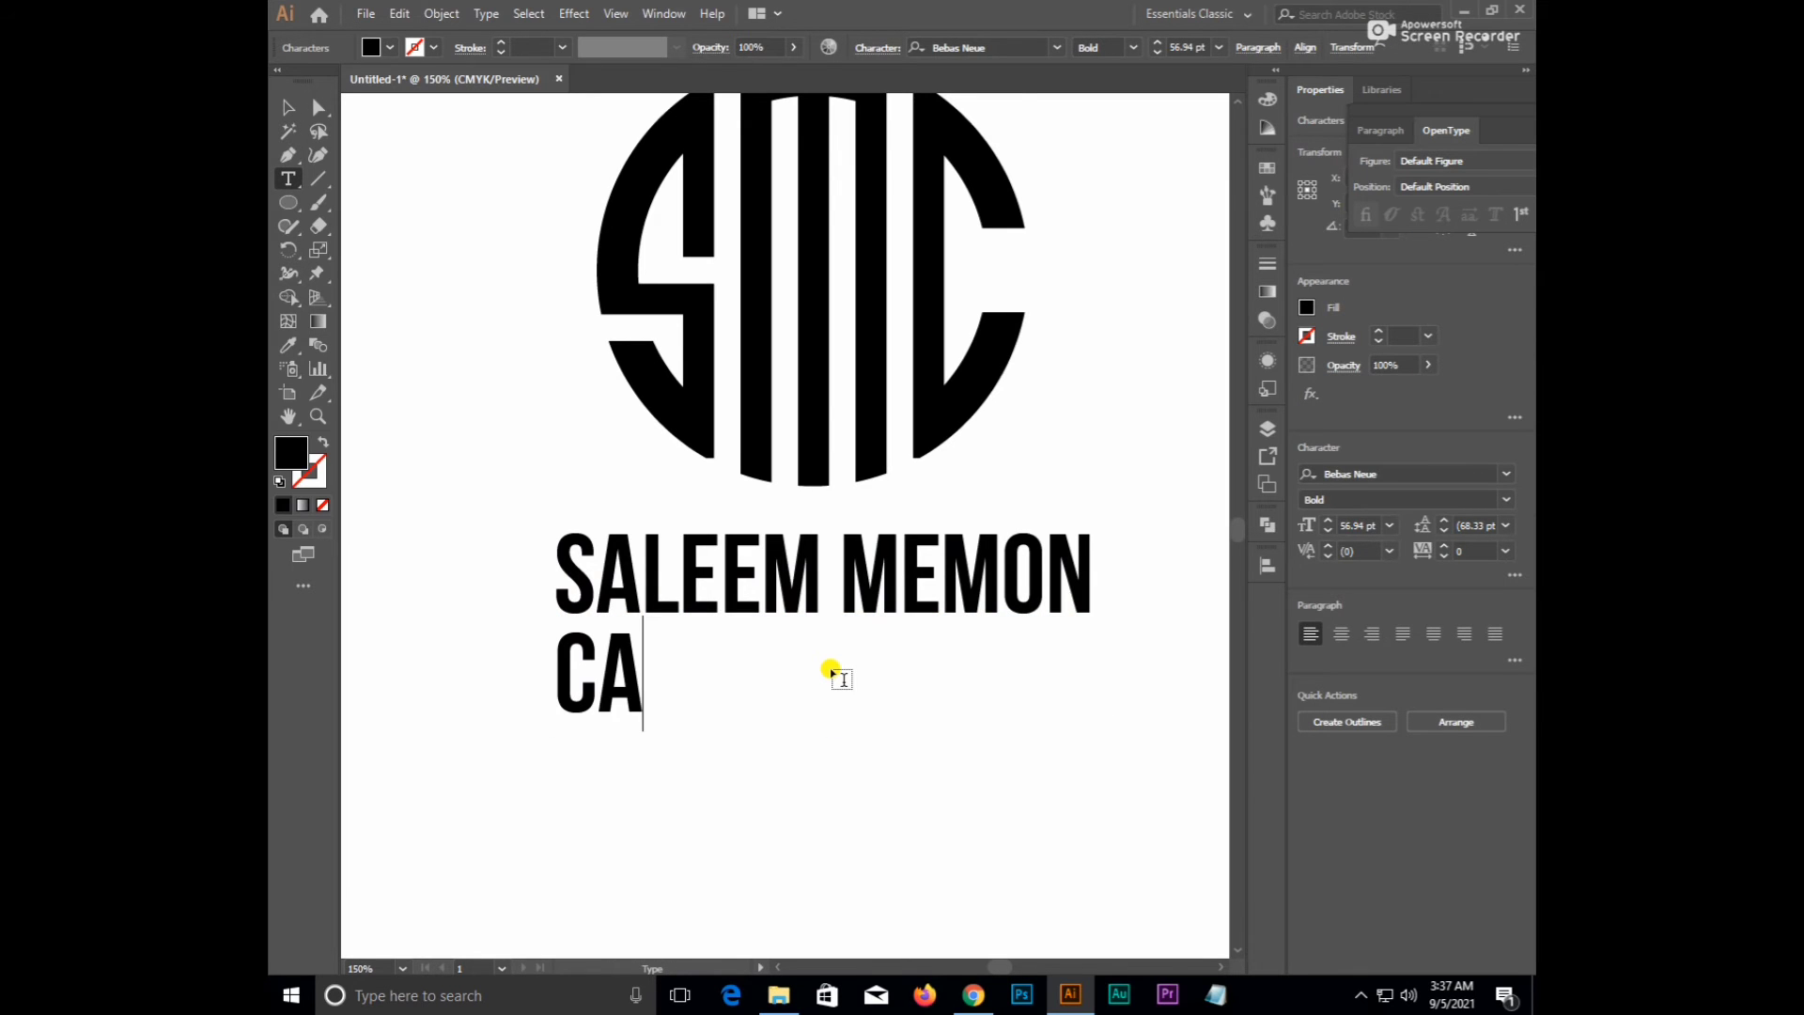
pyautogui.write('TERING')
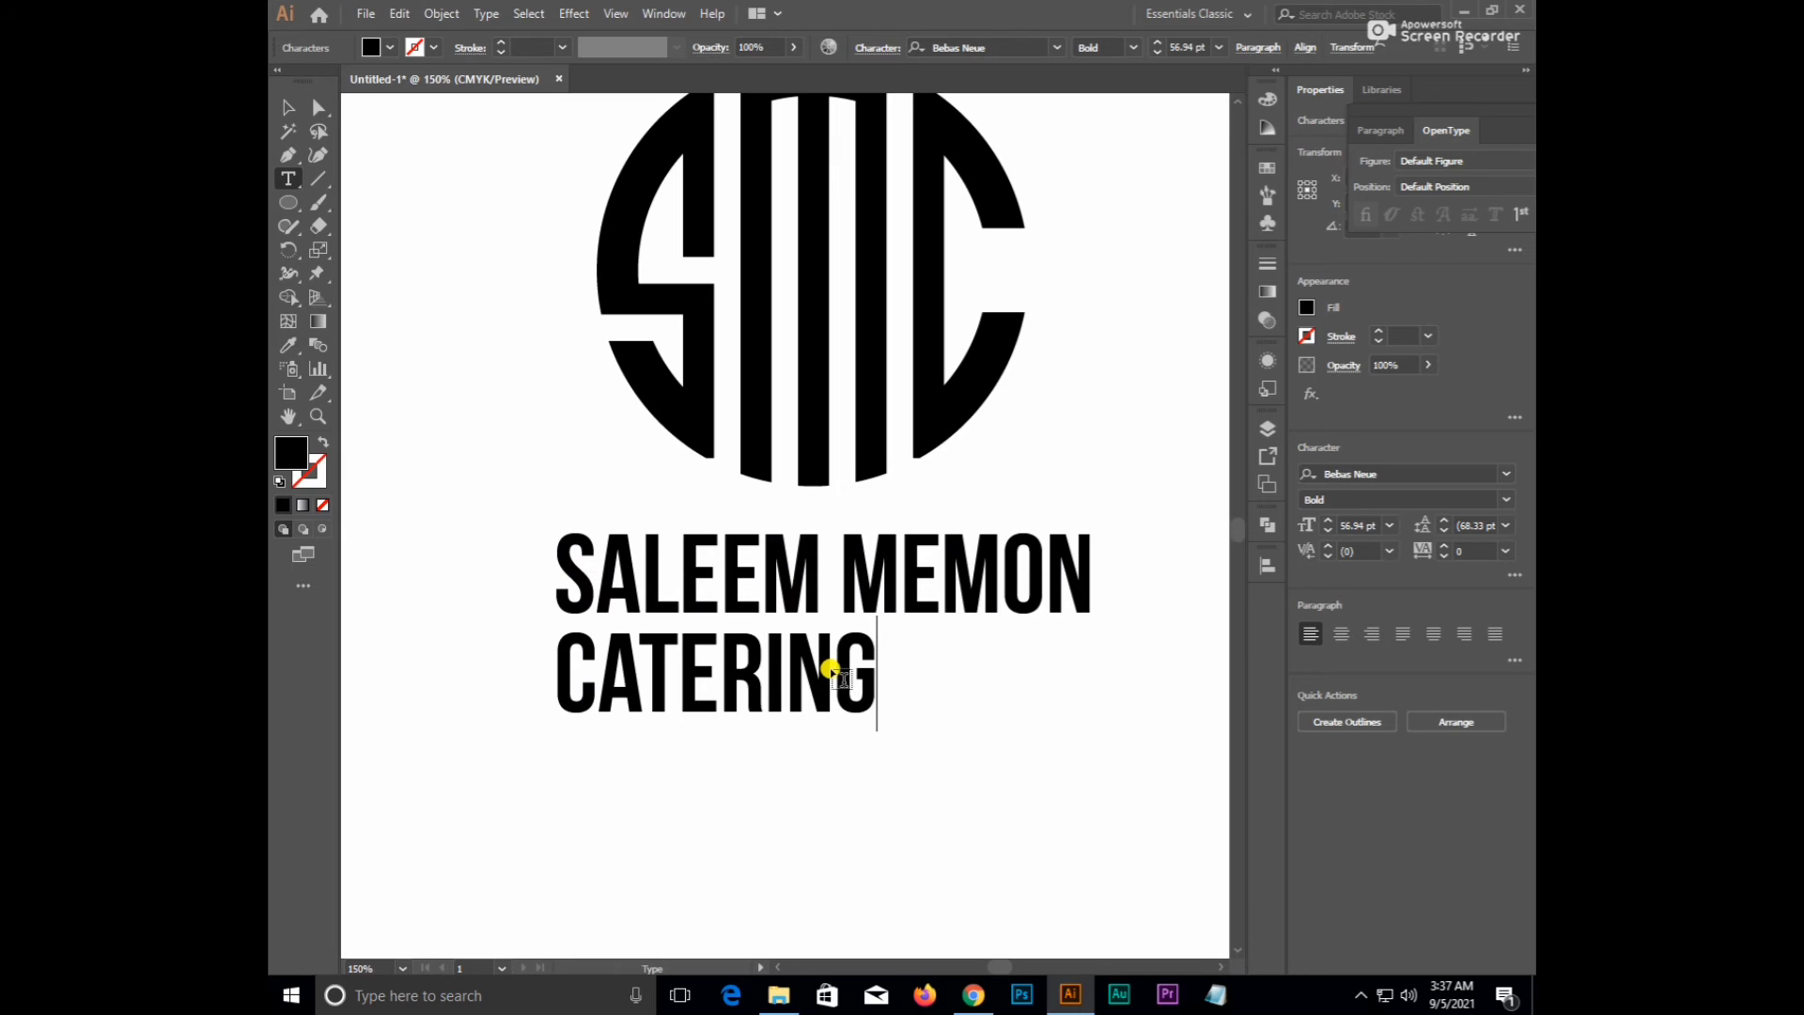
pyautogui.doubleClick(832, 670)
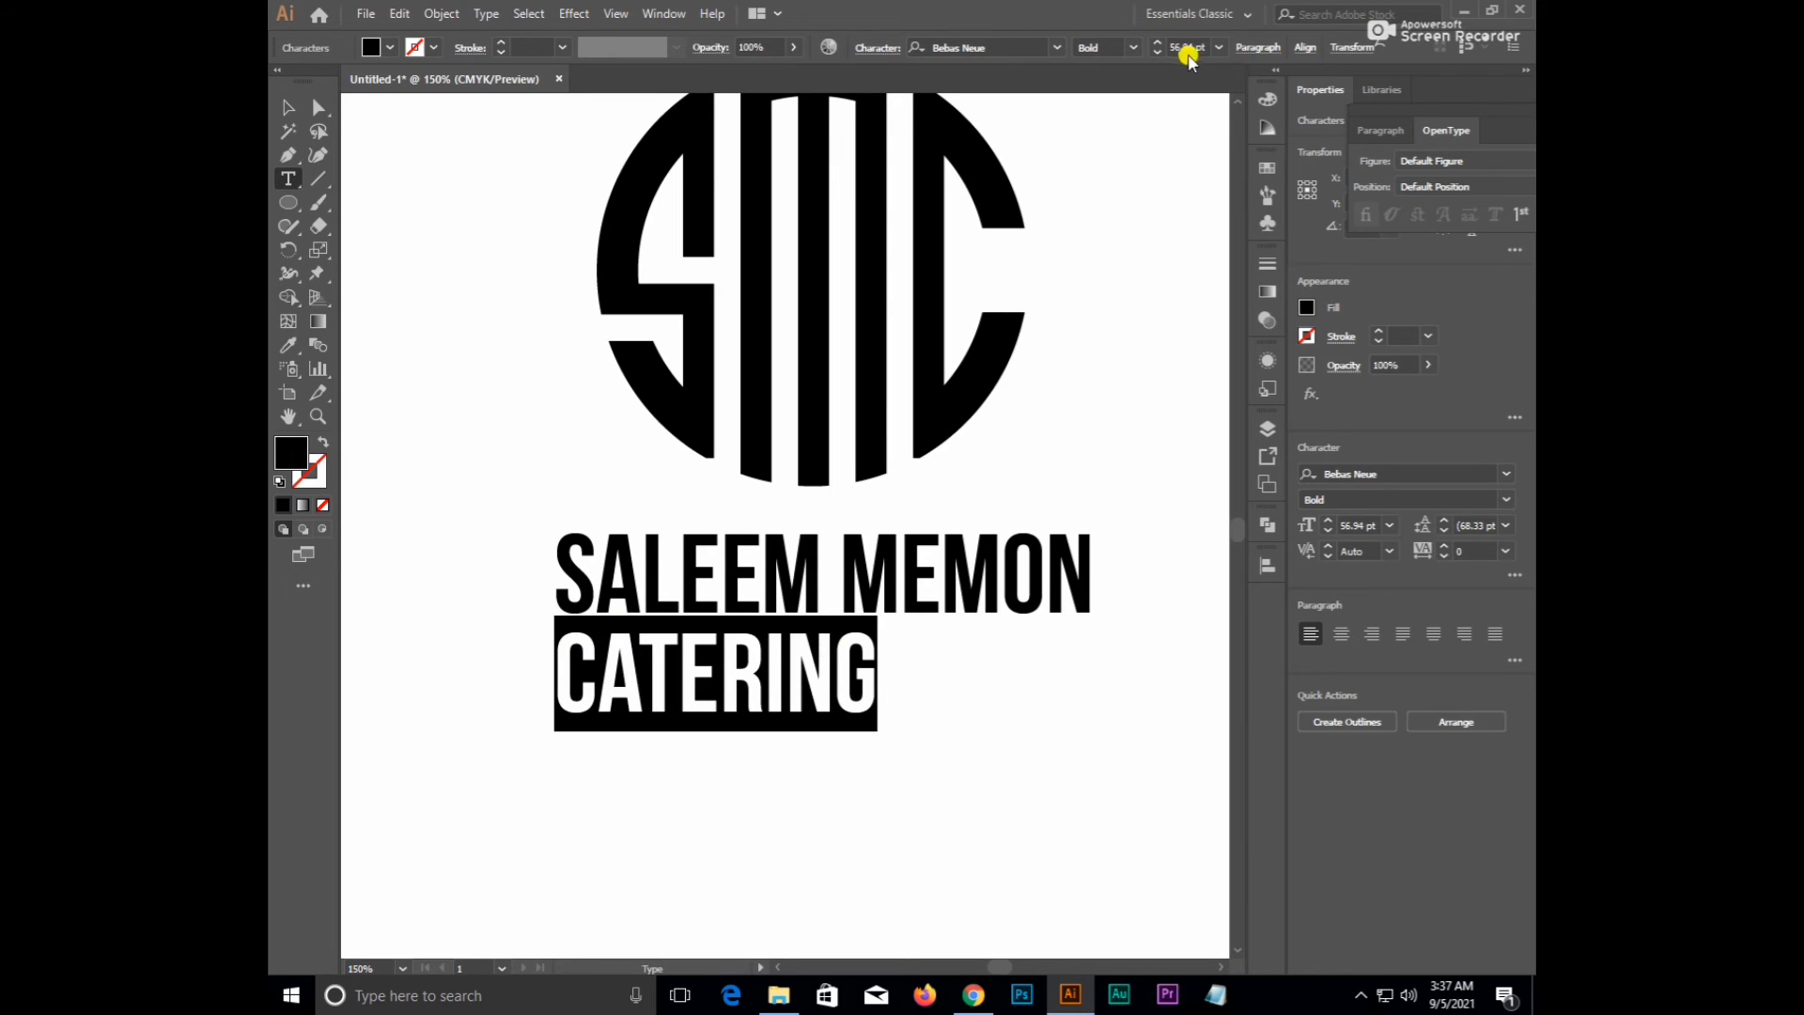
# - Give CATERING a tracking of 280 and the Bebas Neue Regular style
pyautogui.click(873, 49)
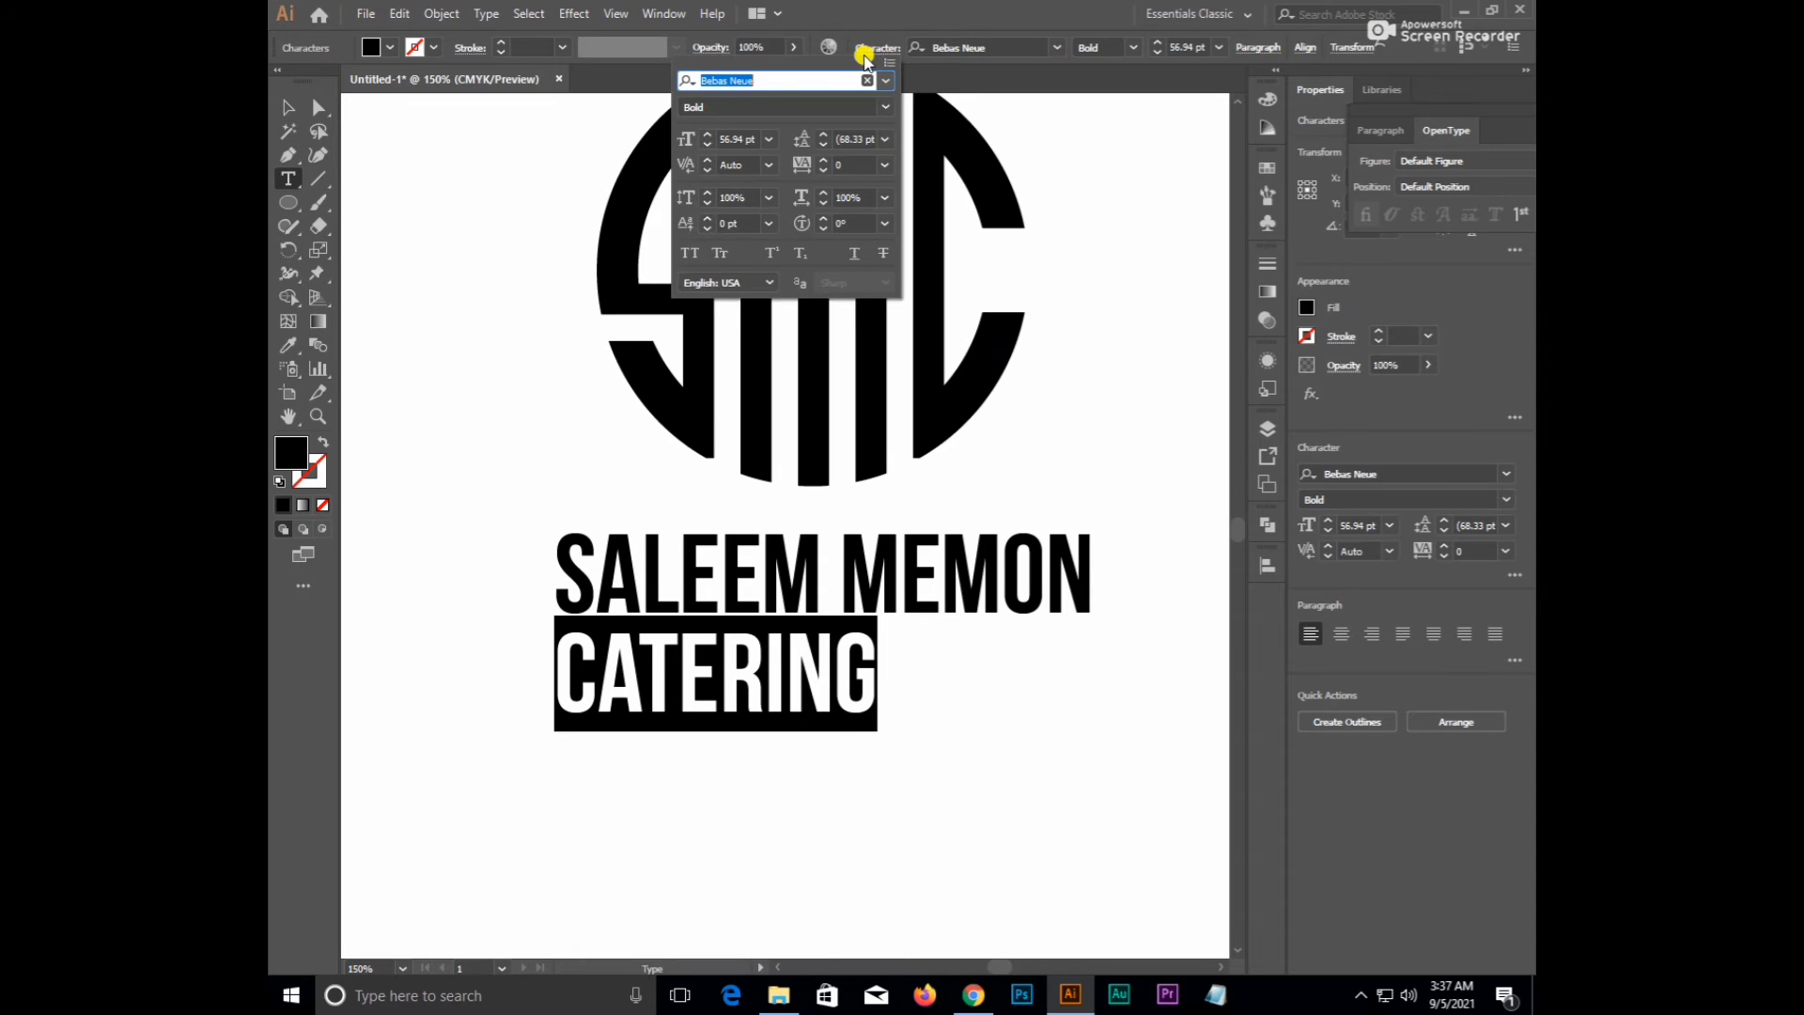
pyautogui.click(845, 164)
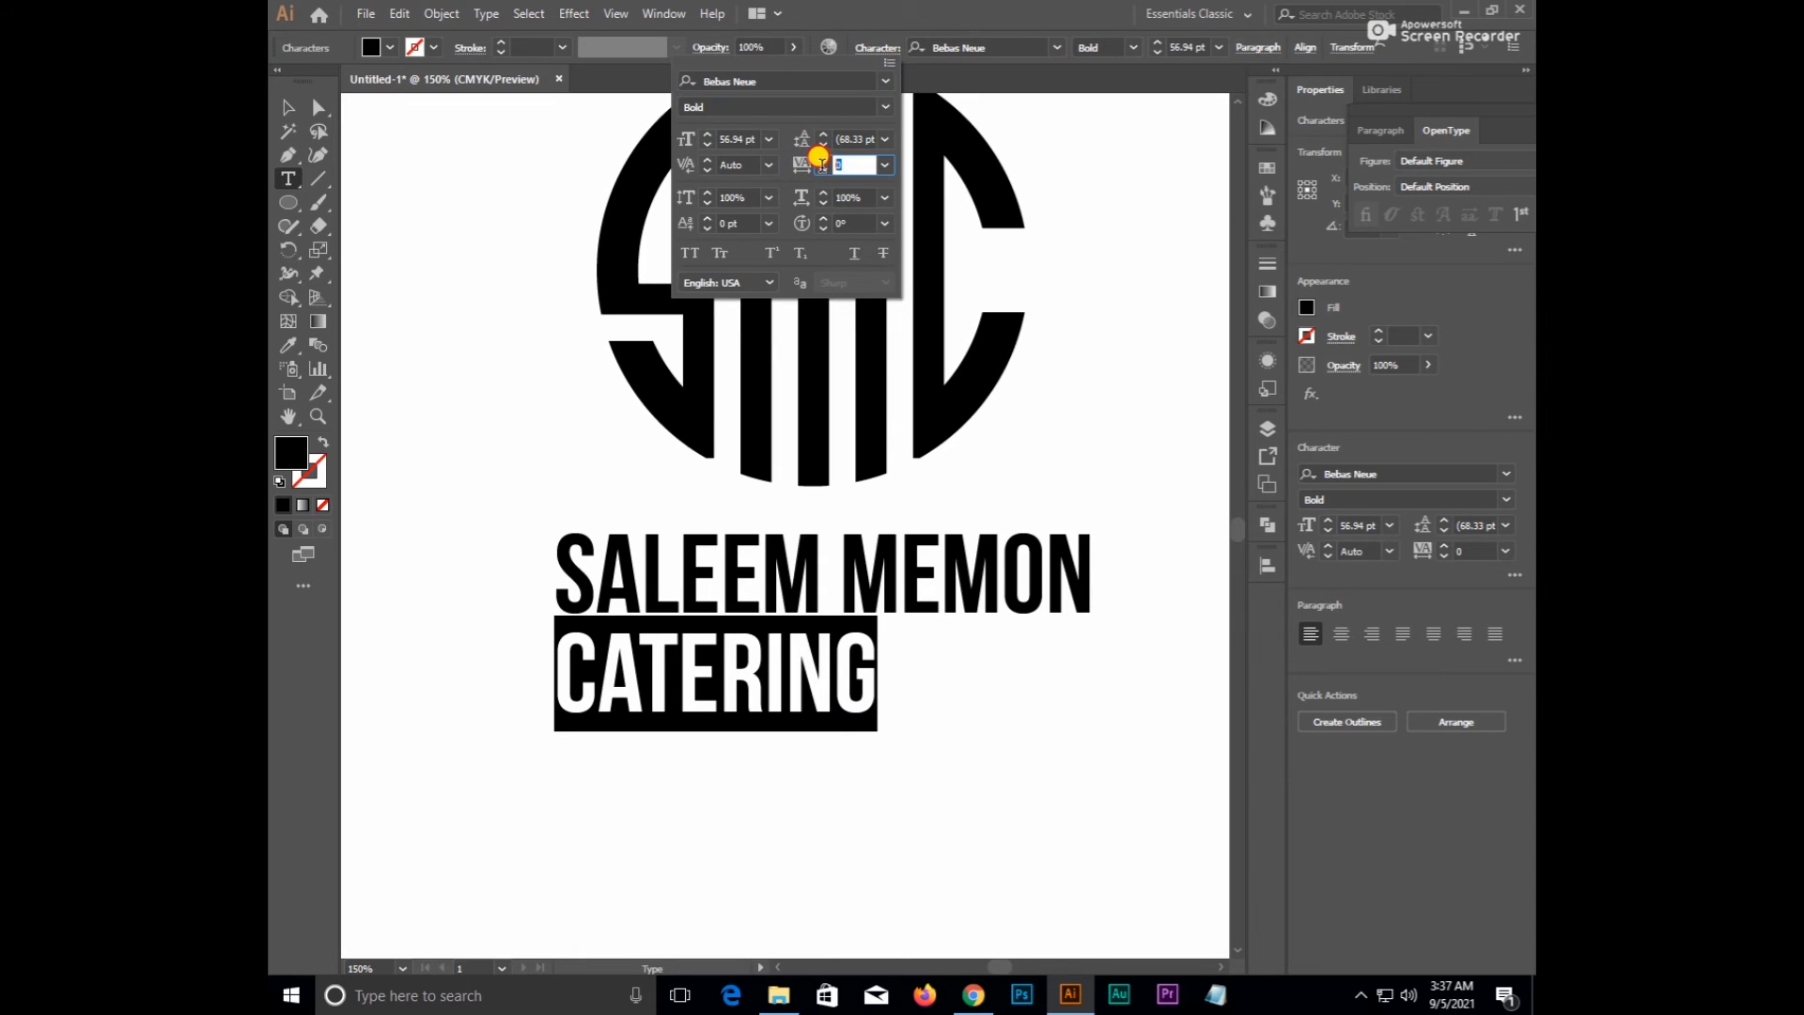
pyautogui.press('Up')
pyautogui.press('Up')
pyautogui.press('Up')
pyautogui.press('Up')
pyautogui.press('Up')
pyautogui.press('Up')
pyautogui.press('Up')
pyautogui.press('Up')
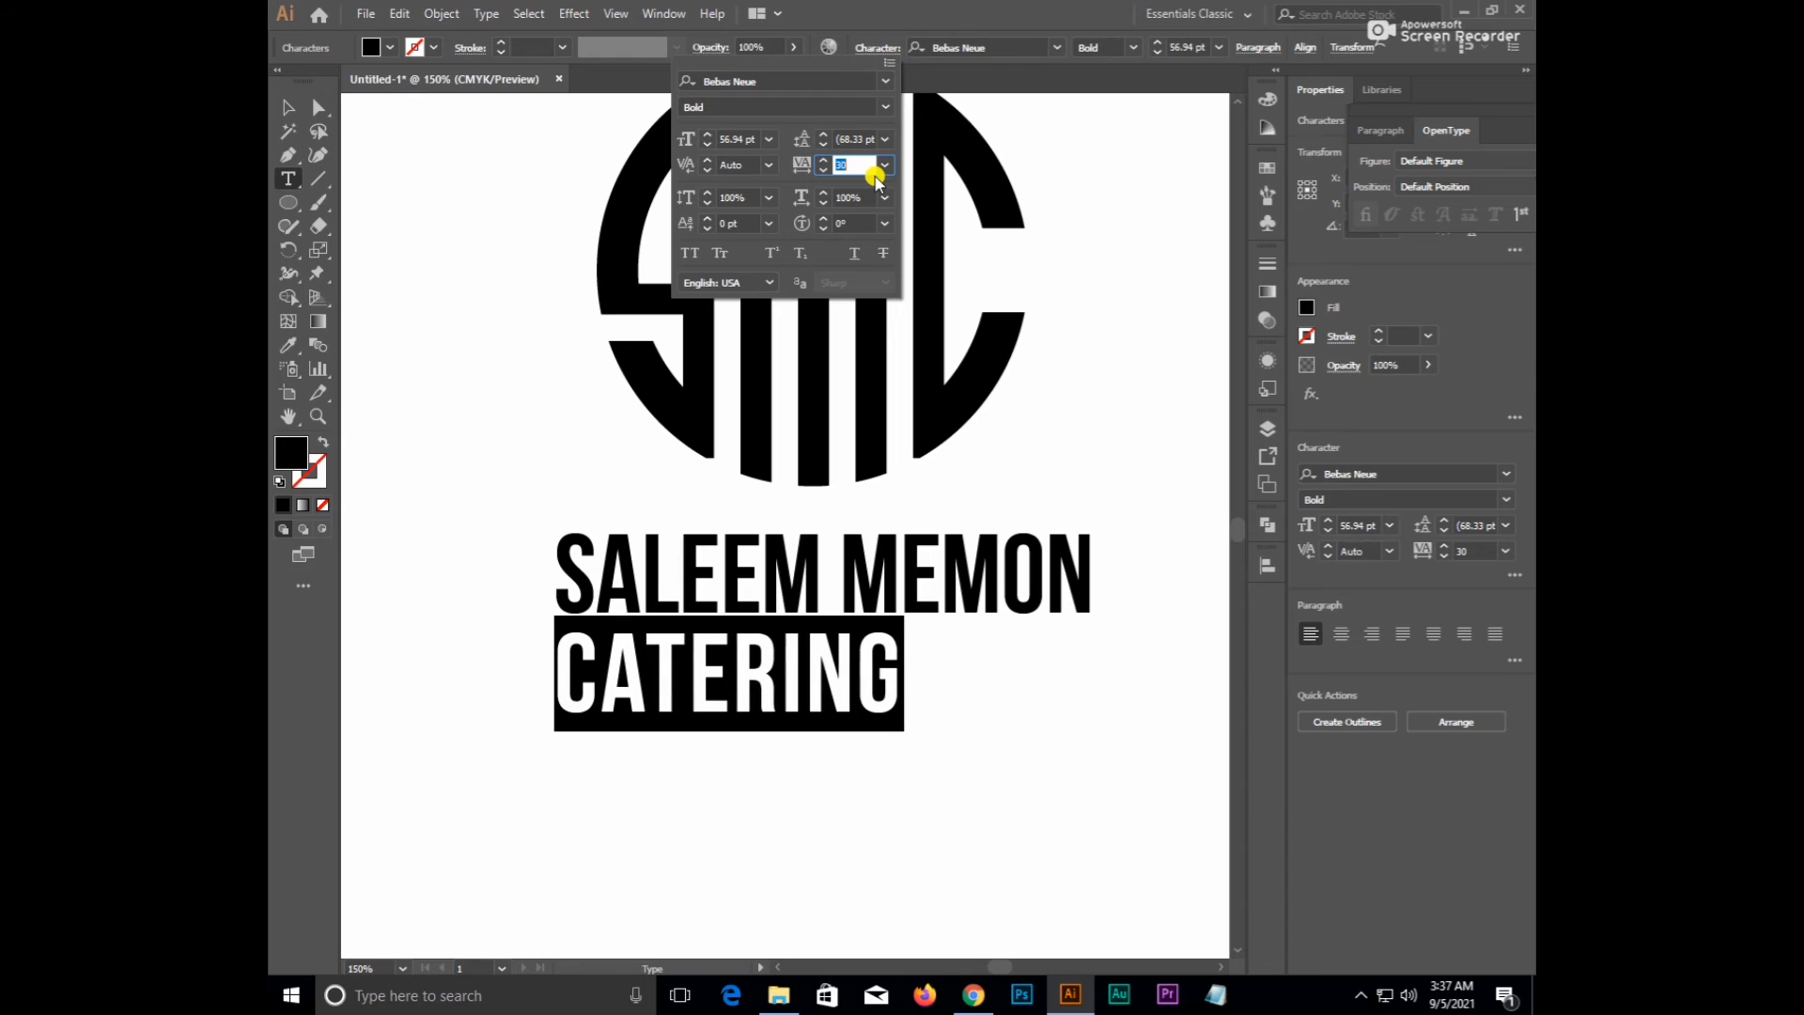
pyautogui.press('Up')
pyautogui.press('Up')
pyautogui.press('Up')
pyautogui.press('Up')
pyautogui.press('Up')
pyautogui.press('Up')
pyautogui.press('Up')
pyautogui.press('Up')
pyautogui.press('Up')
pyautogui.press('Up')
pyautogui.press('Up')
pyautogui.press('Up')
pyautogui.press('Up')
pyautogui.press('Up')
pyautogui.press('Up')
pyautogui.press('Up')
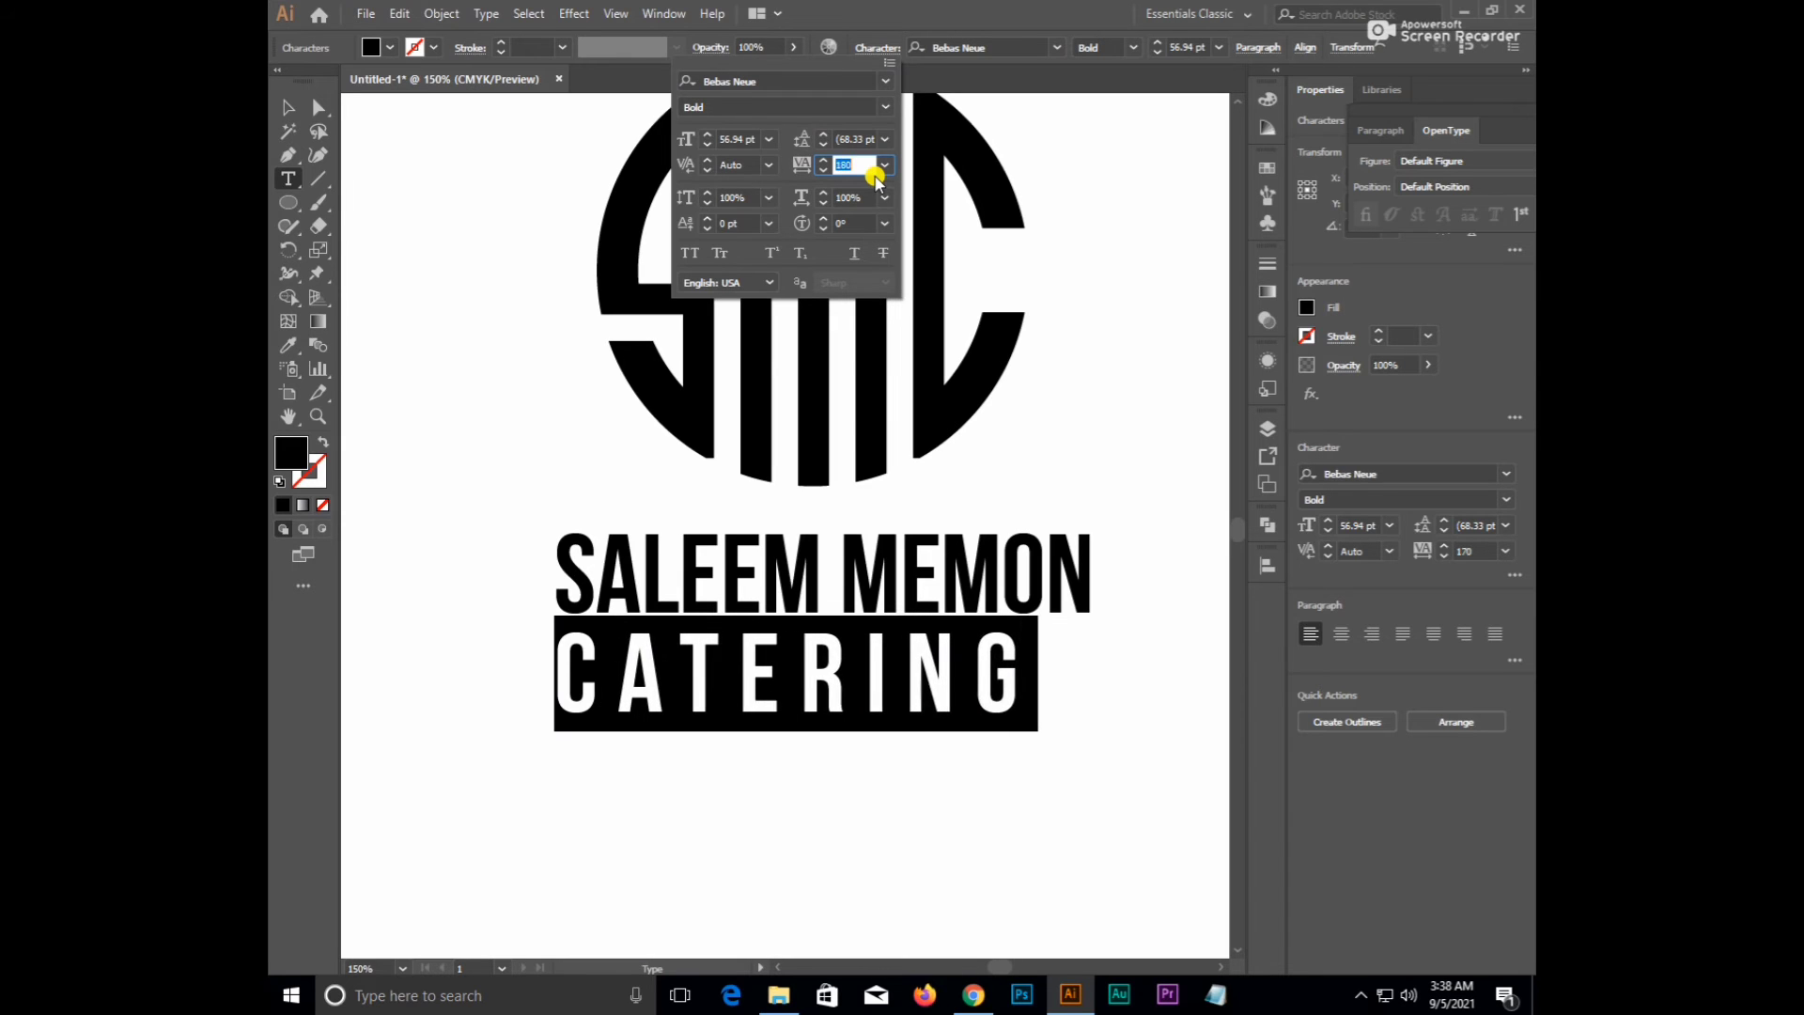
pyautogui.press('Up')
pyautogui.press('Up')
pyautogui.press('Up')
pyautogui.press('Up')
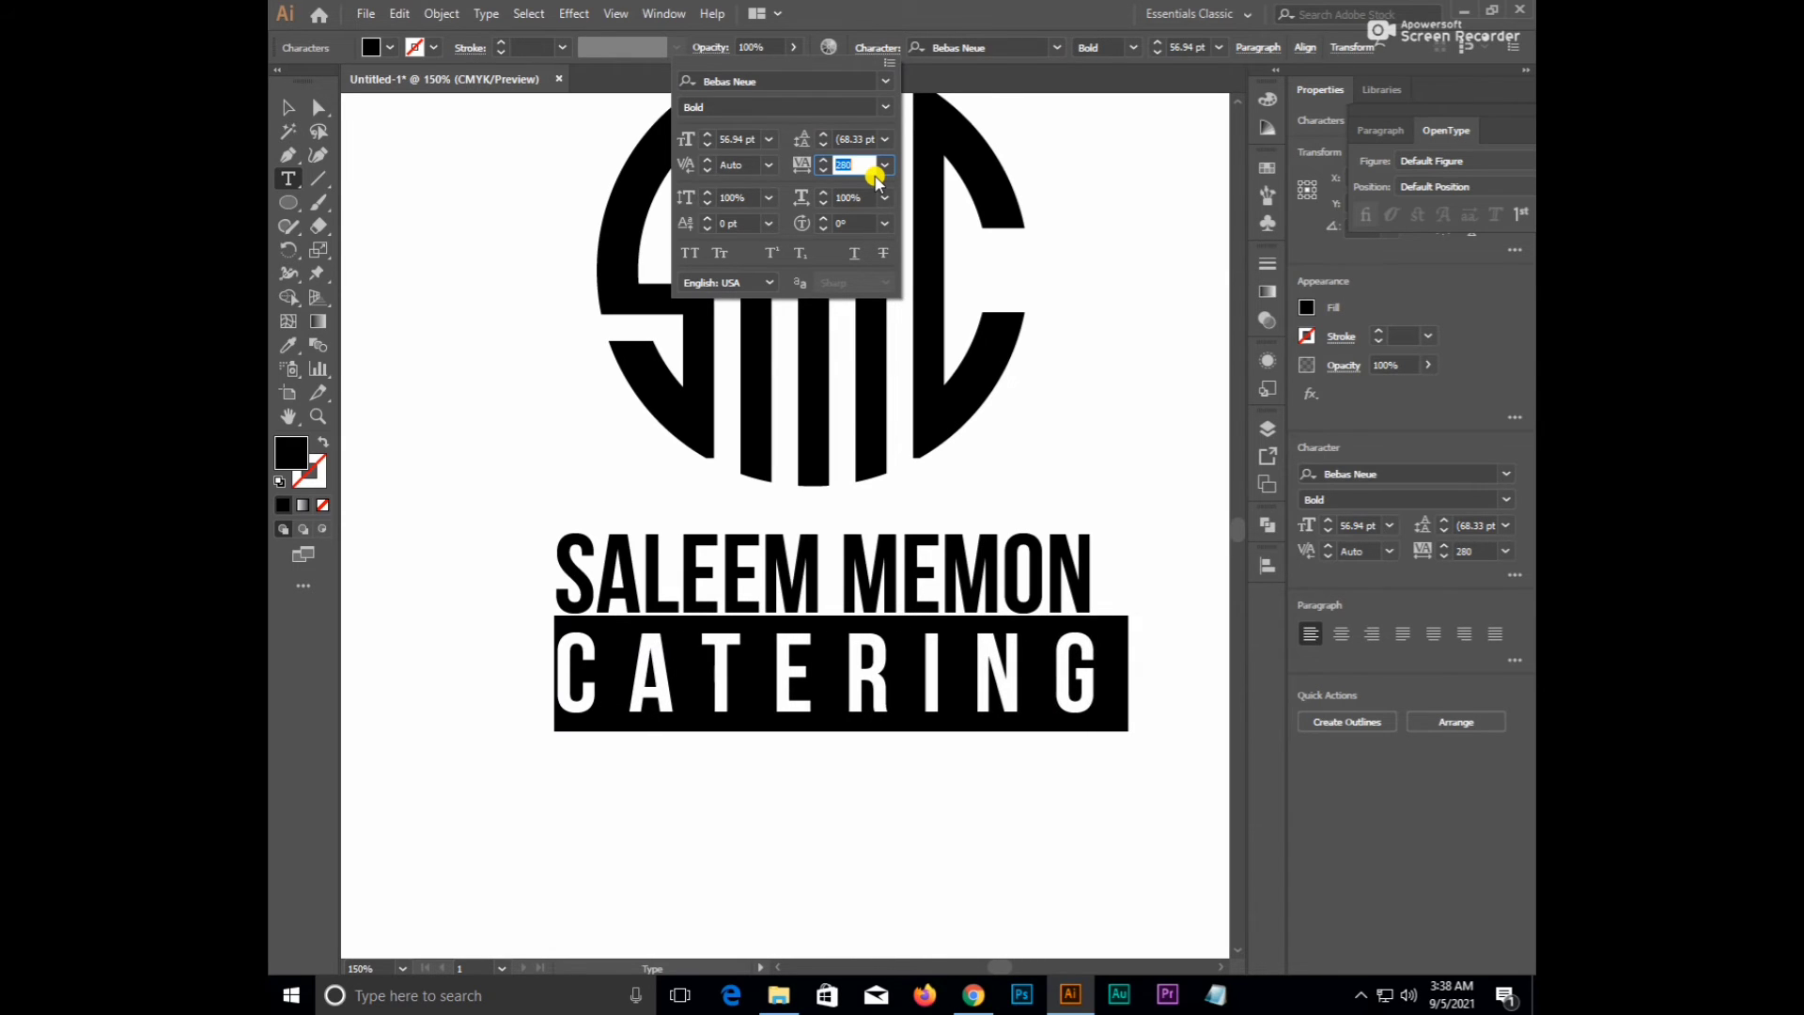
pyautogui.click(886, 109)
pyautogui.click(741, 136)
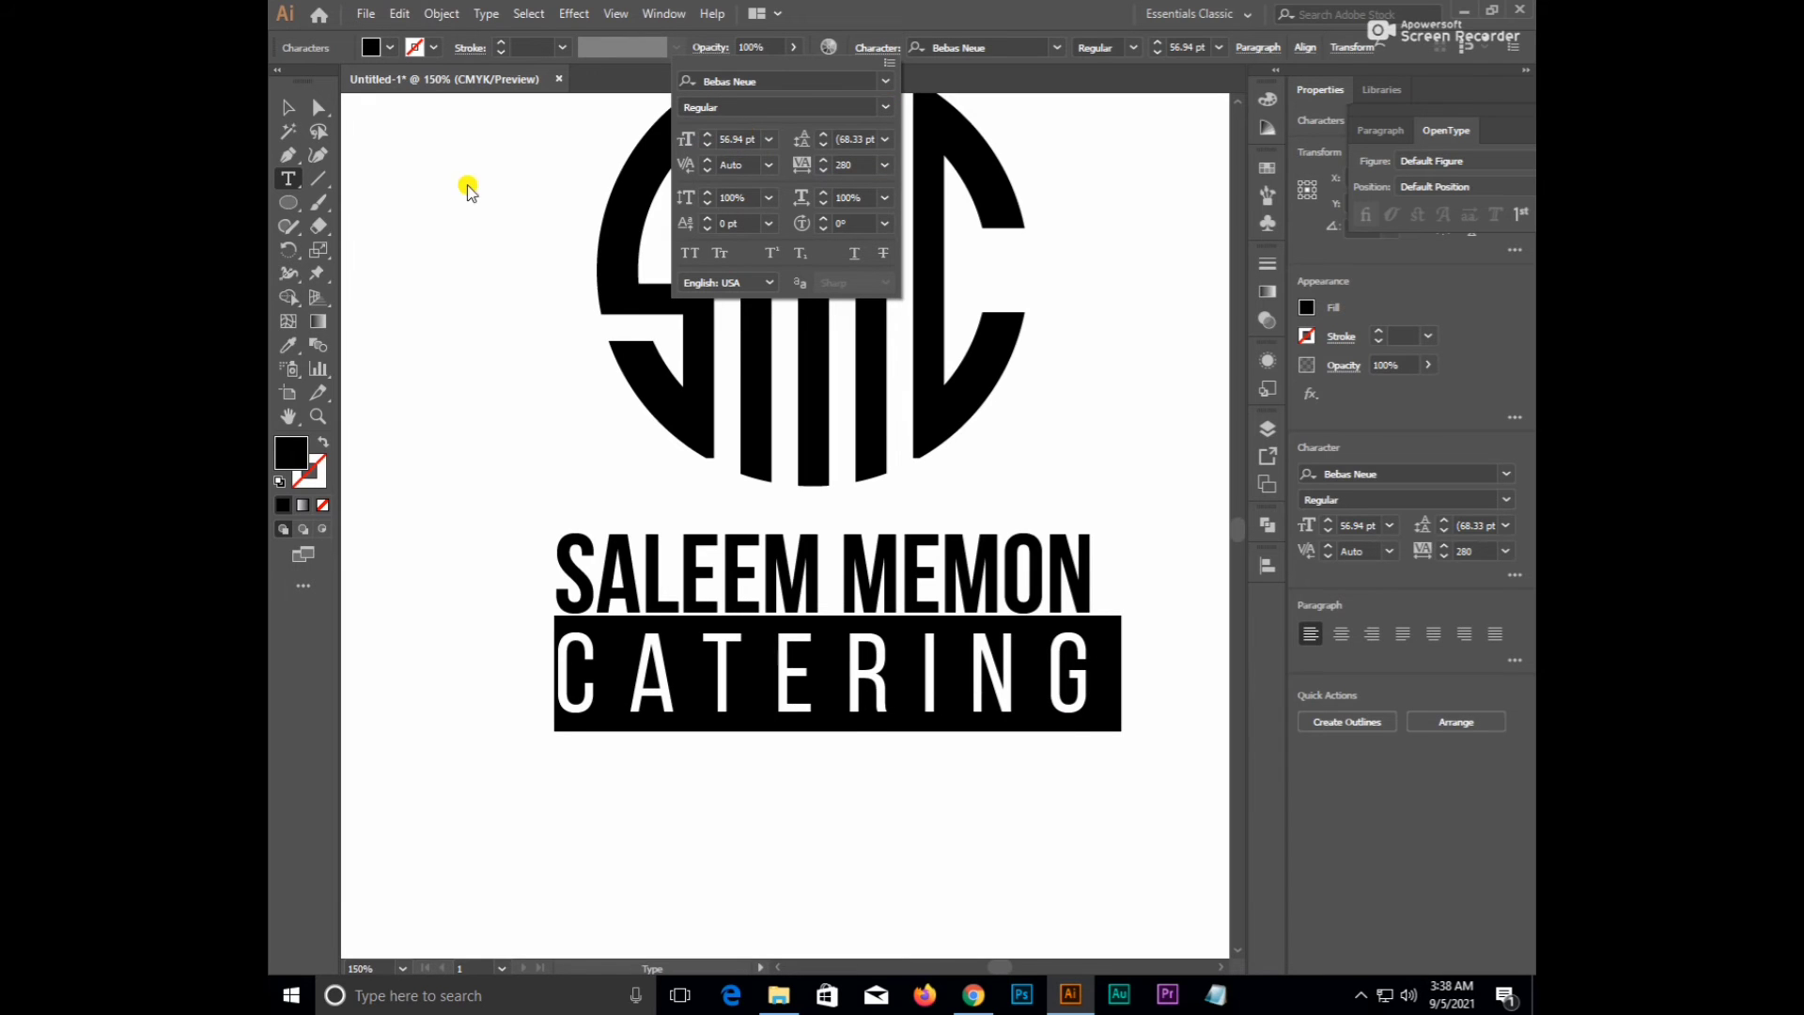
pyautogui.click(287, 105)
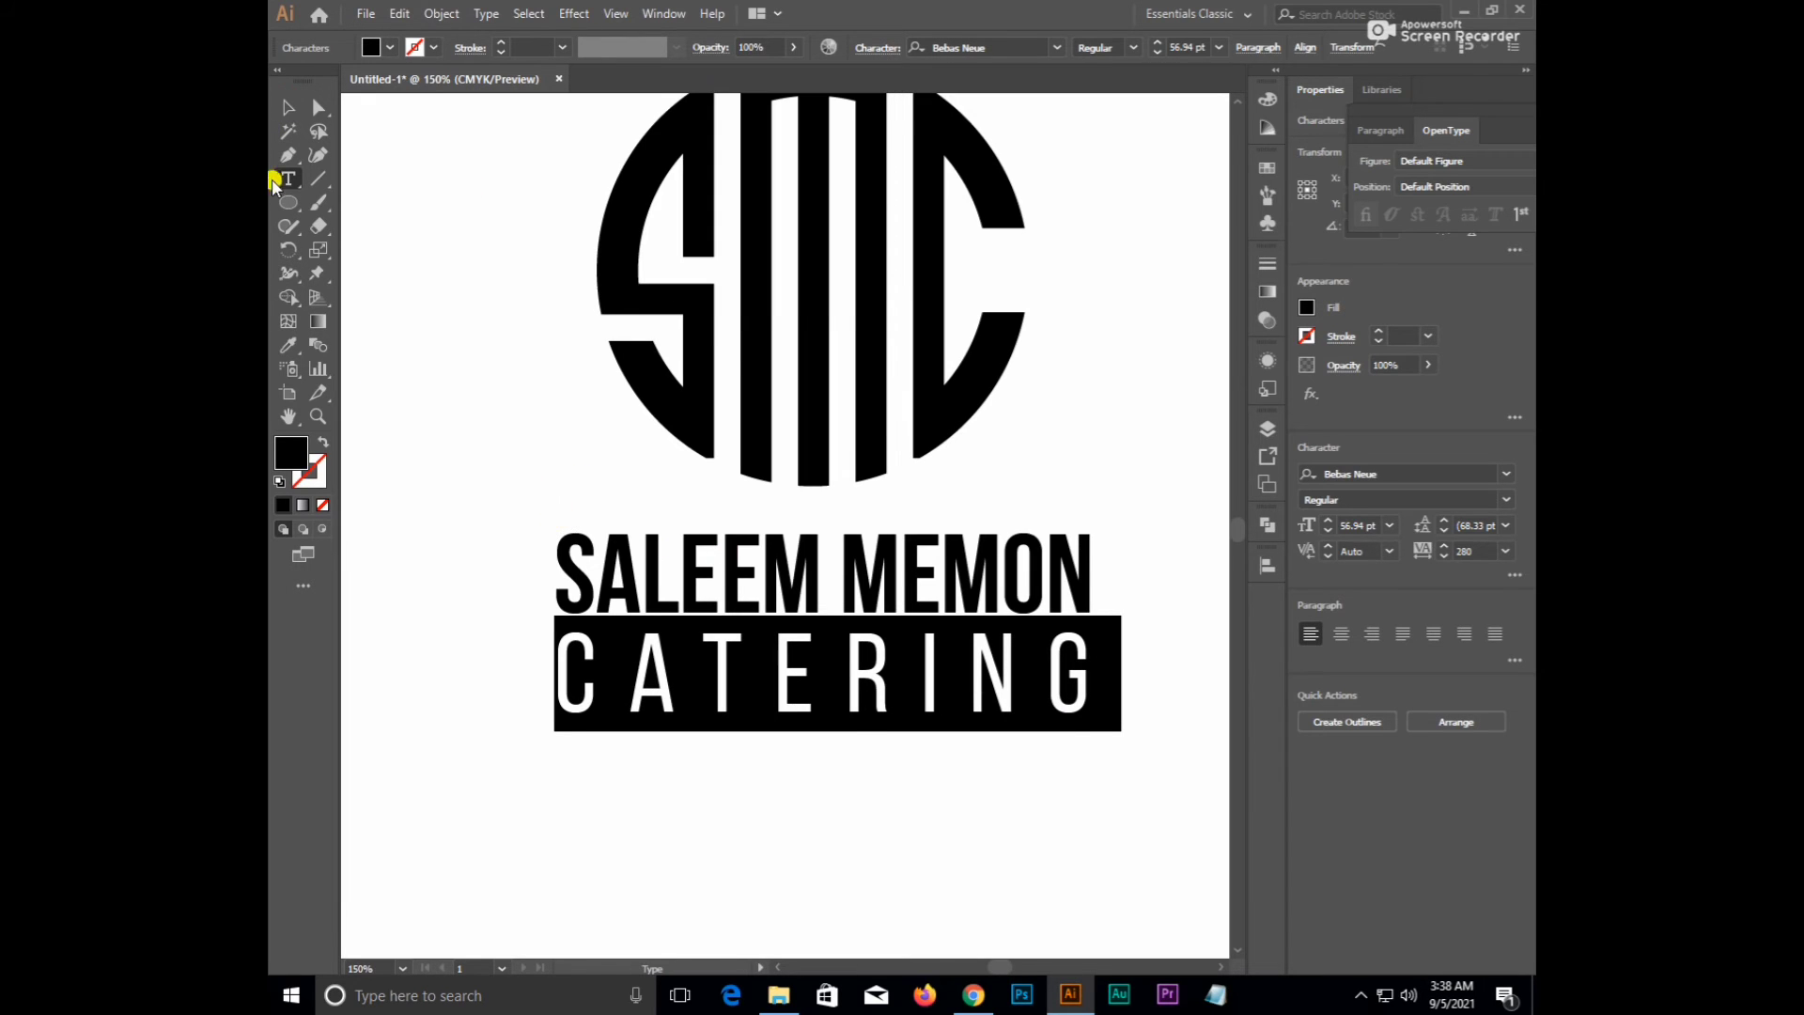
pyautogui.click(287, 107)
# - Move CATERING up closer beneath the name line
pyautogui.click(564, 468)
pyautogui.hotkey('ctrl', '-')
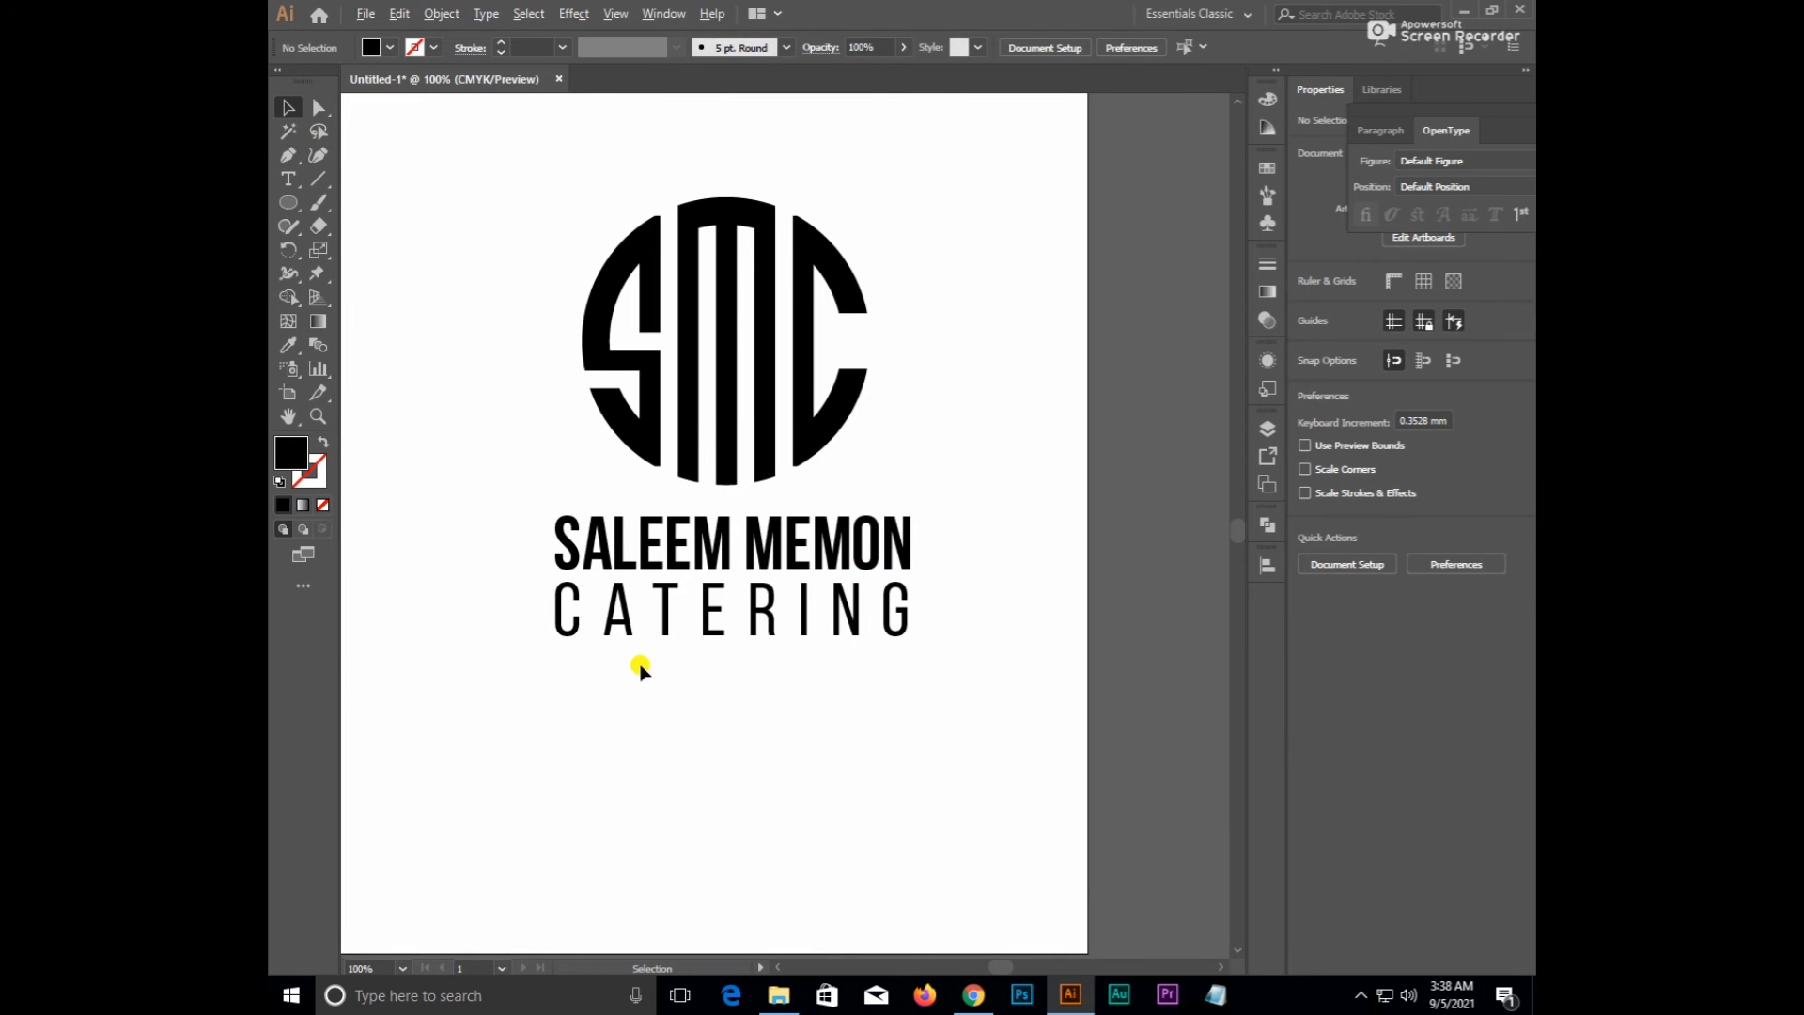
pyautogui.hotkey('ctrl', '+')
pyautogui.click(810, 662)
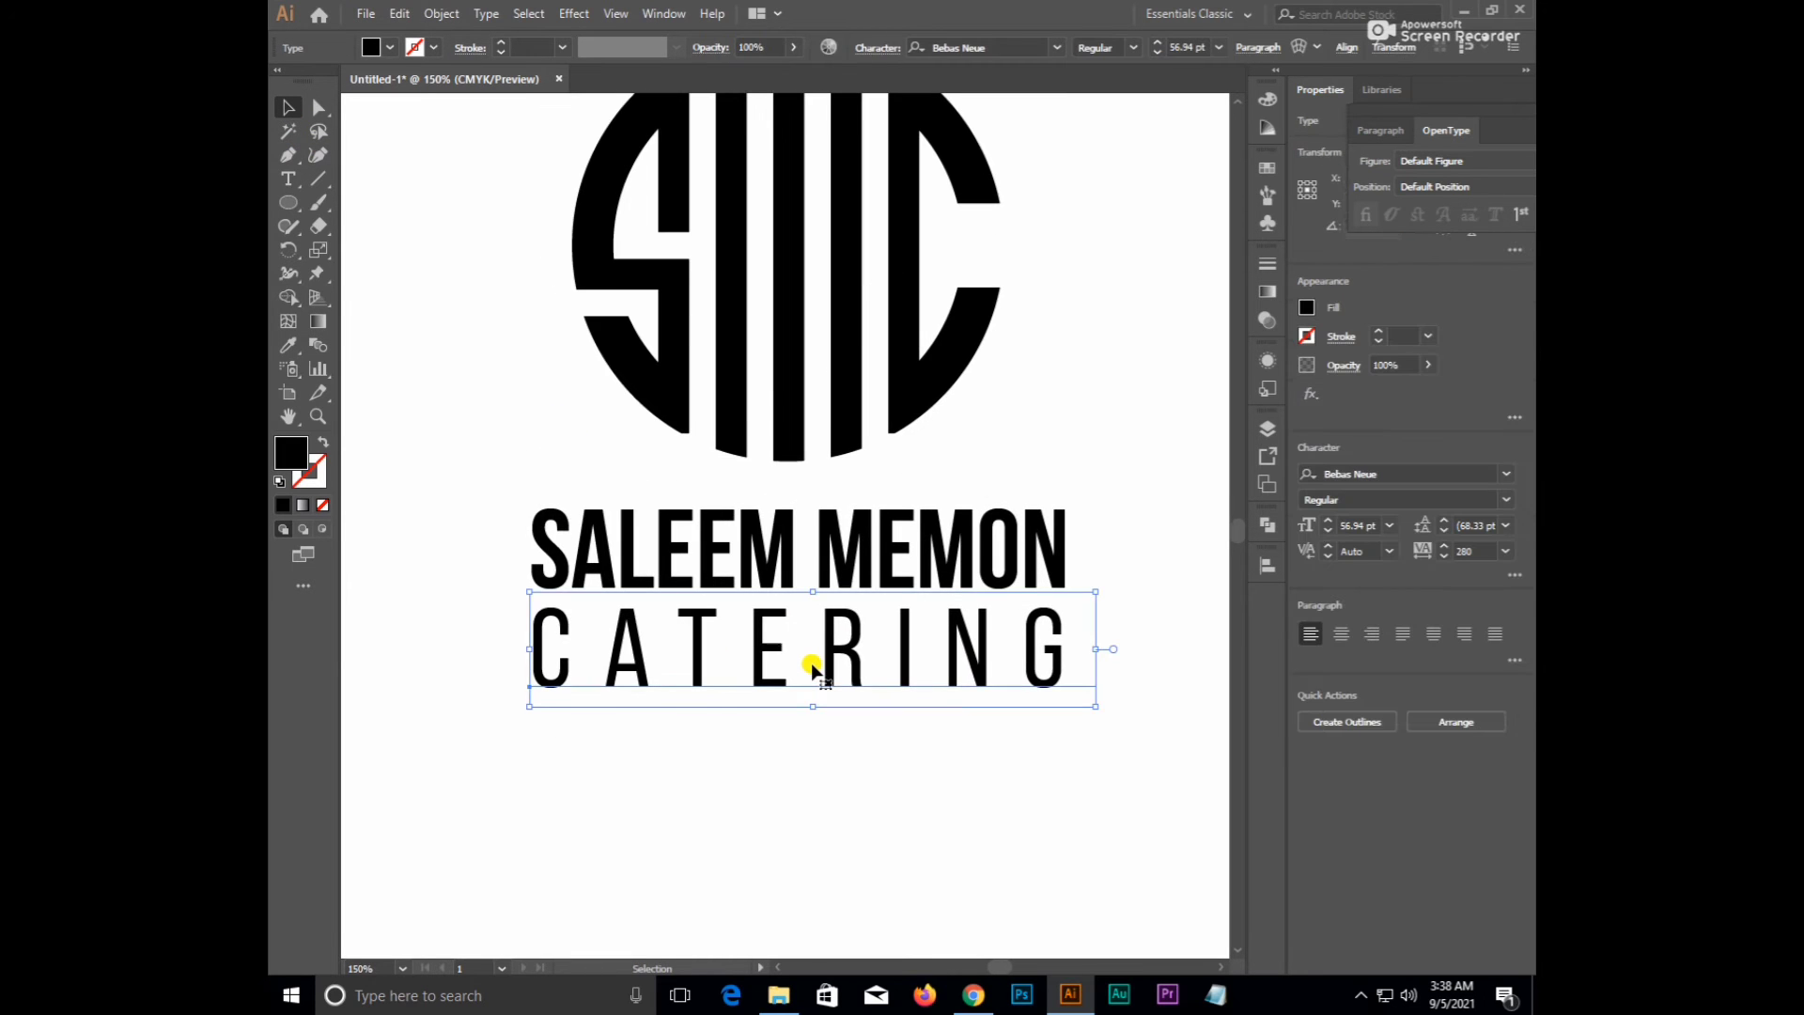
pyautogui.press('Down')
pyautogui.press('Down')
pyautogui.press('Down')
pyautogui.press('Down')
pyautogui.press('Down')
pyautogui.press('Down')
pyautogui.press('Down')
pyautogui.press('Down')
pyautogui.press('Down')
pyautogui.press('Down')
pyautogui.press('Down')
pyautogui.press('Down')
pyautogui.press('Down')
pyautogui.press('Down')
pyautogui.press('Down')
pyautogui.press('Down')
pyautogui.press('Down')
pyautogui.press('Down')
pyautogui.press('Down')
pyautogui.press('Down')
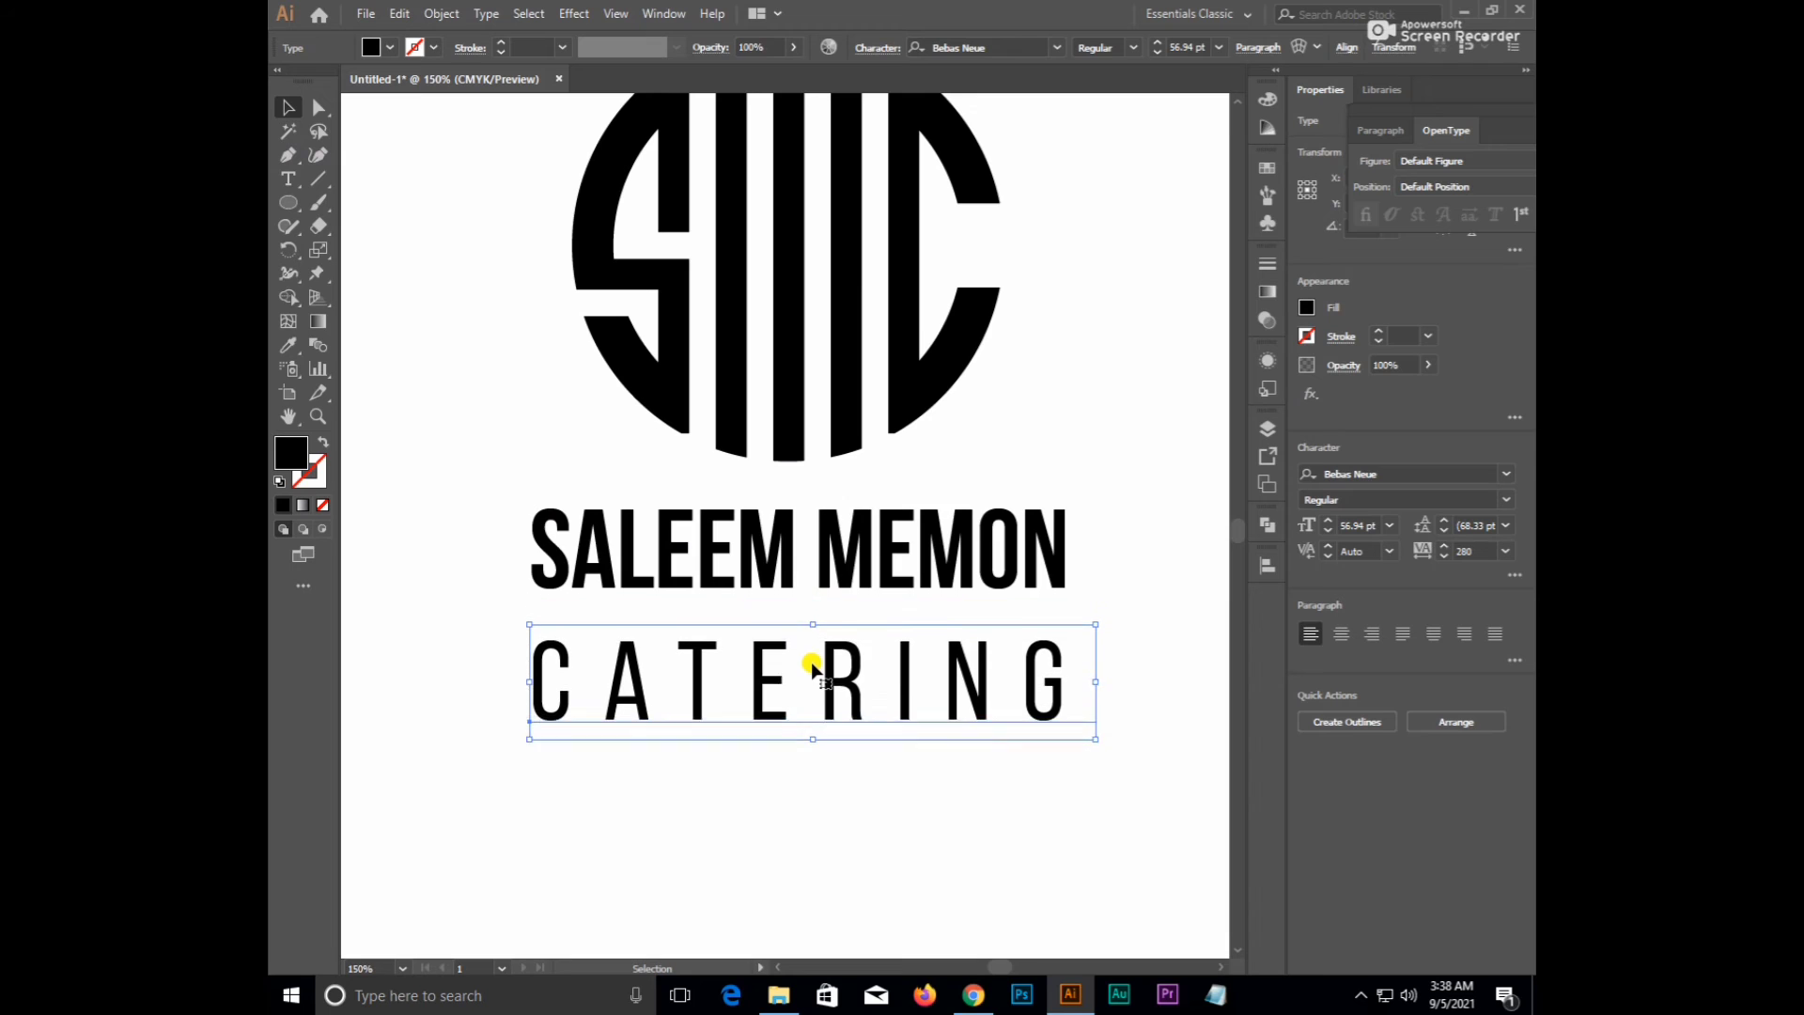
pyautogui.click(854, 787)
pyautogui.moveTo(845, 736); pyautogui.dragTo(845, 676)
pyautogui.click(842, 731)
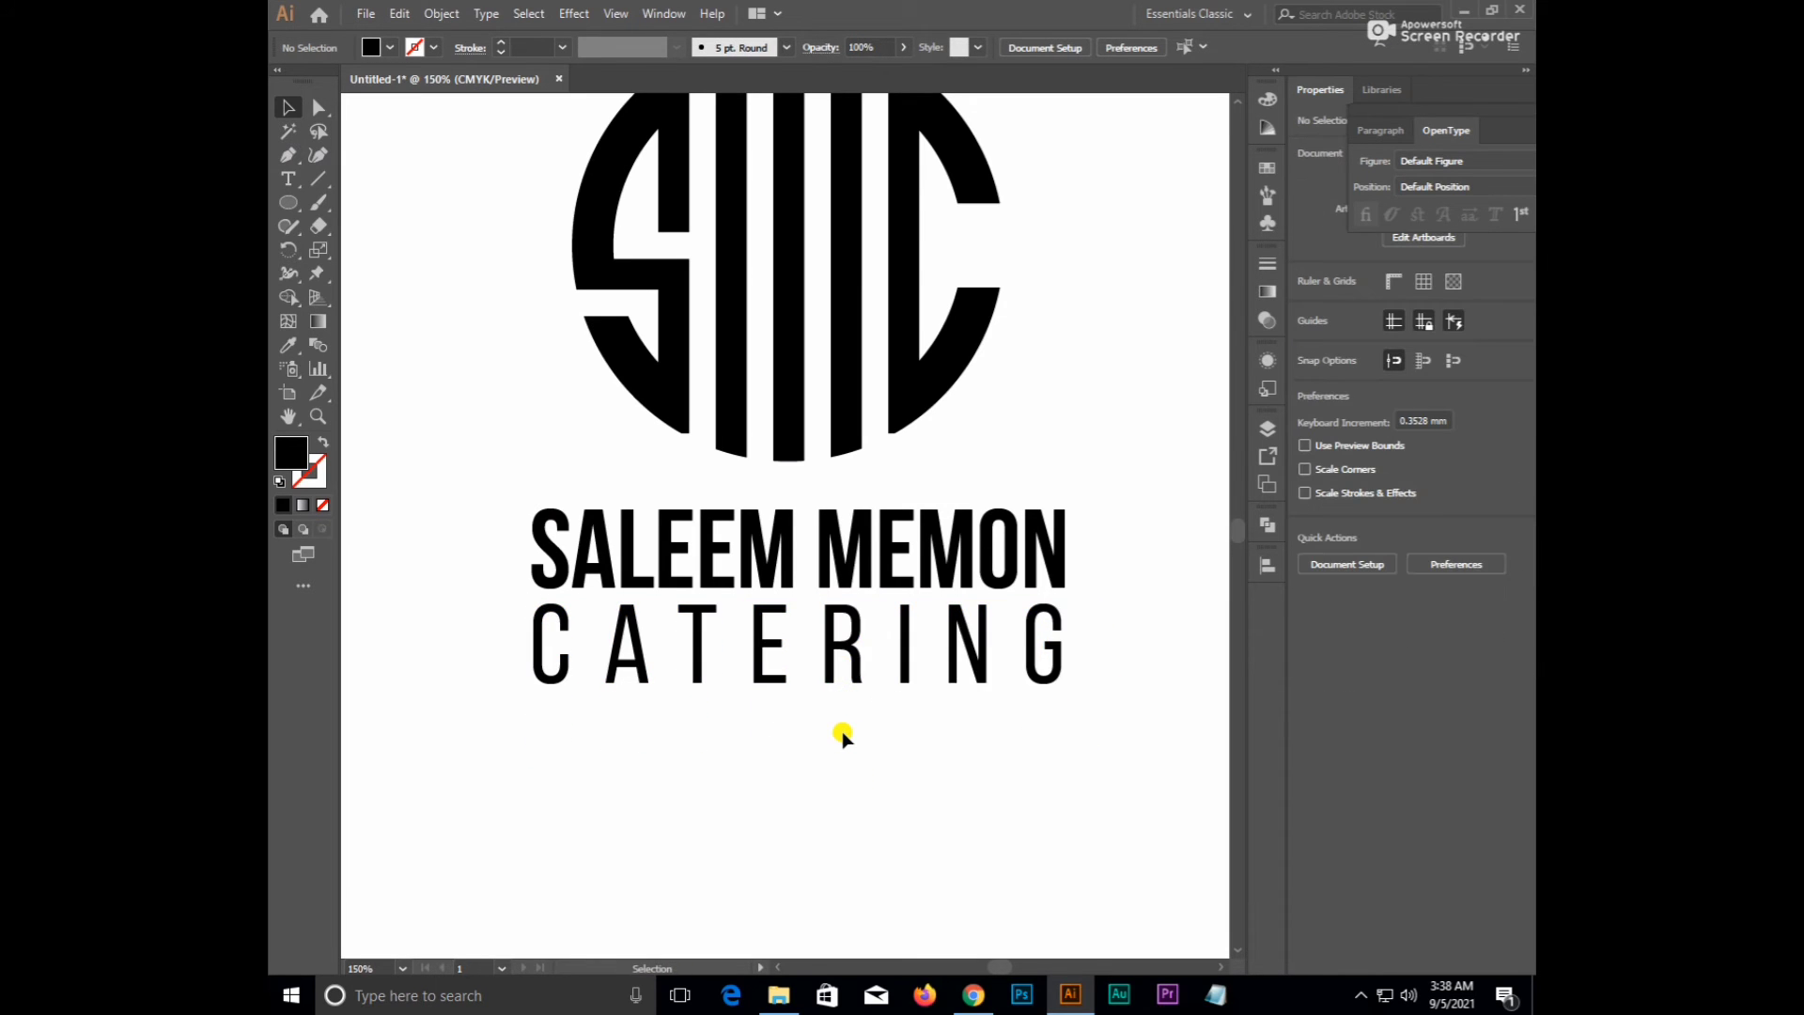
# - Scale CATERING down to about 33.58 pt just under the name
pyautogui.scroll(-1, 842, 734)
pyautogui.scroll(1, 848, 757)
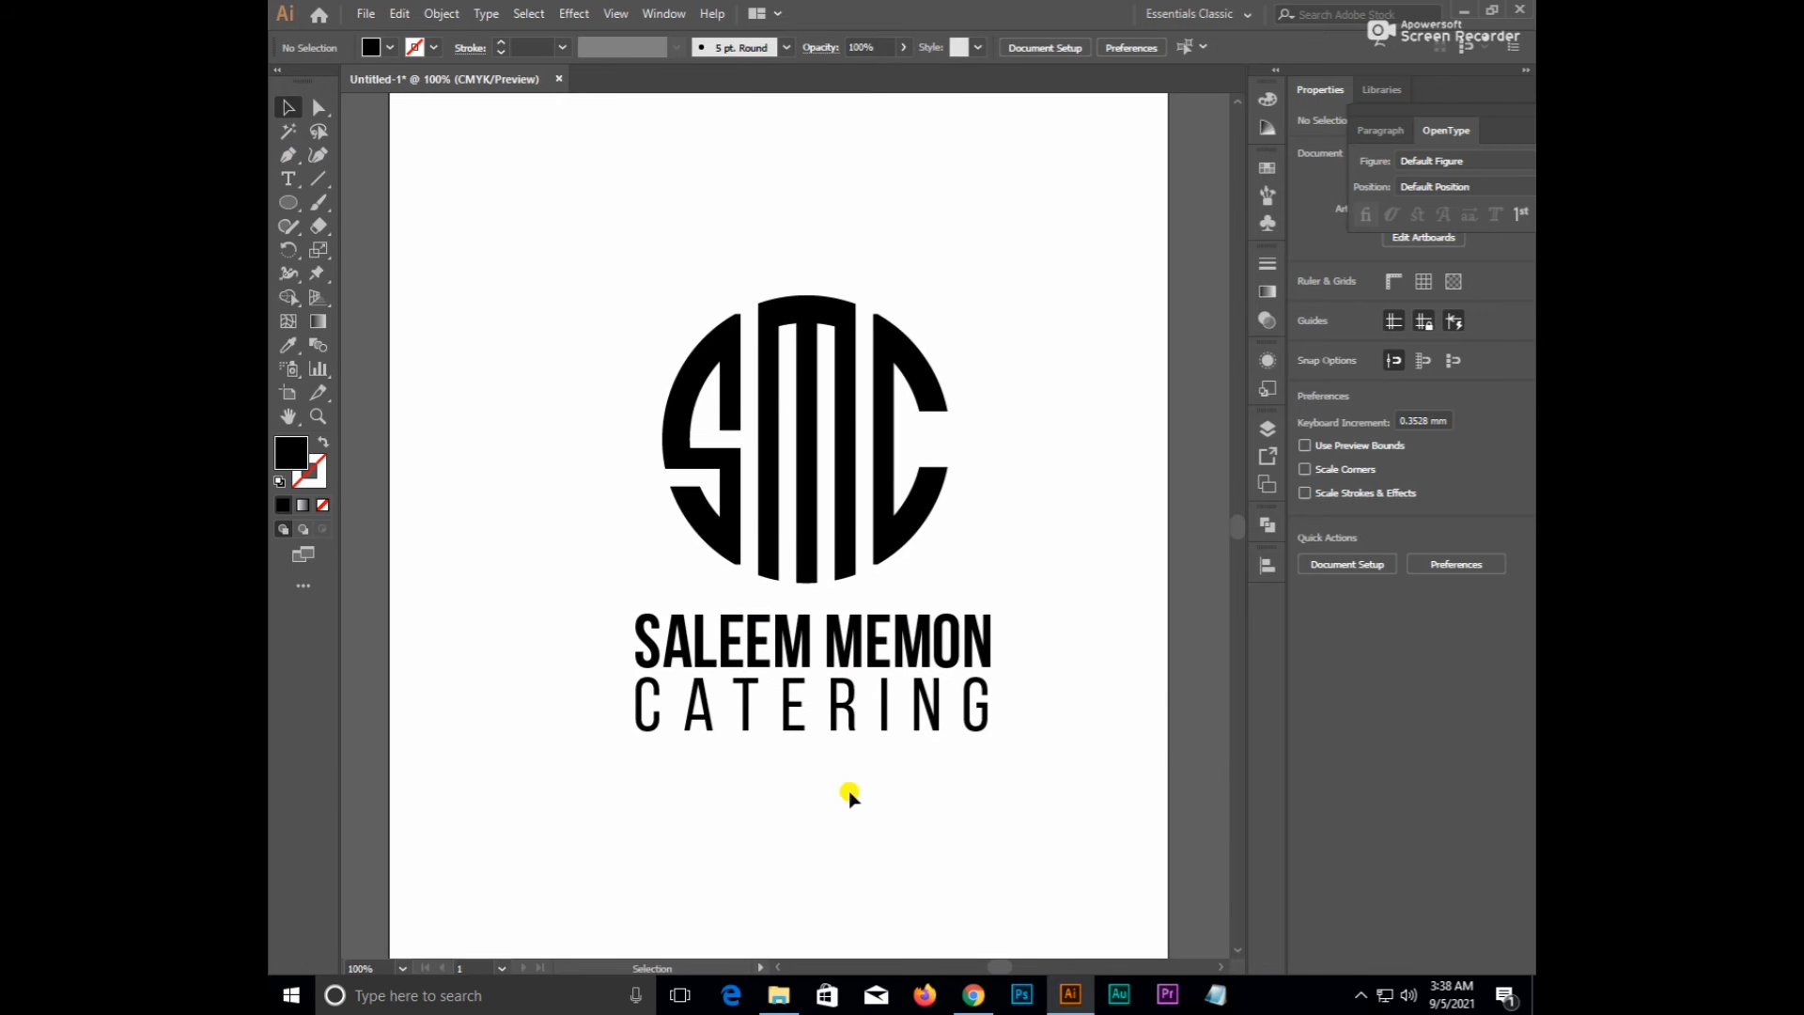
pyautogui.scroll(2, 703, 729)
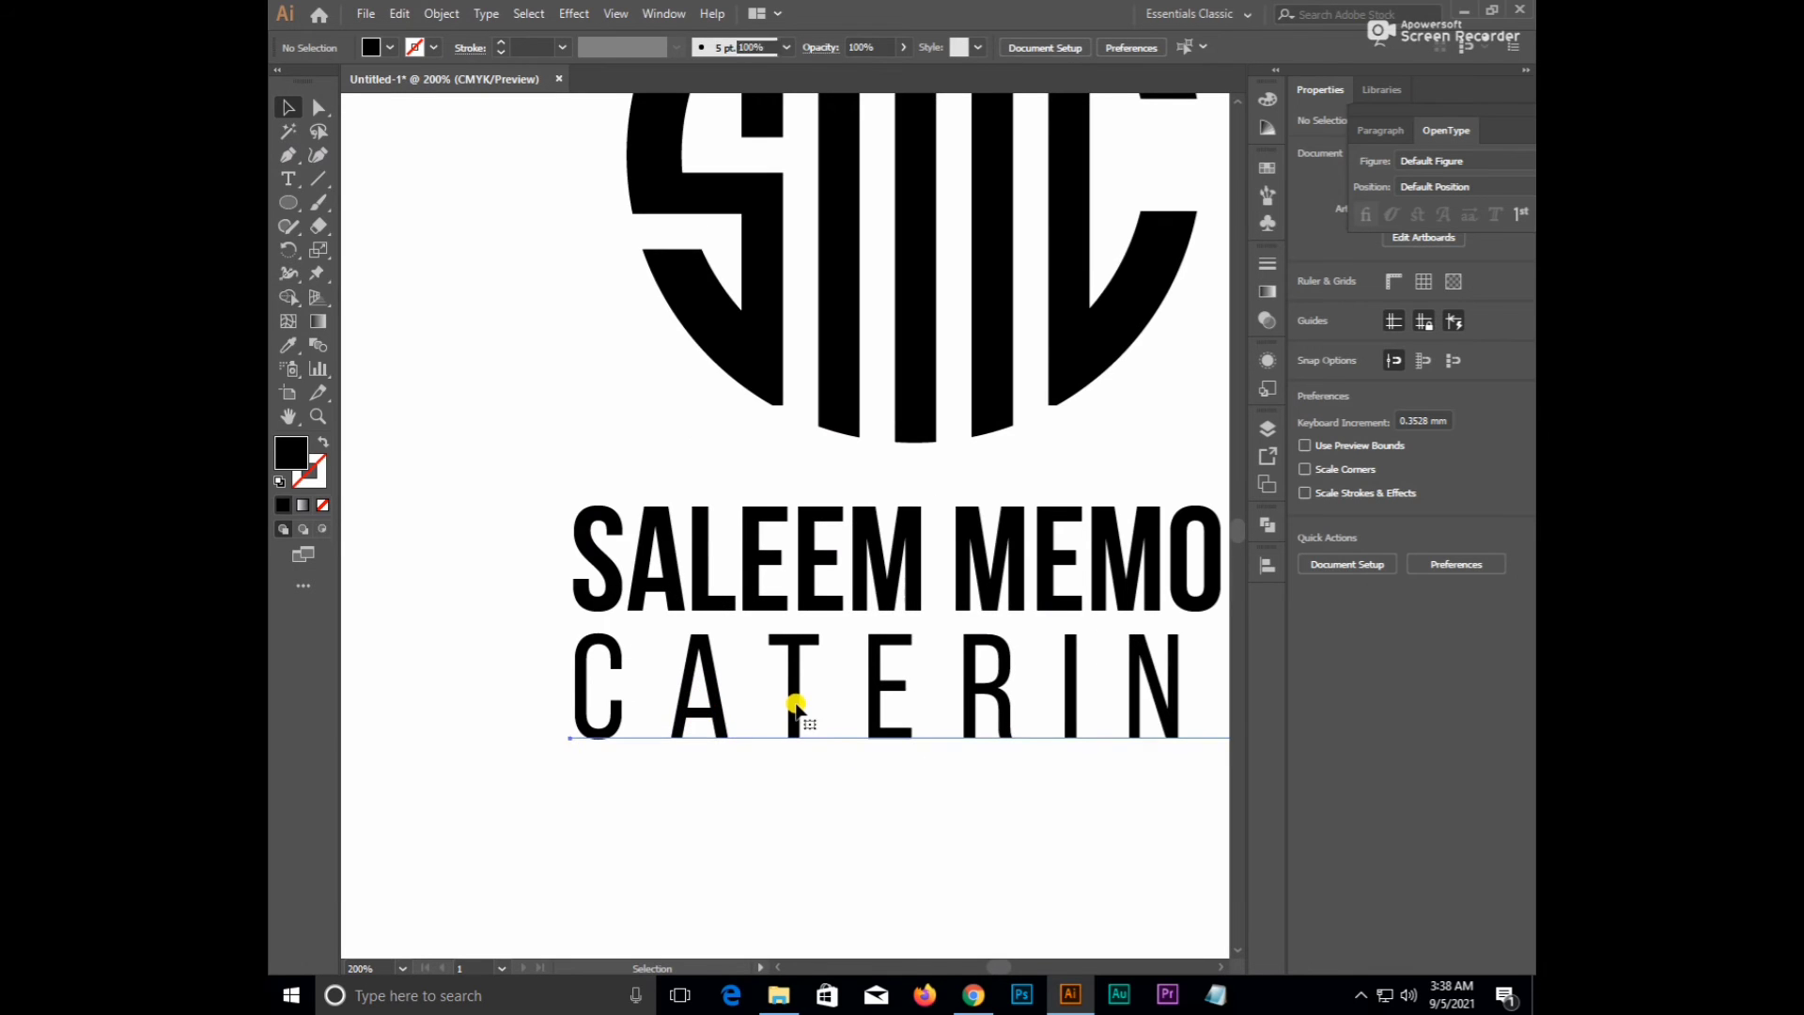
pyautogui.click(793, 718)
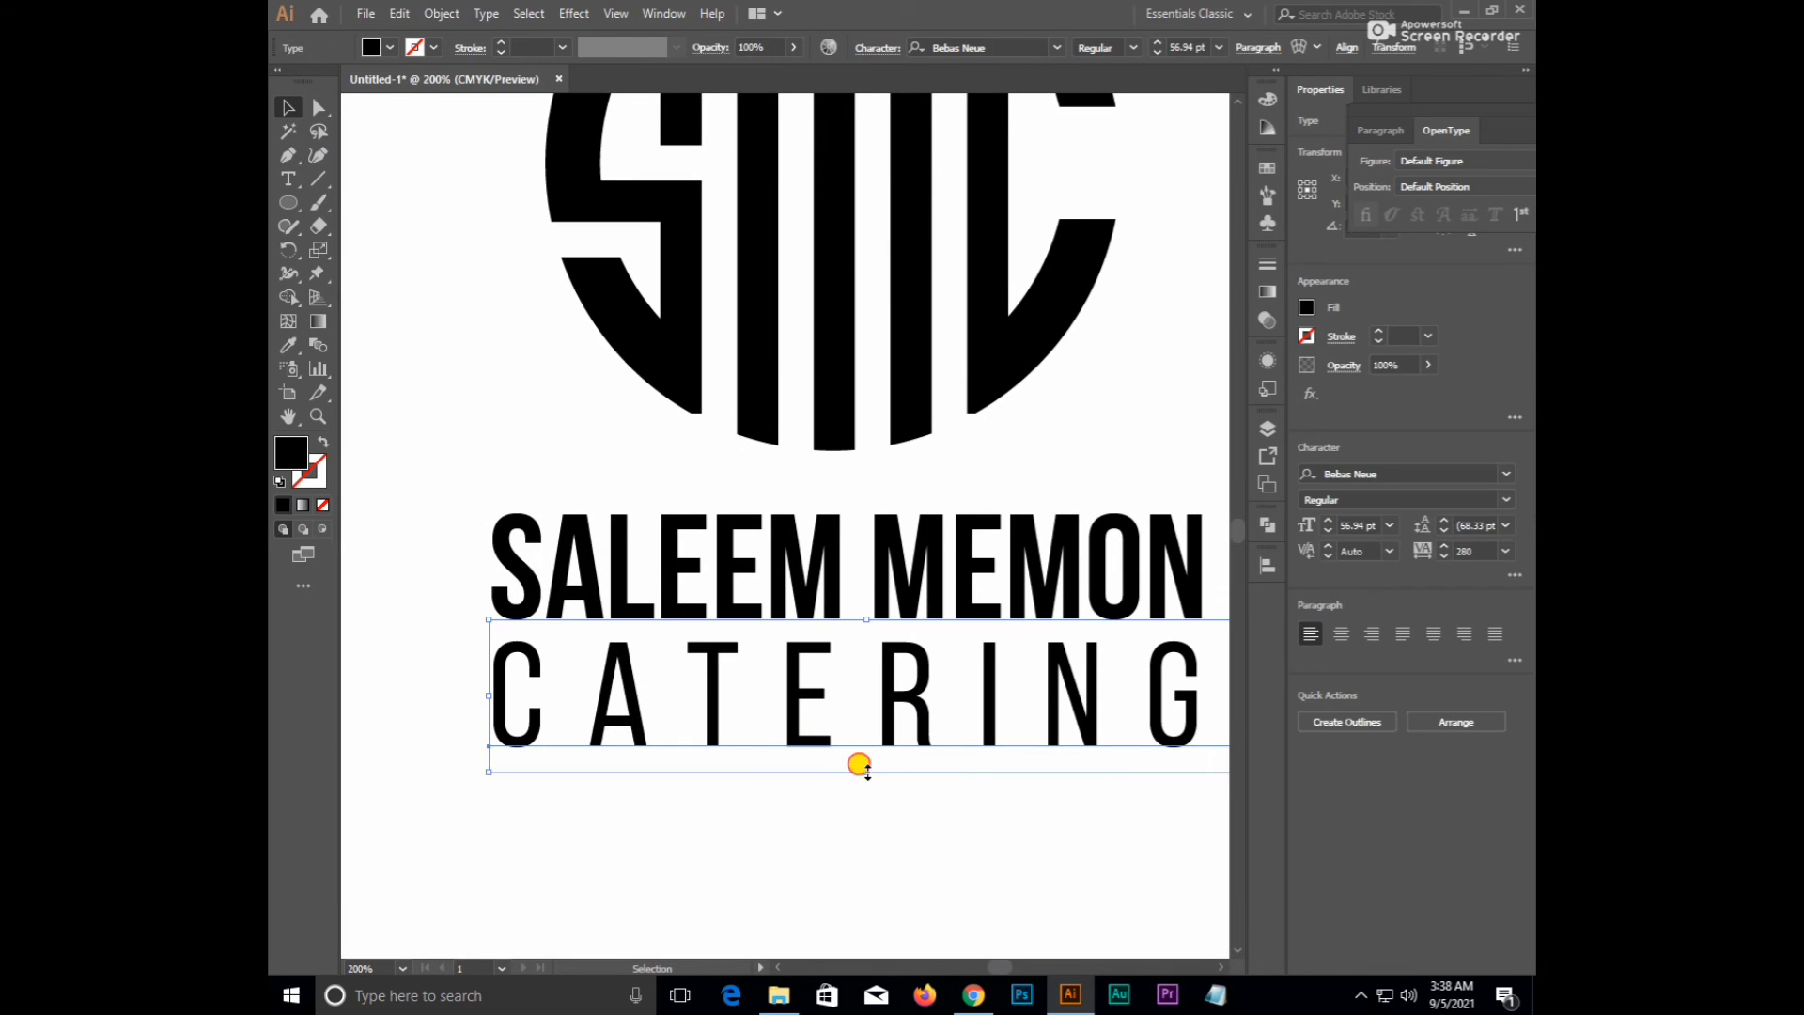
pyautogui.moveTo(859, 764); pyautogui.dragTo(860, 712)
pyautogui.click(864, 757)
pyautogui.scroll(-1, 863, 757)
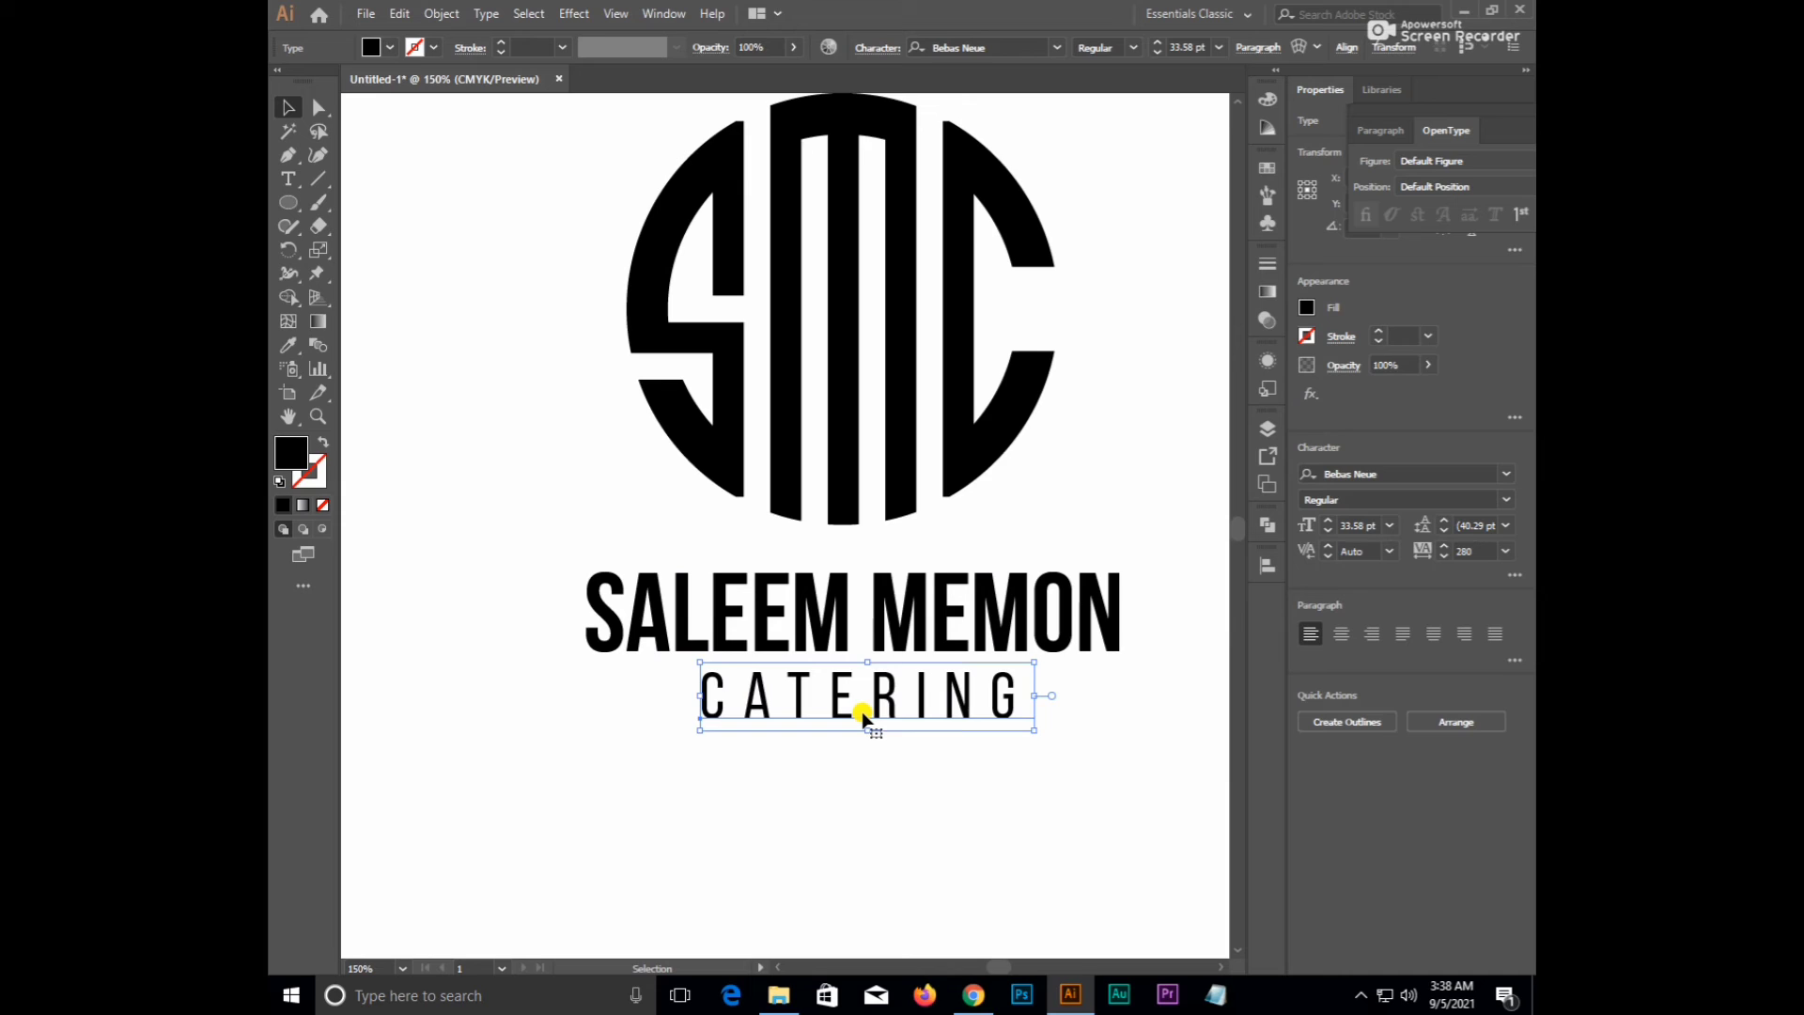
# - Nudge CATERING up and raise its tracking from 280 to 650
pyautogui.press('Up')
pyautogui.press('Up')
pyautogui.press('Up')
pyautogui.press('Up')
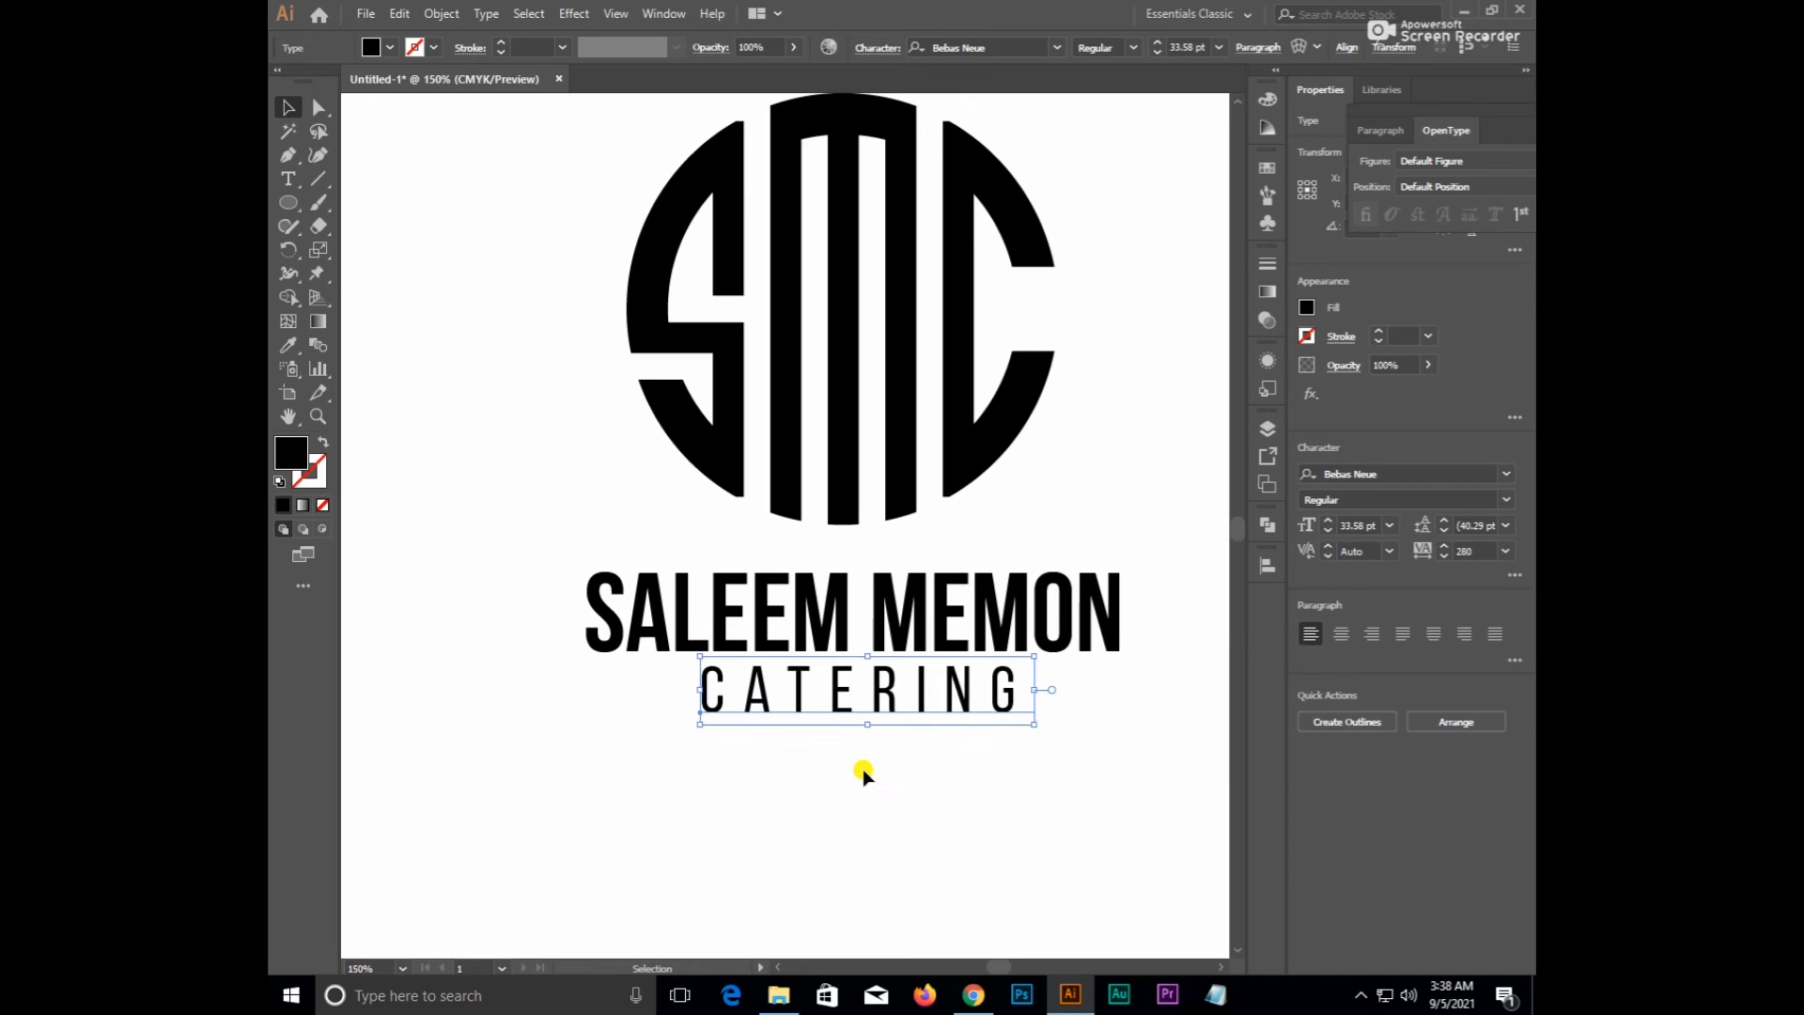
pyautogui.doubleClick(845, 685)
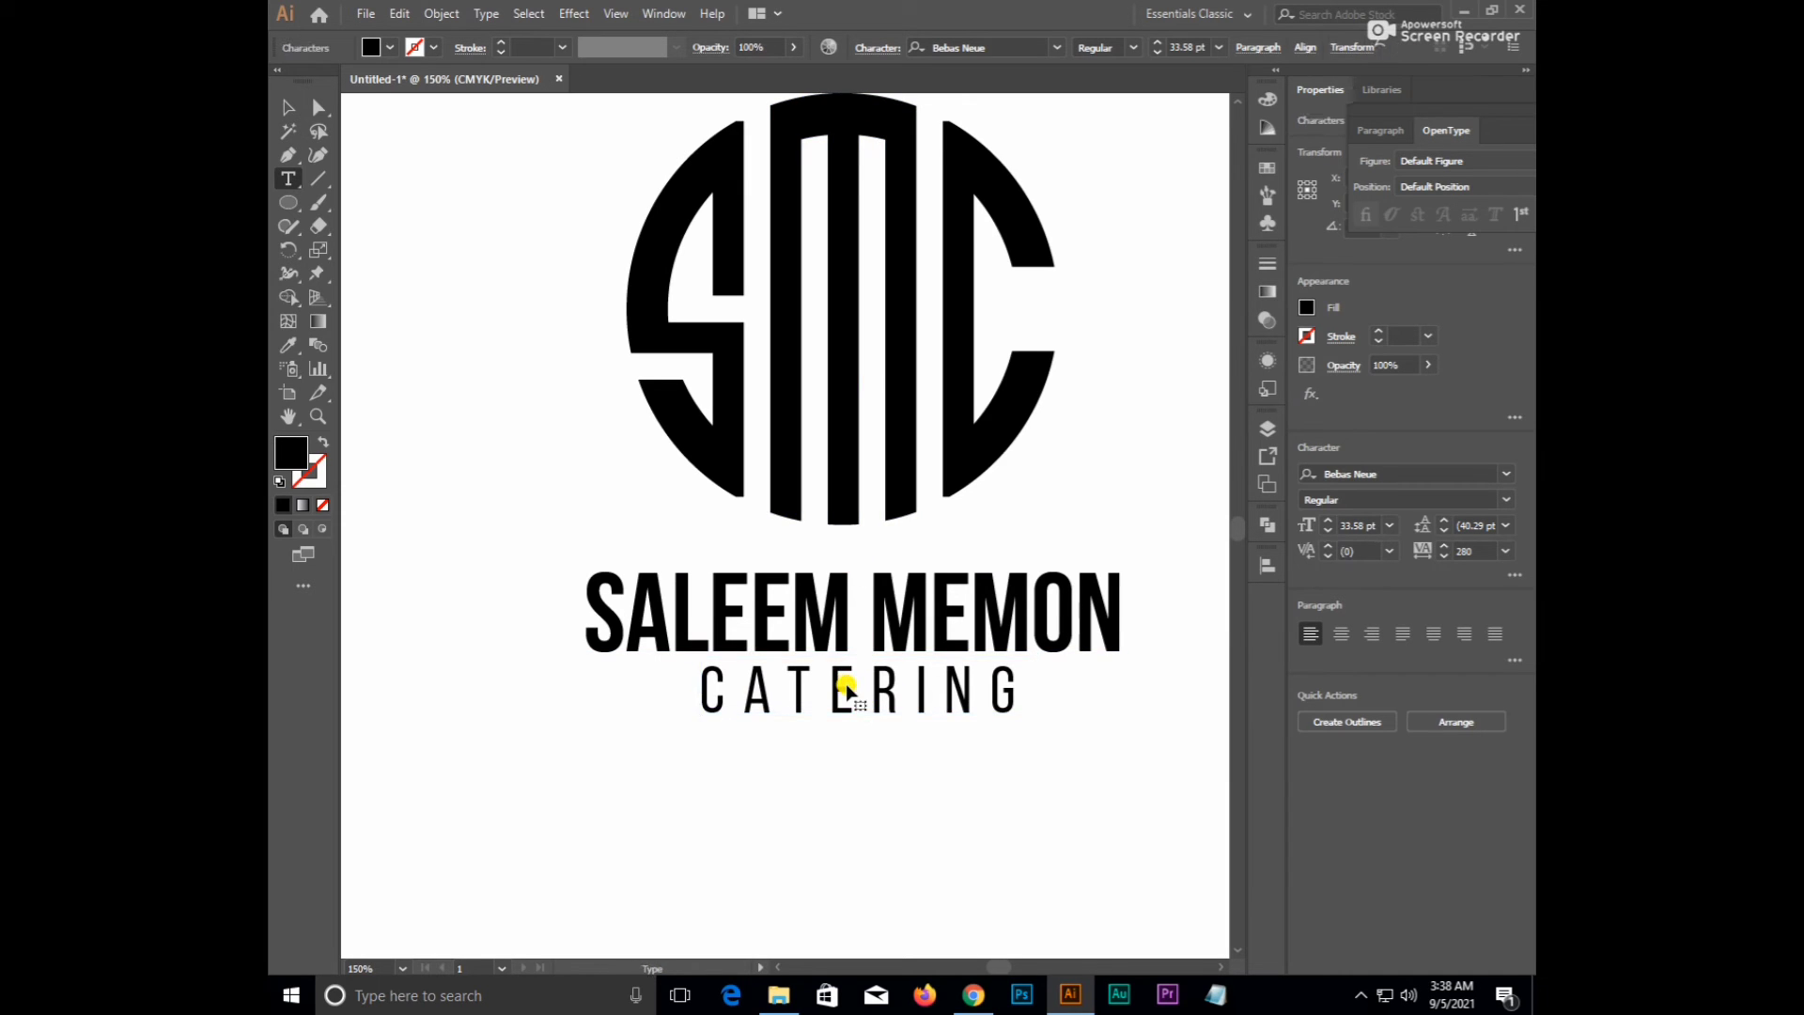
pyautogui.doubleClick(845, 685)
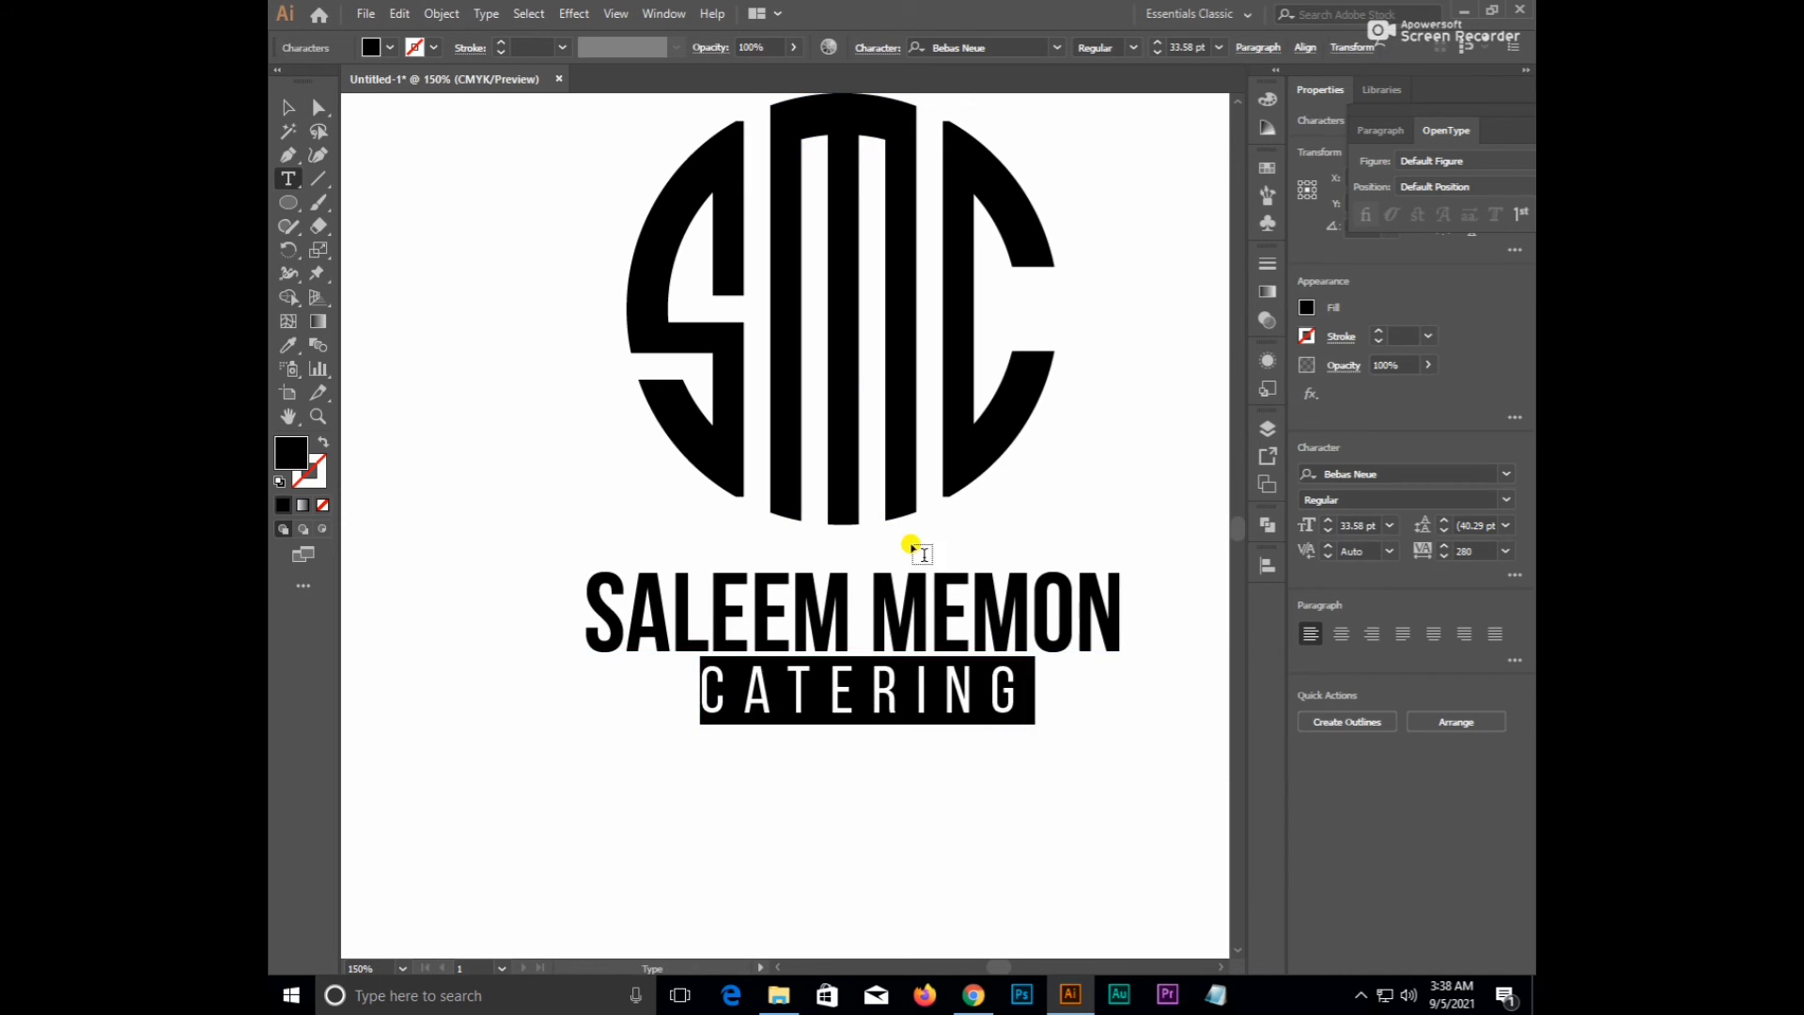
pyautogui.click(883, 49)
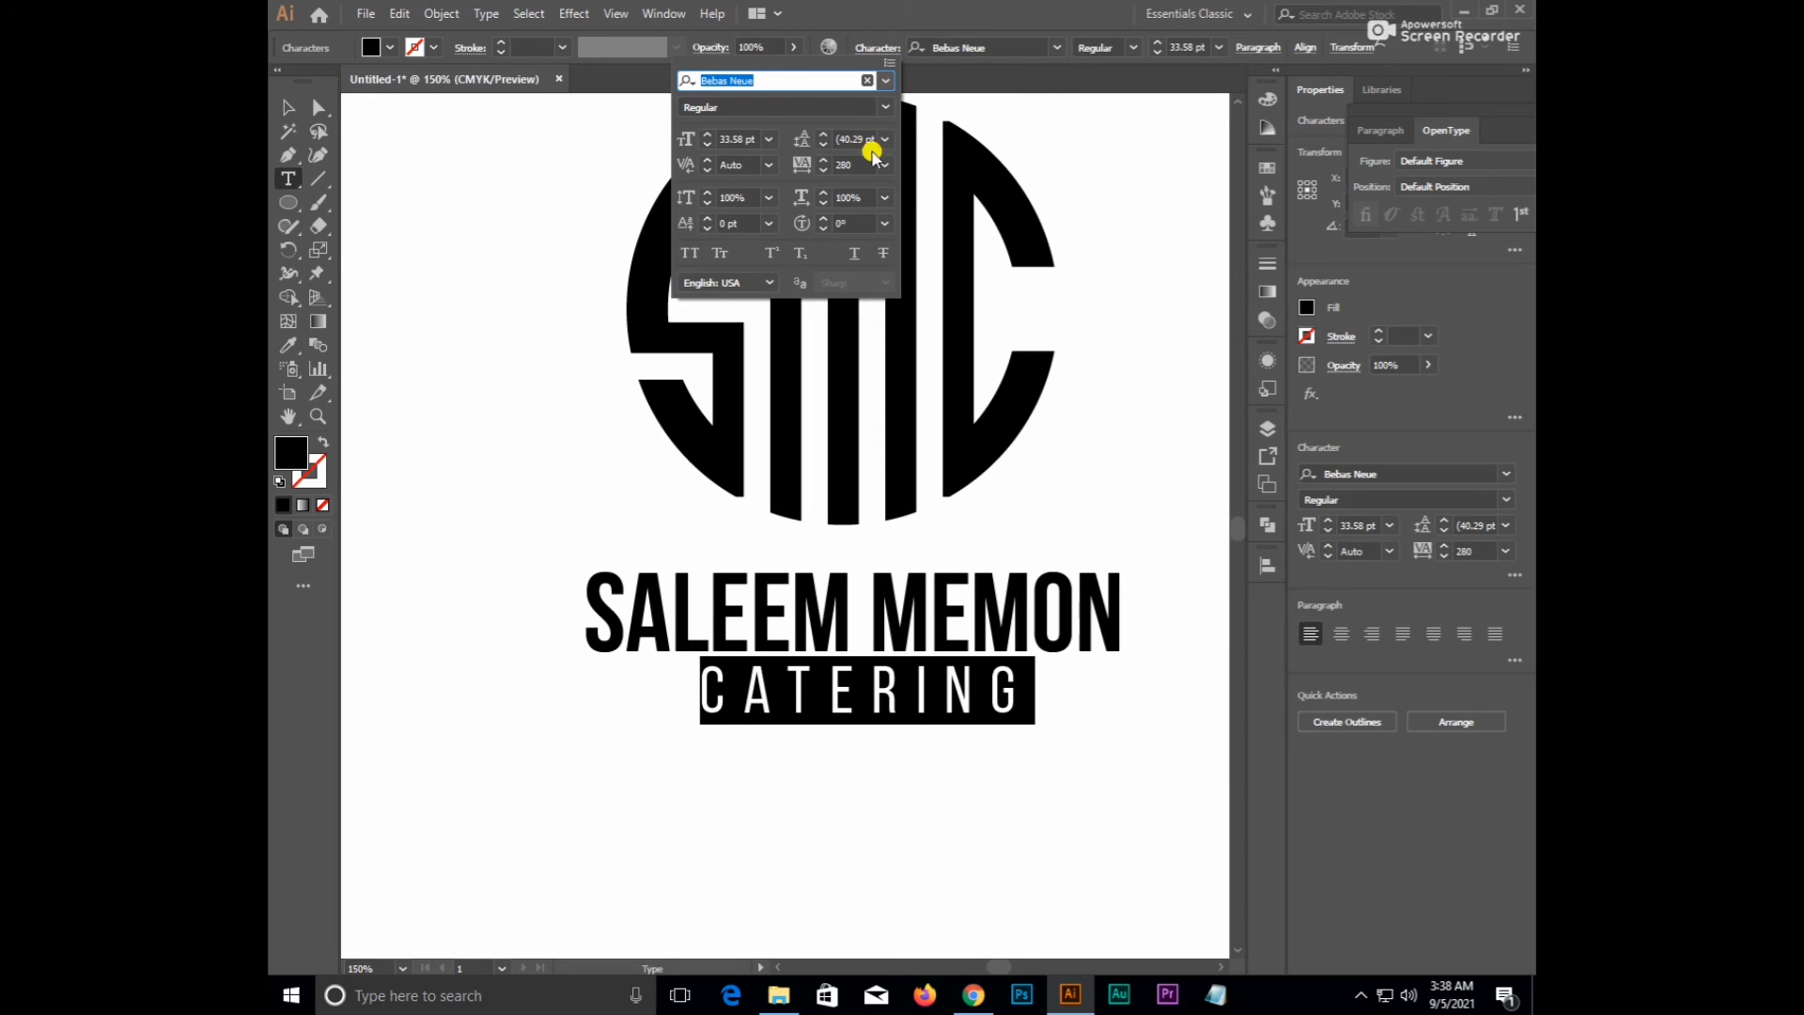
pyautogui.click(851, 164)
pyautogui.press('Up')
pyautogui.press('Up')
pyautogui.press('Up')
pyautogui.press('Up')
pyautogui.press('Up')
pyautogui.press('Up')
pyautogui.press('Up')
pyautogui.press('Up')
pyautogui.press('Up')
pyautogui.press('Up')
pyautogui.press('Up')
pyautogui.press('Up')
pyautogui.press('Up')
pyautogui.press('Up')
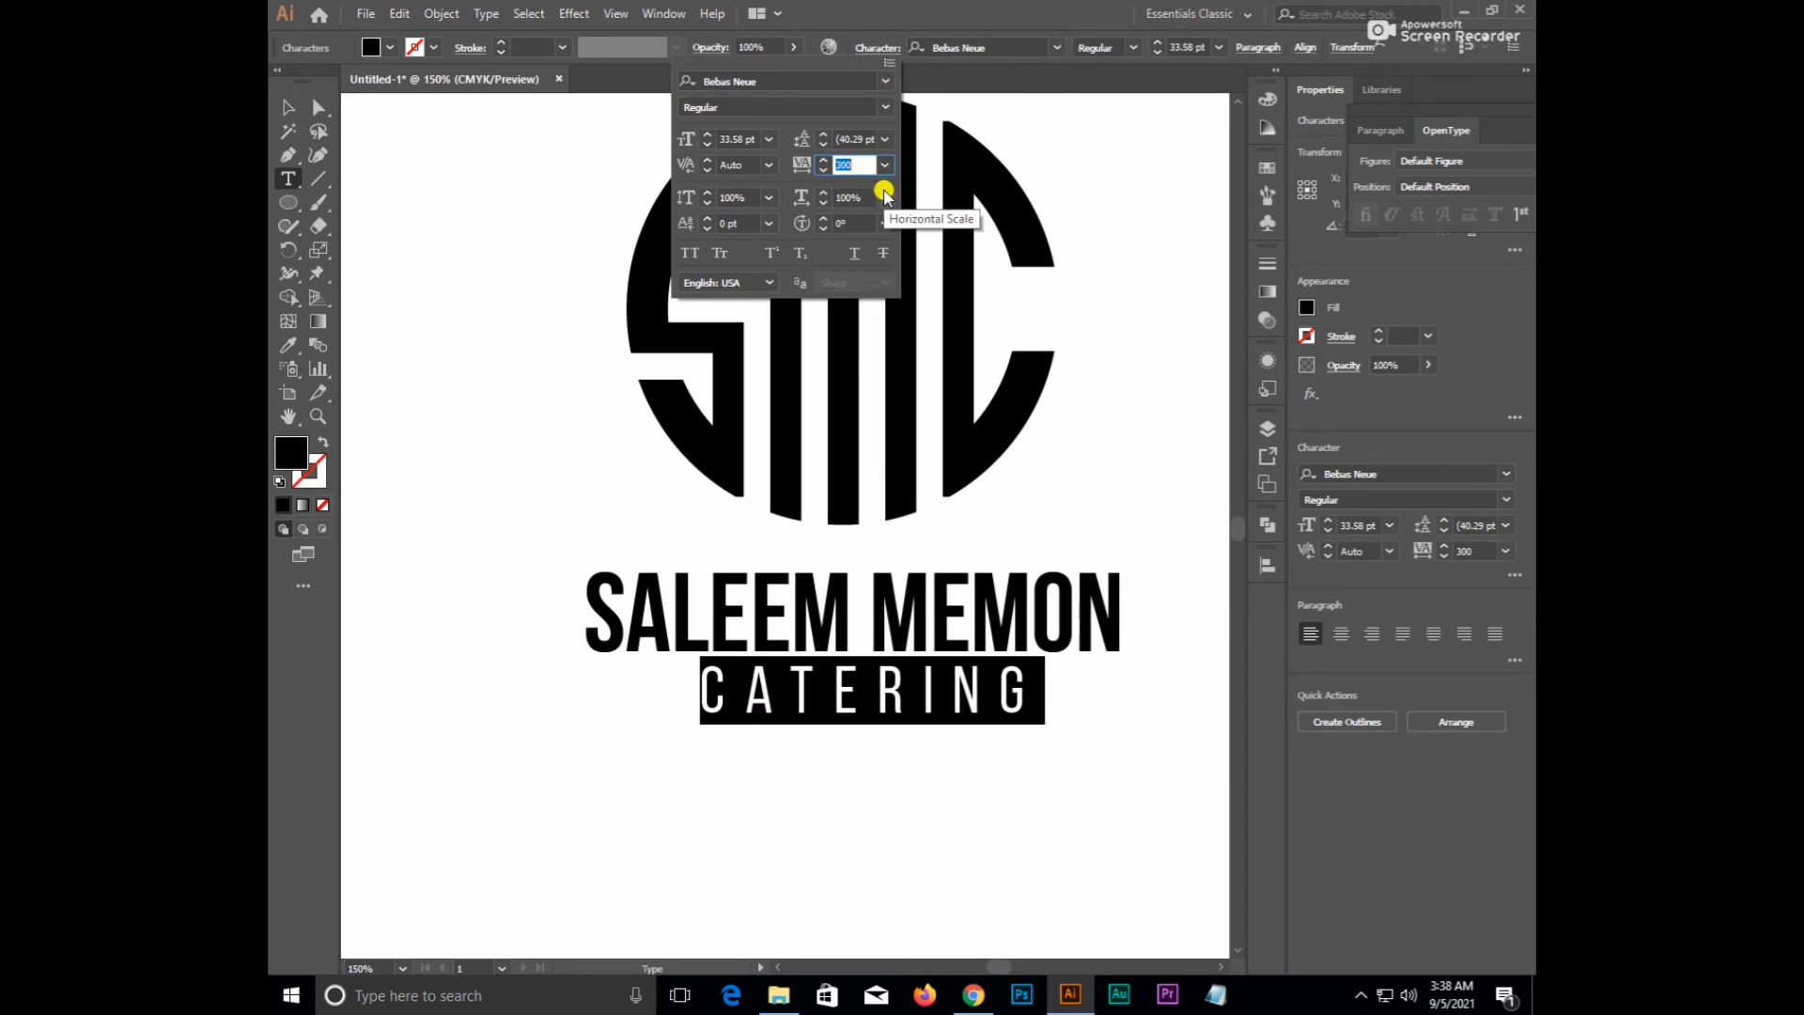
pyautogui.press('Up')
pyautogui.press('Up')
pyautogui.press('Up')
pyautogui.press('Up')
pyautogui.press('Up')
pyautogui.press('Up')
pyautogui.press('Up')
pyautogui.press('Up')
pyautogui.press('Up')
pyautogui.press('Up')
pyautogui.press('Up')
pyautogui.press('Up')
pyautogui.press('Up')
pyautogui.press('Up')
pyautogui.press('Up')
pyautogui.press('Up')
pyautogui.press('Up')
pyautogui.press('Up')
pyautogui.press('Up')
pyautogui.press('Up')
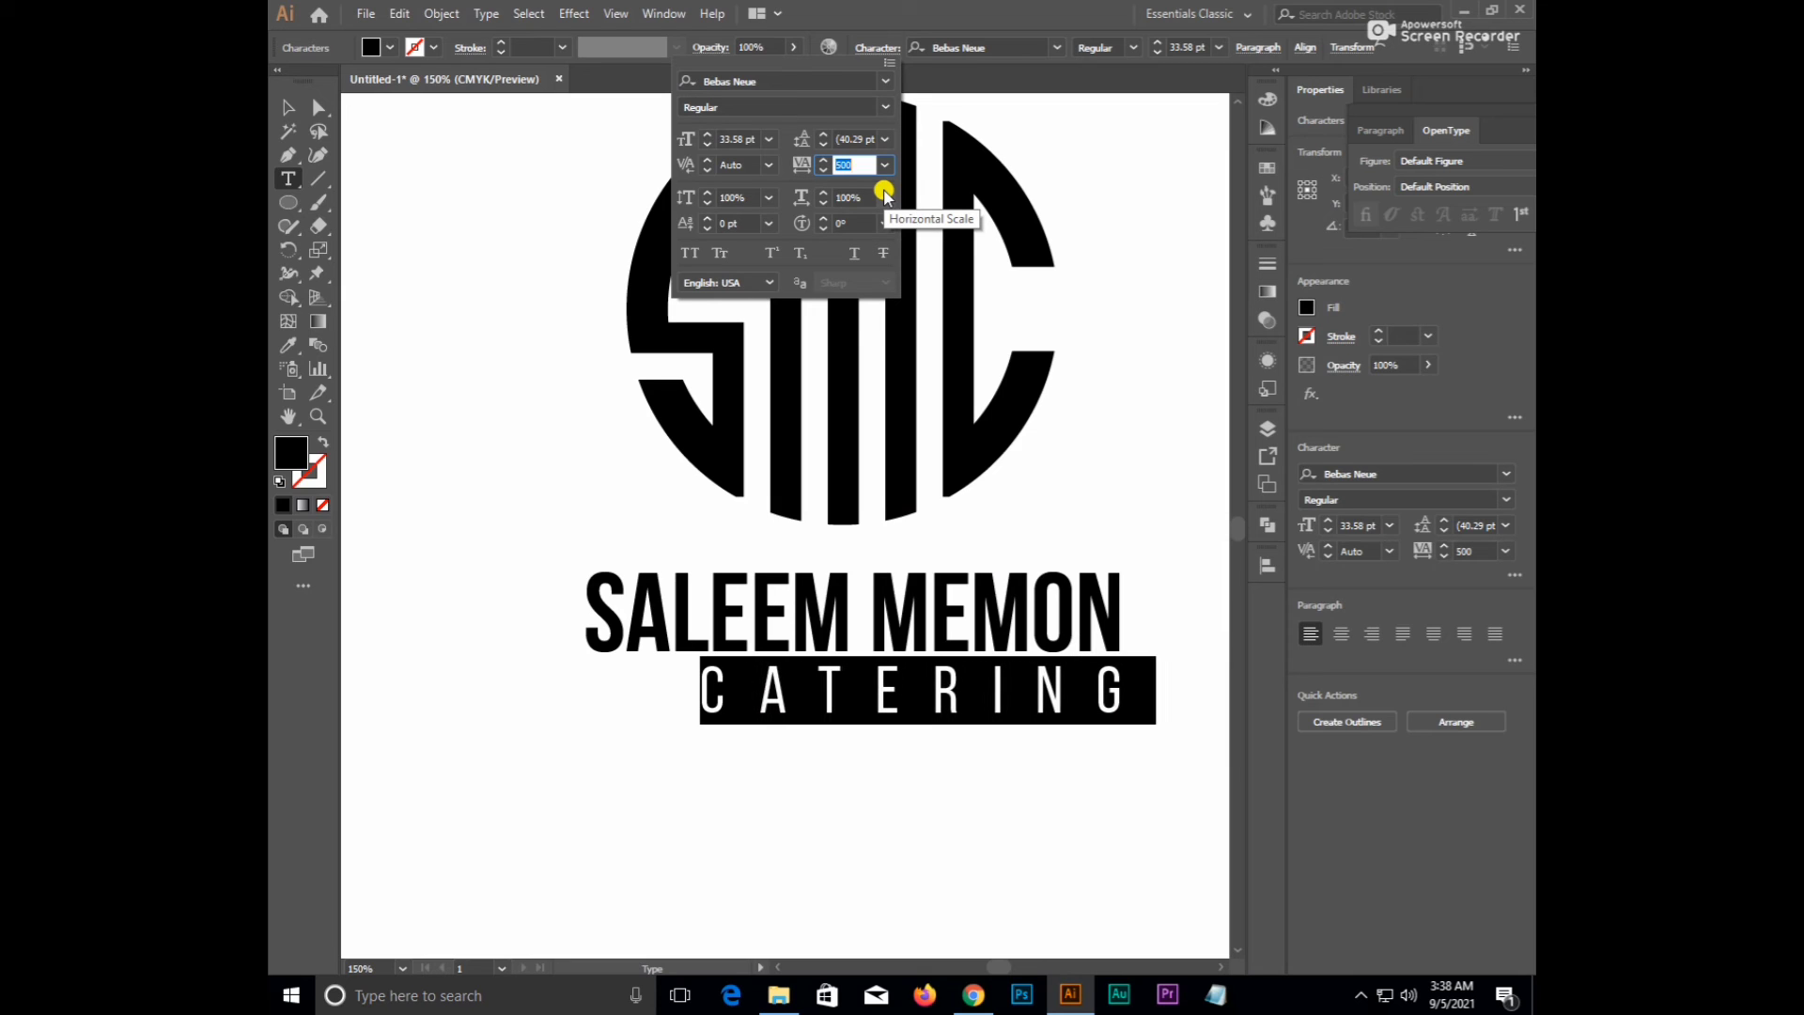
pyautogui.press('Up')
pyautogui.press('Up')
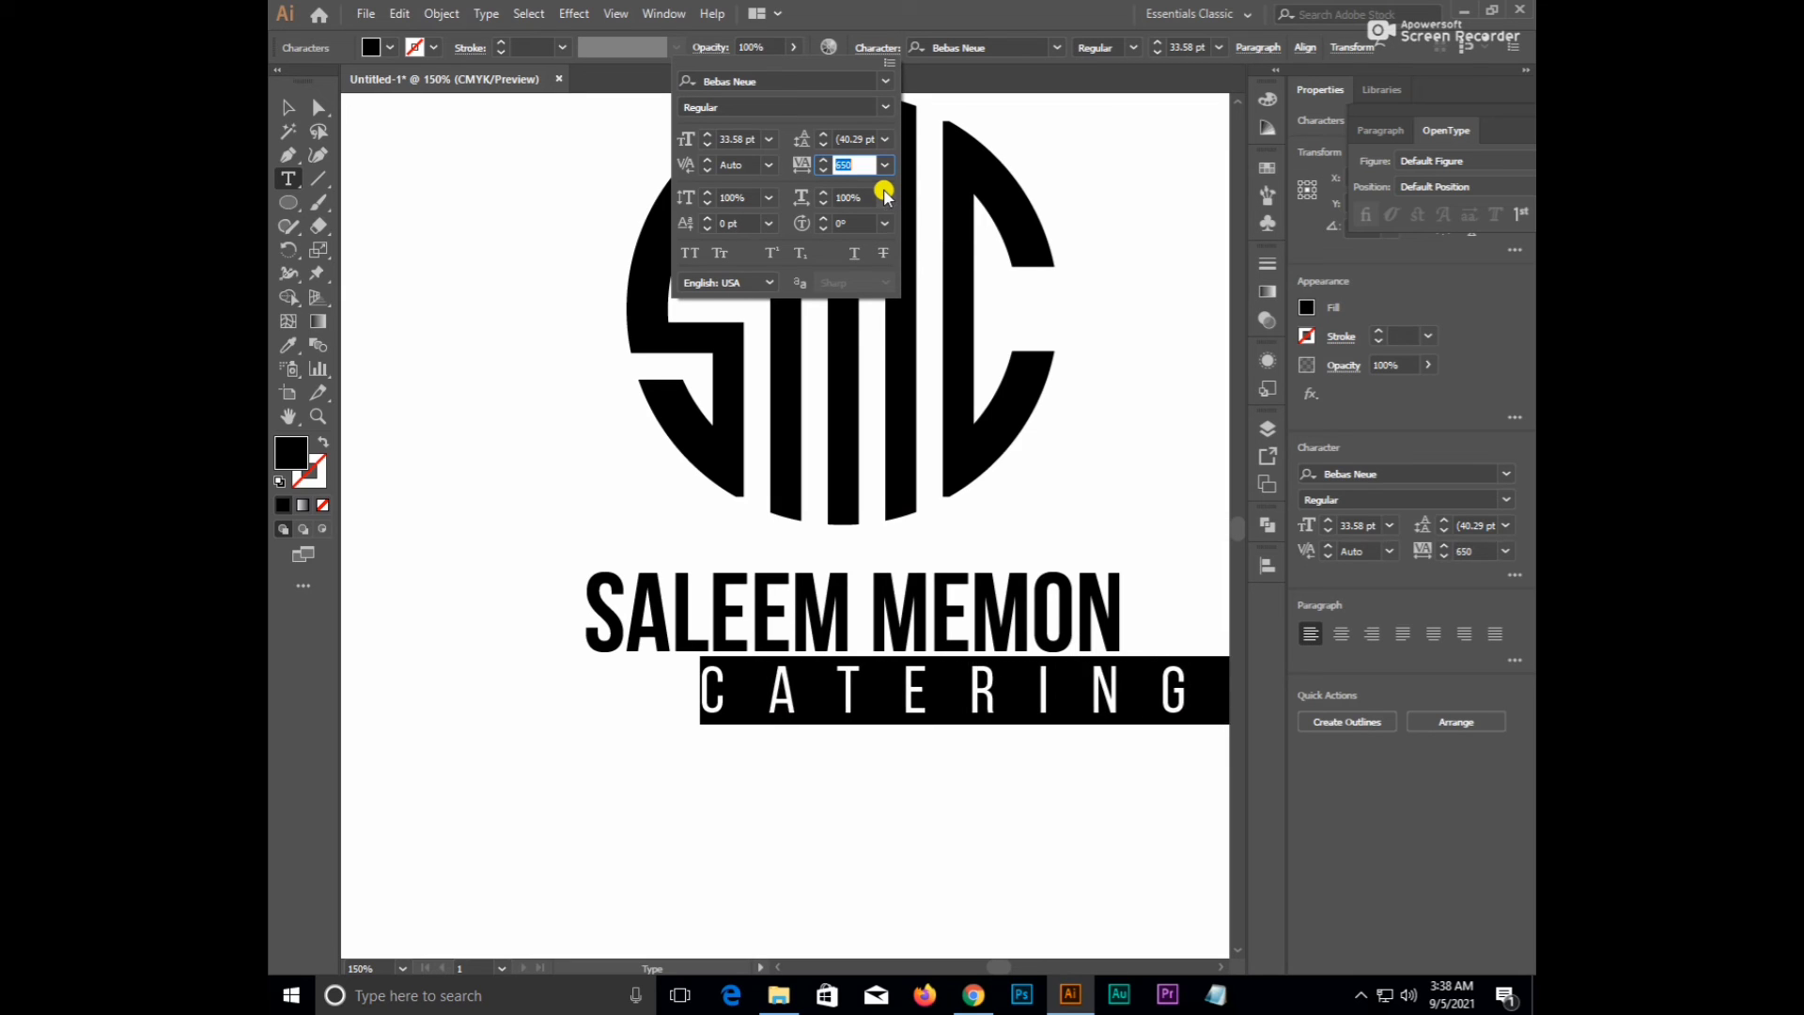
pyautogui.click(290, 110)
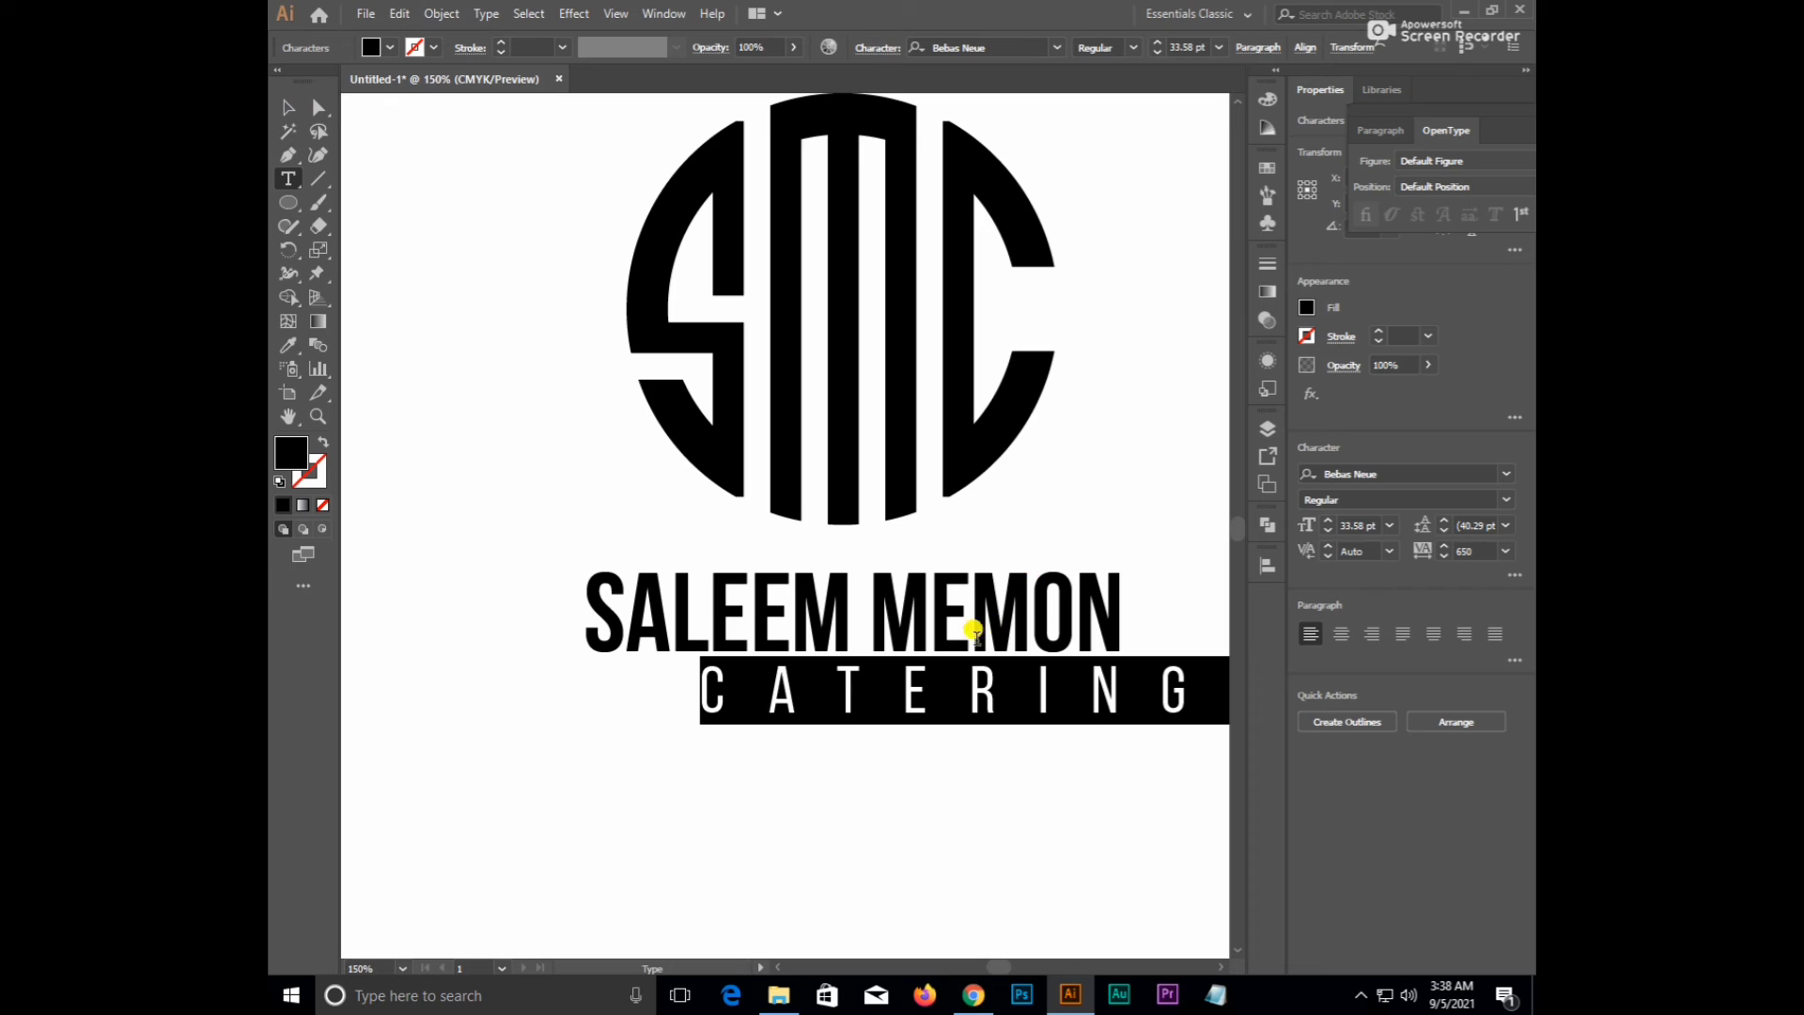
pyautogui.doubleClick(288, 109)
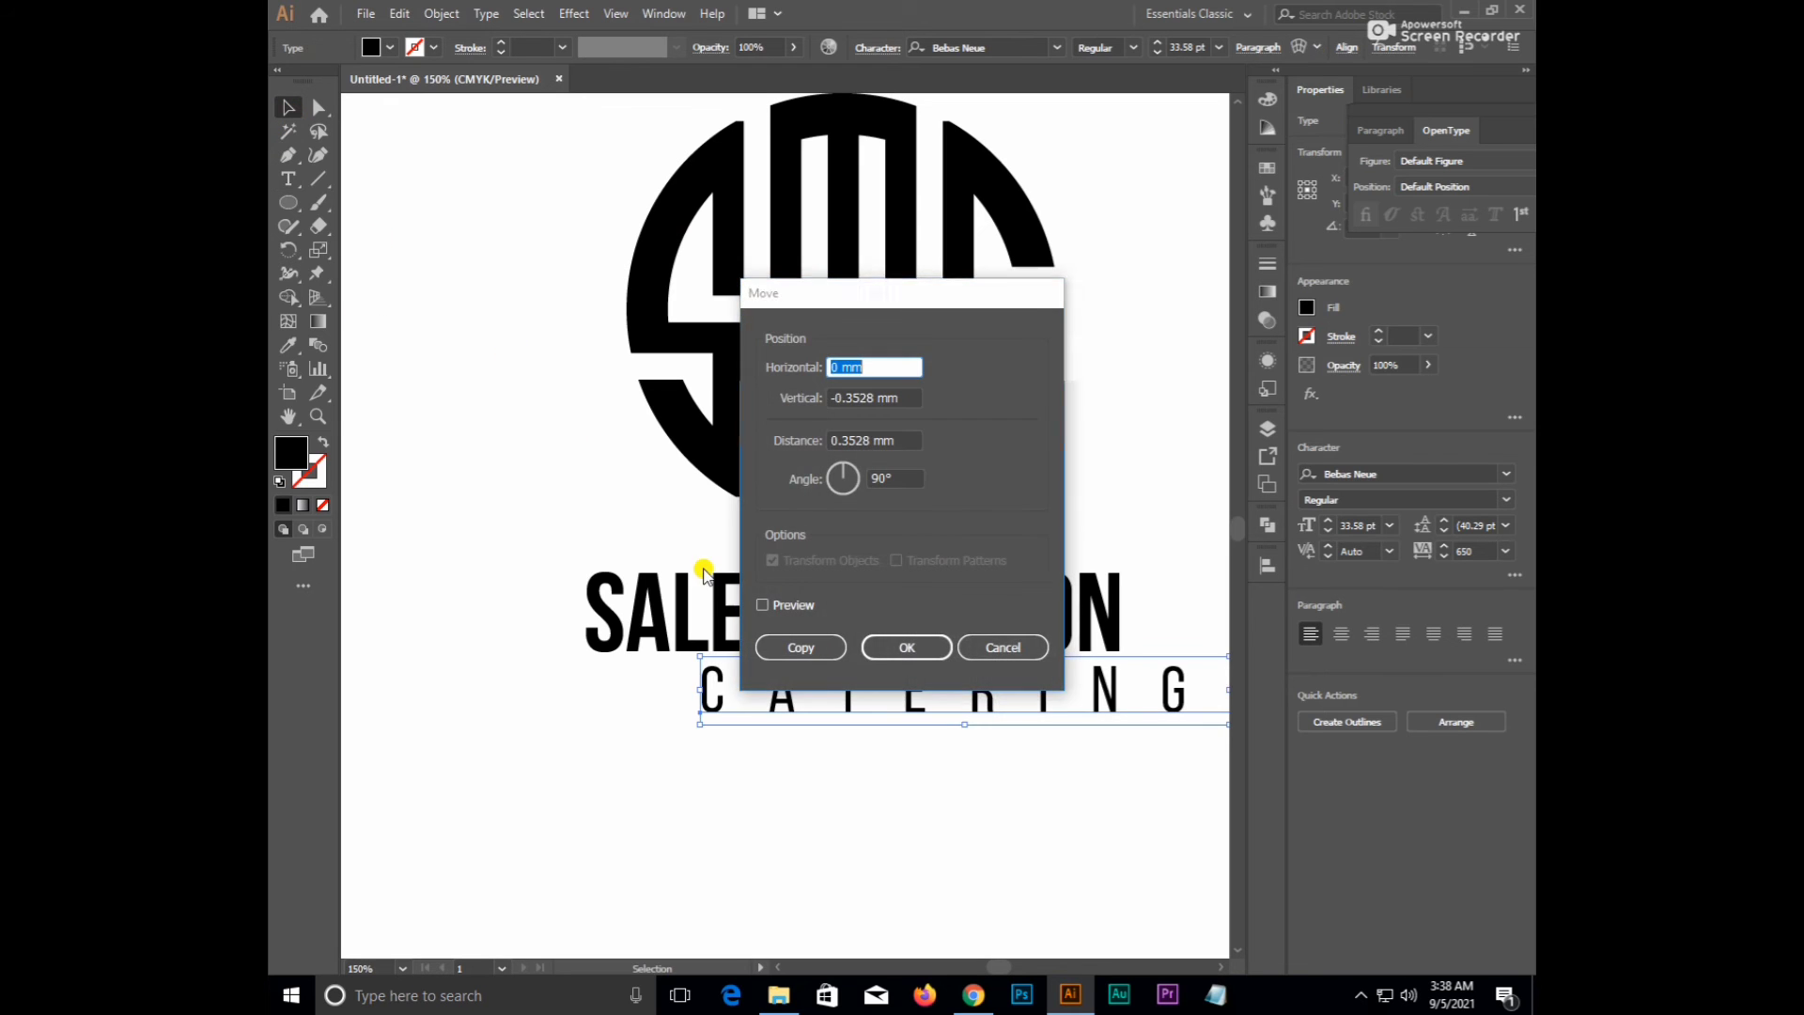
pyautogui.click(1005, 647)
pyautogui.moveTo(495, 562); pyautogui.dragTo(794, 724)
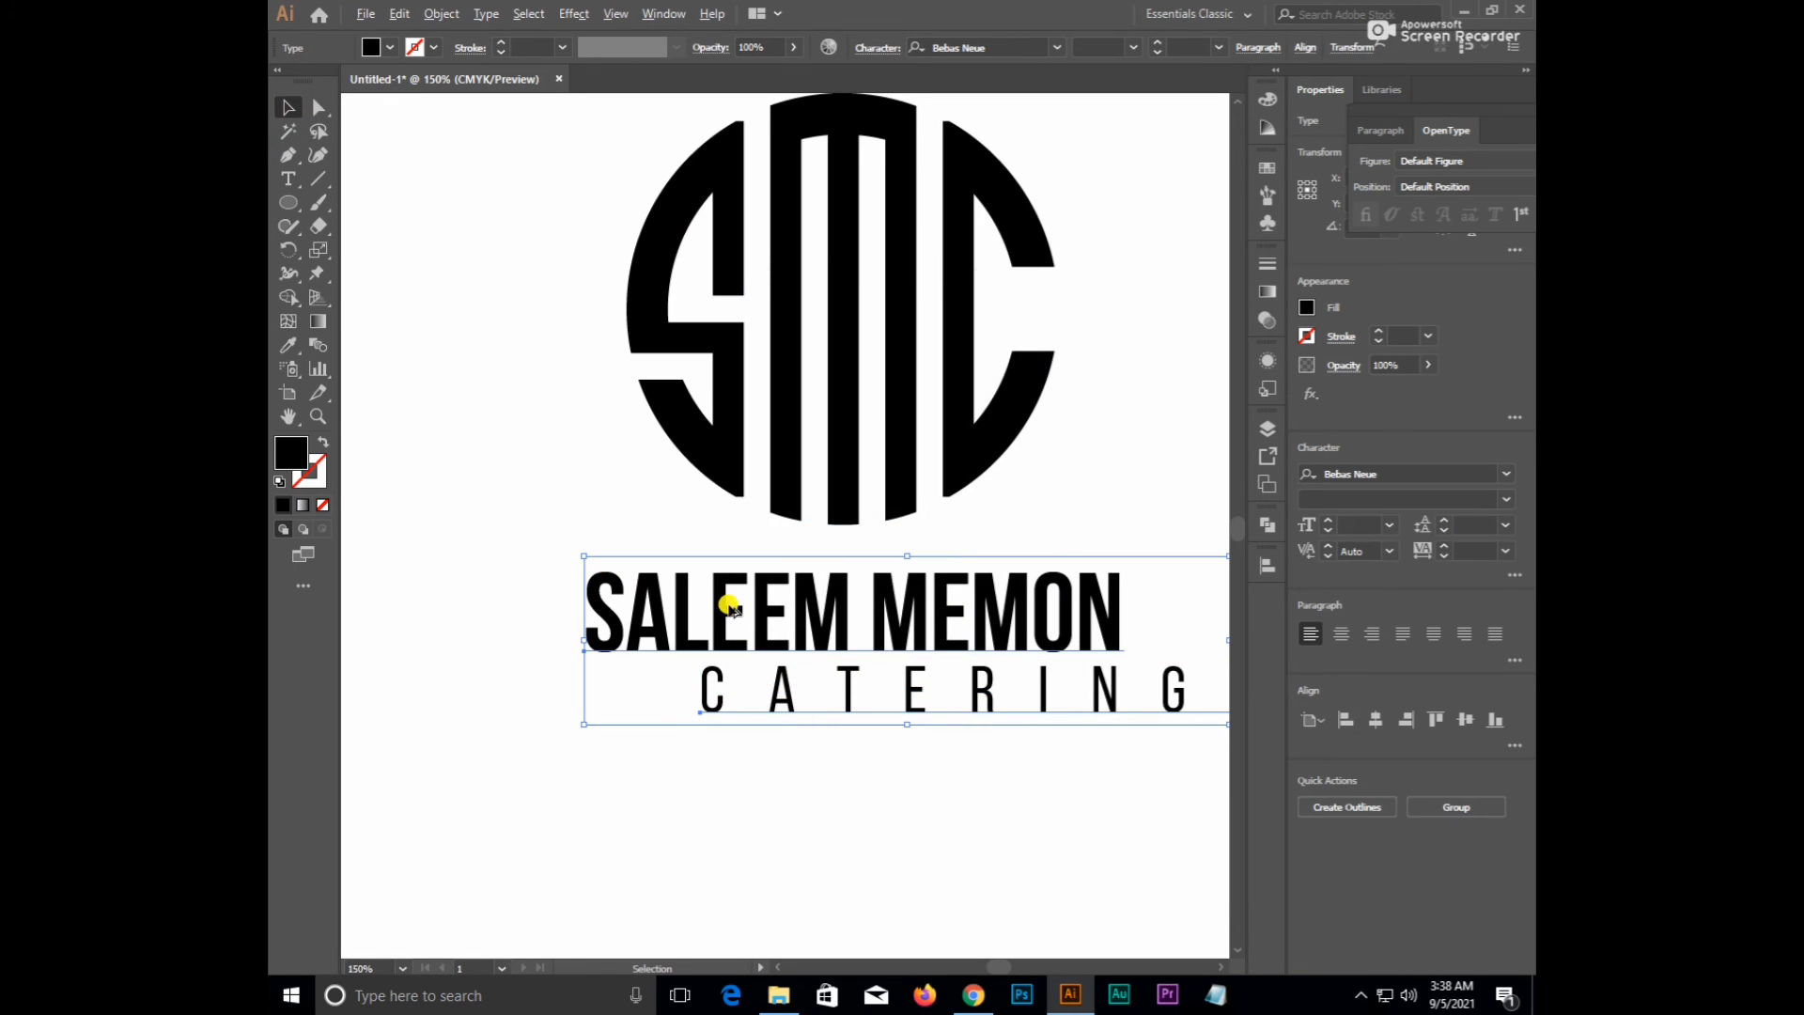
pyautogui.click(728, 597)
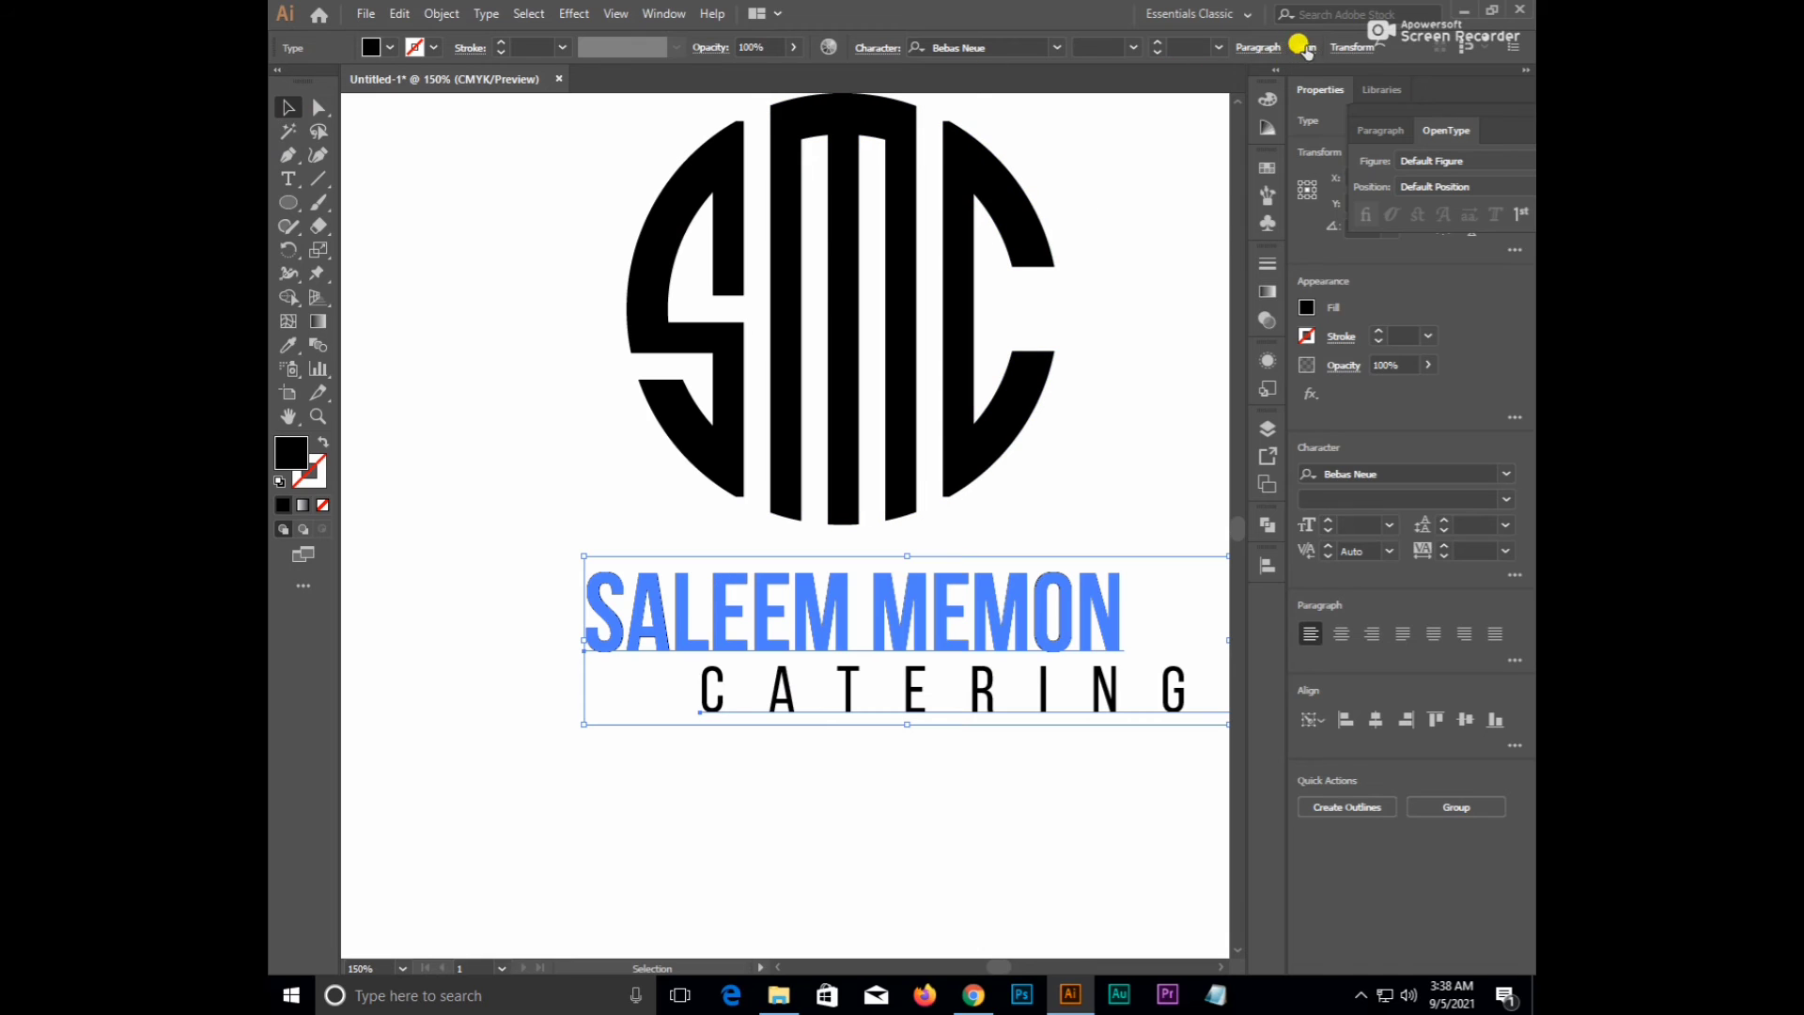
pyautogui.click(1306, 47)
pyautogui.click(1142, 103)
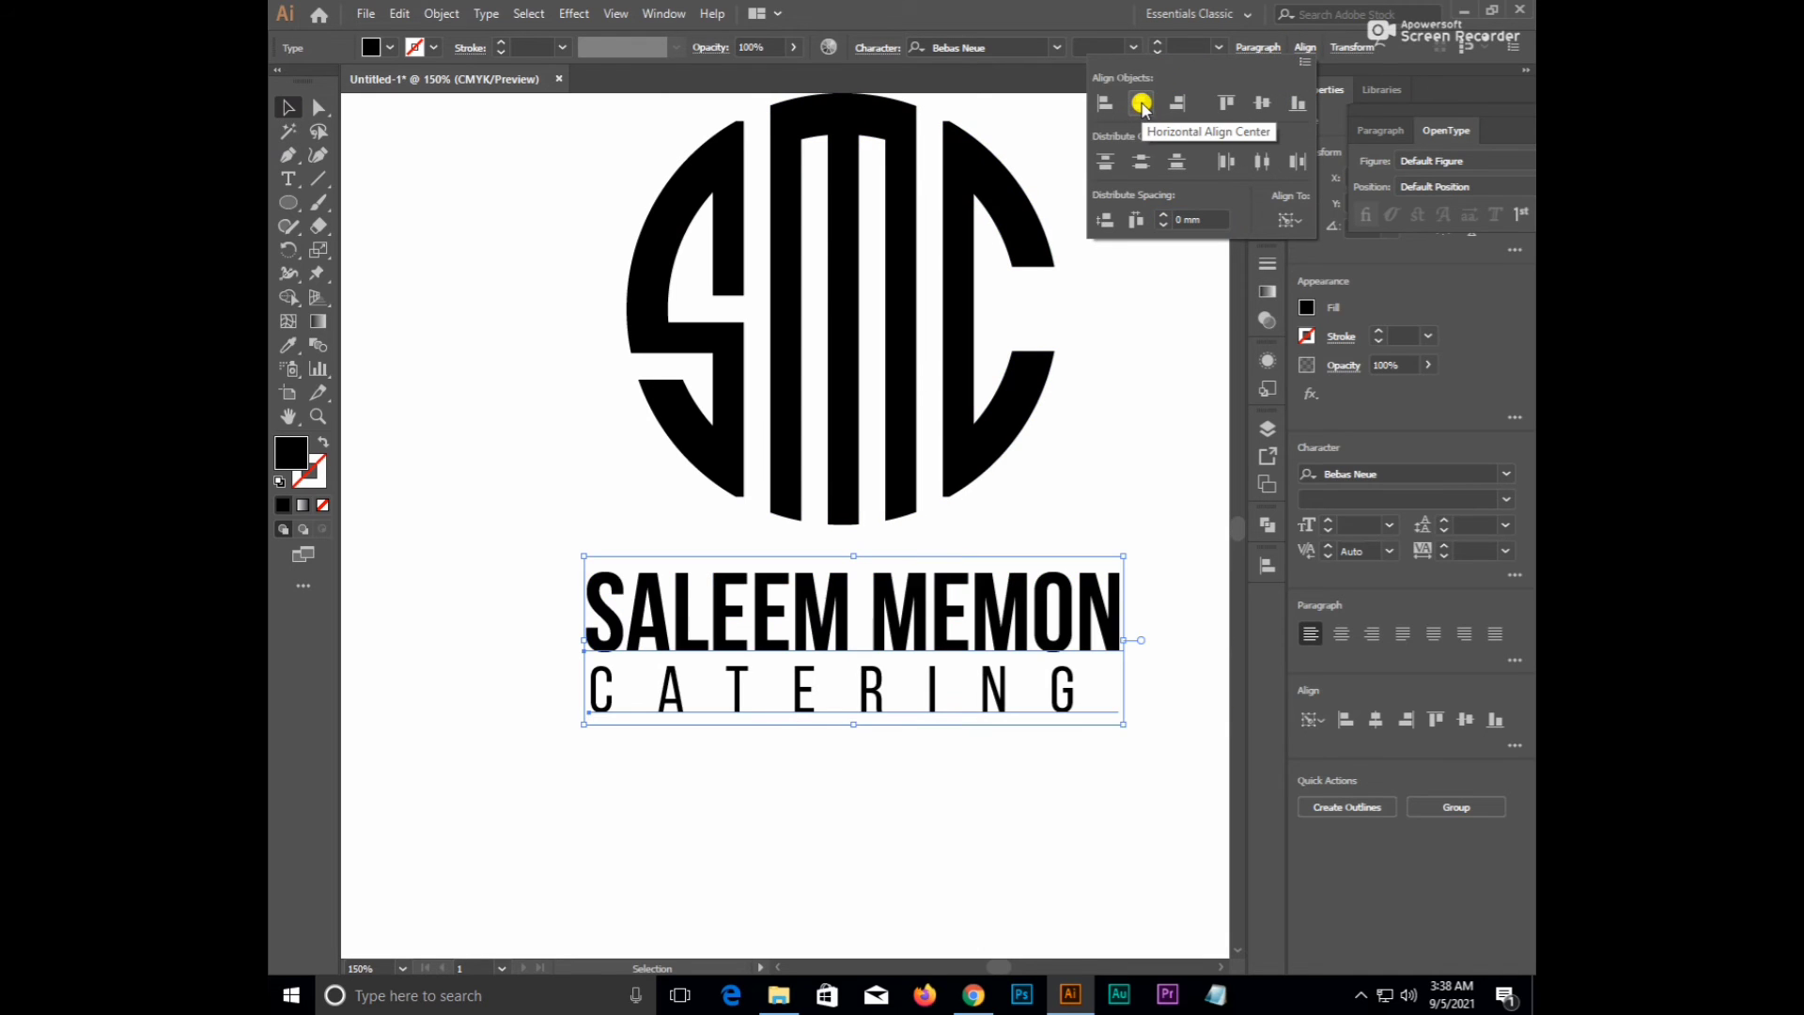
pyautogui.click(996, 812)
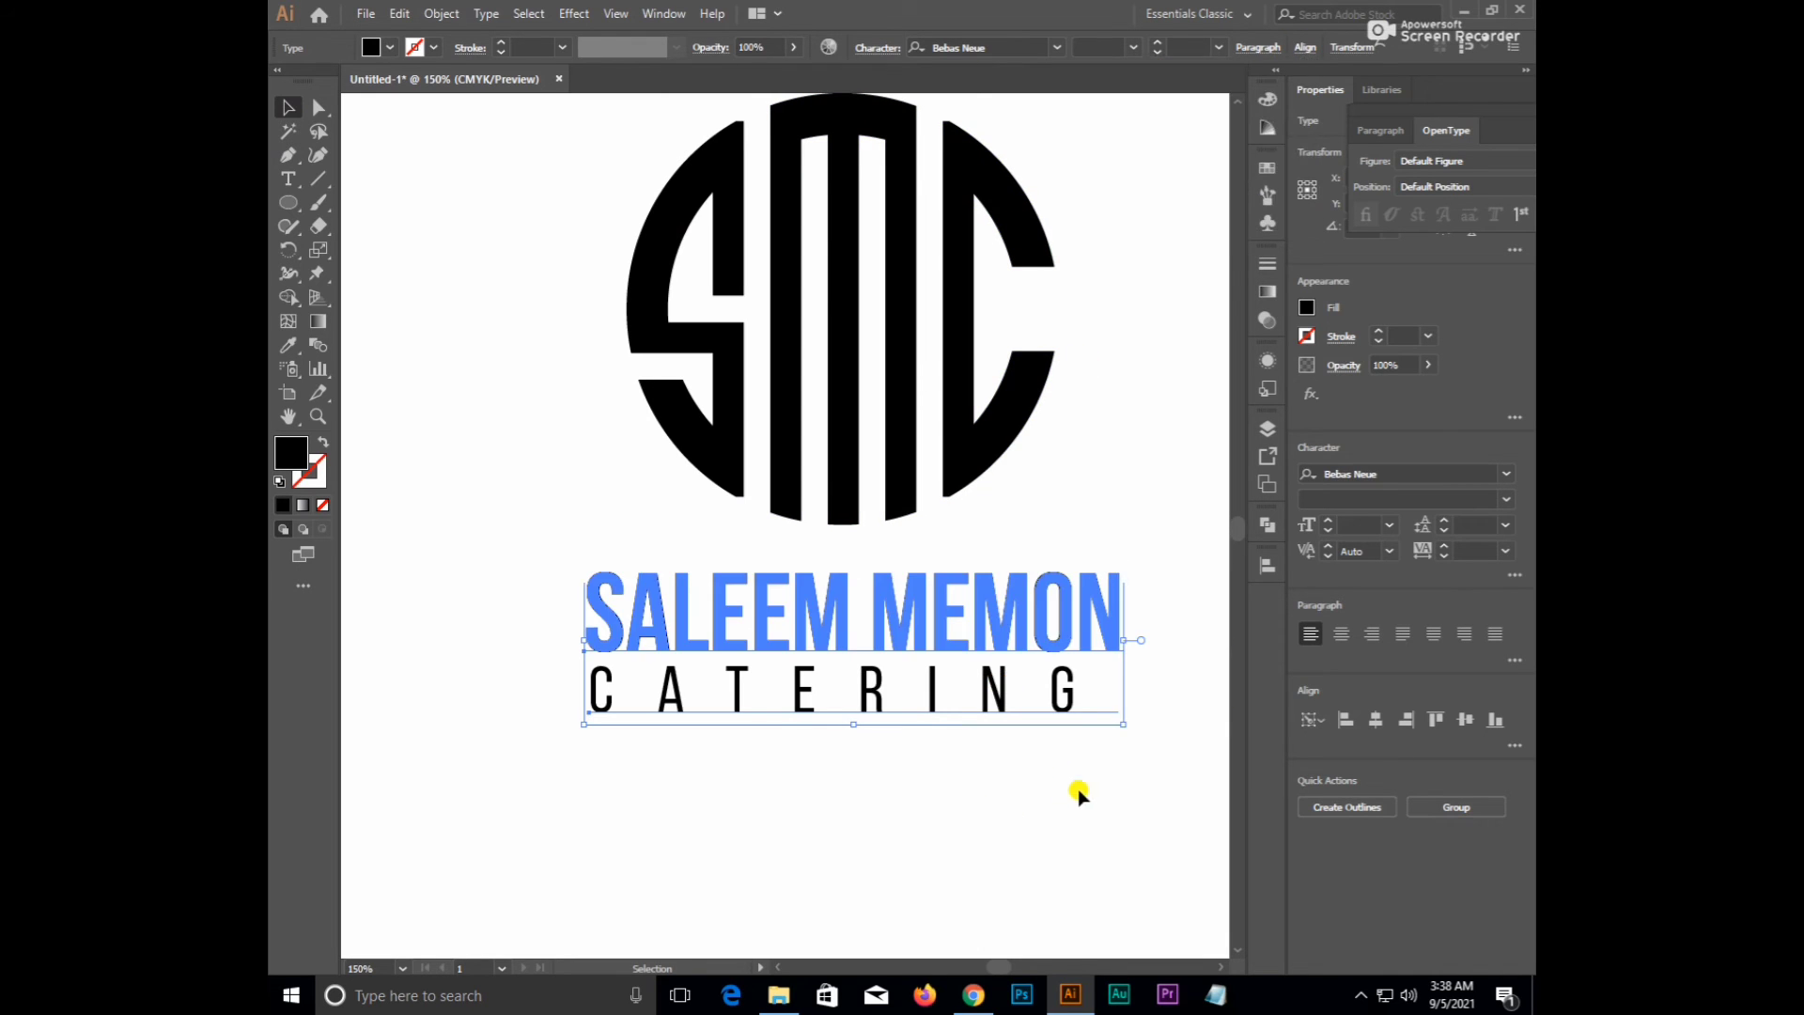
pyautogui.moveTo(1075, 792); pyautogui.dragTo(916, 650)
pyautogui.click(920, 651)
pyautogui.scroll(1, 916, 576)
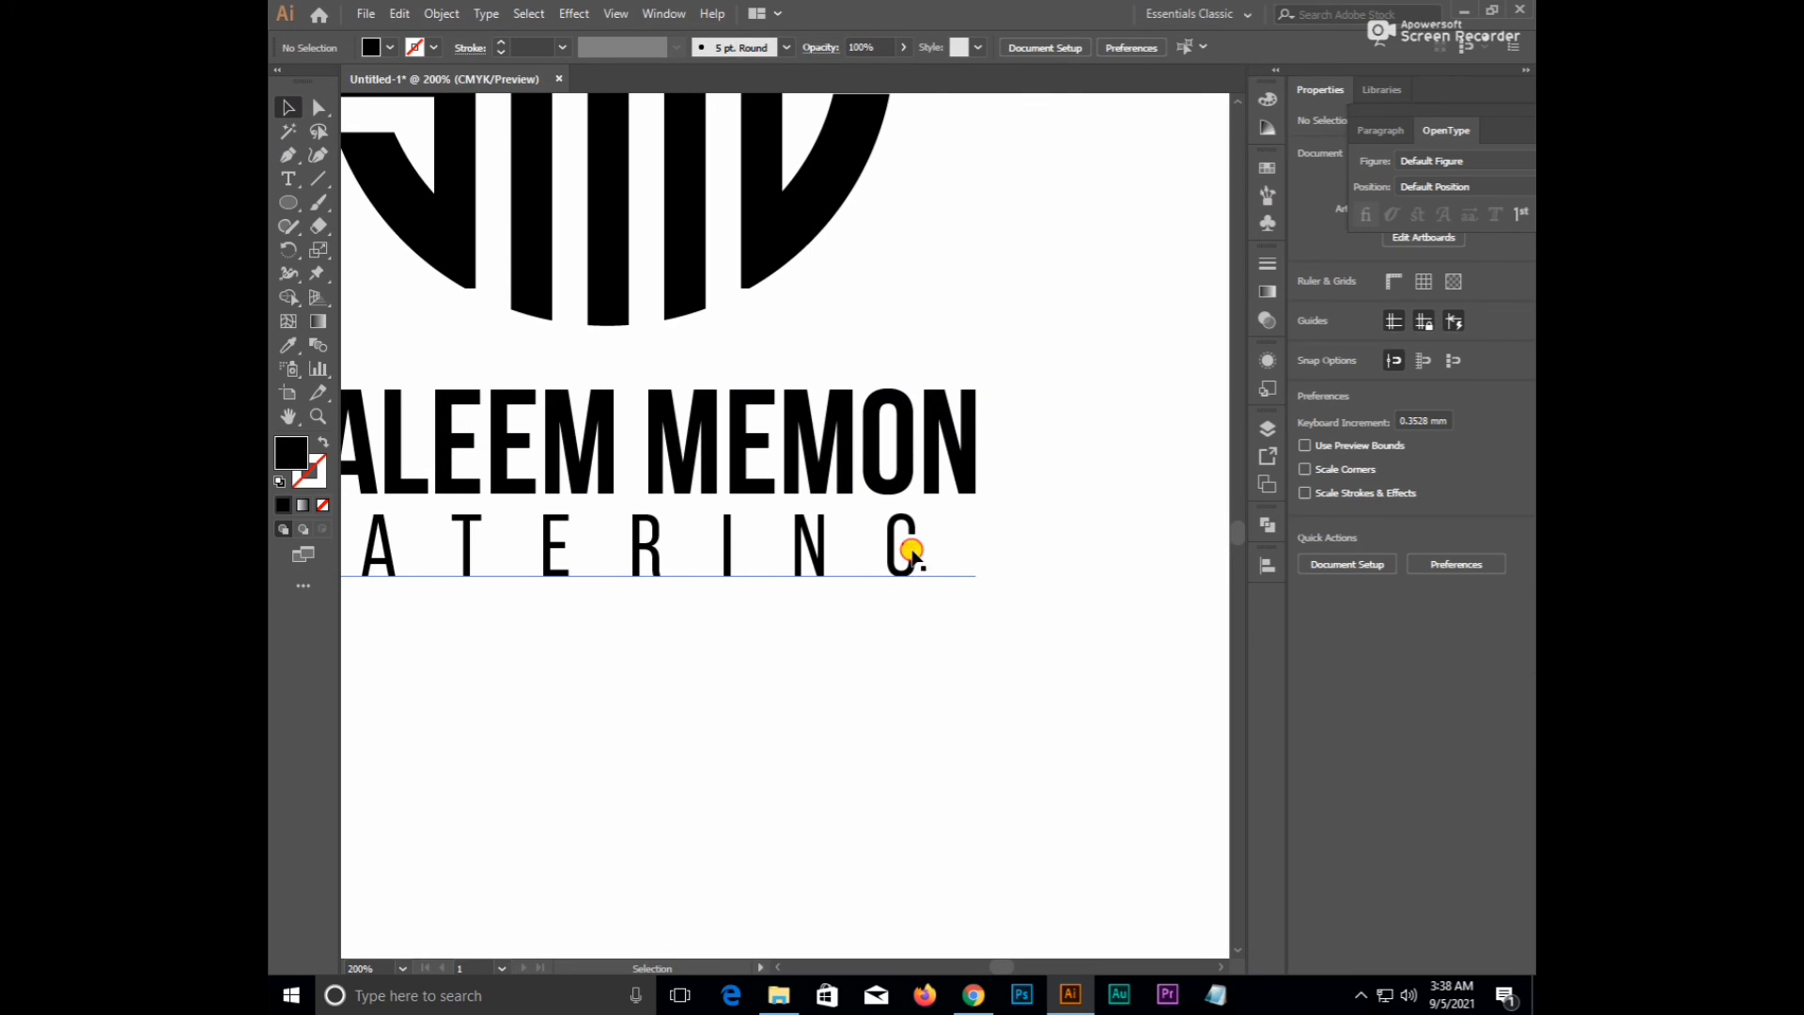
pyautogui.click(911, 553)
pyautogui.moveTo(967, 590); pyautogui.dragTo(1043, 629)
pyautogui.moveTo(1036, 623); pyautogui.dragTo(1038, 628)
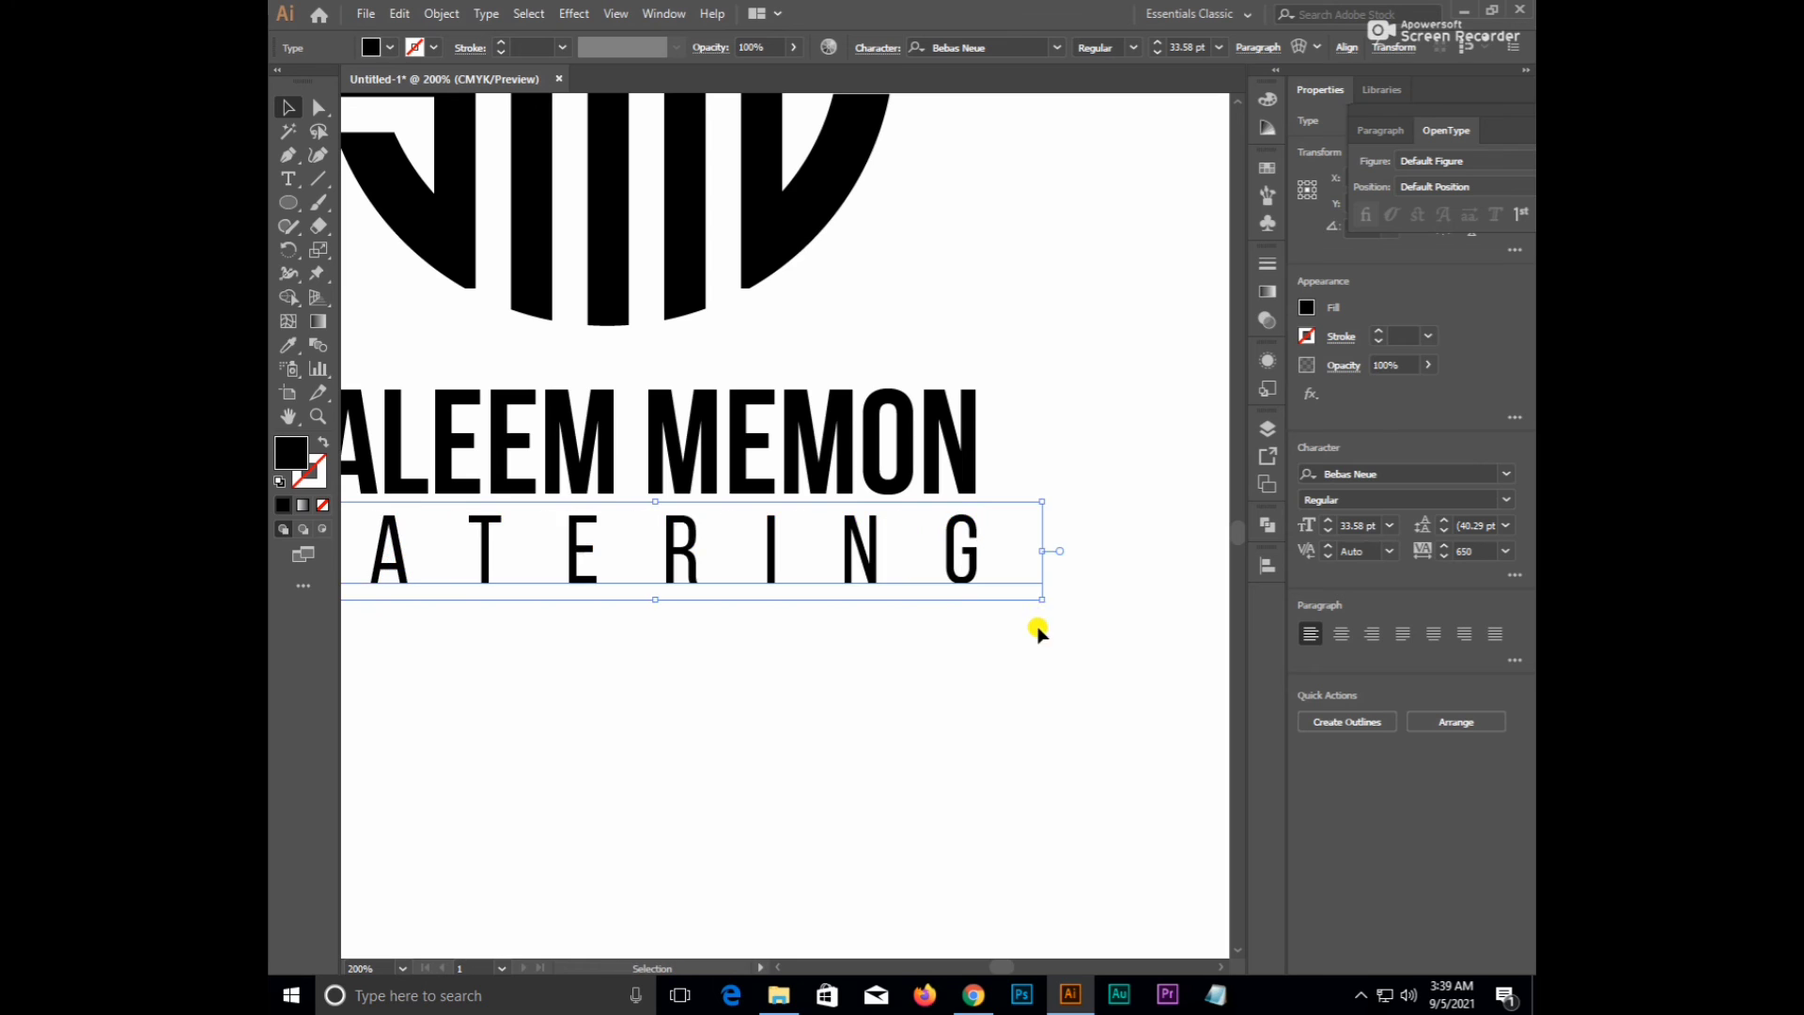
pyautogui.hotkey('ctrl', '-')
pyautogui.hotkey('ctrl', '-')
pyautogui.click(781, 710)
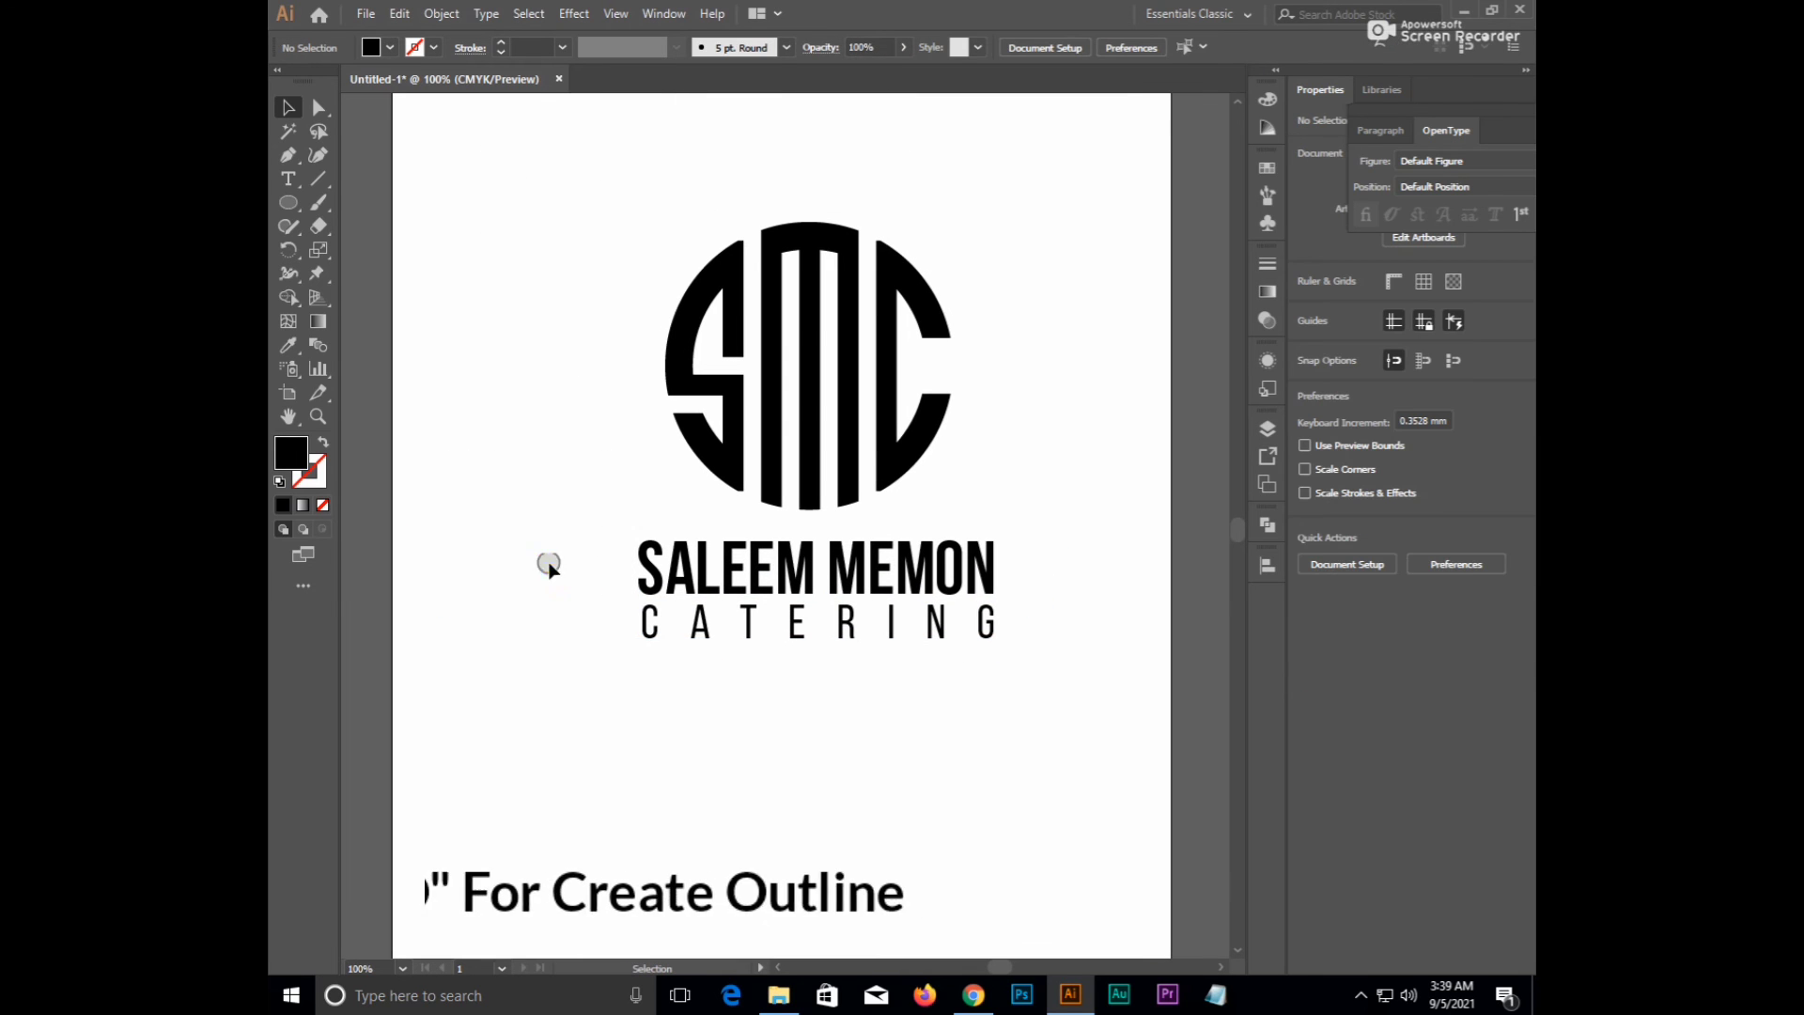
# - Convert both text lines to outlines with Shift+Ctrl+O
pyautogui.moveTo(544, 560); pyautogui.dragTo(997, 738)
pyautogui.hotkey('ctrl', 'shift', 'o')
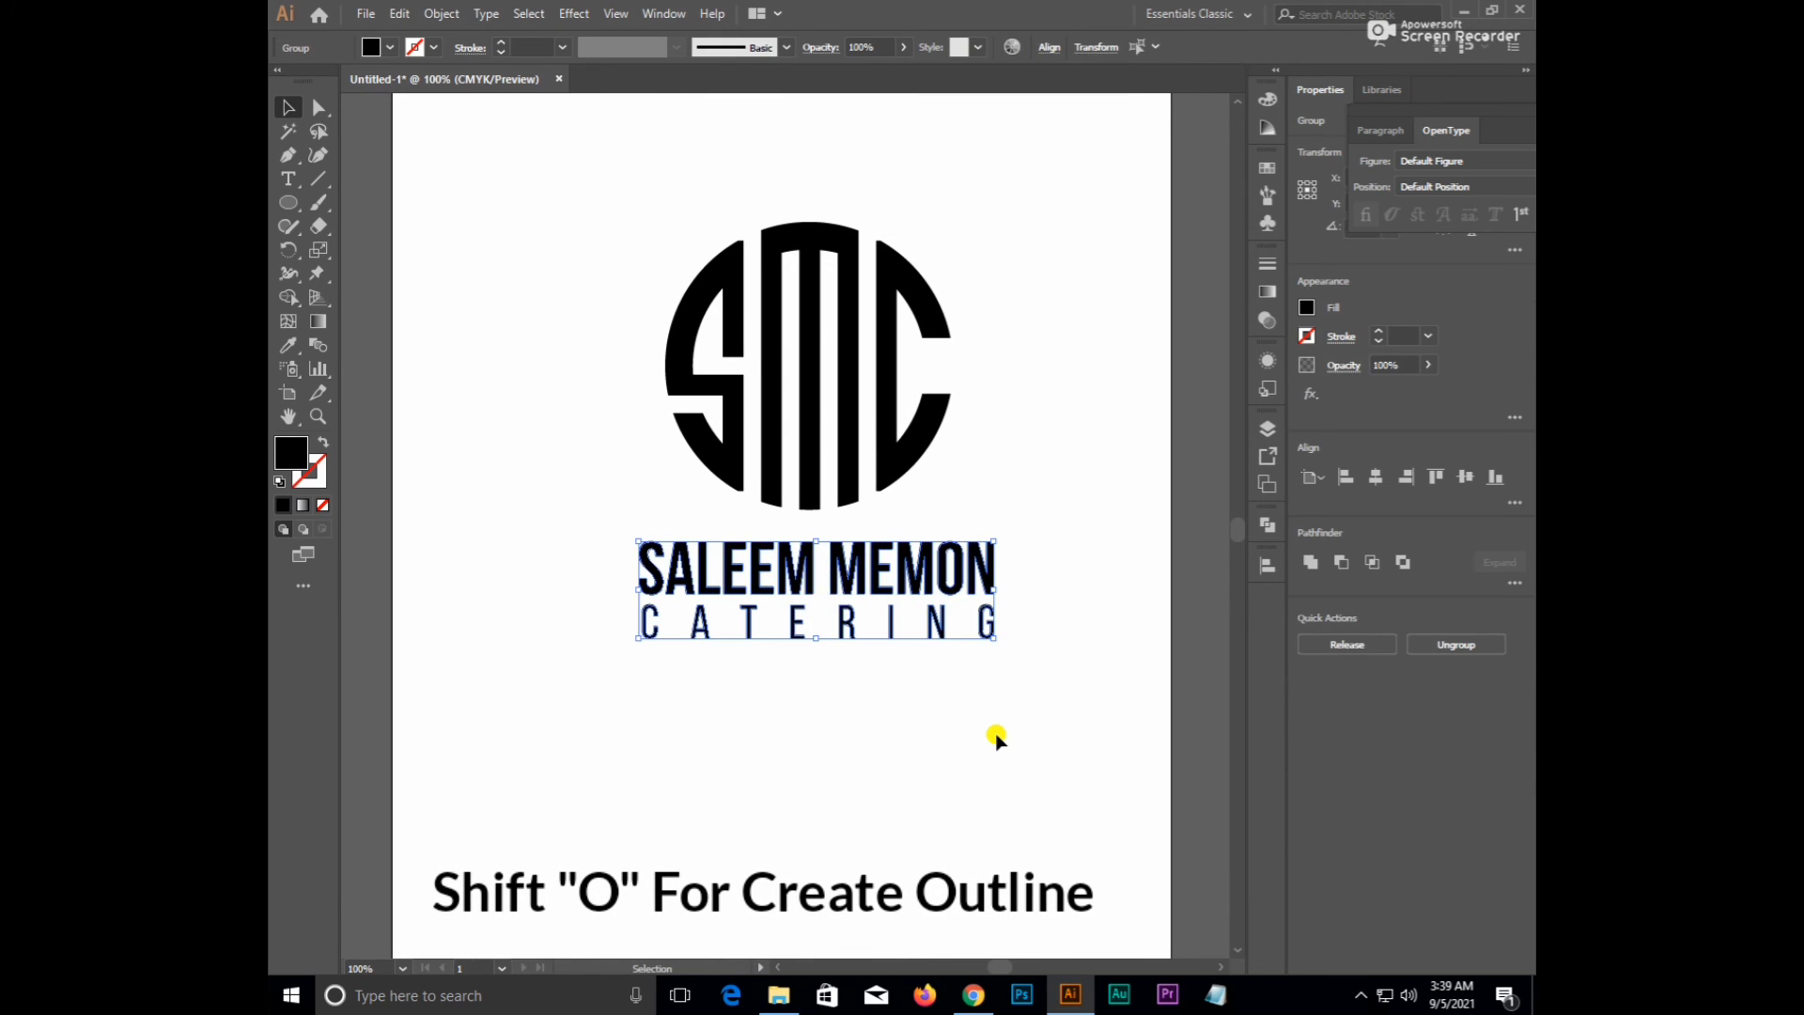
pyautogui.click(998, 739)
pyautogui.hotkey('ctrl', '+')
pyautogui.hotkey('ctrl', '+')
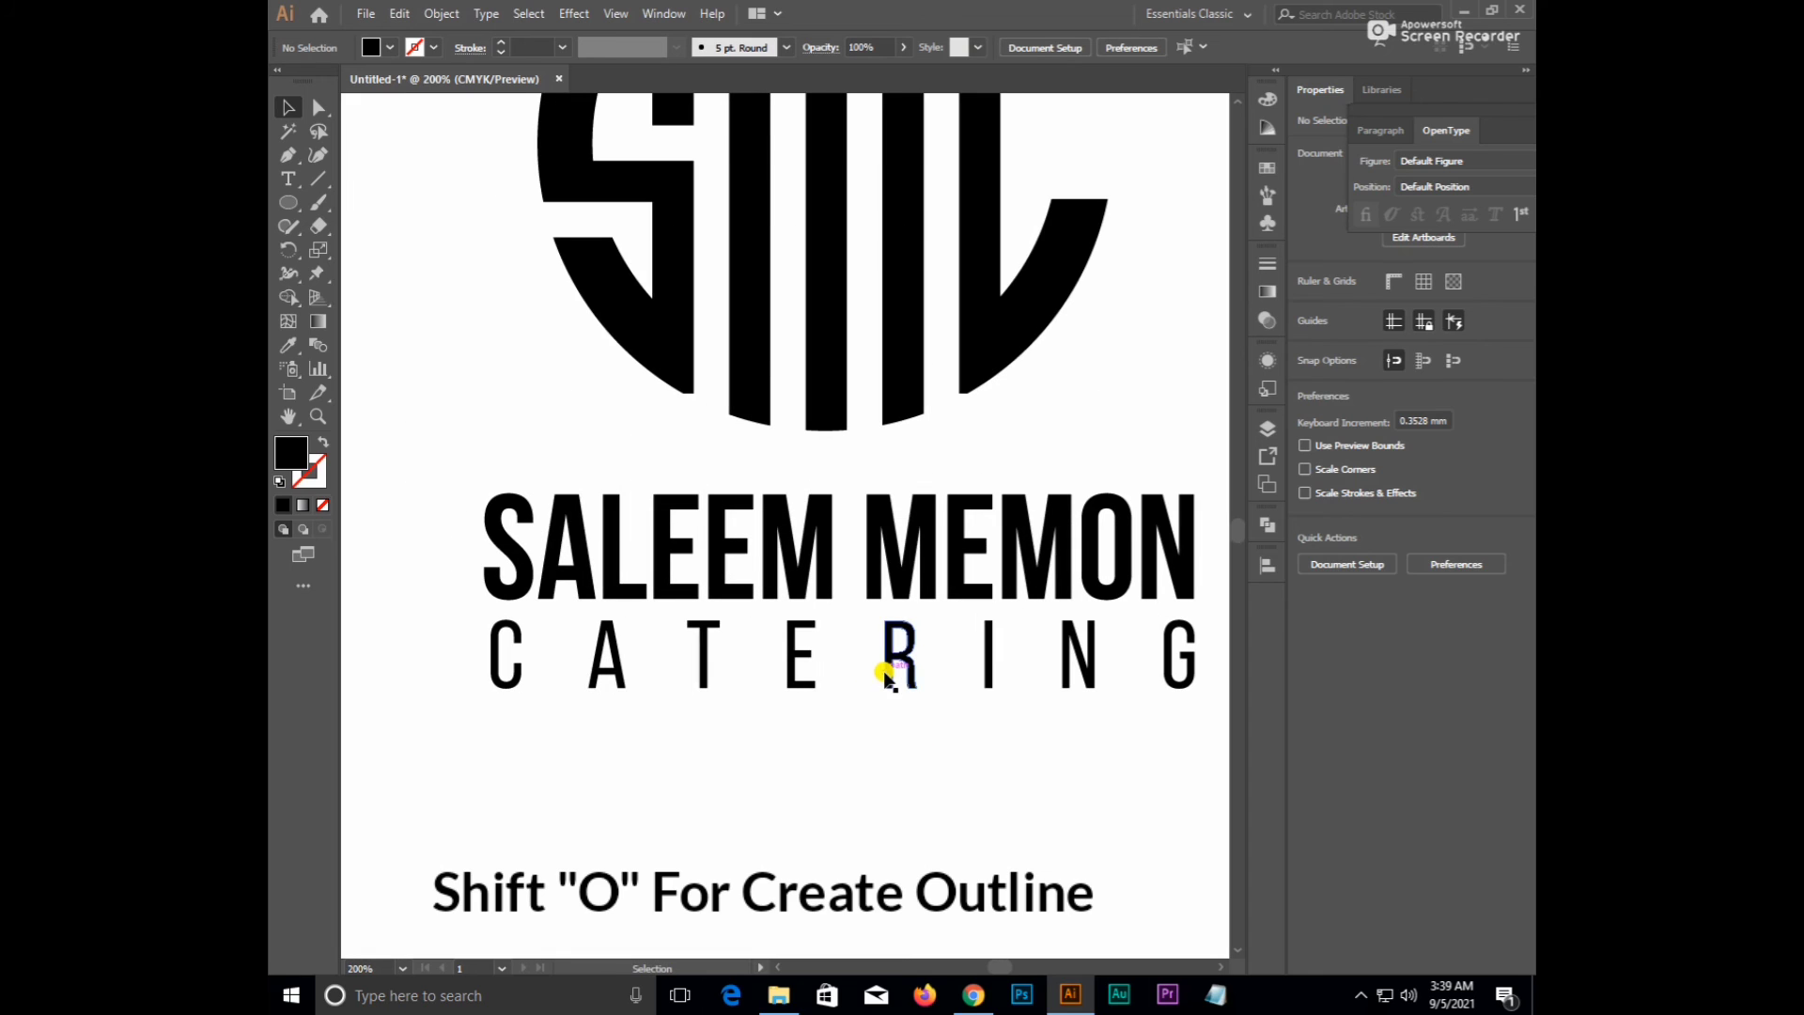
pyautogui.click(890, 660)
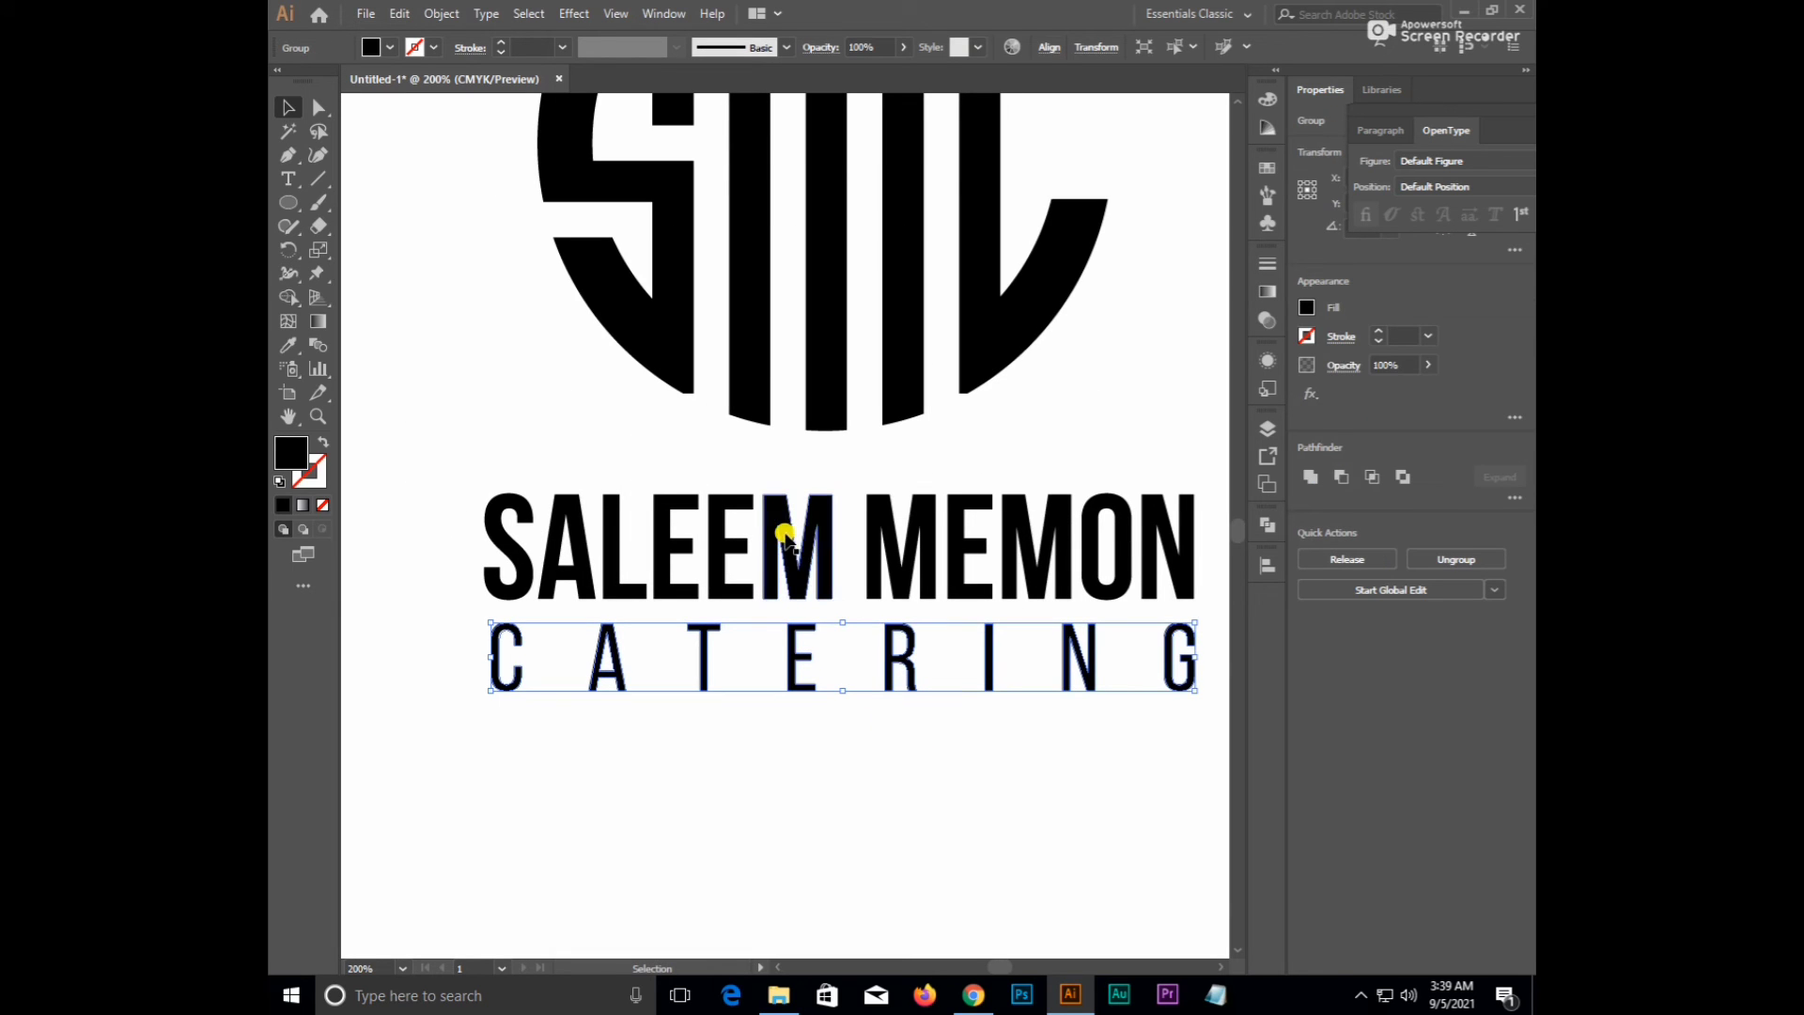
pyautogui.keyDown('shift'); pyautogui.click(770, 515); pyautogui.keyUp('shift')
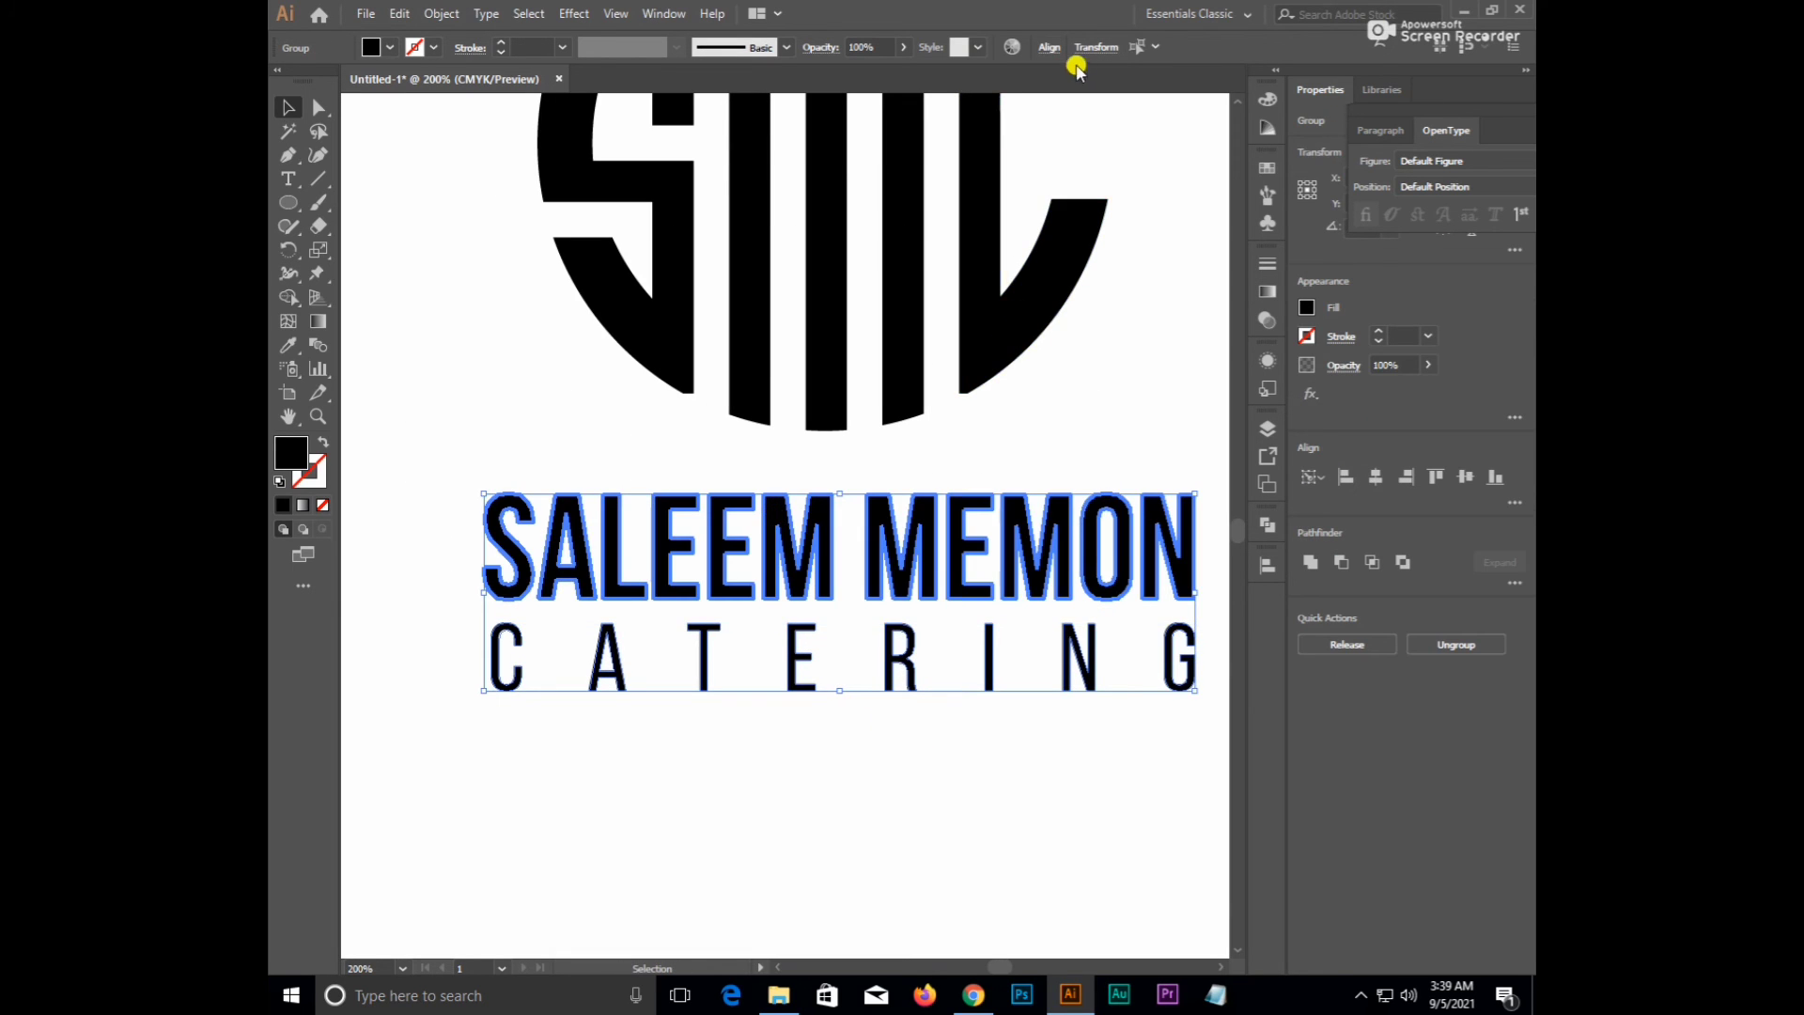
pyautogui.click(1049, 47)
pyautogui.click(884, 103)
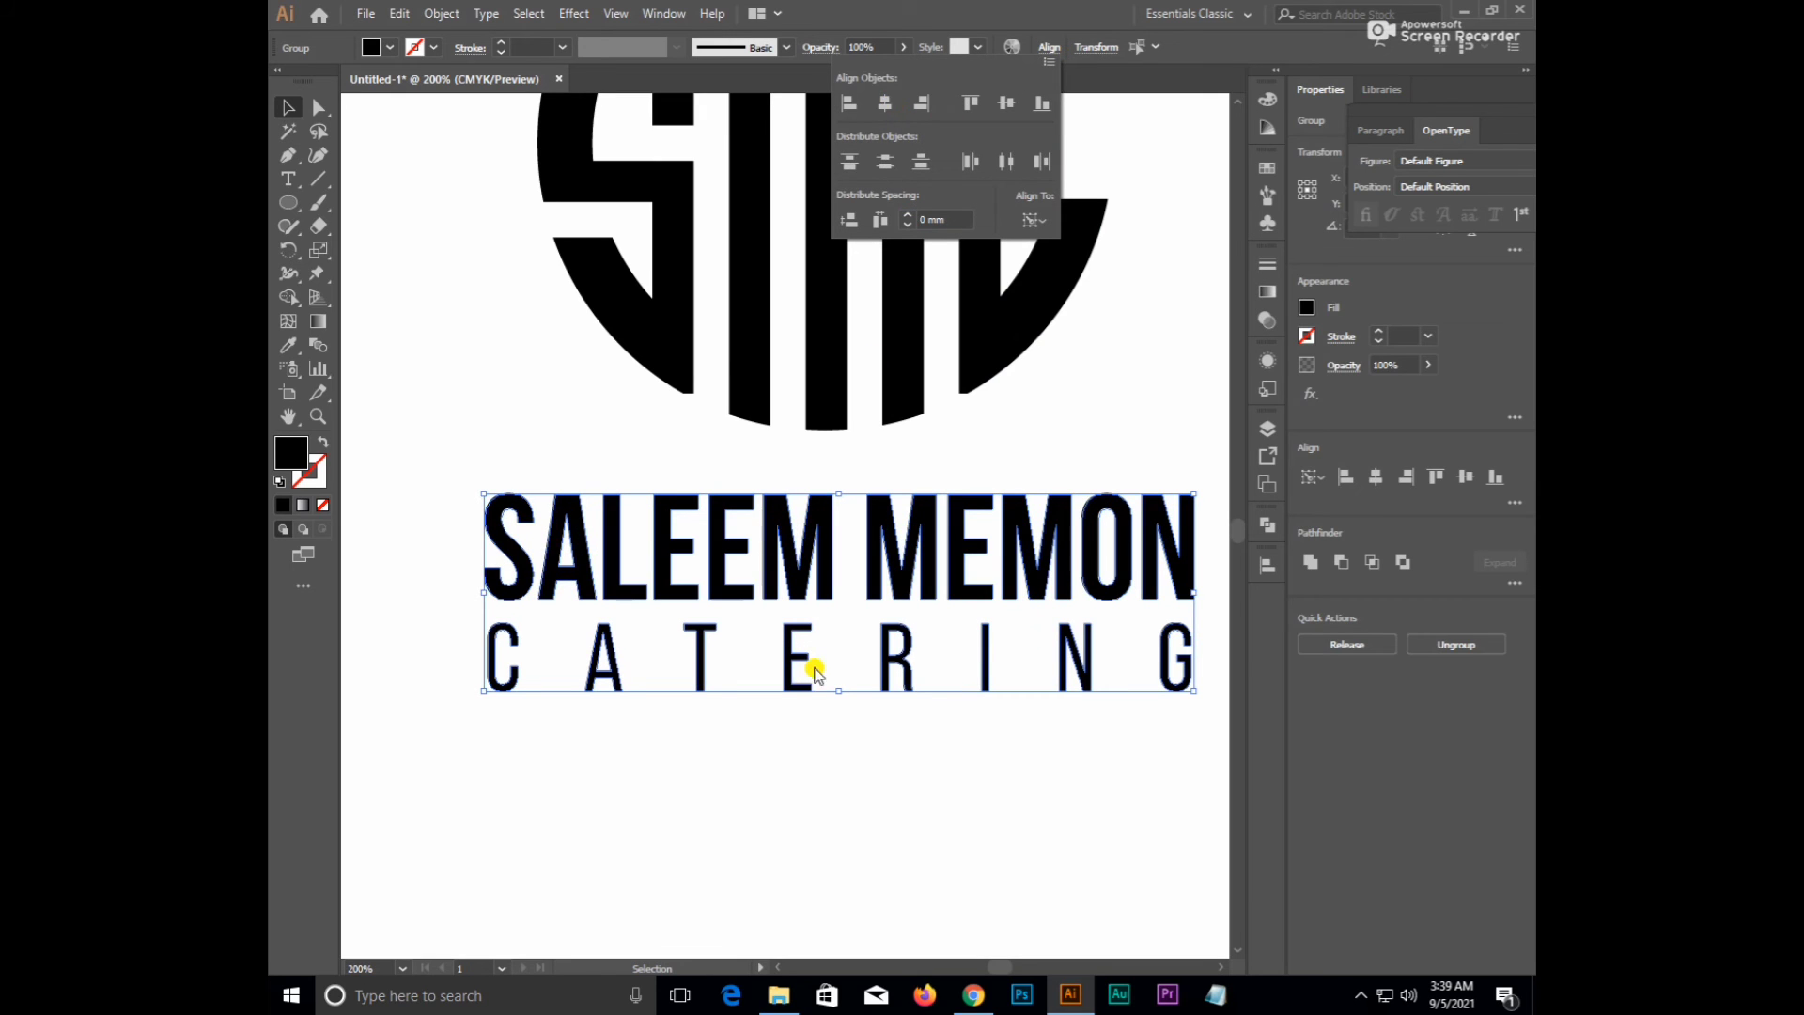
pyautogui.click(809, 778)
pyautogui.scroll(-3, 797, 756)
pyautogui.click(844, 776)
pyautogui.moveTo(846, 777); pyautogui.dragTo(775, 771)
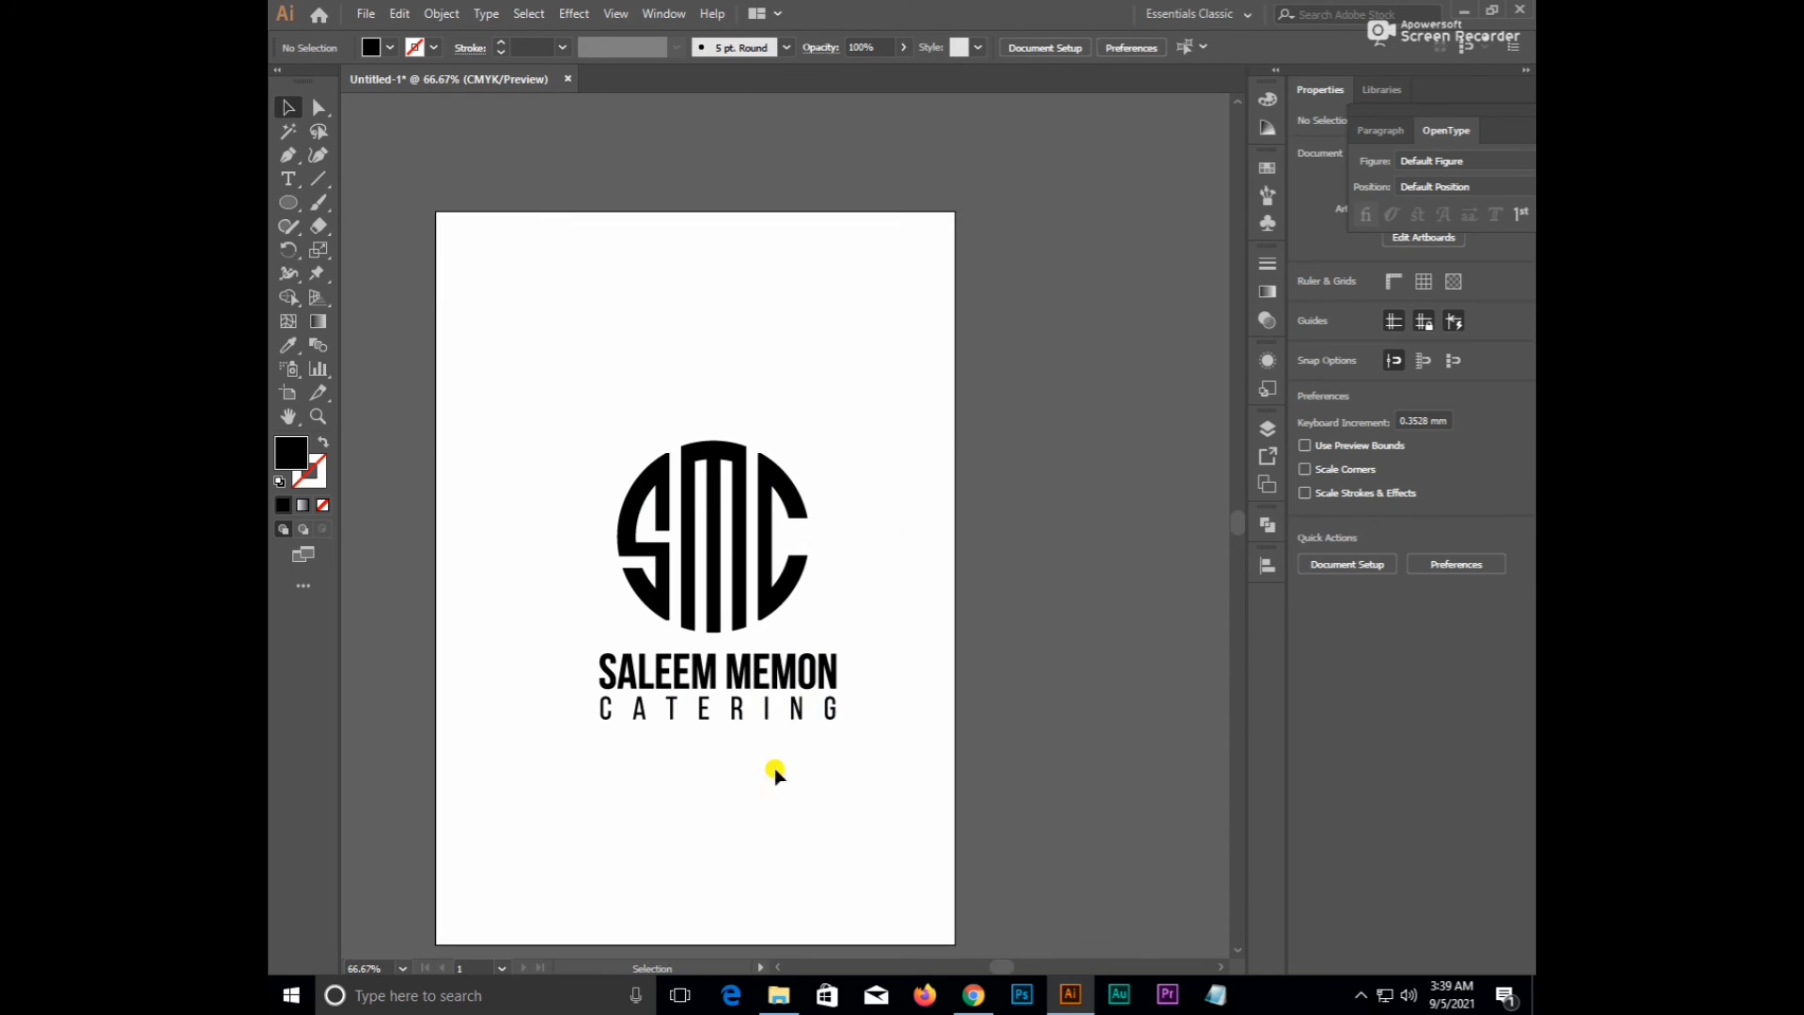
# - Resize the SMC monogram by dragging its top edge until it fits above the text
pyautogui.scroll(-1, 599, 684)
pyautogui.moveTo(543, 518); pyautogui.dragTo(883, 815)
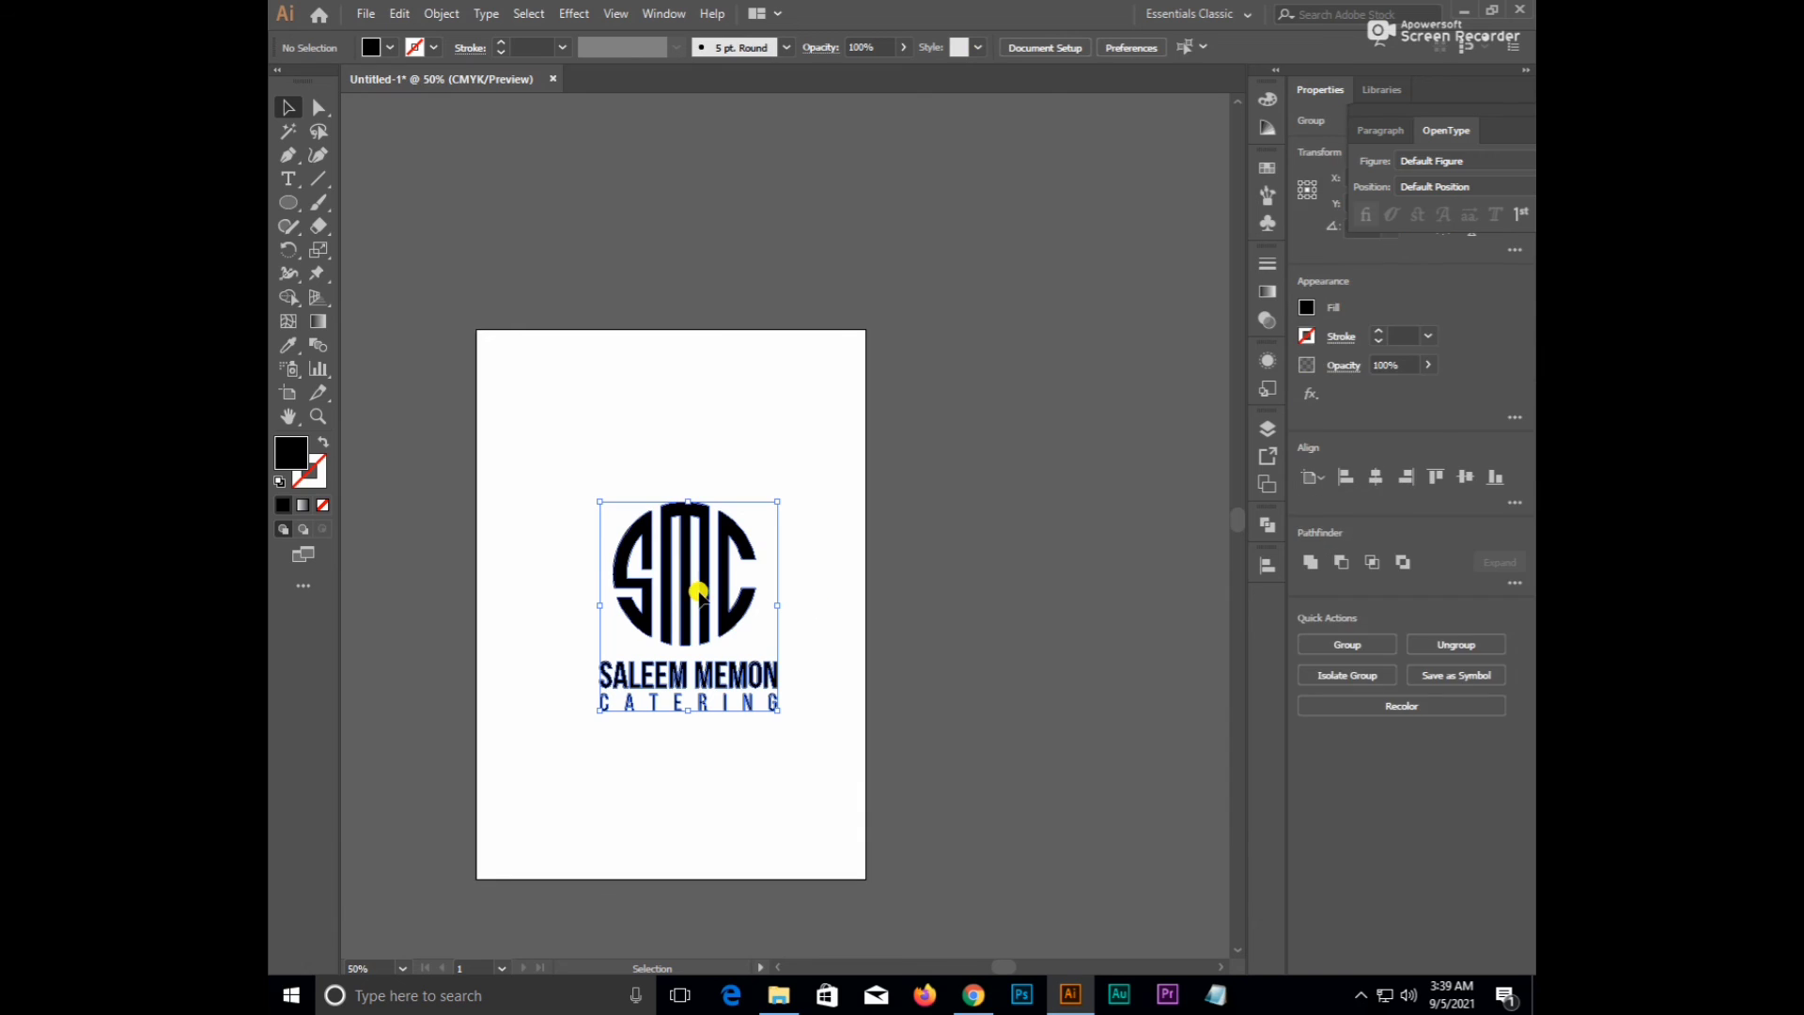
pyautogui.click(698, 592)
pyautogui.scroll(2, 676, 595)
pyautogui.click(689, 477)
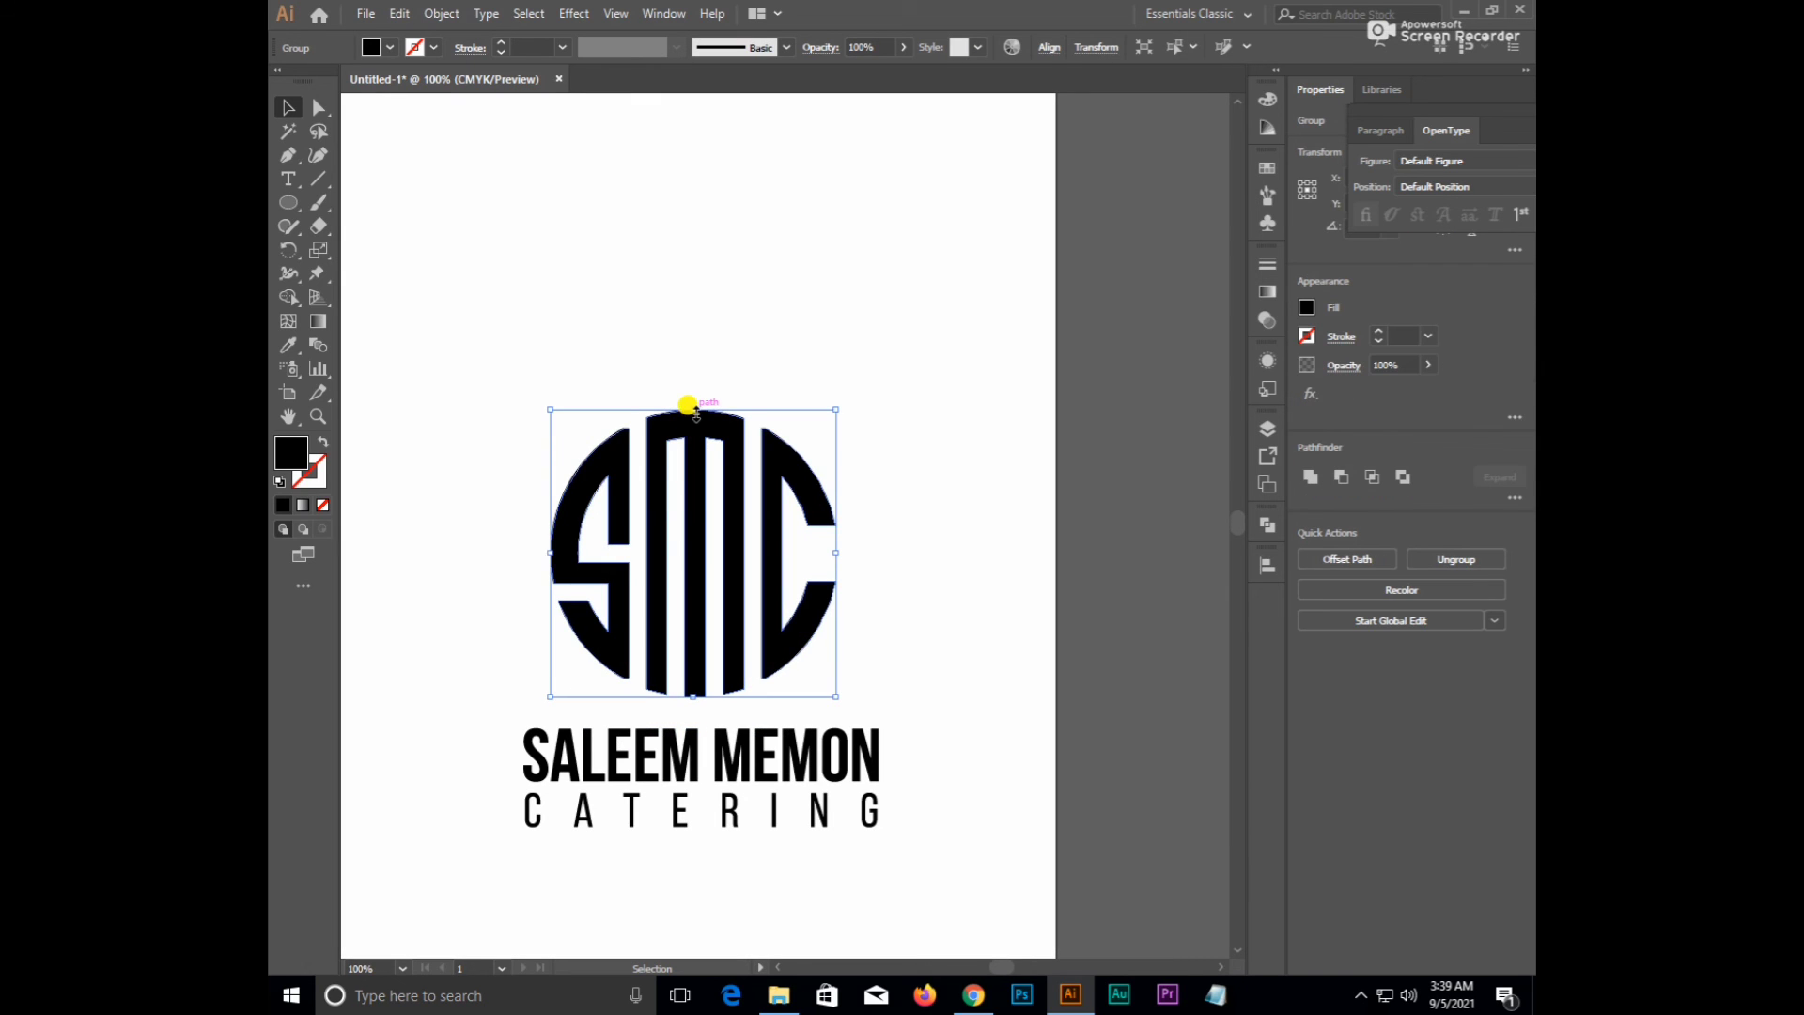
pyautogui.moveTo(695, 412); pyautogui.dragTo(695, 467)
pyautogui.click(732, 621)
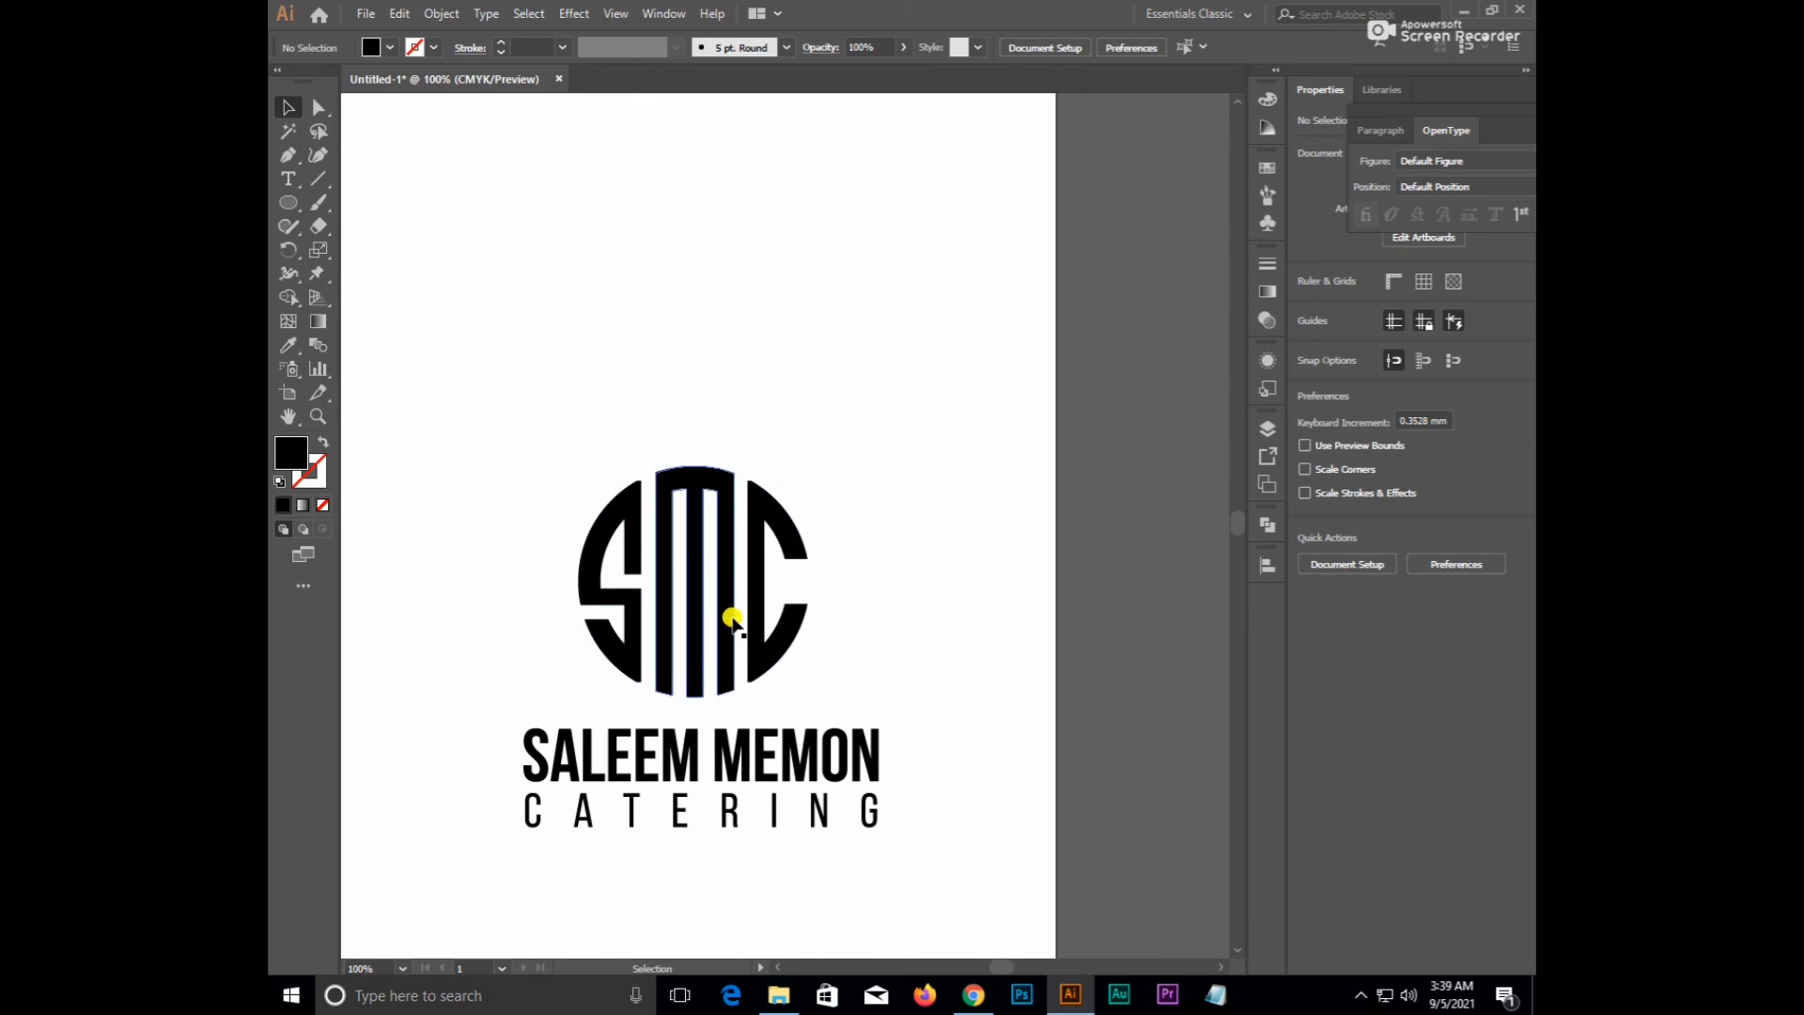
pyautogui.scroll(-2, 732, 620)
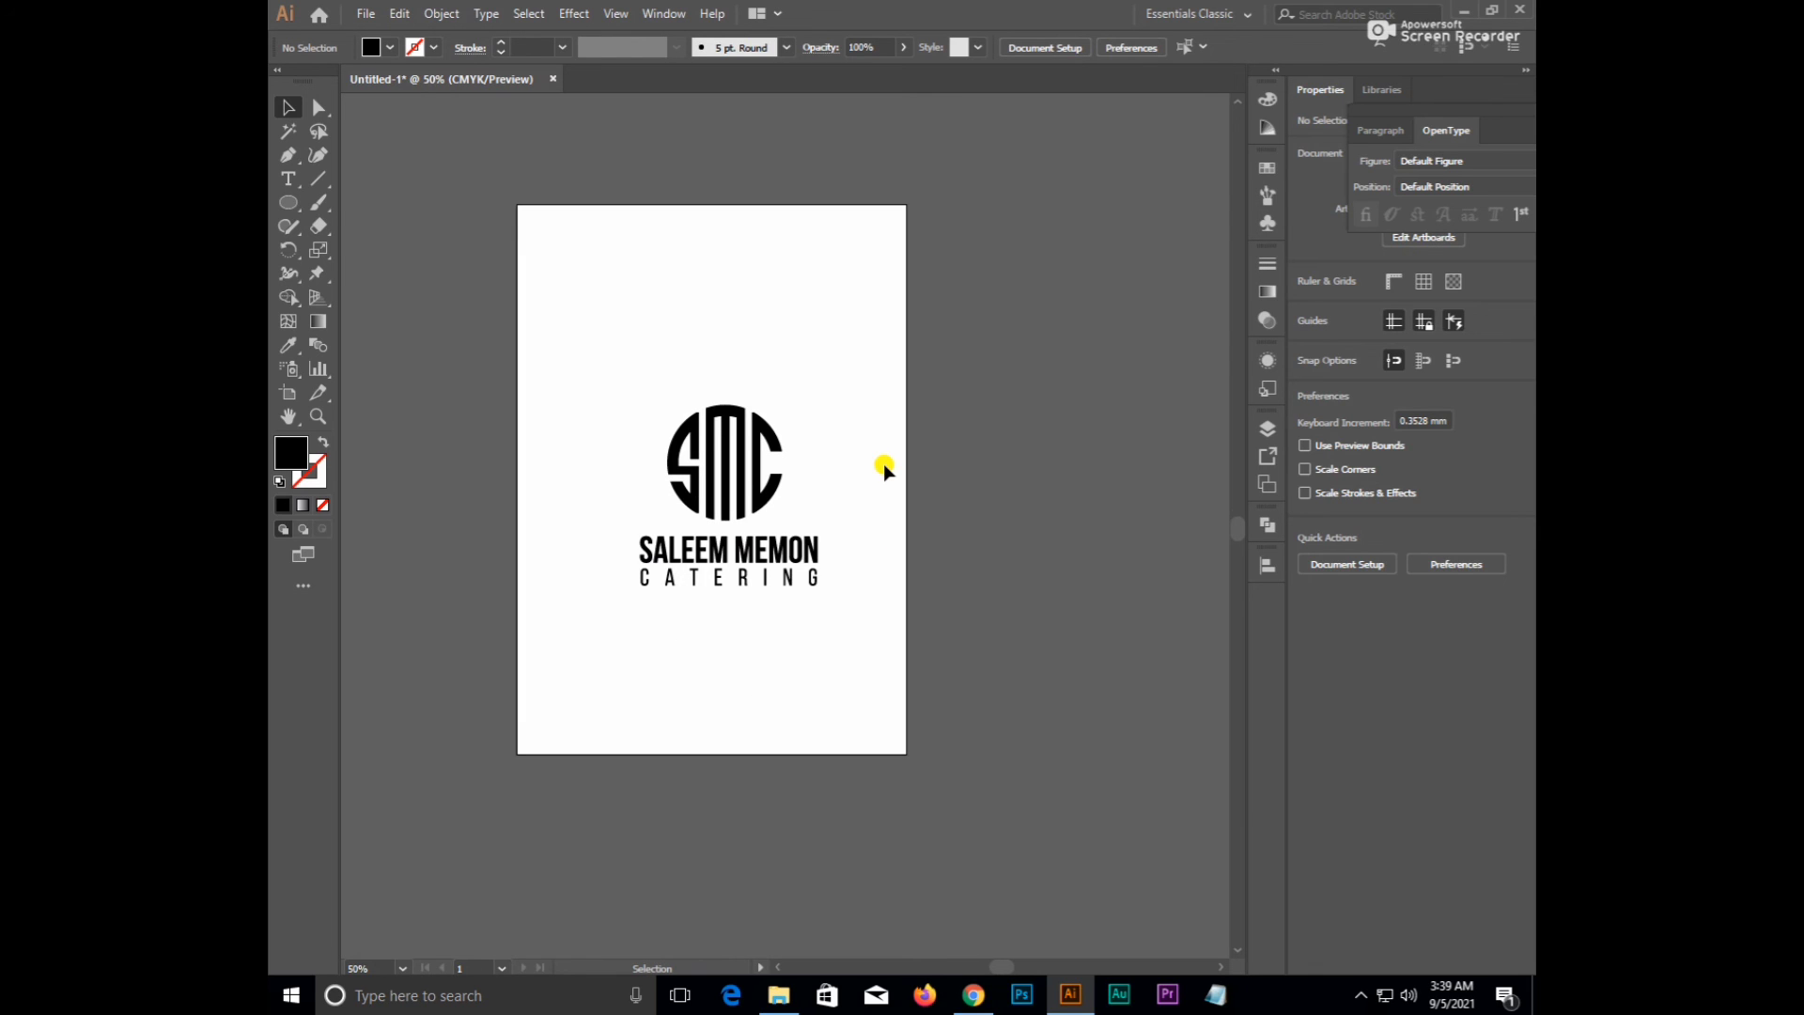
pyautogui.scroll(2, 658, 550)
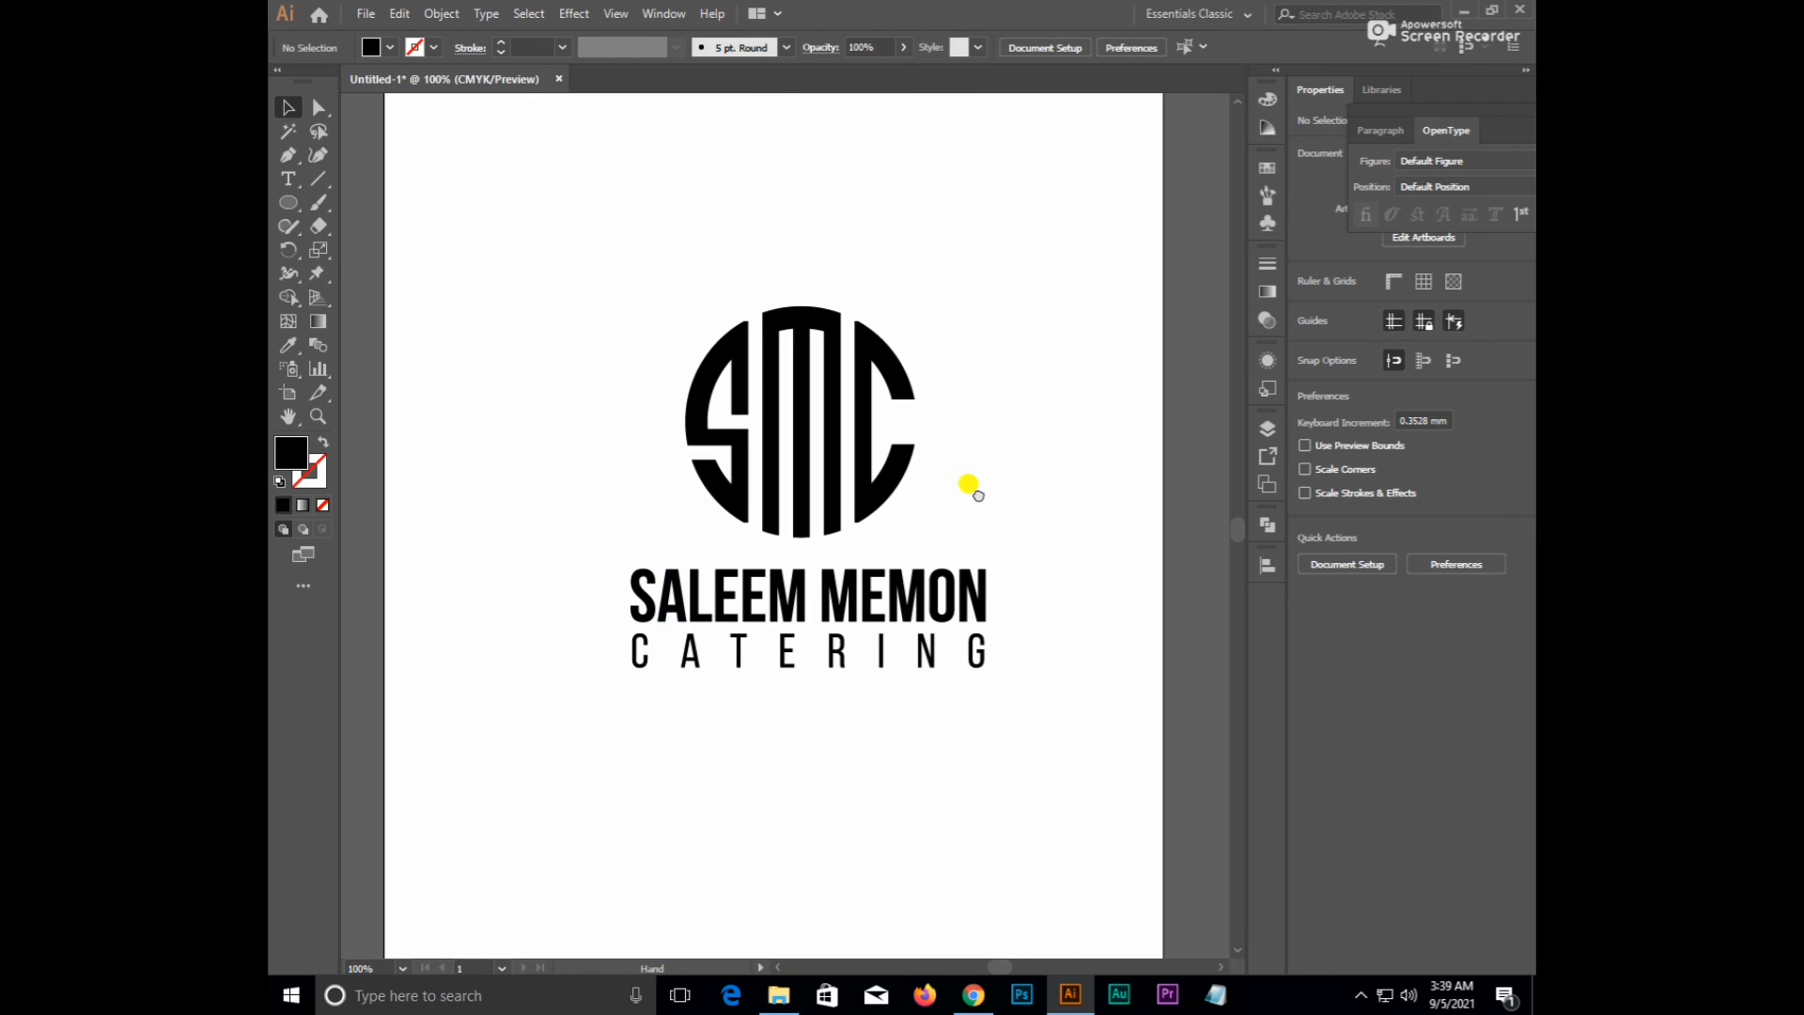
pyautogui.moveTo(997, 500); pyautogui.dragTo(940, 447)
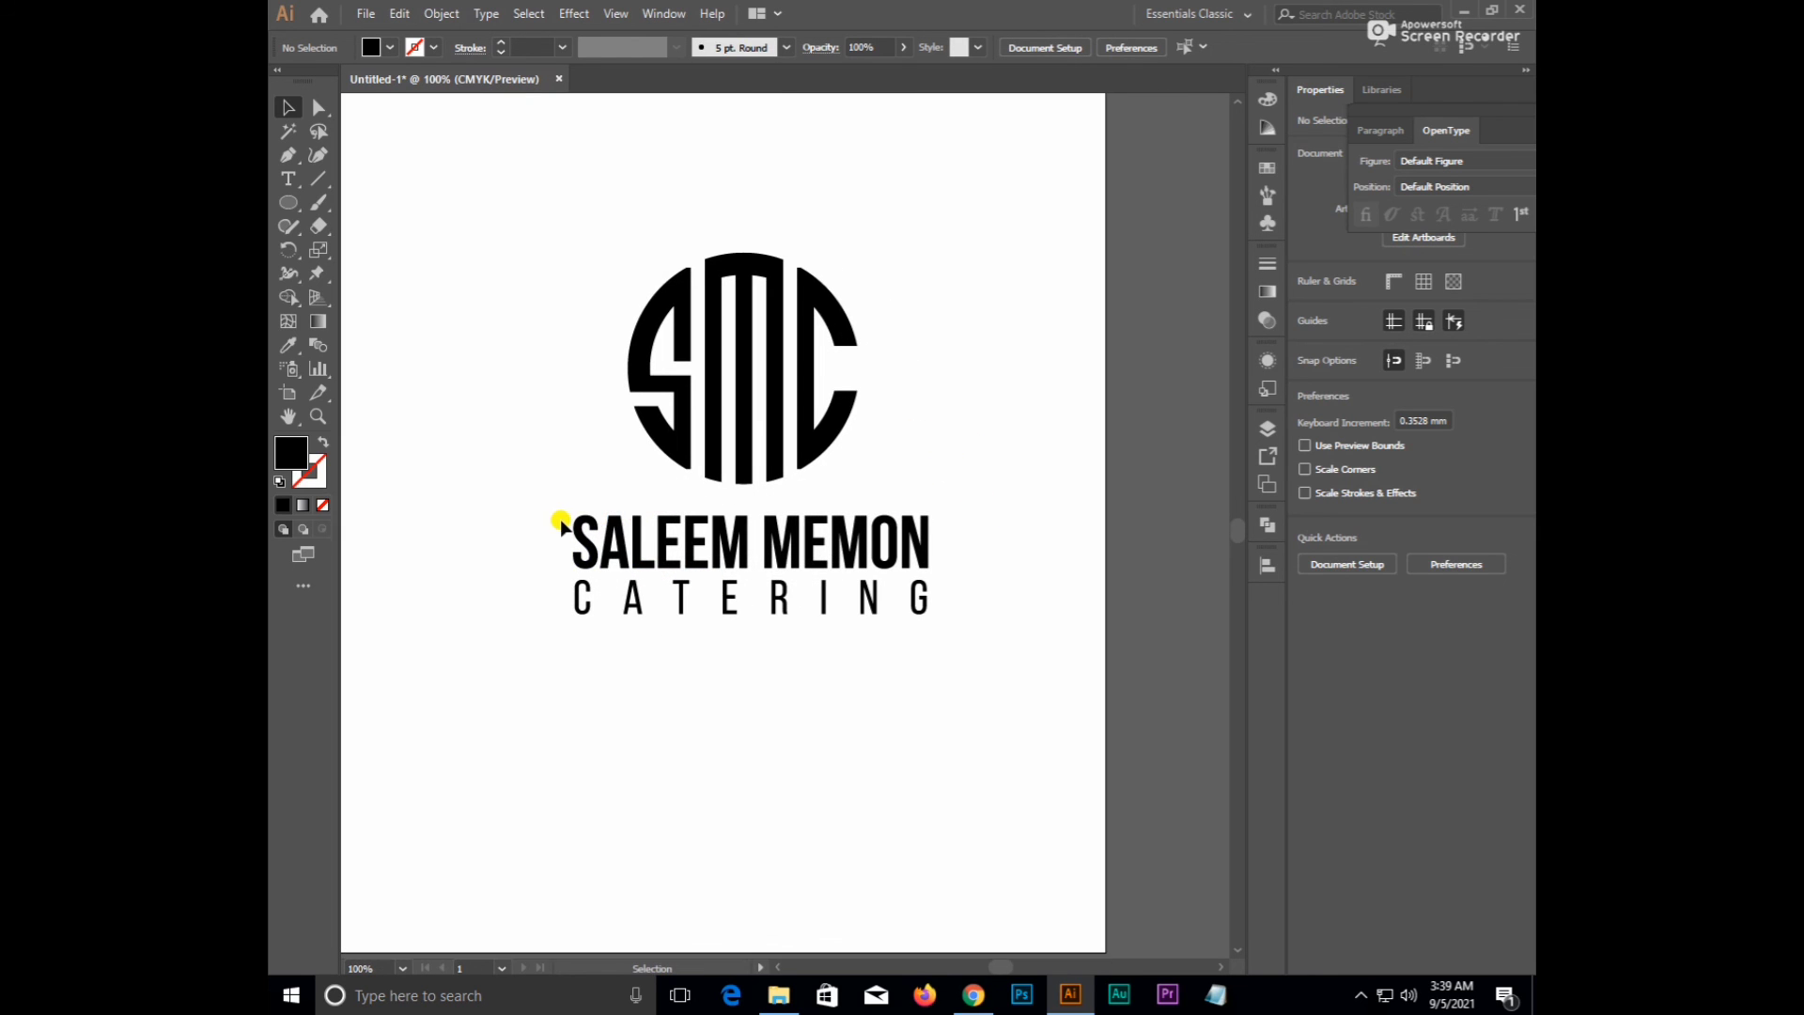
pyautogui.click(742, 255)
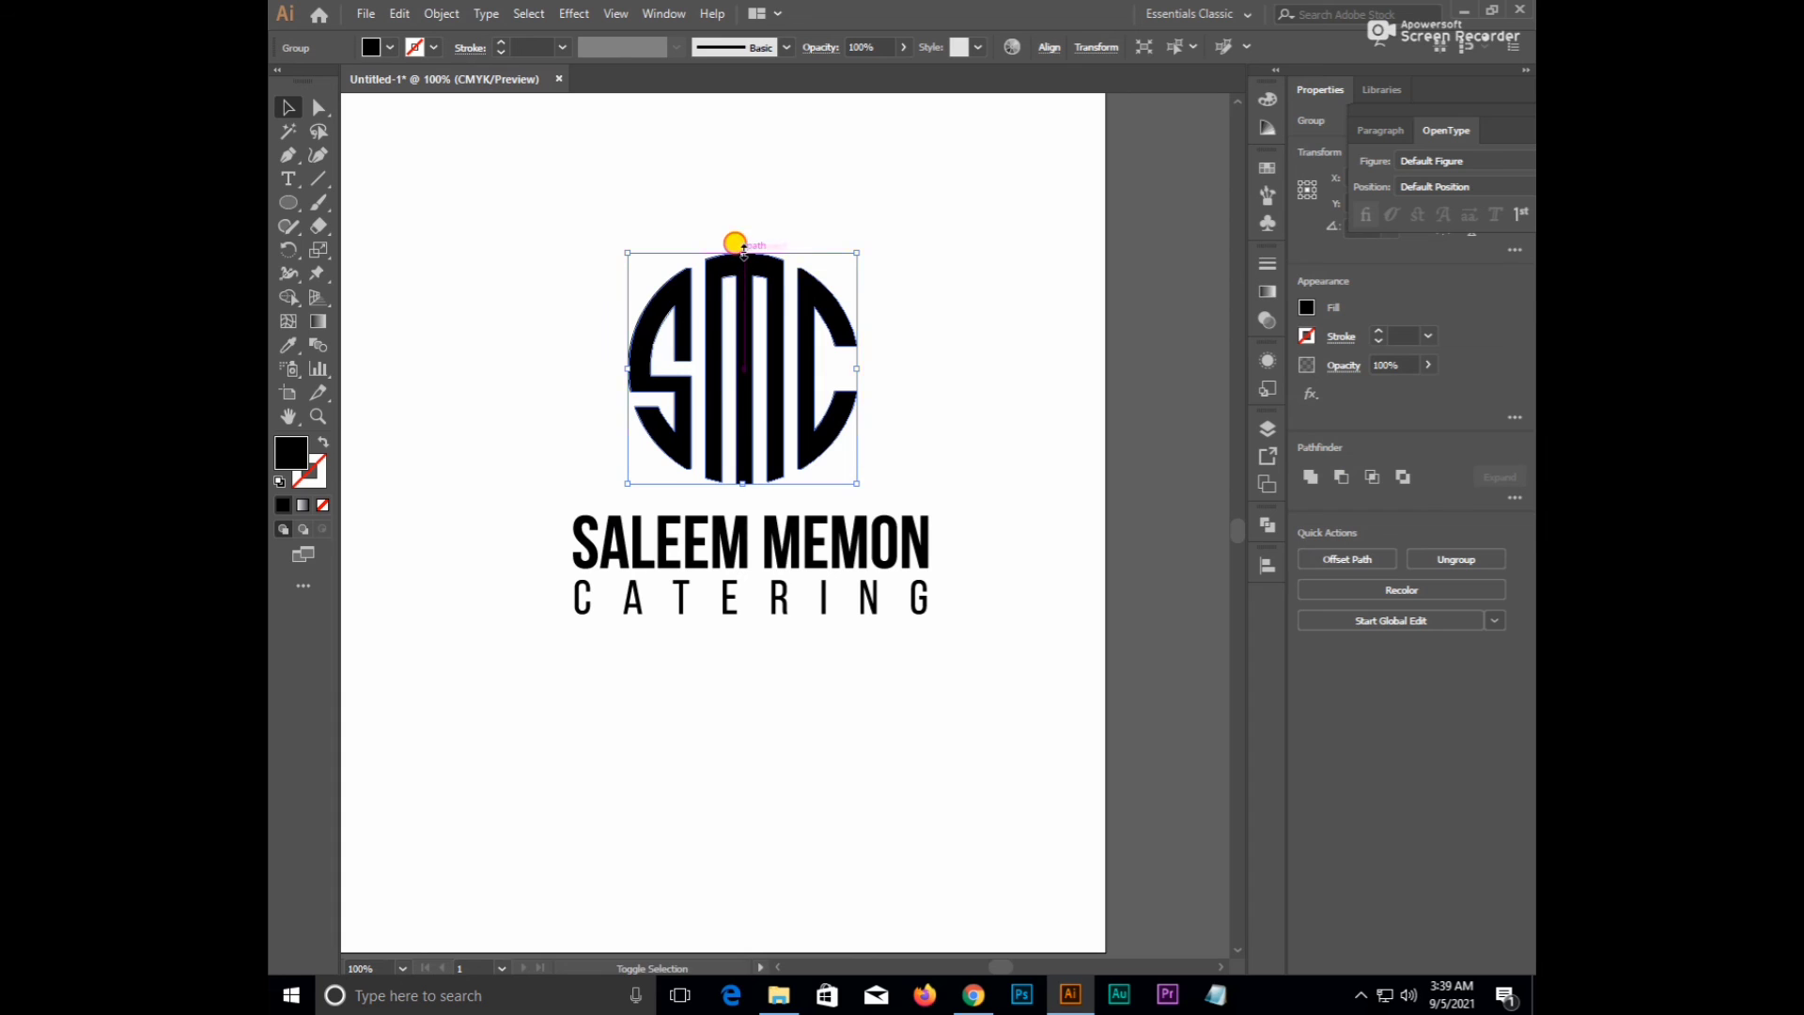
pyautogui.moveTo(743, 250); pyautogui.dragTo(743, 234)
pyautogui.click(927, 302)
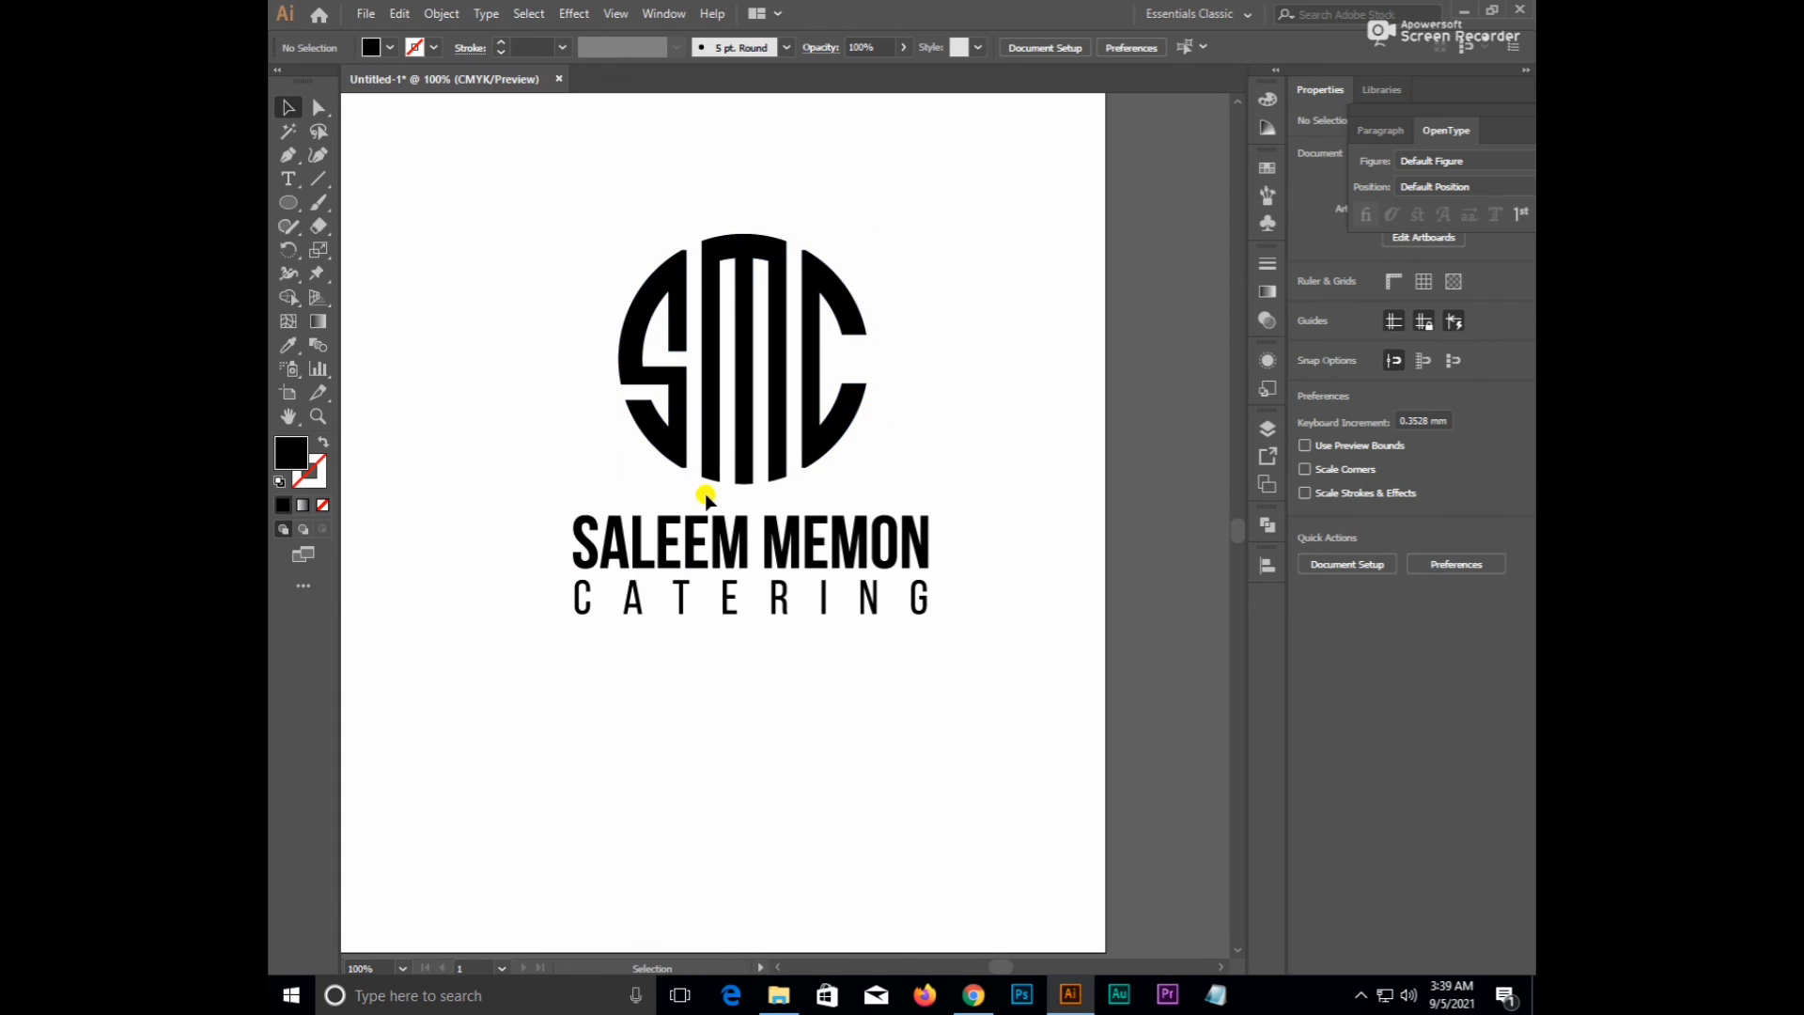
# - Centre the outlined text horizontally under the SMC monogram as key object
pyautogui.moveTo(930, 697); pyautogui.dragTo(932, 695)
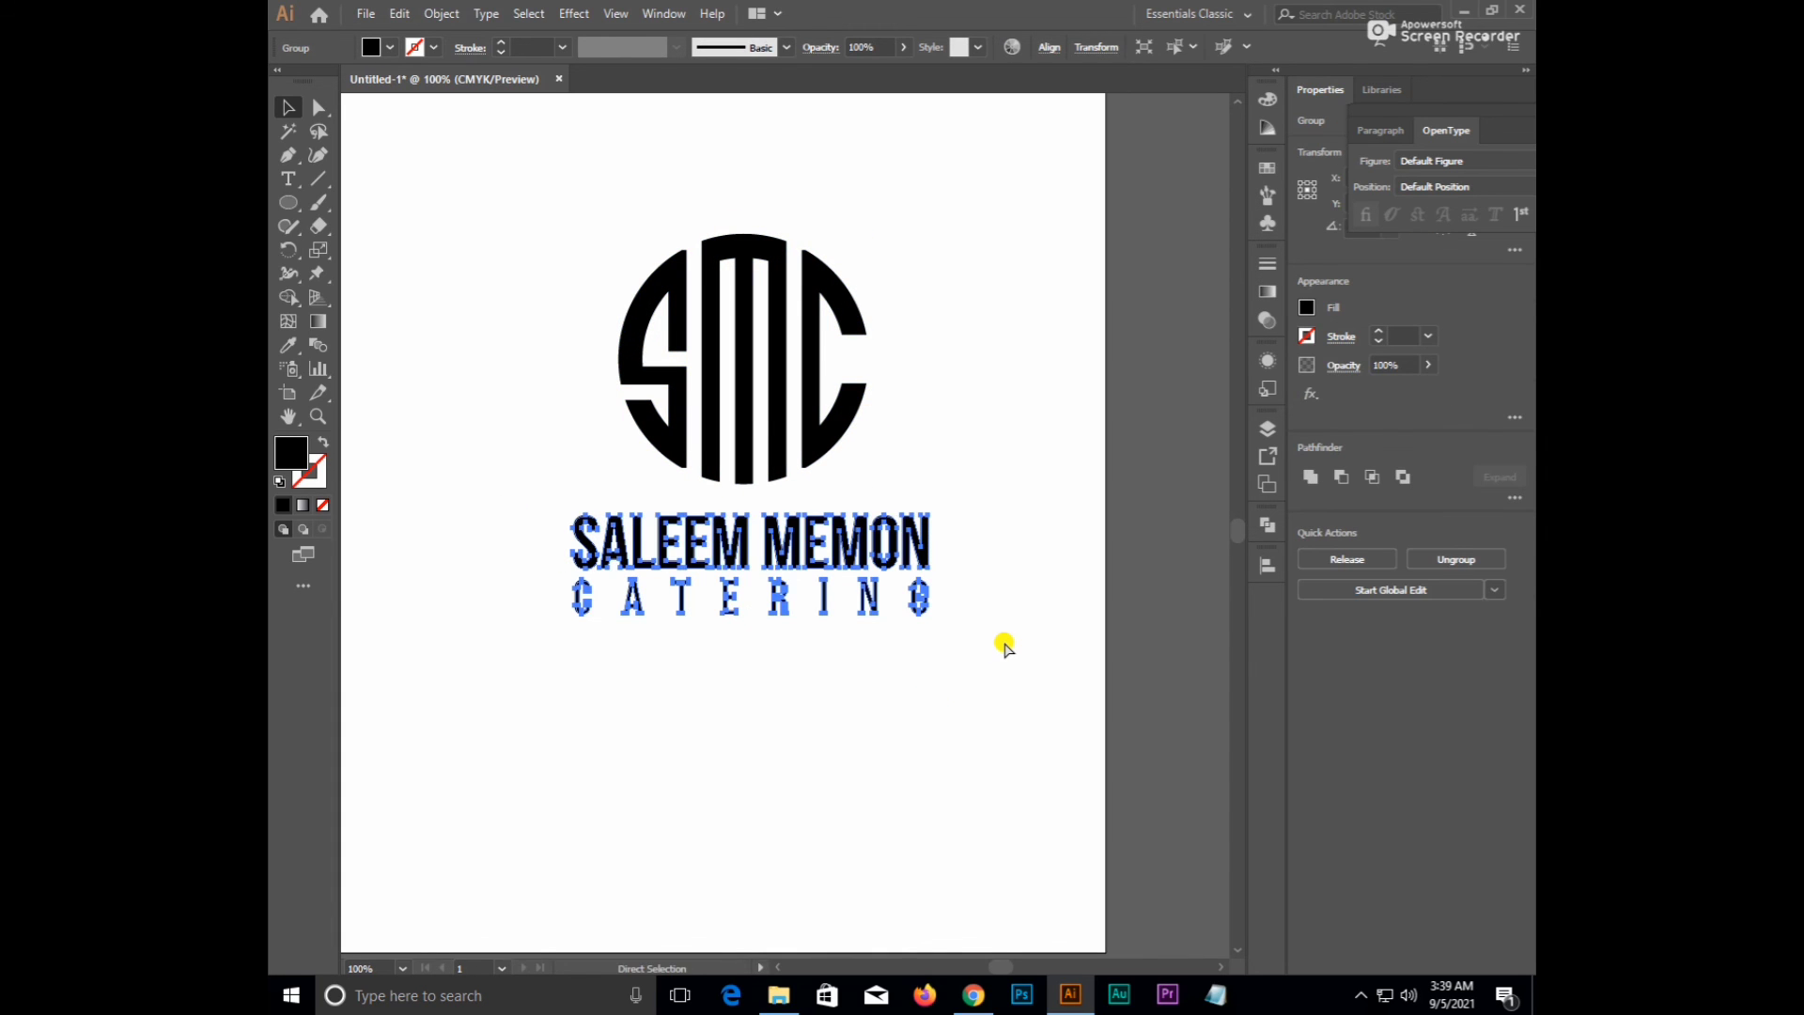
pyautogui.moveTo(598, 310); pyautogui.dragTo(816, 548)
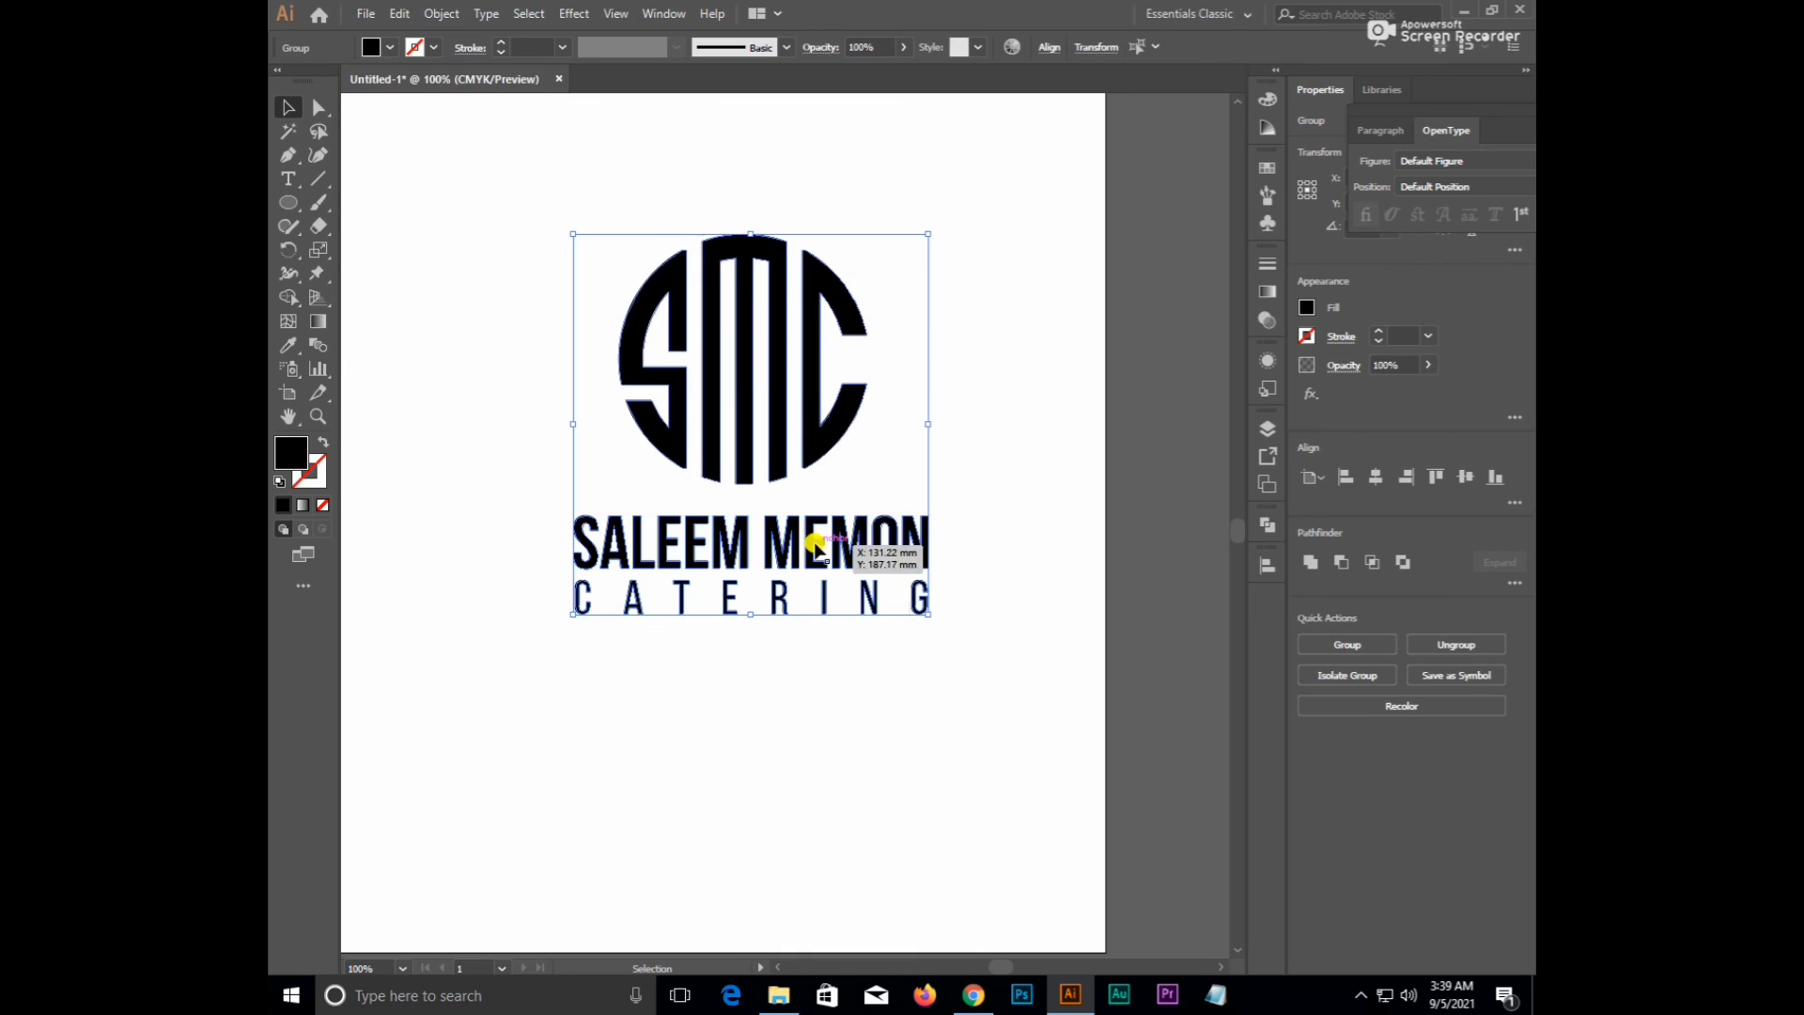
pyautogui.click(745, 347)
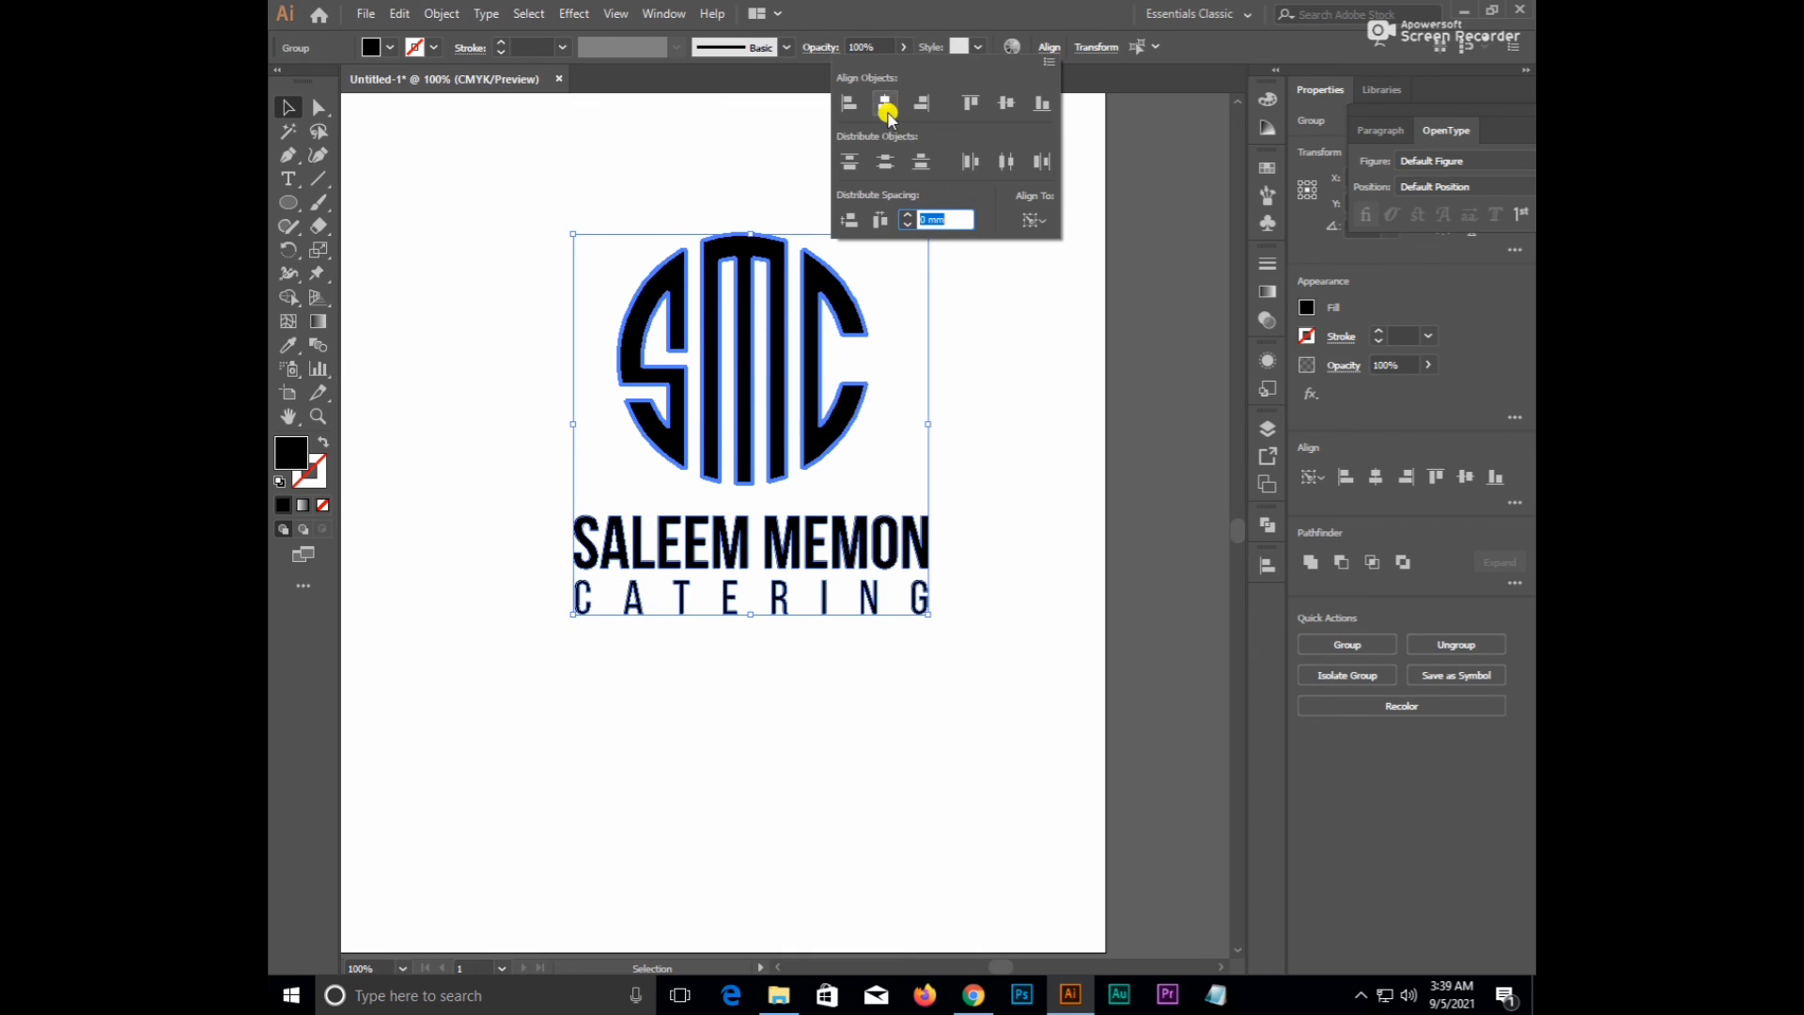
pyautogui.click(886, 104)
pyautogui.click(972, 448)
pyautogui.click(973, 449)
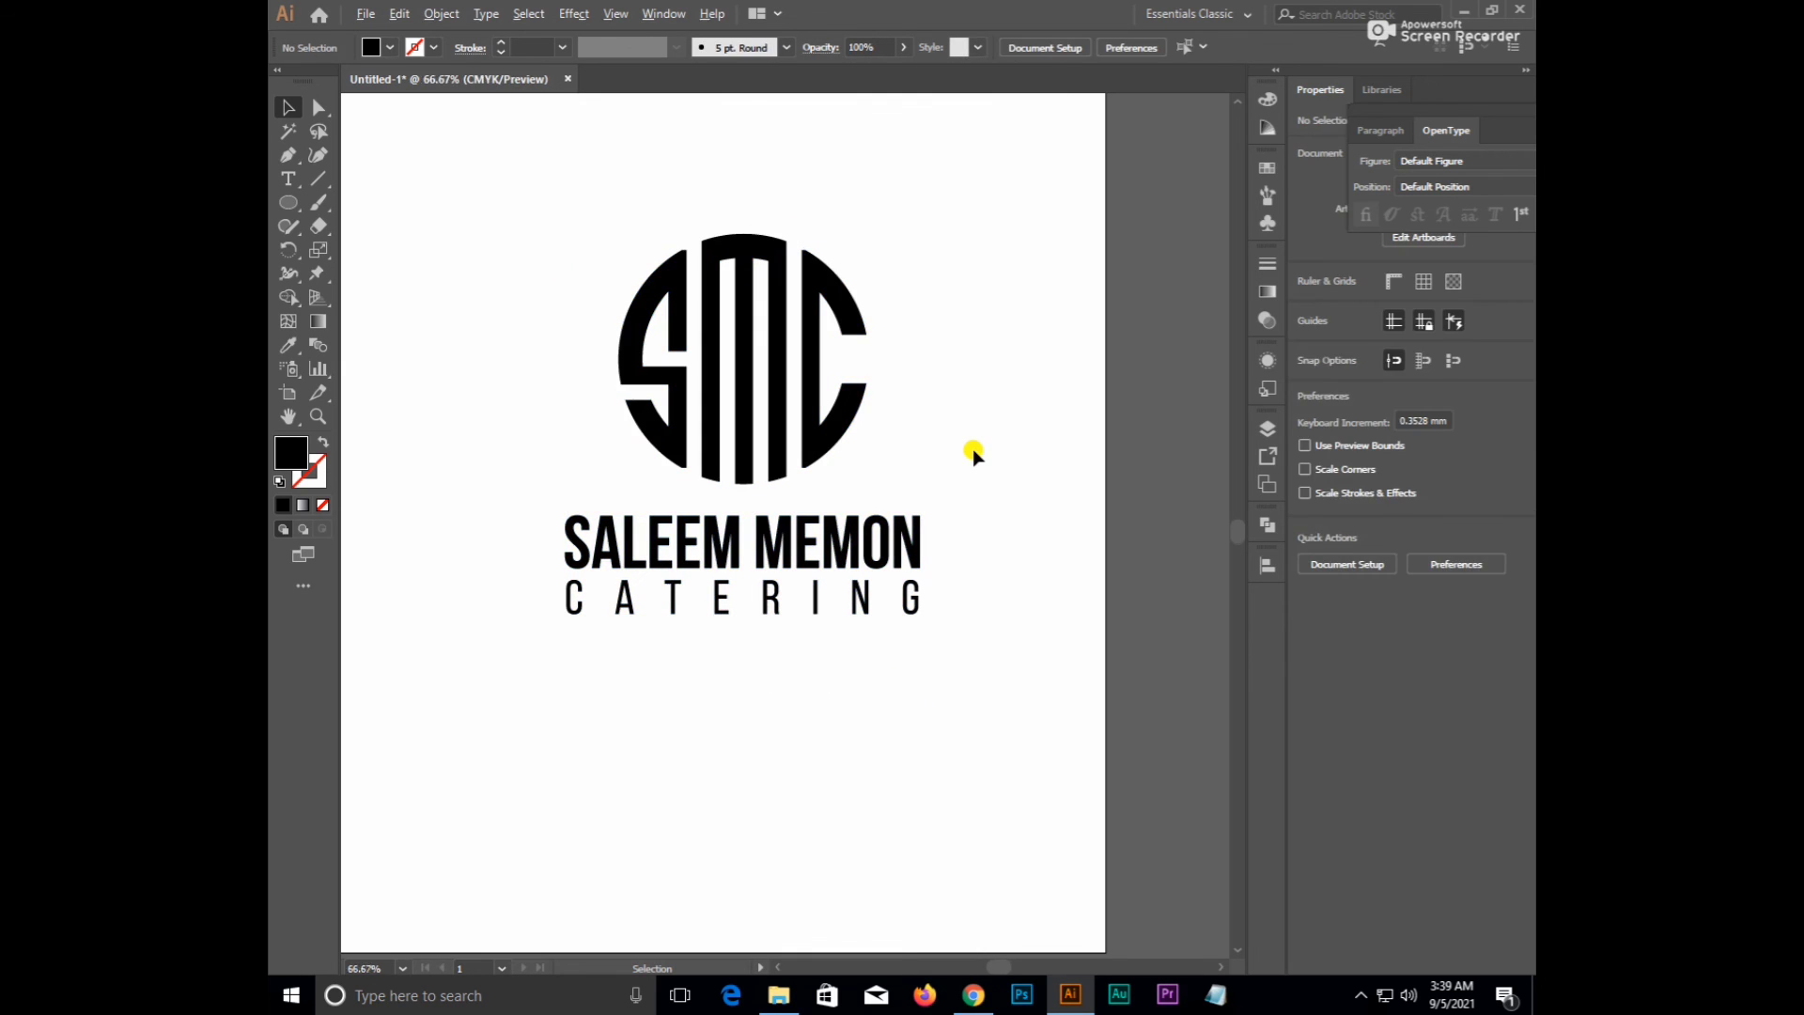
pyautogui.scroll(-2, 972, 449)
# - Group monogram and text (Ctrl+G), then centre the logo horizontally and vertically on the artboard
pyautogui.moveTo(969, 322); pyautogui.dragTo(746, 581)
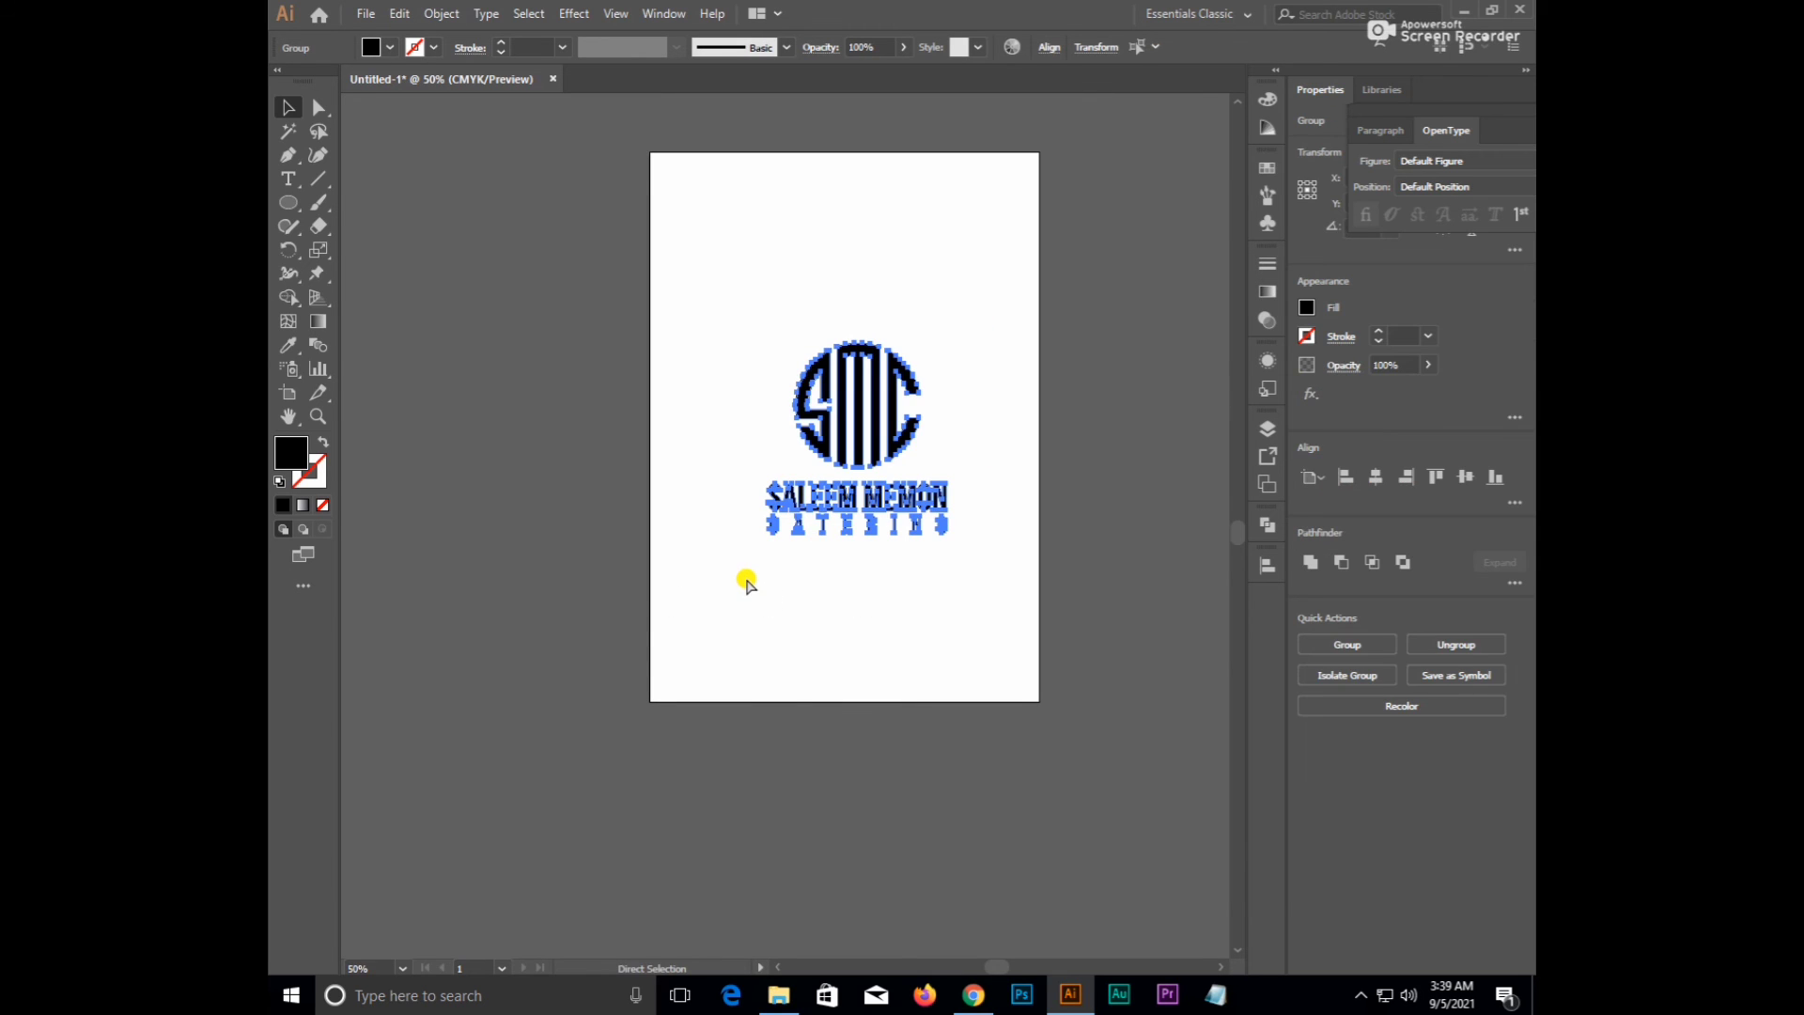
pyautogui.hotkey('ctrl', 'g')
pyautogui.click(1050, 52)
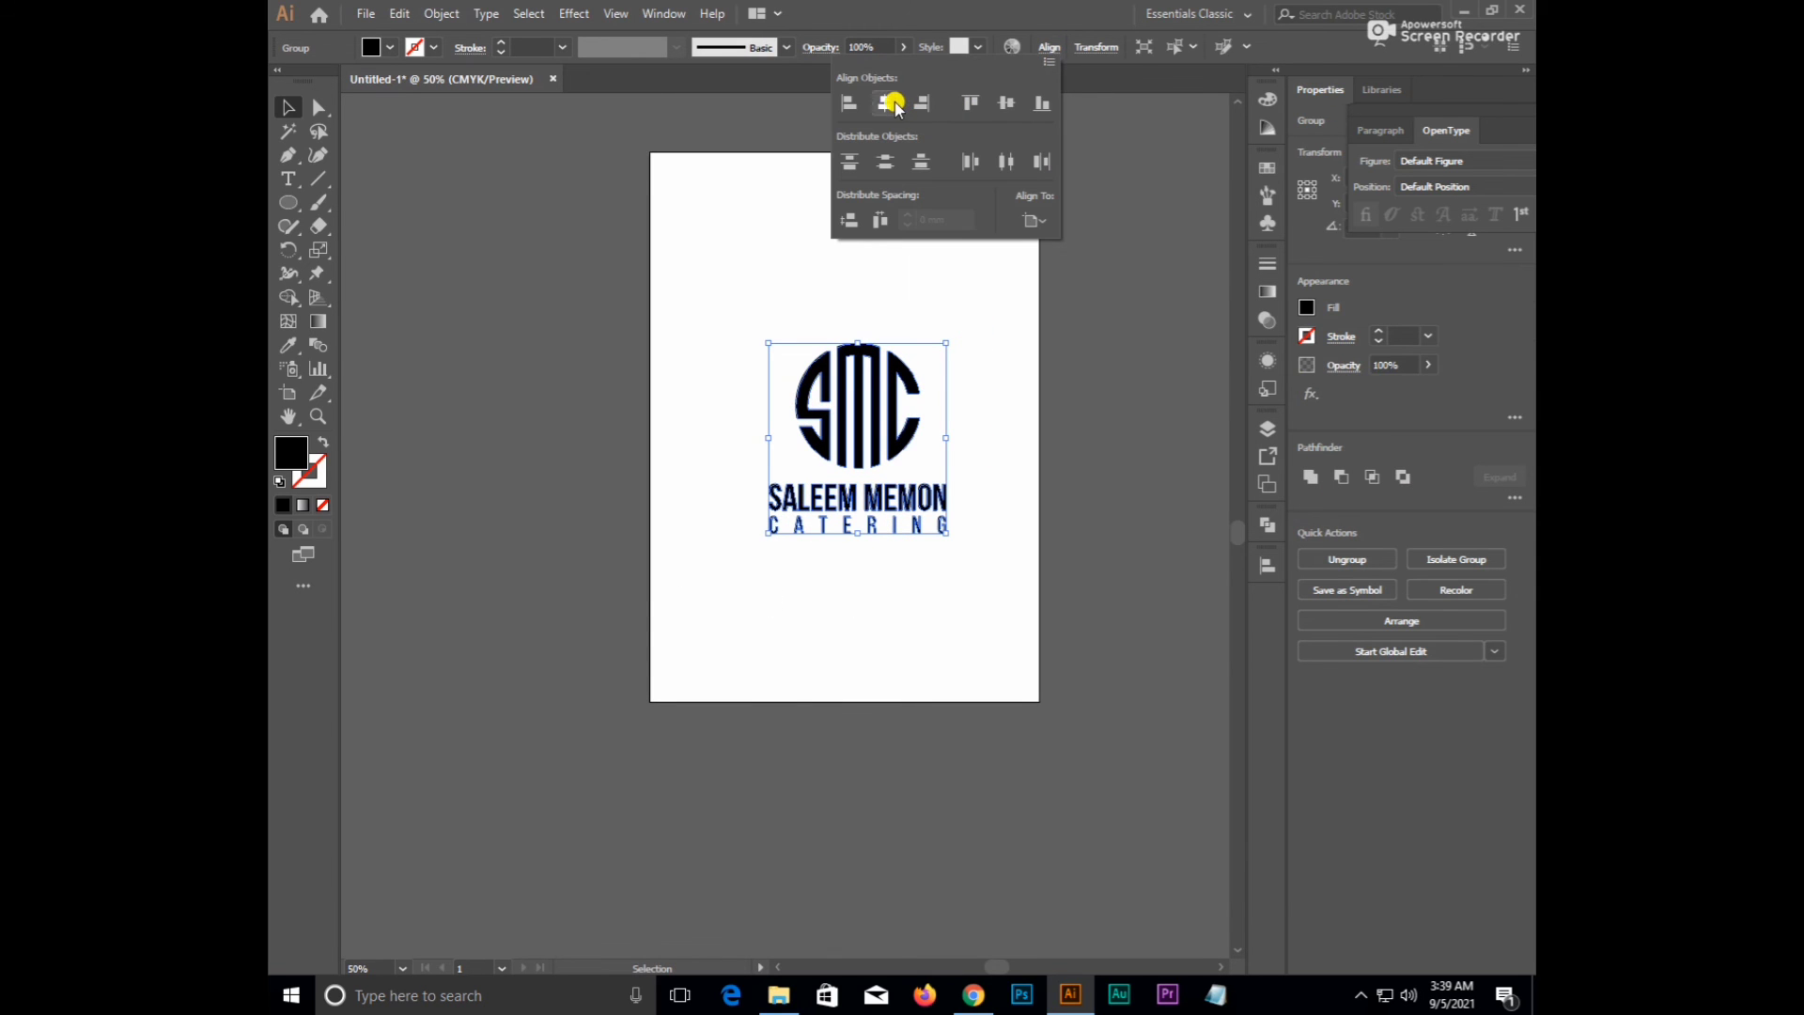
pyautogui.click(1038, 222)
pyautogui.click(1074, 290)
pyautogui.click(879, 100)
pyautogui.click(1002, 111)
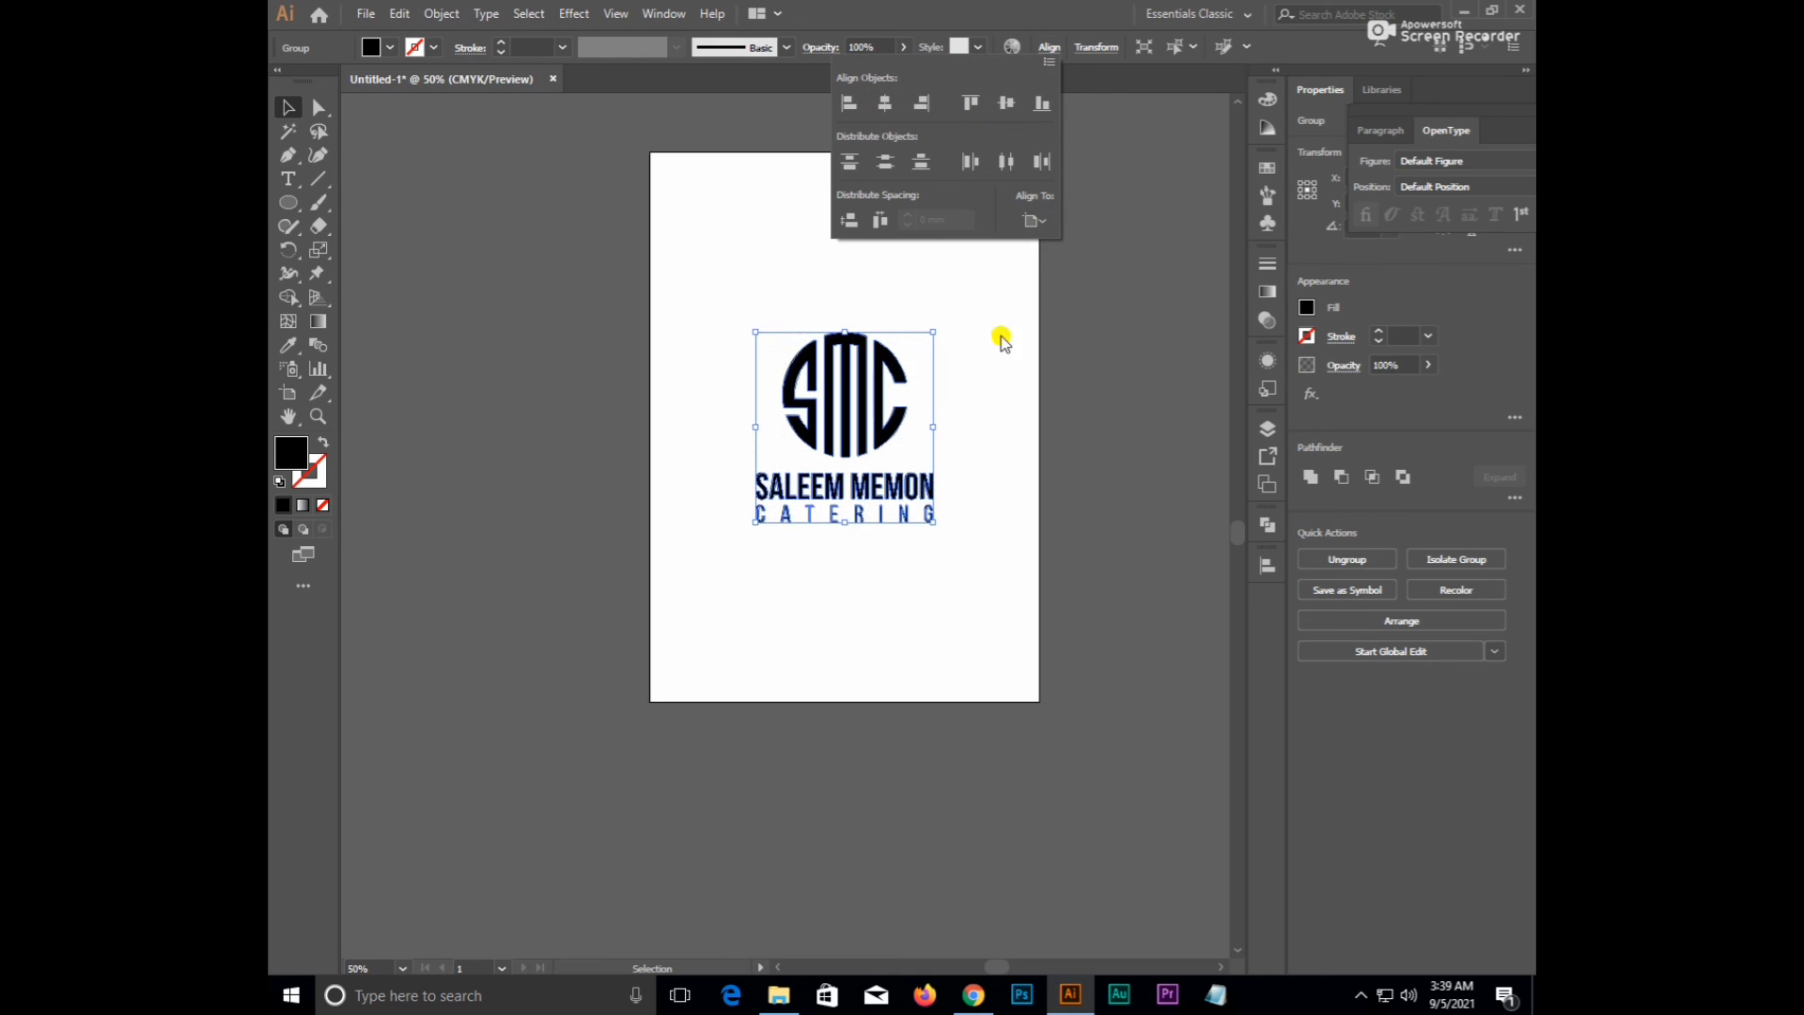
pyautogui.click(1001, 357)
pyautogui.scroll(-1, 972, 364)
pyautogui.click(1060, 338)
pyautogui.moveTo(1064, 342); pyautogui.dragTo(951, 310)
pyautogui.scroll(1, 810, 317)
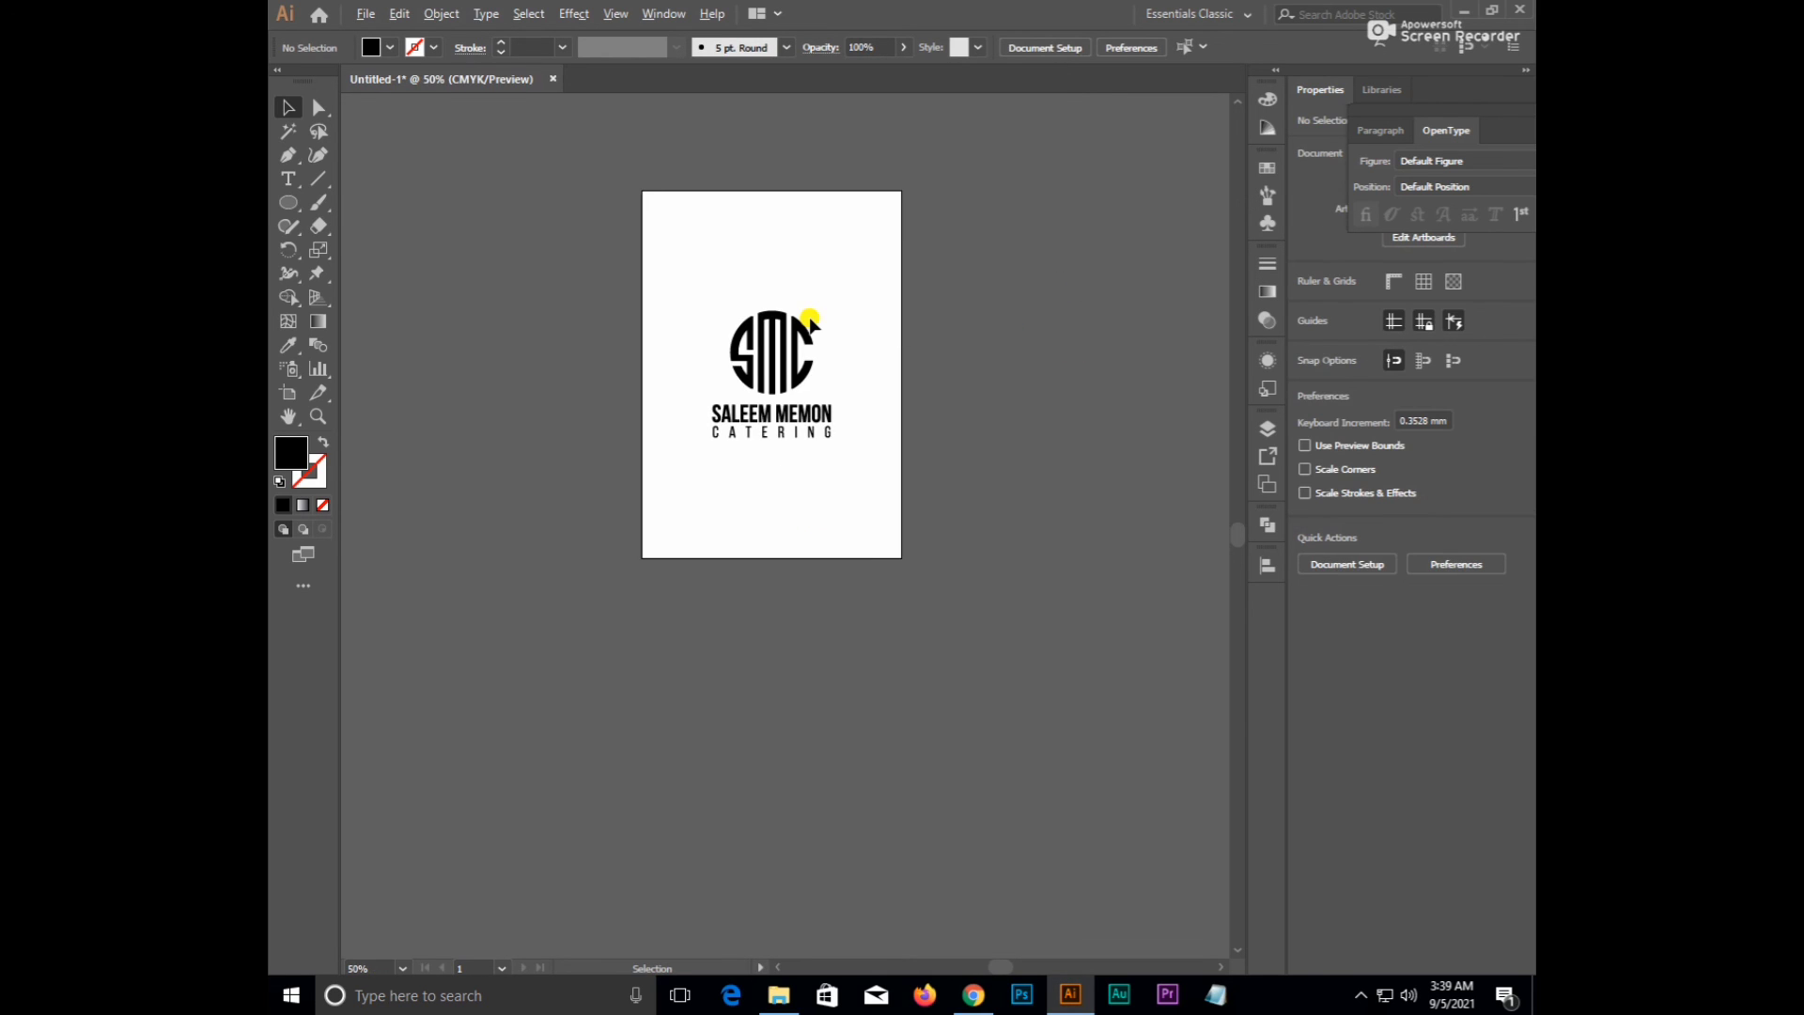
pyautogui.moveTo(833, 286); pyautogui.dragTo(878, 333)
pyautogui.scroll(1, 822, 354)
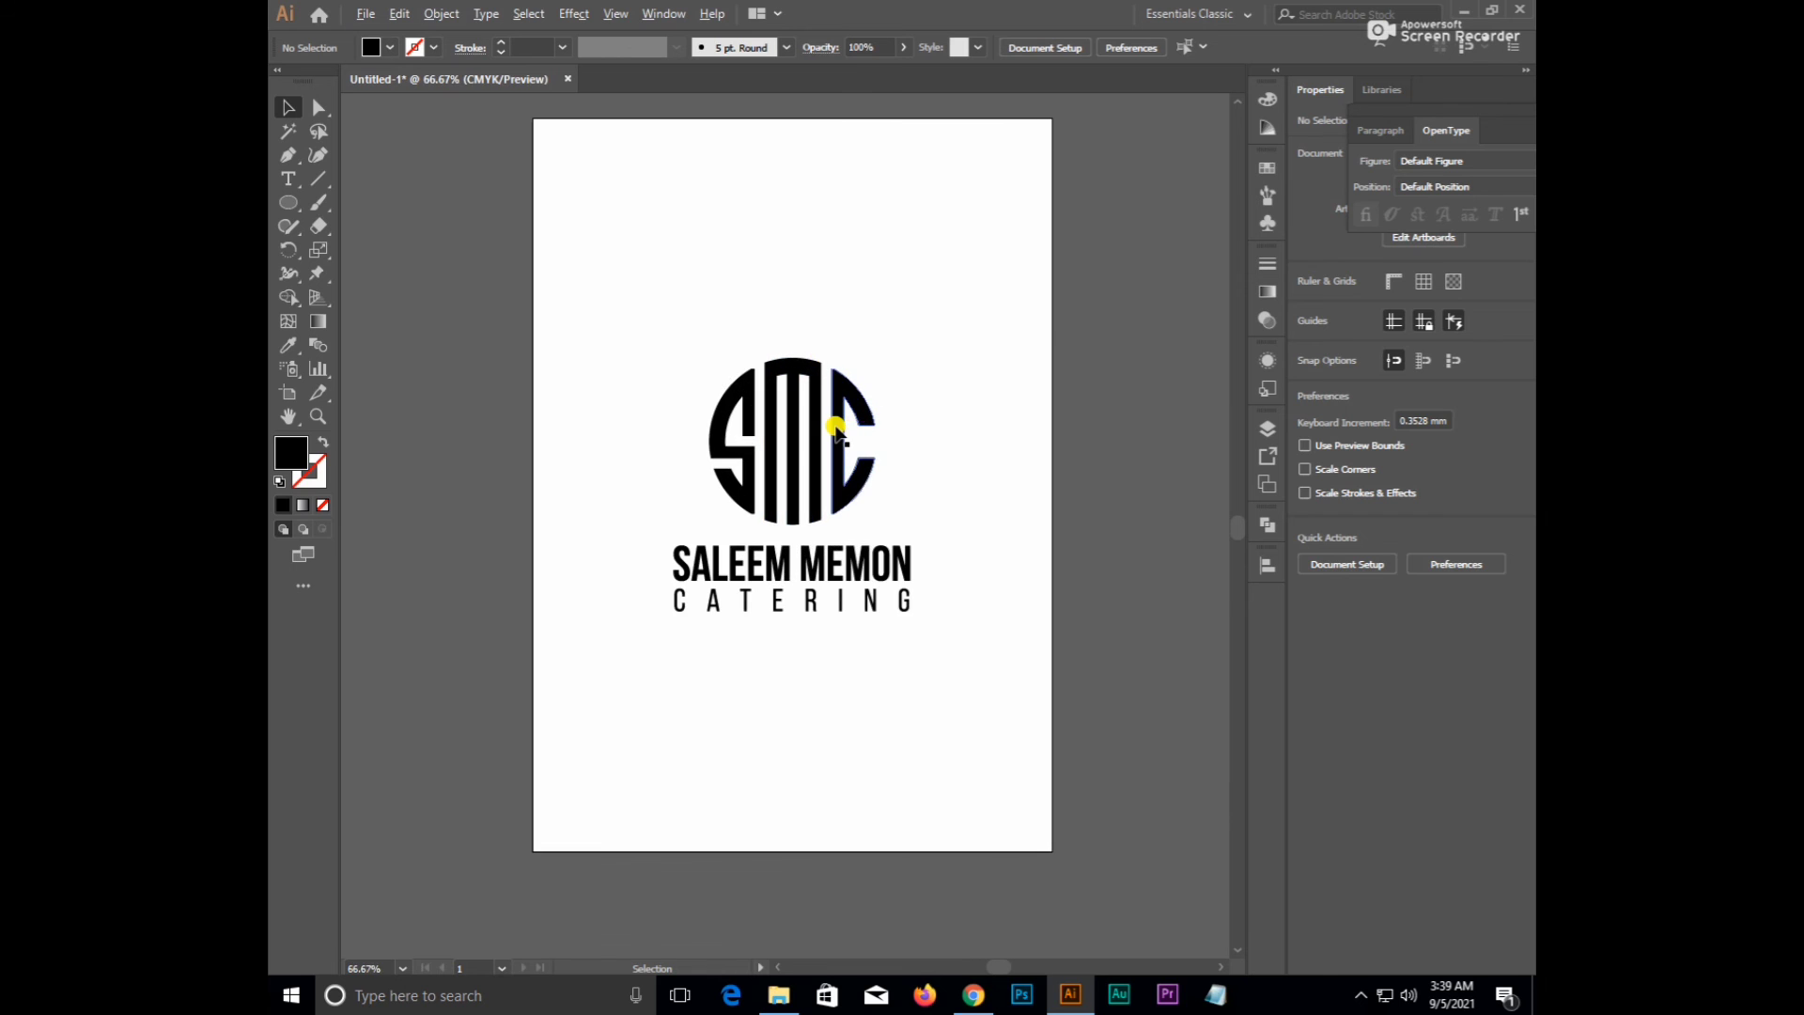